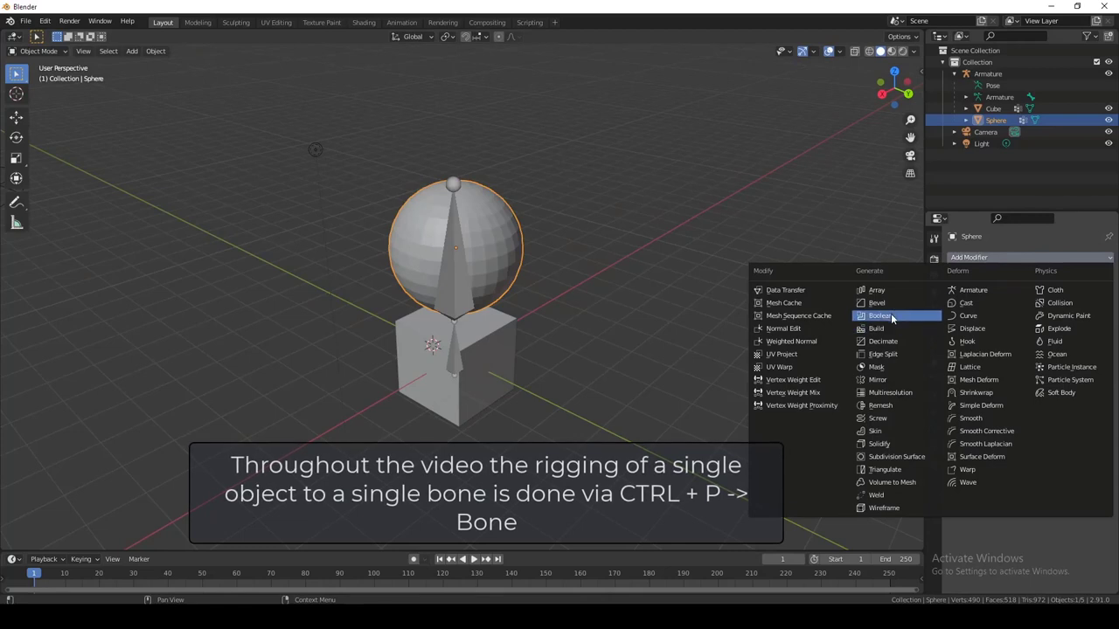
# Step: Add an Armature modifier to both the sphere and the cube, with Armature as the target object
pyautogui.click(989, 294)
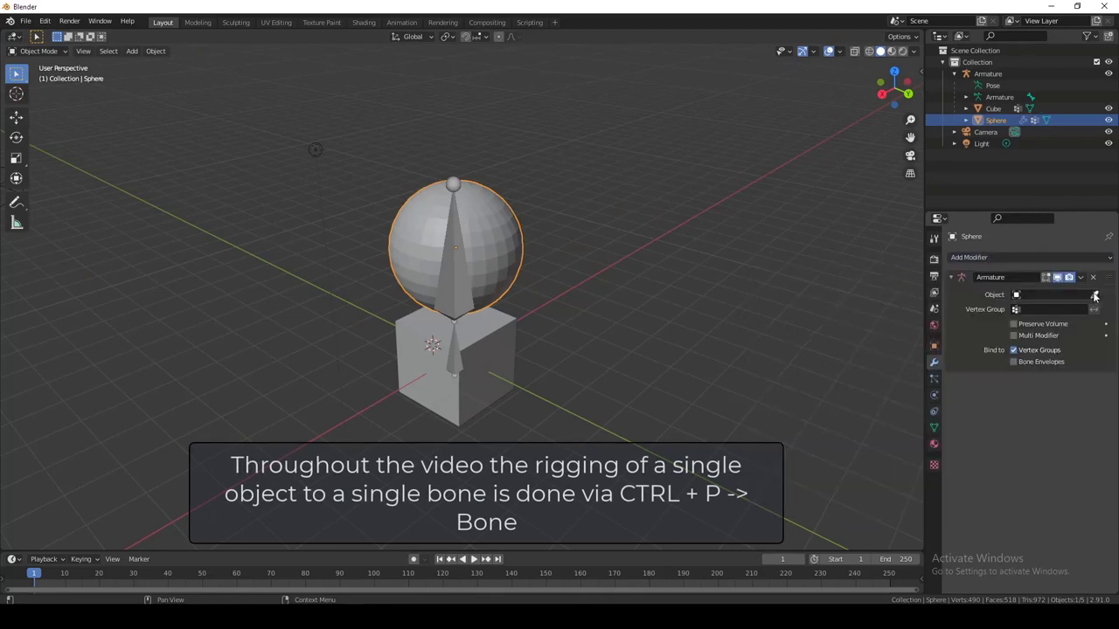
pyautogui.click(507, 358)
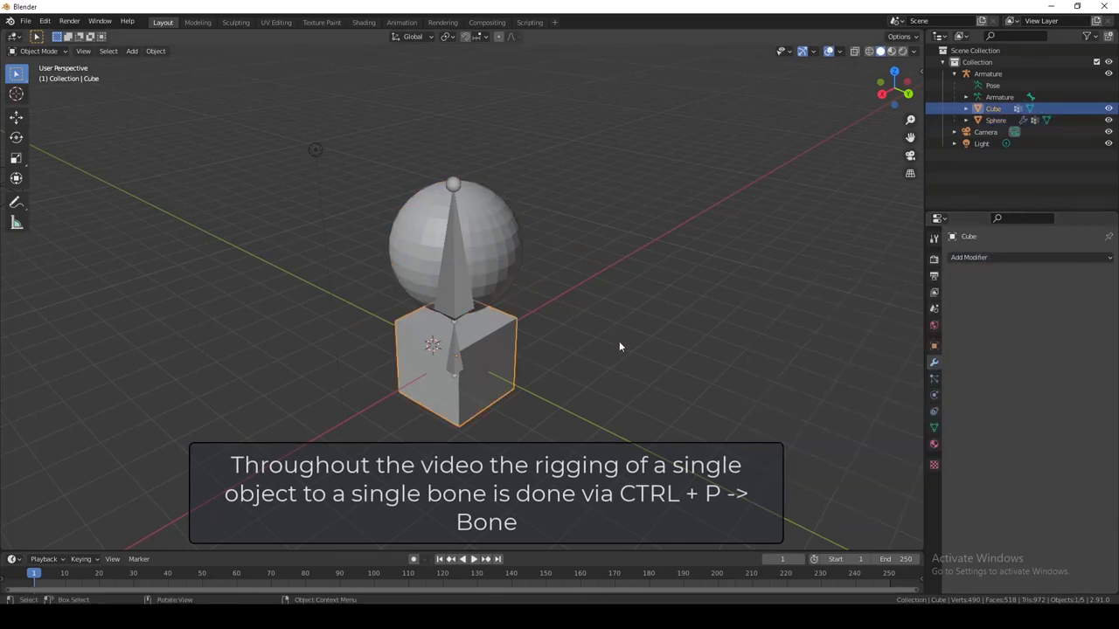
pyautogui.click(986, 257)
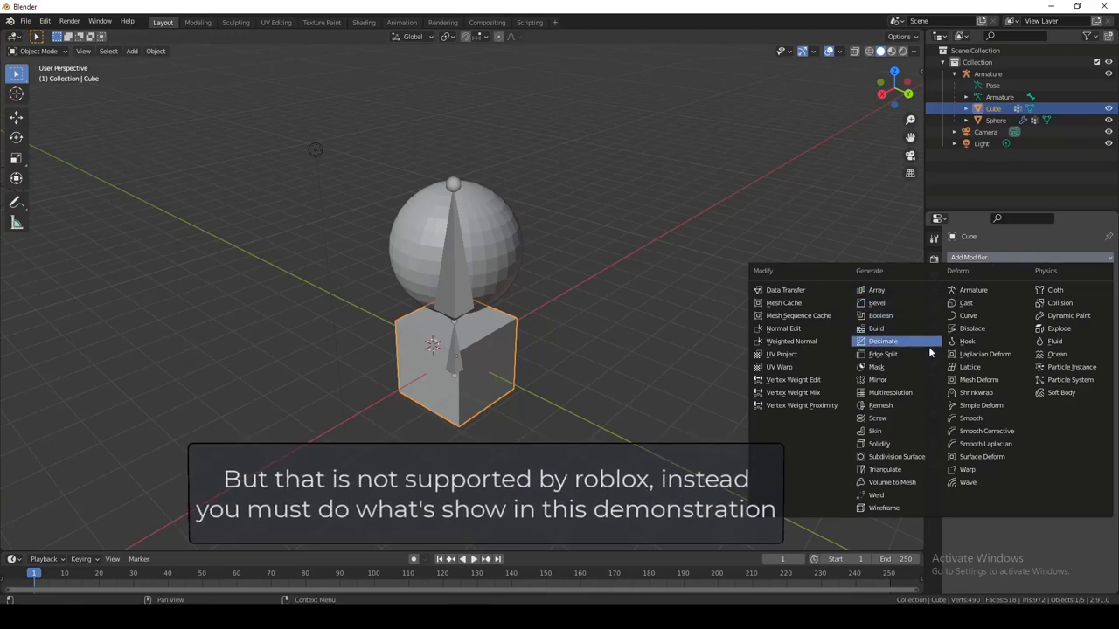
pyautogui.click(973, 290)
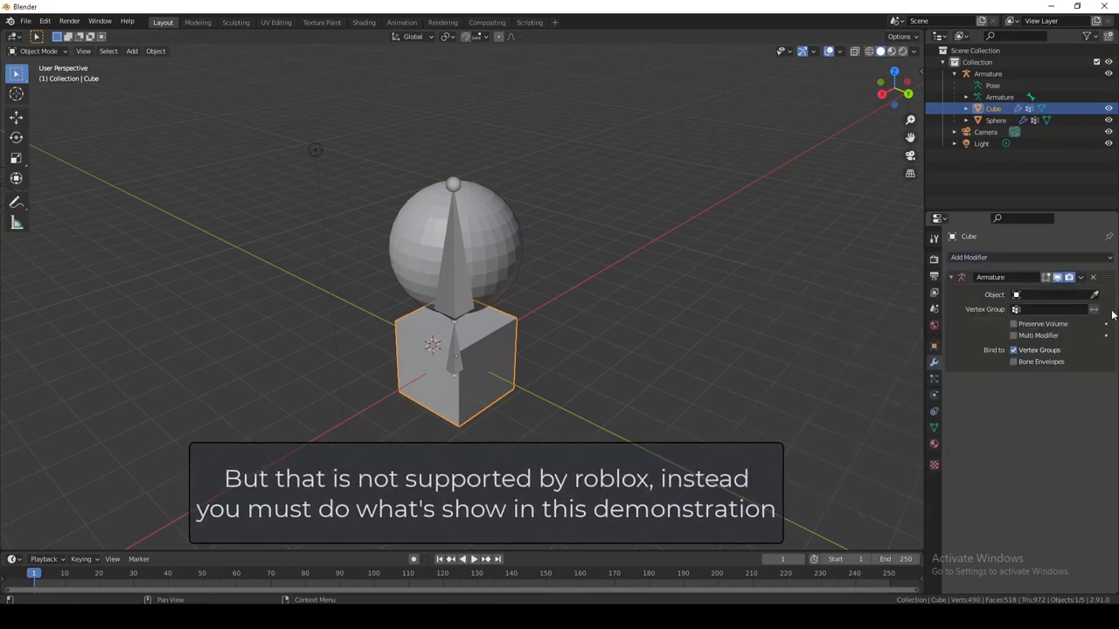
pyautogui.click(456, 352)
# Step: Put the sphere into Weight Paint mode with the armature posable and its upper bone selected
pyautogui.click(492, 247)
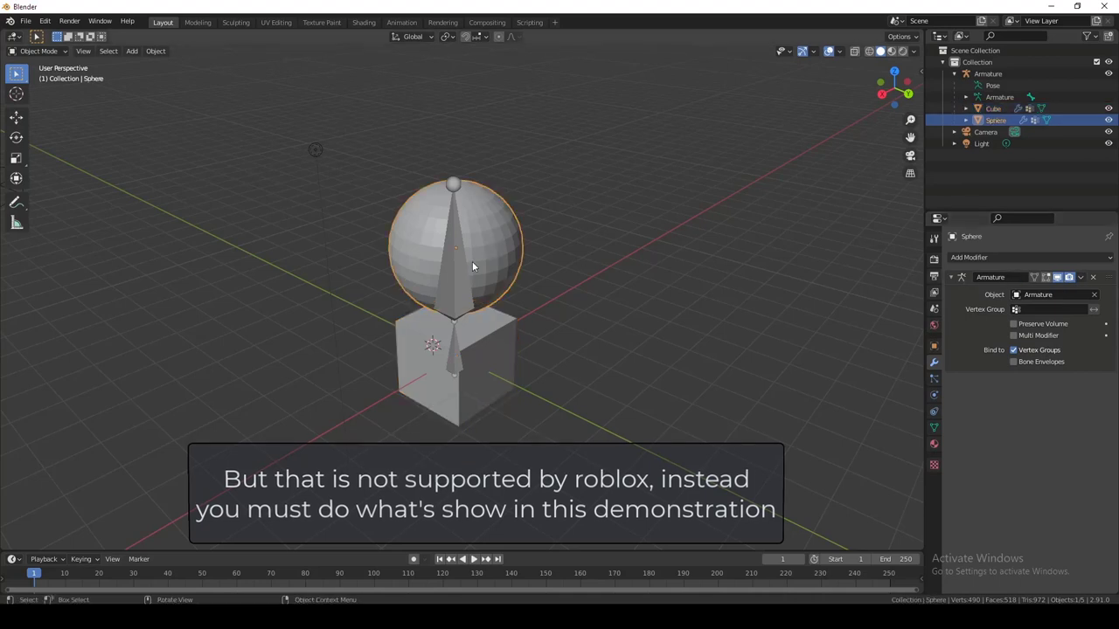
pyautogui.click(469, 272)
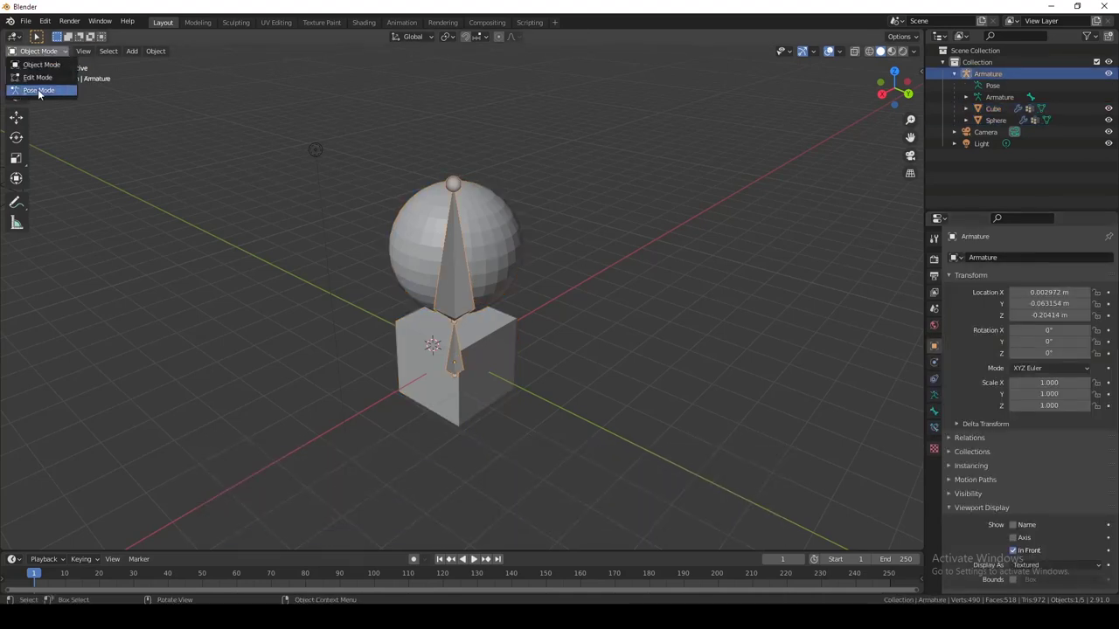
pyautogui.click(513, 267)
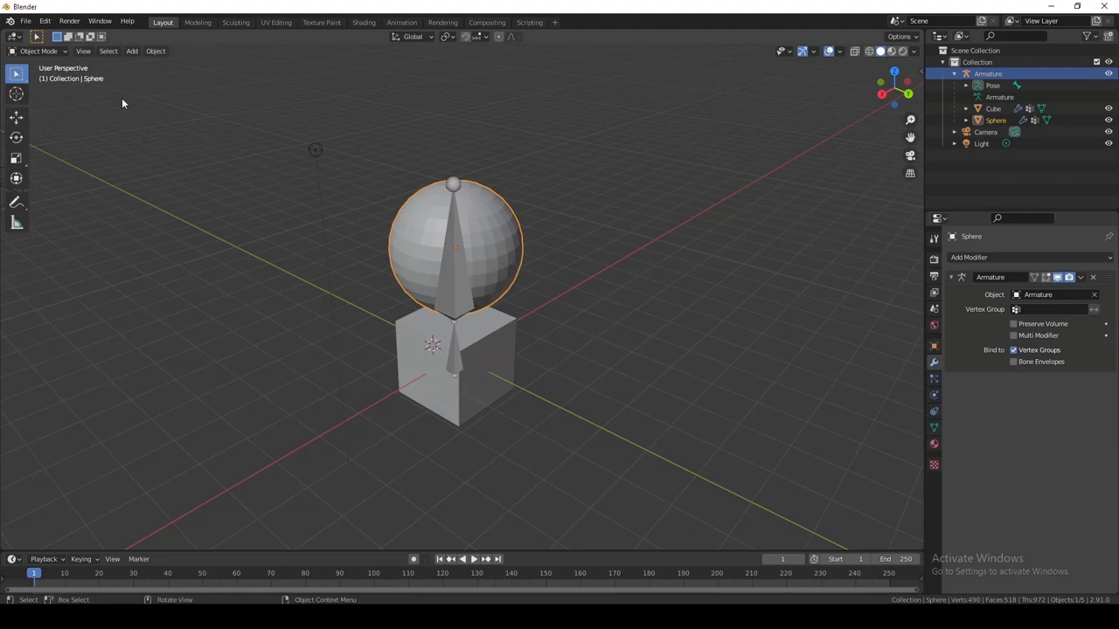
pyautogui.click(39, 51)
pyautogui.click(35, 113)
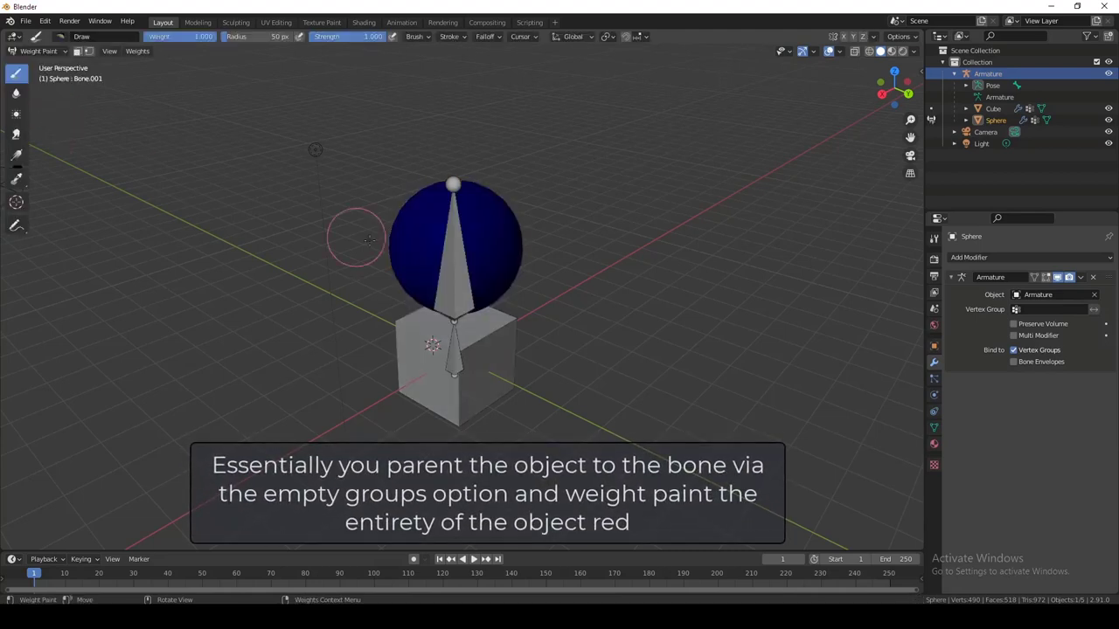
pyautogui.keyDown('ctrl'); pyautogui.click(455, 266); pyautogui.keyUp('ctrl')
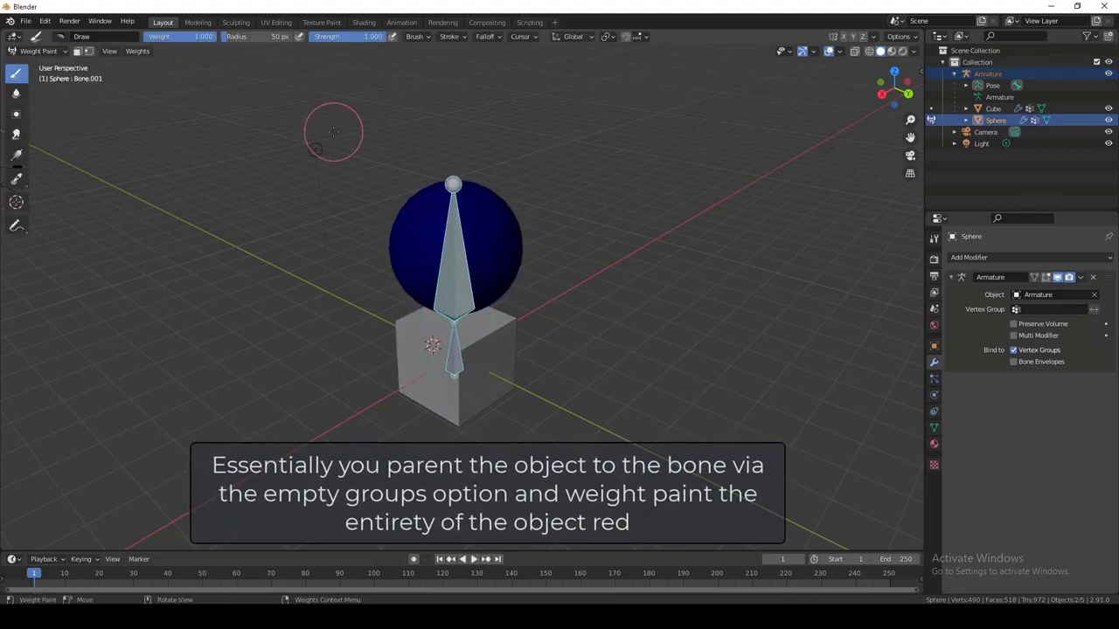
# Step: Paint the whole sphere at weight 1.000 for the upper bone, using a brush radius of 288 px
pyautogui.moveTo(385, 249)
pyautogui.mouseDown()
pyautogui.moveTo(525, 257)
pyautogui.moveTo(377, 229)
pyautogui.mouseUp()
pyautogui.press('f')
pyautogui.click(617, 268)
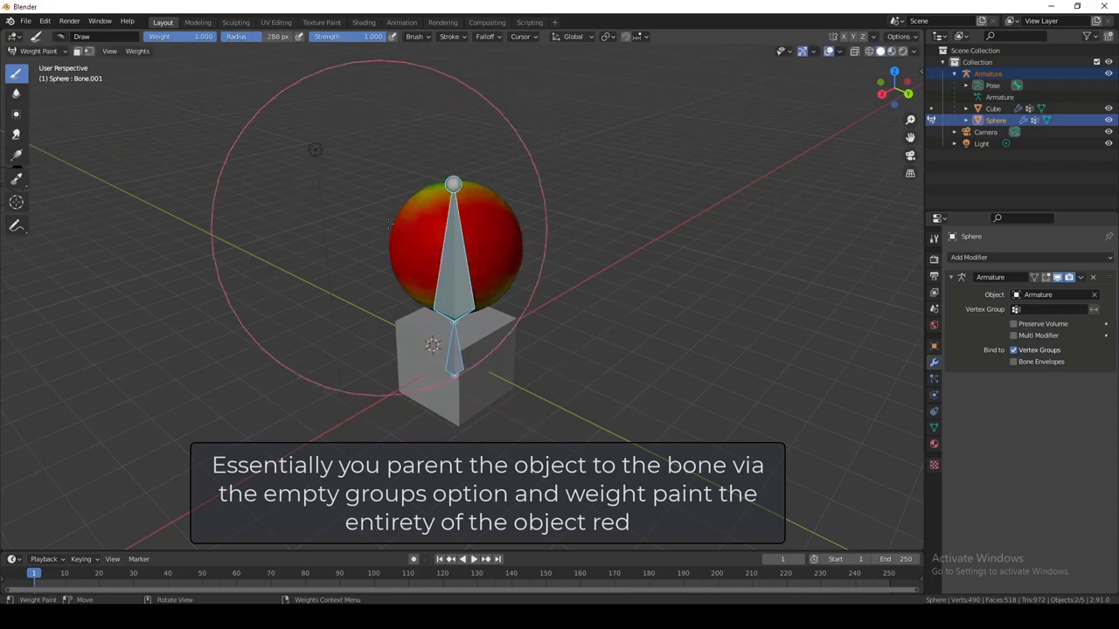
pyautogui.moveTo(454, 255)
pyautogui.mouseDown(button='middle')
pyautogui.moveTo(368, 231)
pyautogui.moveTo(297, 229)
pyautogui.mouseUp(button='middle')
pyautogui.moveTo(389, 260); pyautogui.dragTo(516, 262)
pyautogui.moveTo(549, 246); pyautogui.dragTo(437, 250, button='middle')
pyautogui.moveTo(437, 271); pyautogui.dragTo(557, 304)
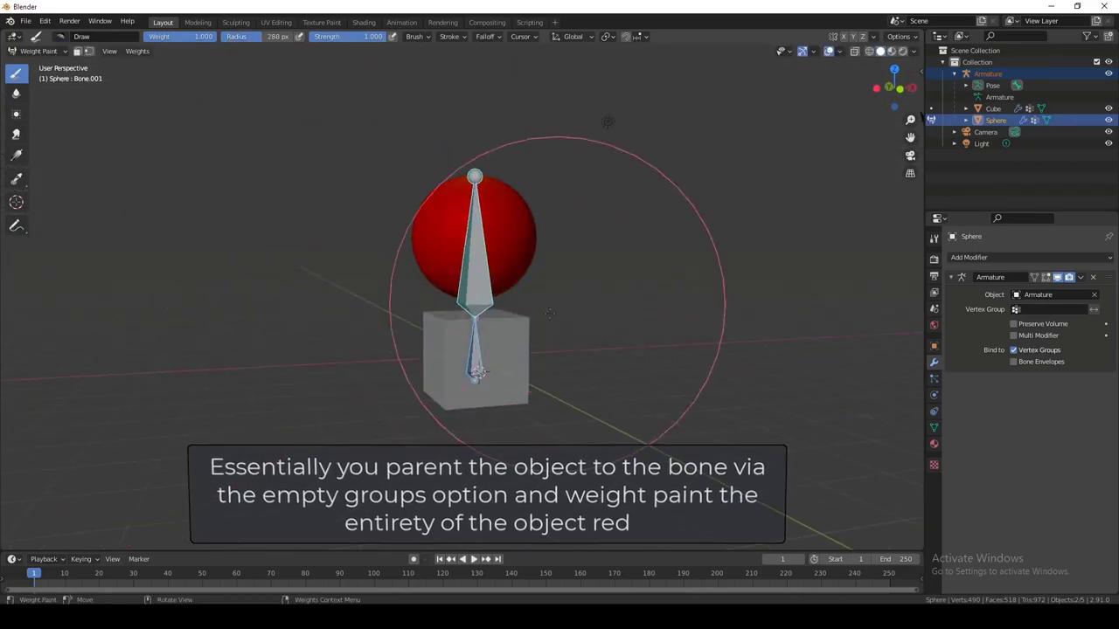
pyautogui.moveTo(557, 308)
pyautogui.mouseDown(button='middle')
pyautogui.moveTo(502, 218)
pyautogui.moveTo(460, 270)
pyautogui.mouseUp(button='middle')
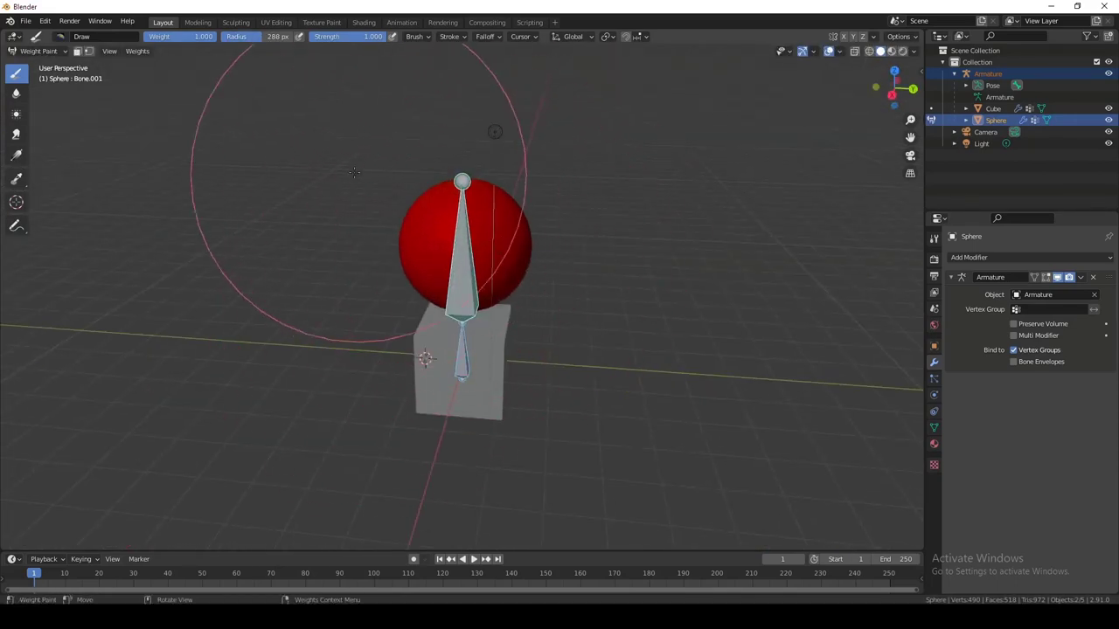
# Step: Make the cube the active object and put it into Weight Paint mode
pyautogui.click(993, 108)
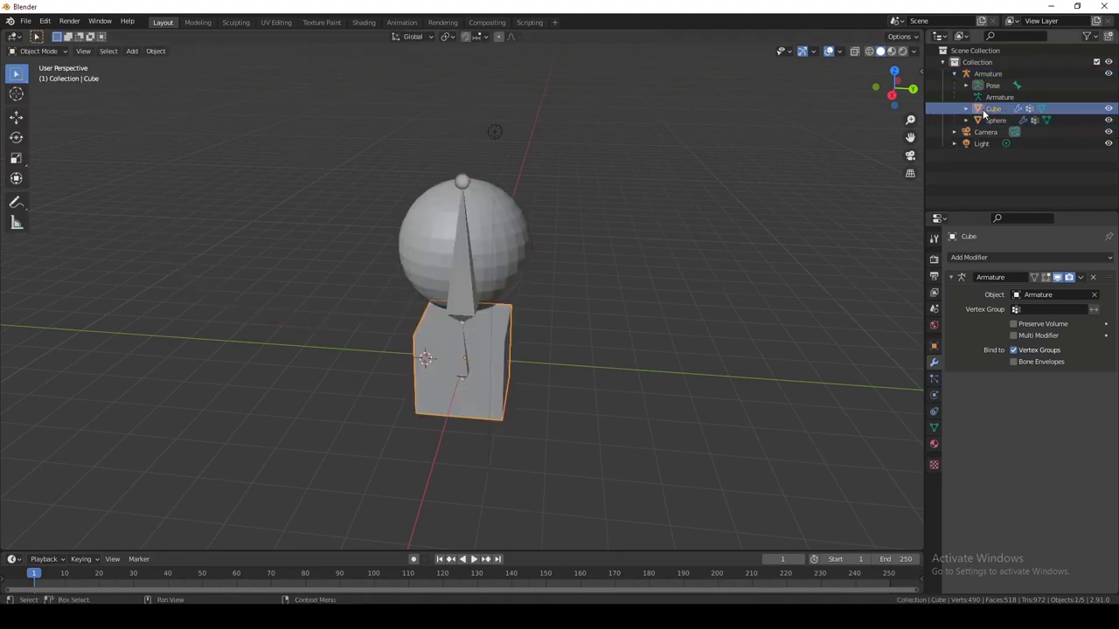
pyautogui.click(38, 51)
pyautogui.click(37, 116)
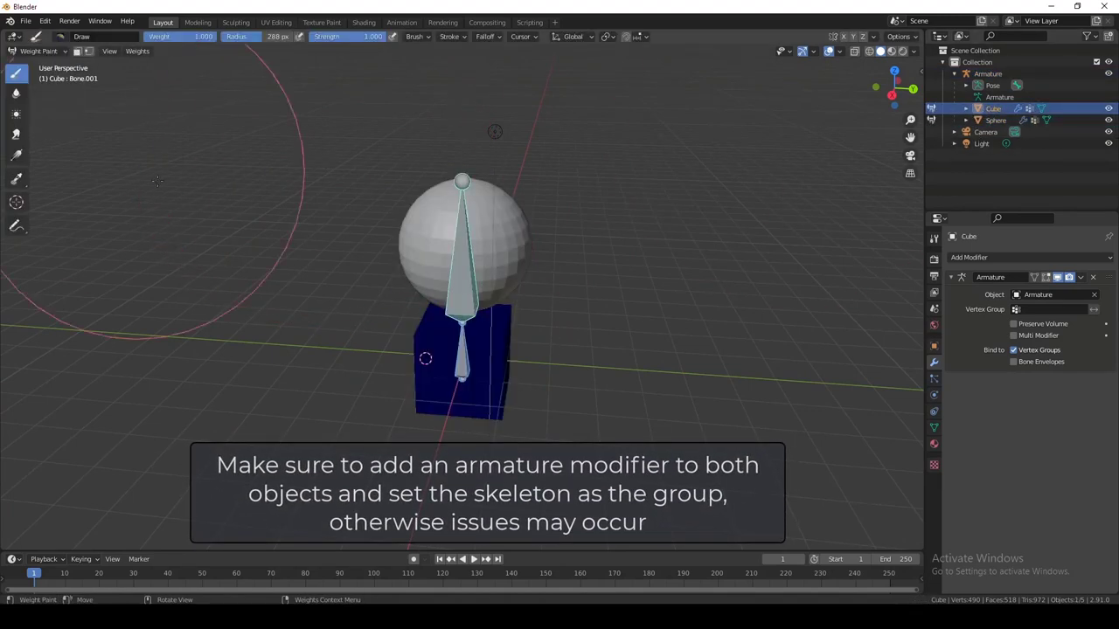
# Step: Paint all faces of the cube at weight 1.000 for the lower bone
pyautogui.moveTo(464, 365)
pyautogui.mouseDown()
pyautogui.moveTo(513, 352)
pyautogui.moveTo(516, 316)
pyautogui.mouseUp()
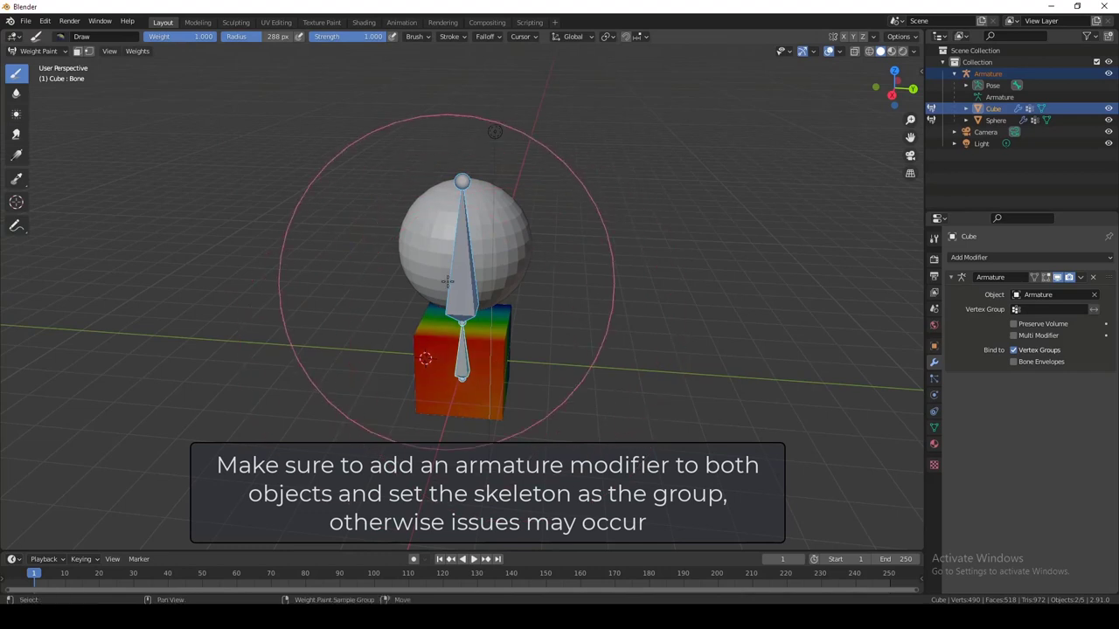
pyautogui.keyDown('shift'); pyautogui.click(458, 269); pyautogui.keyUp('shift')
pyautogui.keyDown('shift'); pyautogui.click(461, 369); pyautogui.keyUp('shift')
pyautogui.moveTo(544, 351)
pyautogui.mouseDown(button='middle')
pyautogui.moveTo(437, 352)
pyautogui.moveTo(442, 332)
pyautogui.mouseUp(button='middle')
pyautogui.moveTo(442, 332); pyautogui.dragTo(555, 346)
pyautogui.moveTo(555, 346); pyautogui.dragTo(514, 257, button='middle')
pyautogui.moveTo(513, 256); pyautogui.dragTo(516, 348)
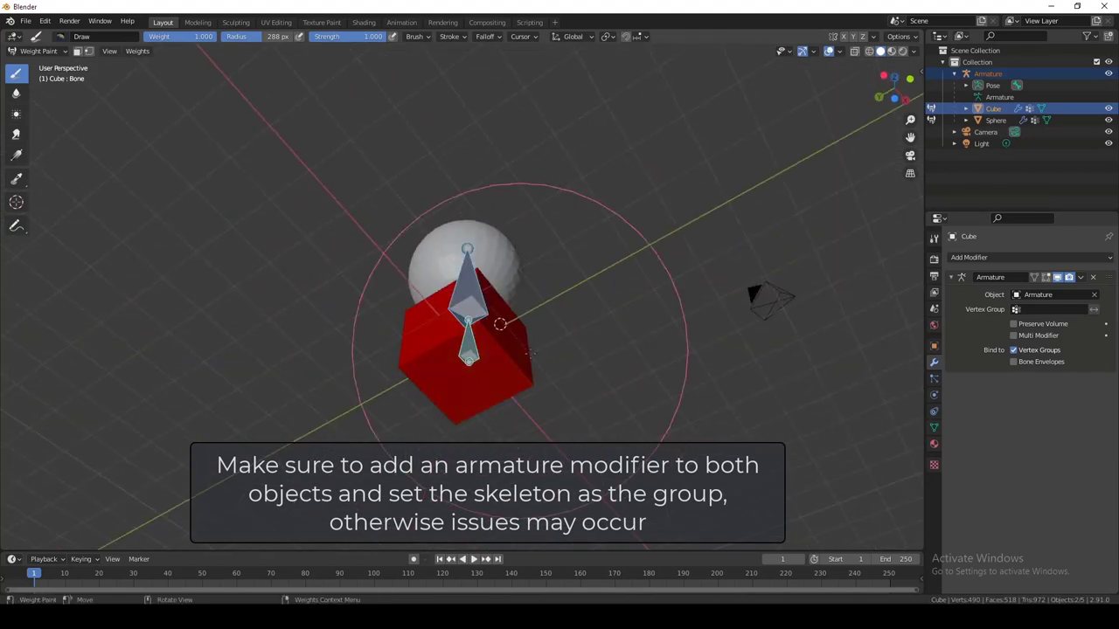
pyautogui.moveTo(477, 308); pyautogui.dragTo(436, 406, button='middle')
# Step: Leave weight painting for Object Mode and put the armature into Pose Mode
pyautogui.click(39, 52)
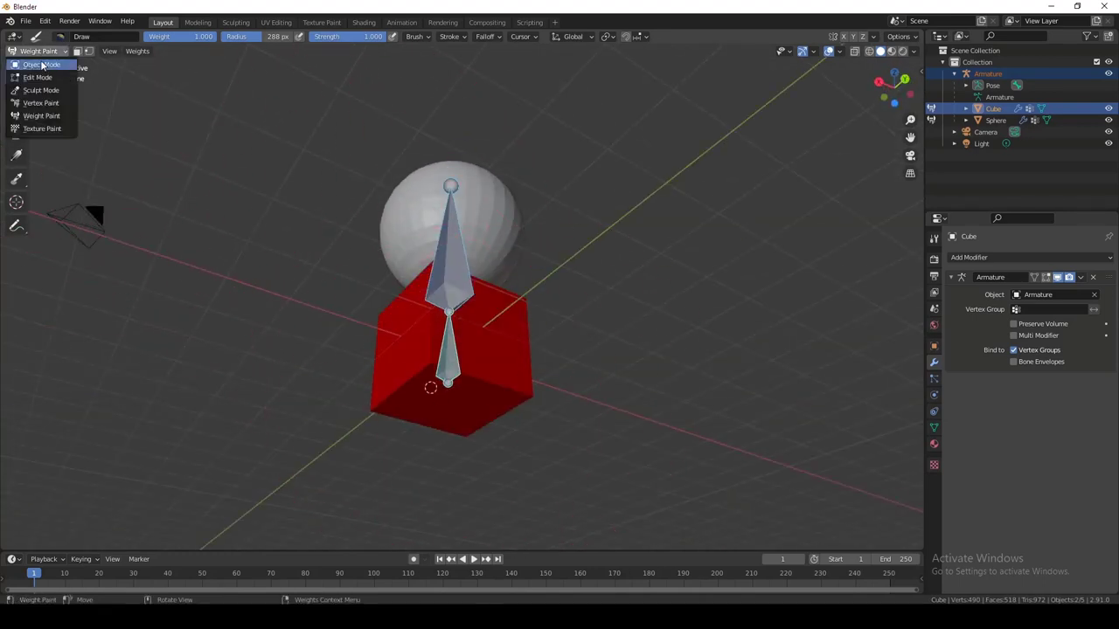
pyautogui.click(42, 64)
pyautogui.moveTo(251, 181); pyautogui.dragTo(323, 258, button='middle')
pyautogui.click(471, 306)
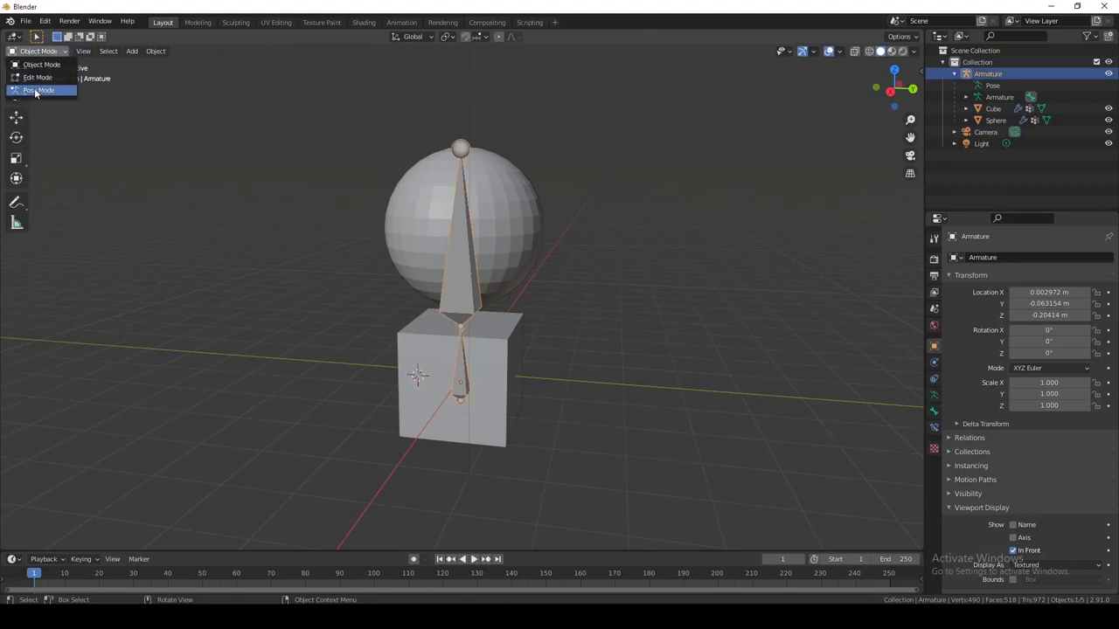
pyautogui.click(36, 91)
# Step: Rotate the upper bone sideways to test how the sphere follows it
pyautogui.click(467, 159)
pyautogui.moveTo(467, 159); pyautogui.dragTo(523, 140, button='middle')
pyautogui.press('r')
pyautogui.click(471, 155)
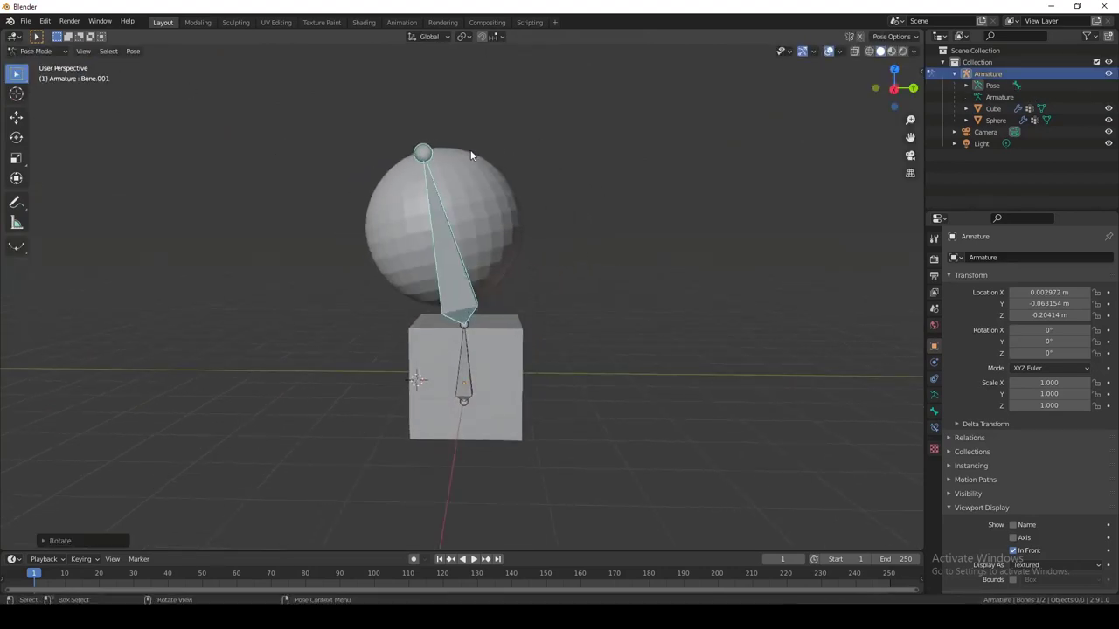
# Step: Test the lower bone by rotating it about -23° and undo the rotation
pyautogui.click(469, 353)
pyautogui.moveTo(468, 353); pyautogui.dragTo(716, 355, button='middle')
pyautogui.press('r')
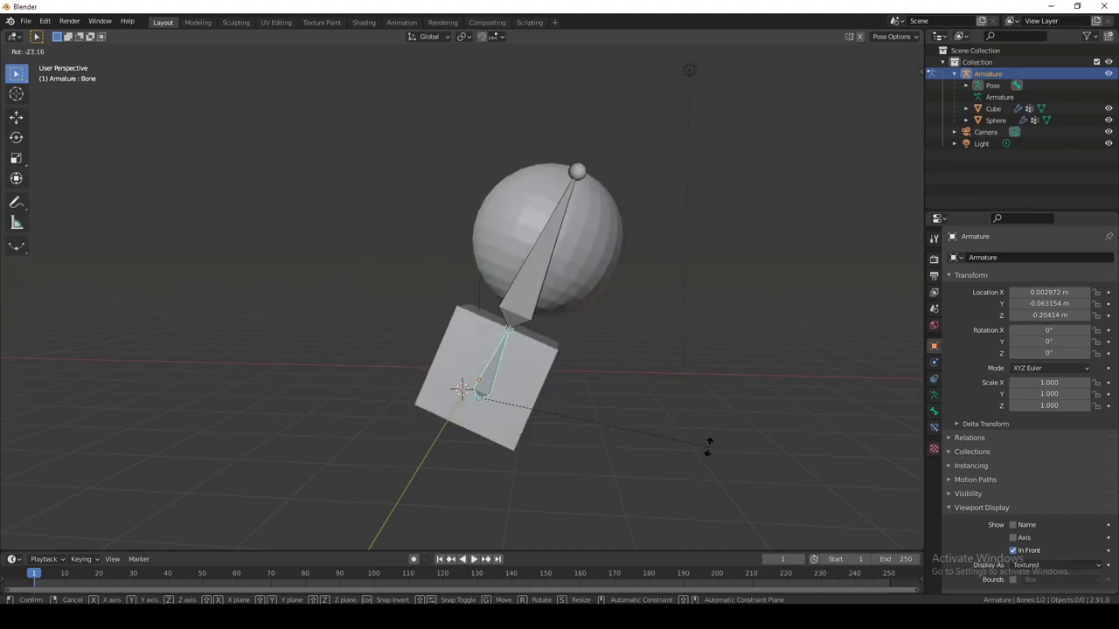
pyautogui.click(706, 441)
pyautogui.hotkey('ctrl', 'z')
# Step: Test-rotate the upper bone once more and undo it, leaving both bones upright
pyautogui.click(485, 260)
pyautogui.press('r')
pyautogui.click(525, 235)
pyautogui.hotkey('ctrl', 'z')
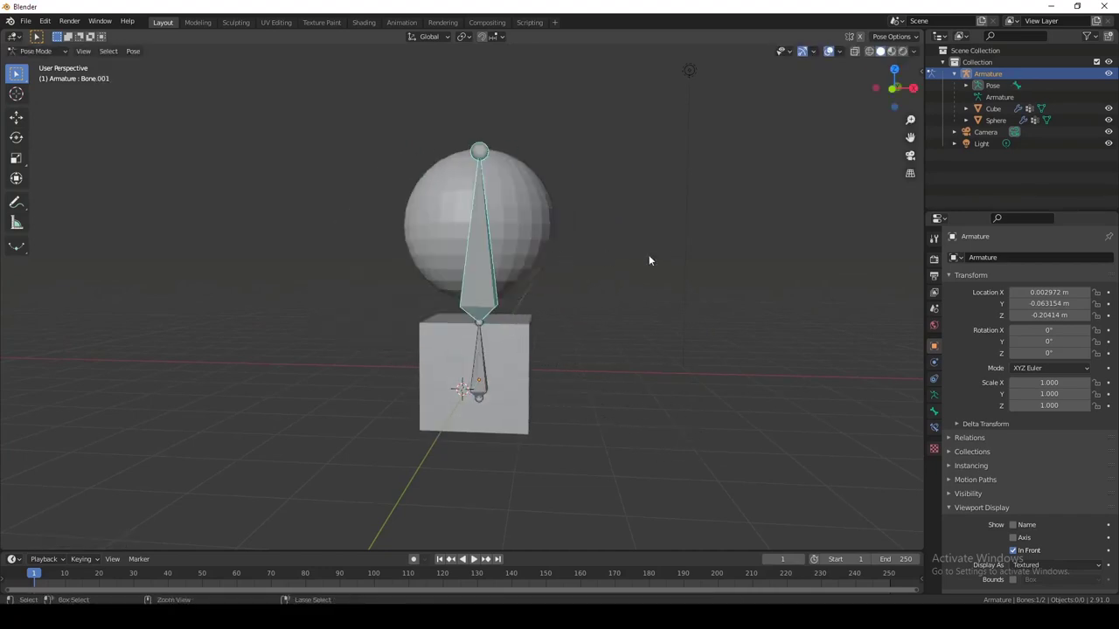
pyautogui.press('r')
pyautogui.press('Escape')
pyautogui.moveTo(348, 277); pyautogui.dragTo(535, 332, button='middle')
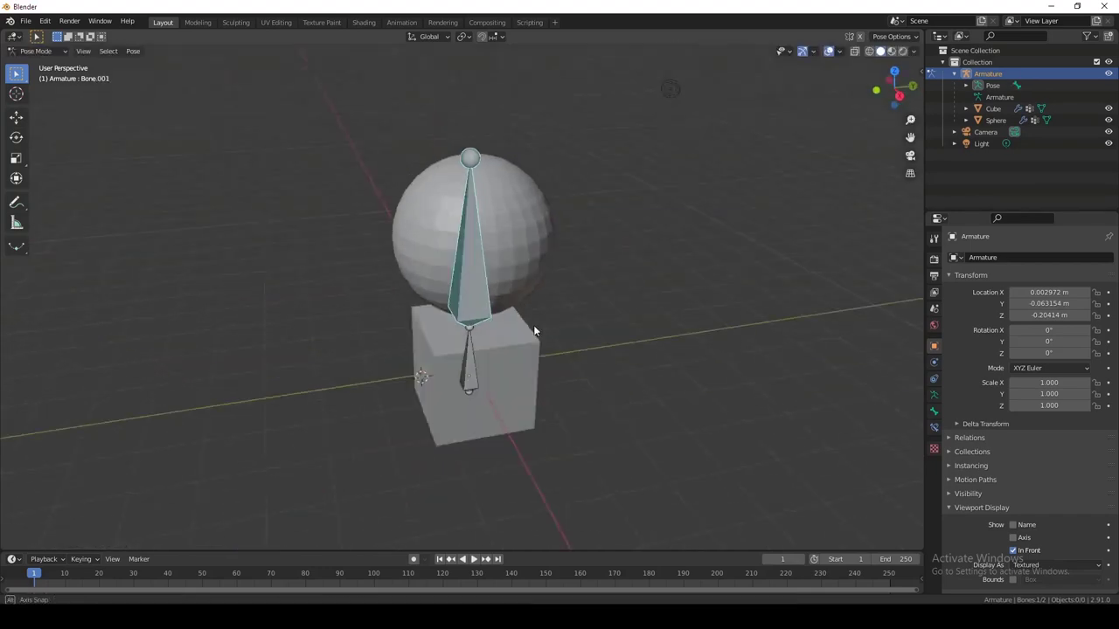
pyautogui.scroll(-4, 596, 293)
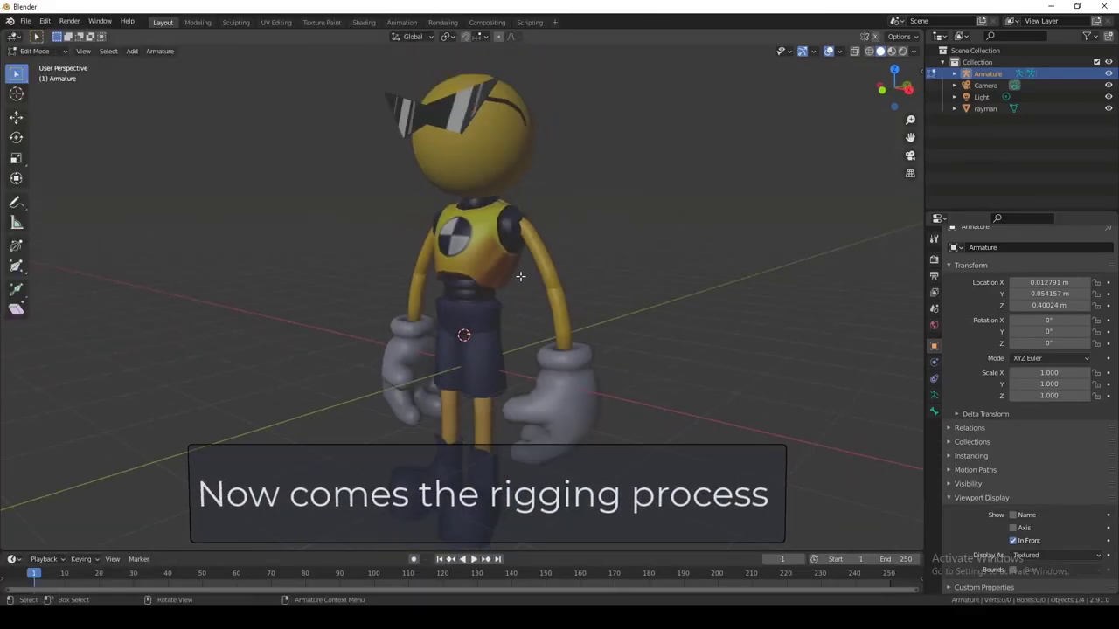
# Step: Leave Edit Mode and delete the existing armature from the character scene
pyautogui.scroll(3, 569, 287)
pyautogui.moveTo(520, 276); pyautogui.dragTo(471, 294, button='middle')
pyautogui.press('Tab')
pyautogui.click(462, 283)
pyautogui.click(465, 275)
pyautogui.press('Delete')
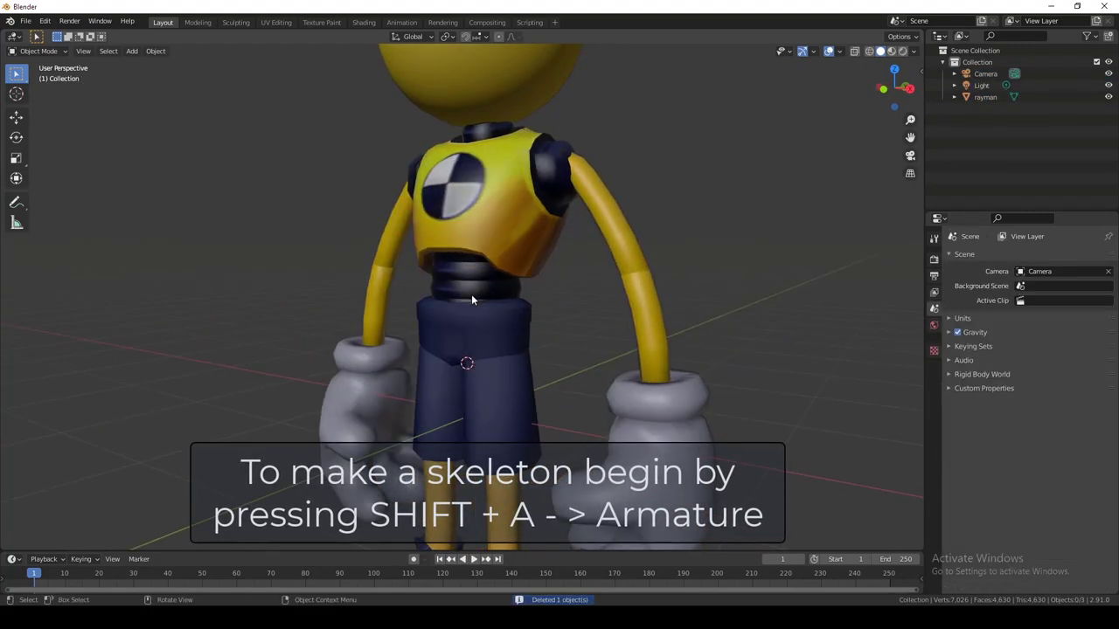
# Step: Add a new armature at the character's hips and enable In Front in its viewport display
pyautogui.hotkey('shift', 'a')
pyautogui.click(448, 302)
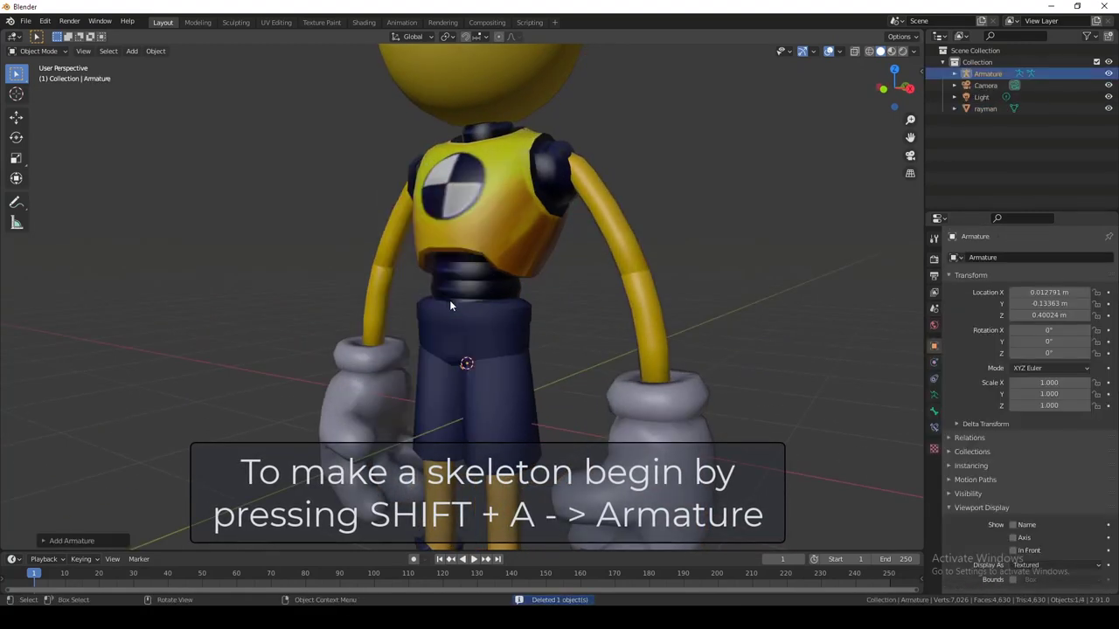
pyautogui.scroll(-3, 472, 300)
pyautogui.scroll(1, 490, 299)
pyautogui.press('Tab')
pyautogui.scroll(1, 490, 299)
pyautogui.moveTo(491, 299)
pyautogui.mouseDown(button='middle')
pyautogui.moveTo(435, 302)
pyautogui.moveTo(492, 300)
pyautogui.mouseUp(button='middle')
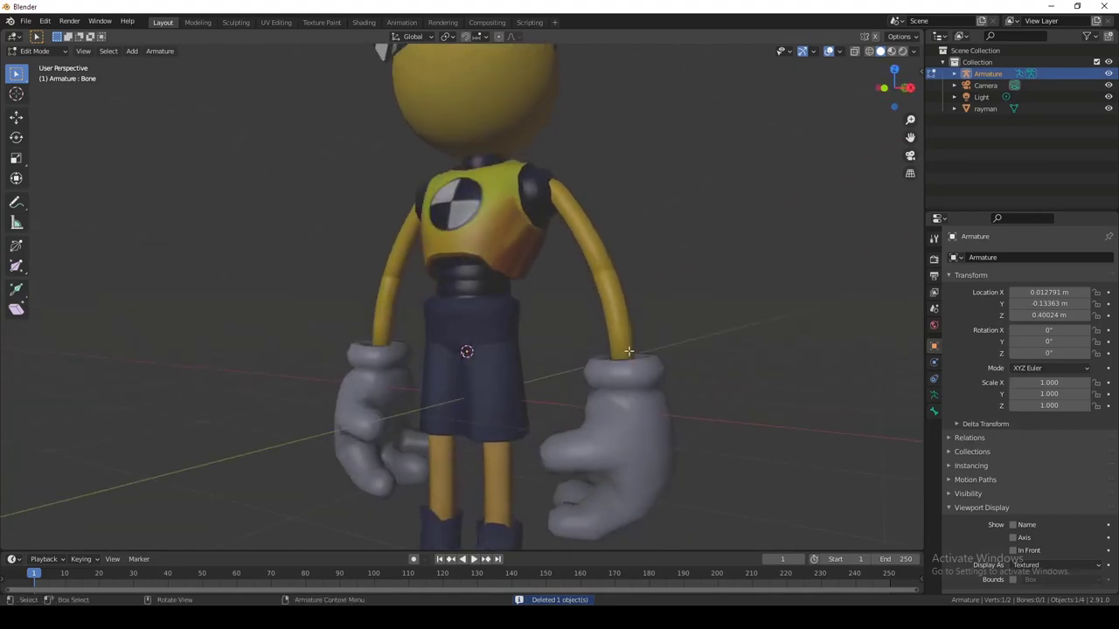
pyautogui.press('Tab')
pyautogui.scroll(-1, 1031, 526)
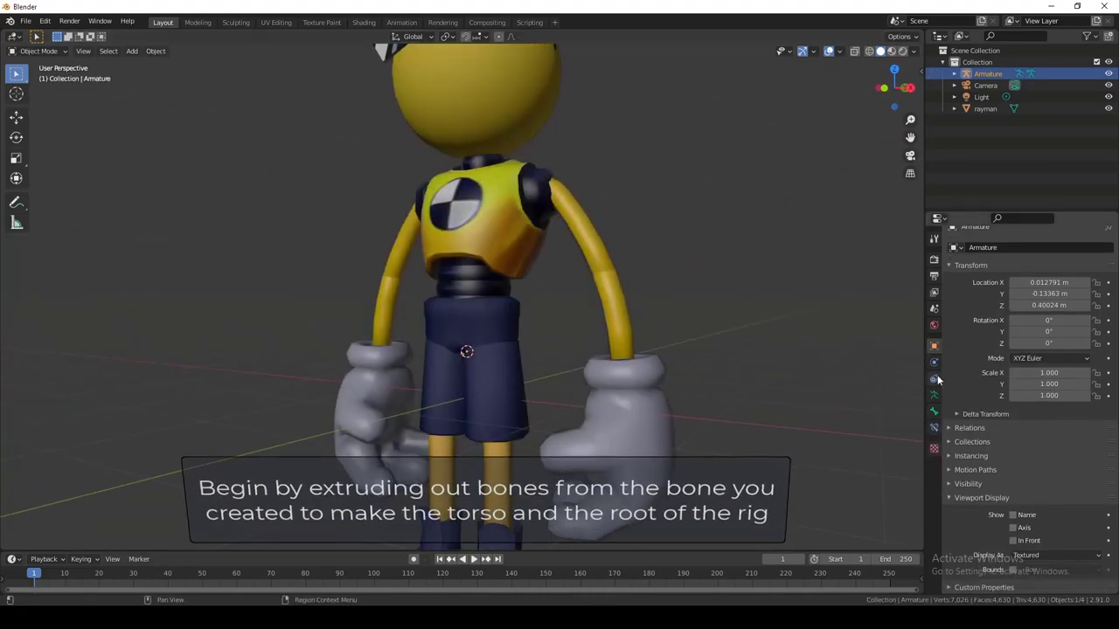
pyautogui.click(1013, 541)
# Step: Move the armature along Y into the middle of the body, to about Y -0.006 m
pyautogui.moveTo(656, 391); pyautogui.dragTo(584, 399, button='middle')
pyautogui.press('g')
pyautogui.press('x')
pyautogui.rightClick(597, 400)
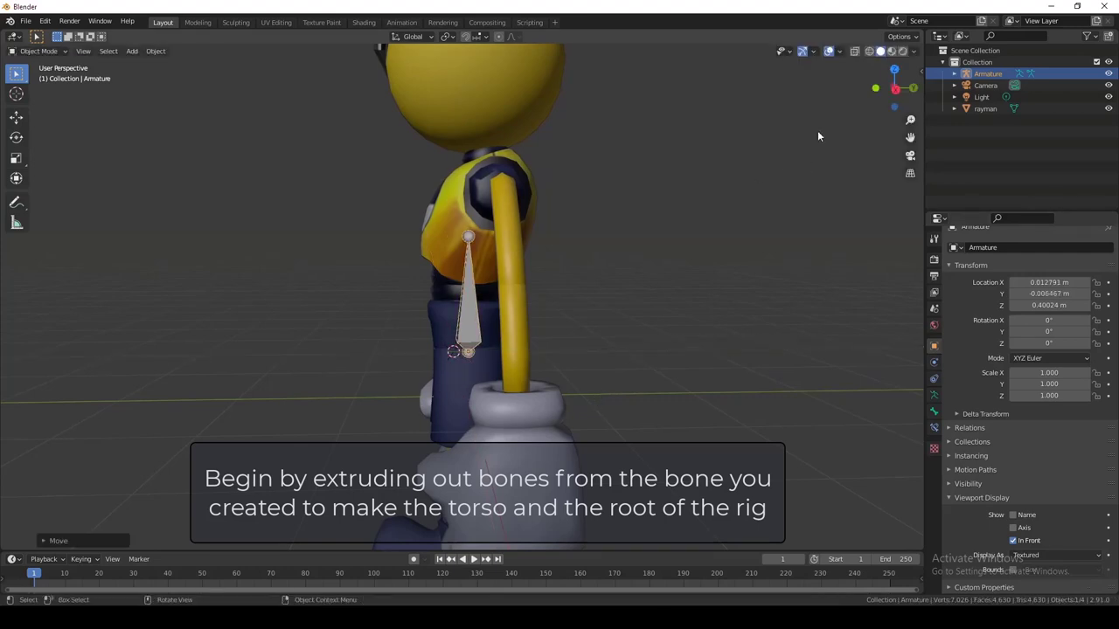
# Step: In Edit Mode, lower the first bone's tip to the top of the shorts in an orthographic side view
pyautogui.press('ctrl+KP_3')
pyautogui.press('Tab')
pyautogui.press('e')
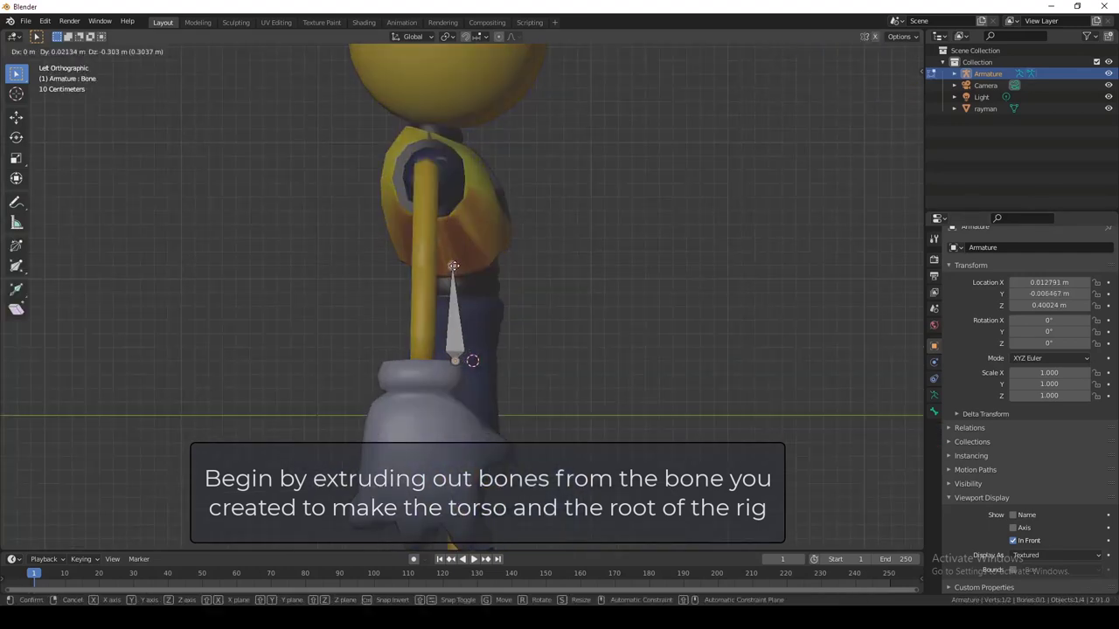
pyautogui.click(459, 299)
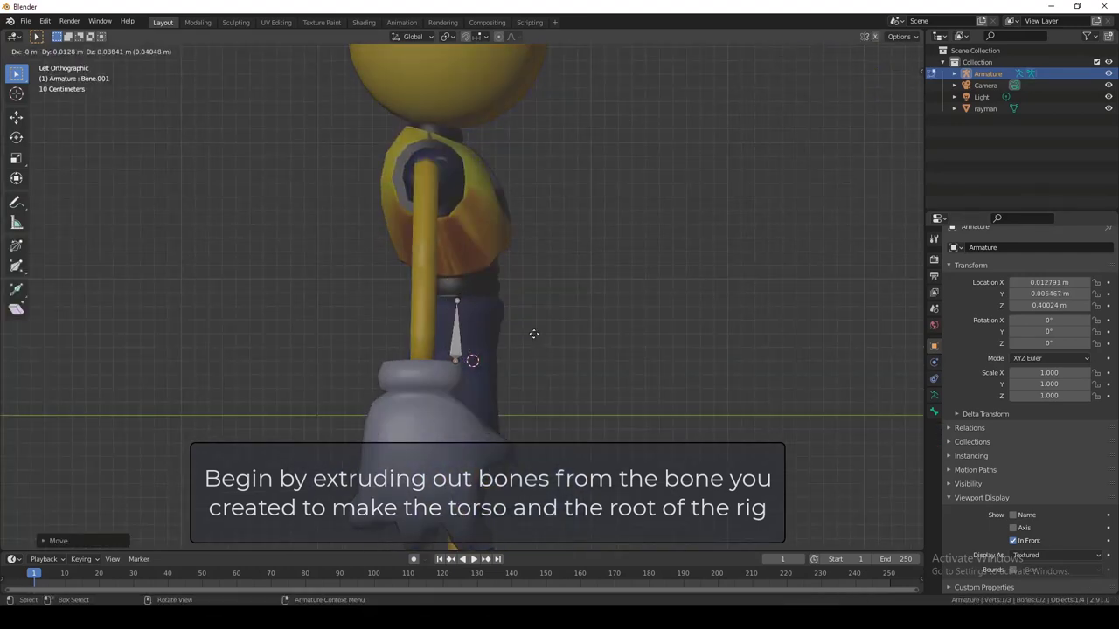
# Step: Extrude a waist bone and a chest bone upward from the hip bone to the base of the neck
pyautogui.click(529, 284)
pyautogui.moveTo(530, 282); pyautogui.dragTo(293, 285, button='middle')
pyautogui.click(902, 90)
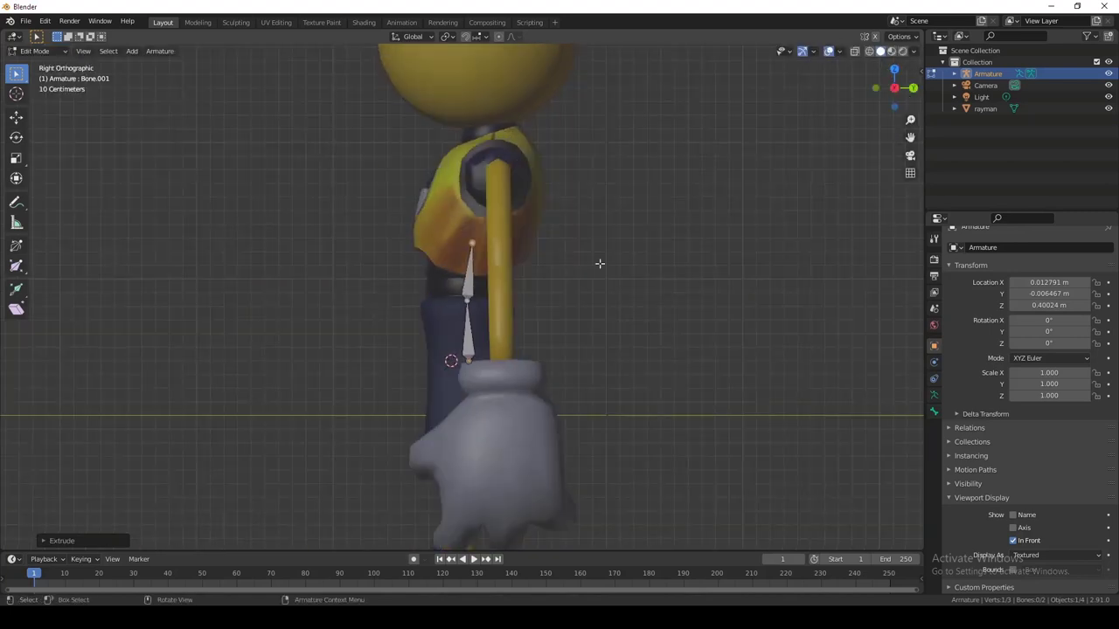
pyautogui.click(569, 143)
pyautogui.keyDown('shift'); pyautogui.moveTo(552, 139); pyautogui.dragTo(542, 332, button='middle'); pyautogui.keyUp('shift')
# Step: Extrude a head bone from the neck joint and place its tip at the top of the head
pyautogui.press('g')
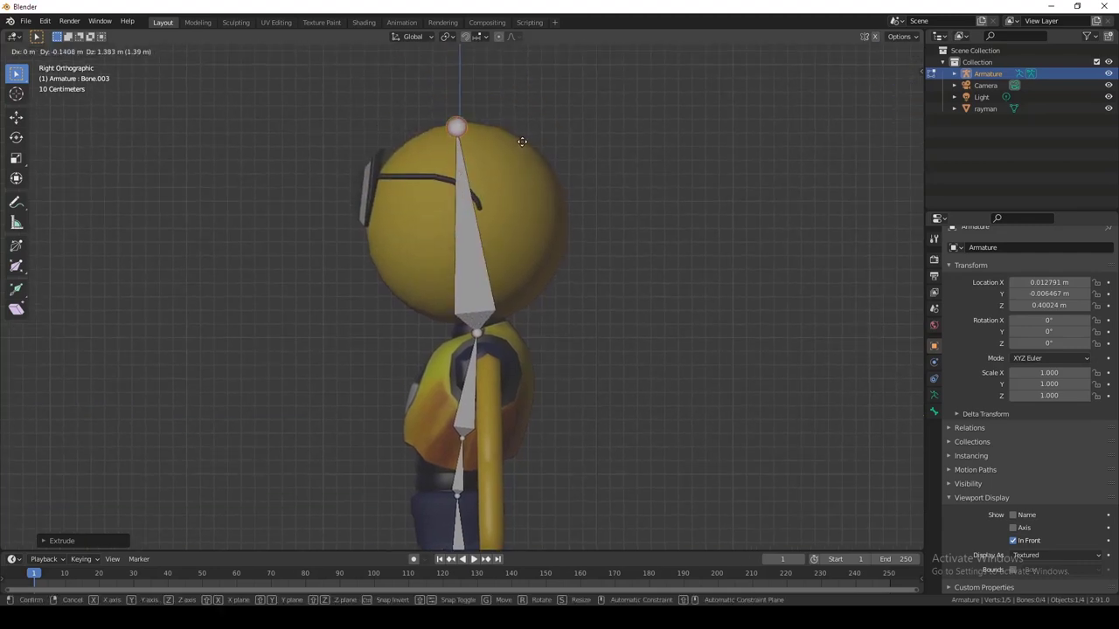
pyautogui.click(522, 141)
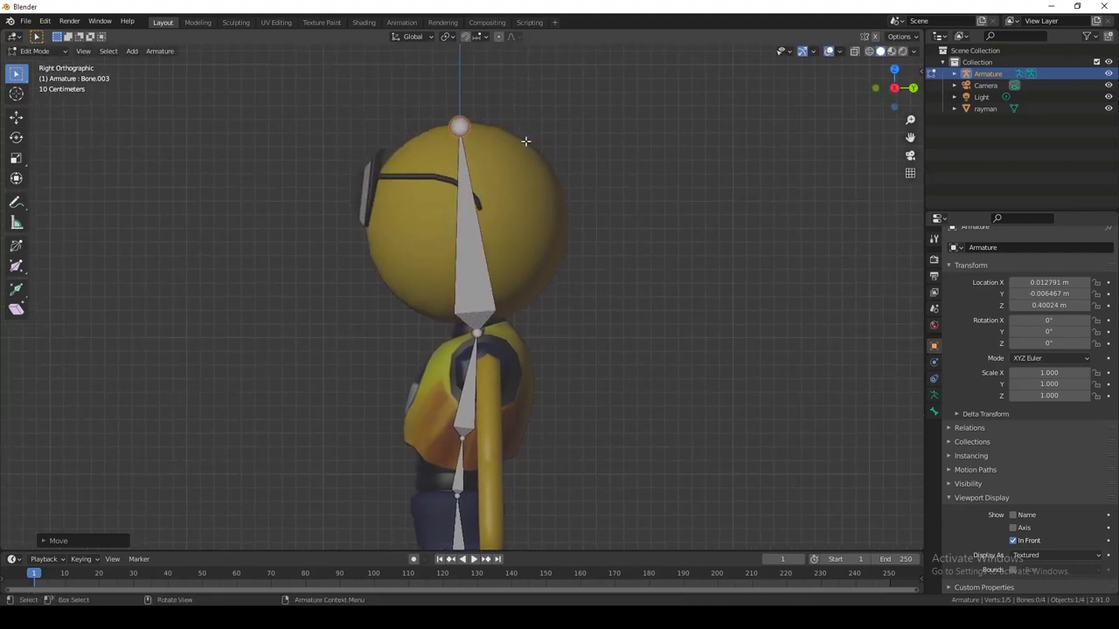
pyautogui.moveTo(527, 143); pyautogui.dragTo(551, 297, button='middle')
pyautogui.scroll(4, 434, 420)
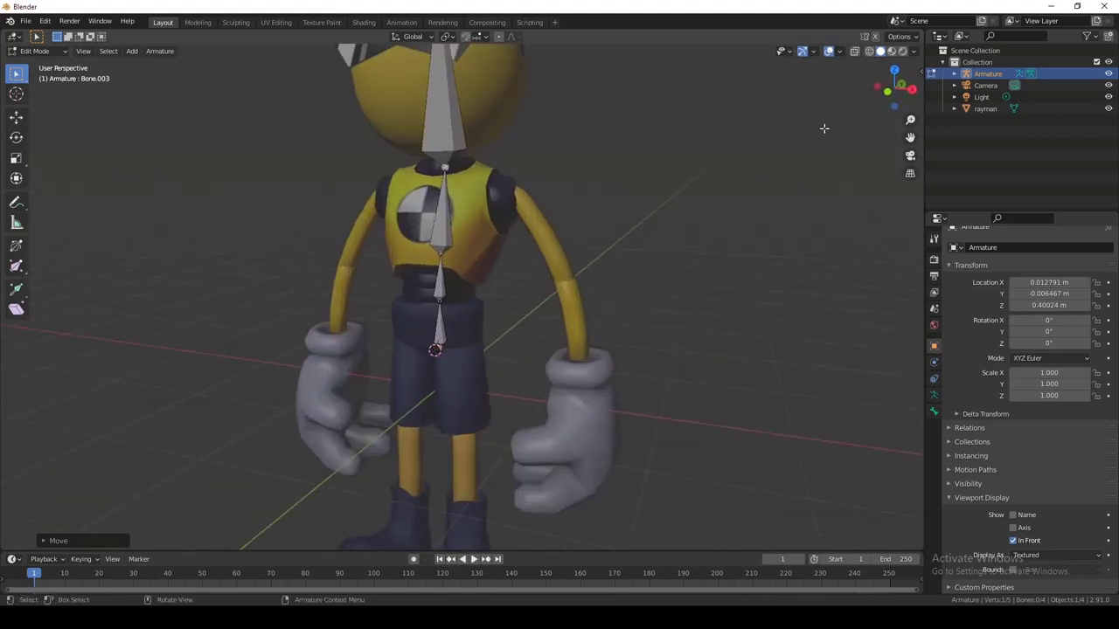
pyautogui.click(885, 90)
pyautogui.scroll(4, 412, 323)
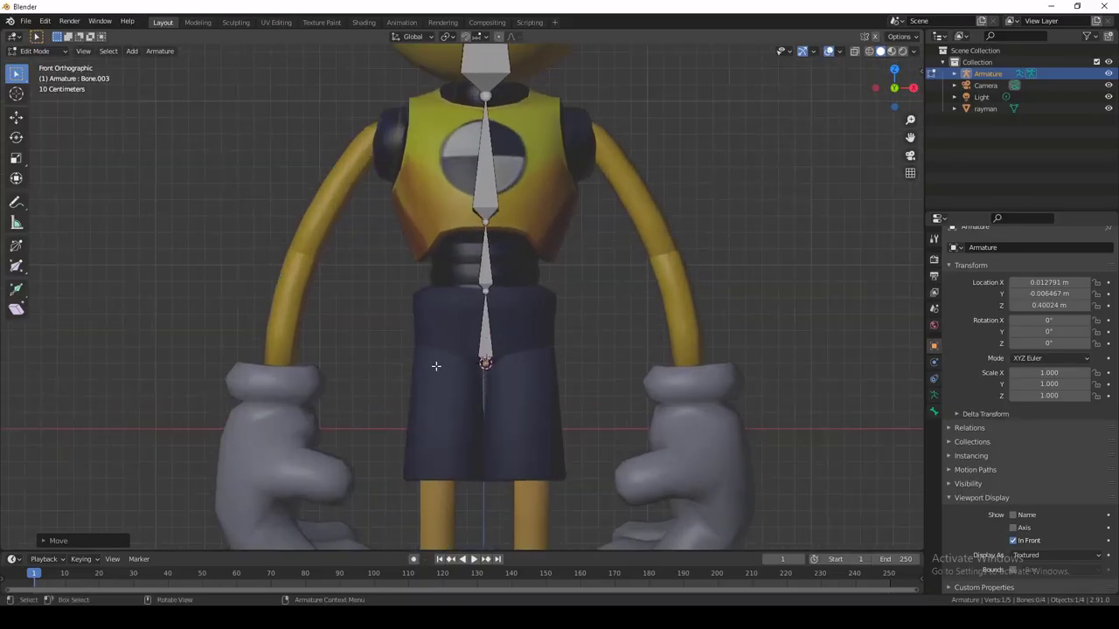
# Step: Add a separate bone in the armature and move it over the character's right leg, beside the hip bone
pyautogui.hotkey('shift', 'a')
pyautogui.press('g')
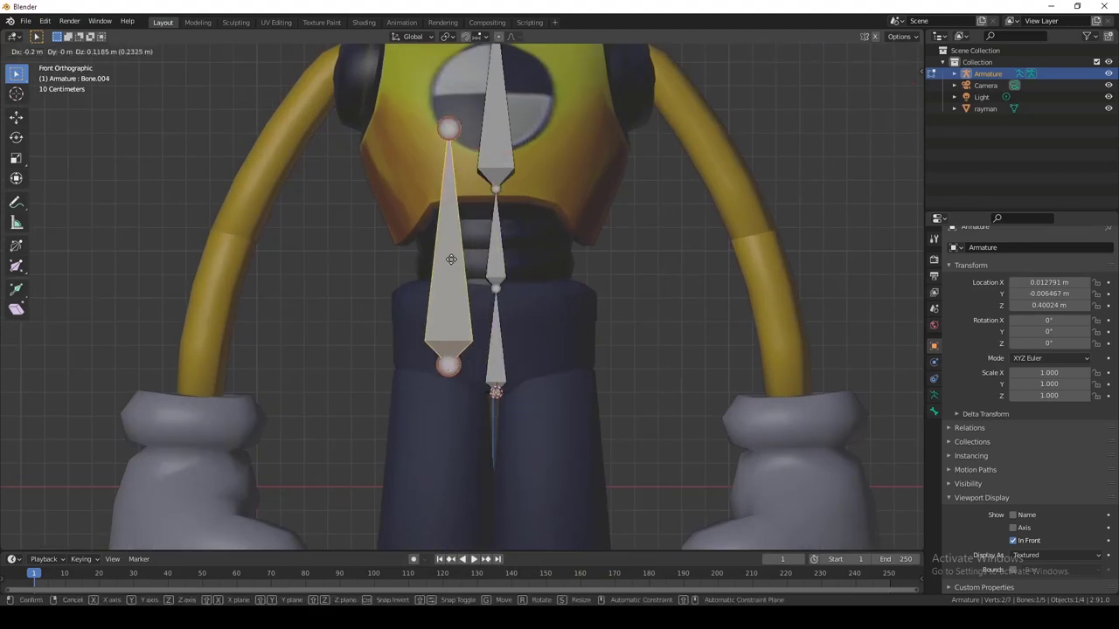
pyautogui.click(432, 104)
pyautogui.click(429, 130)
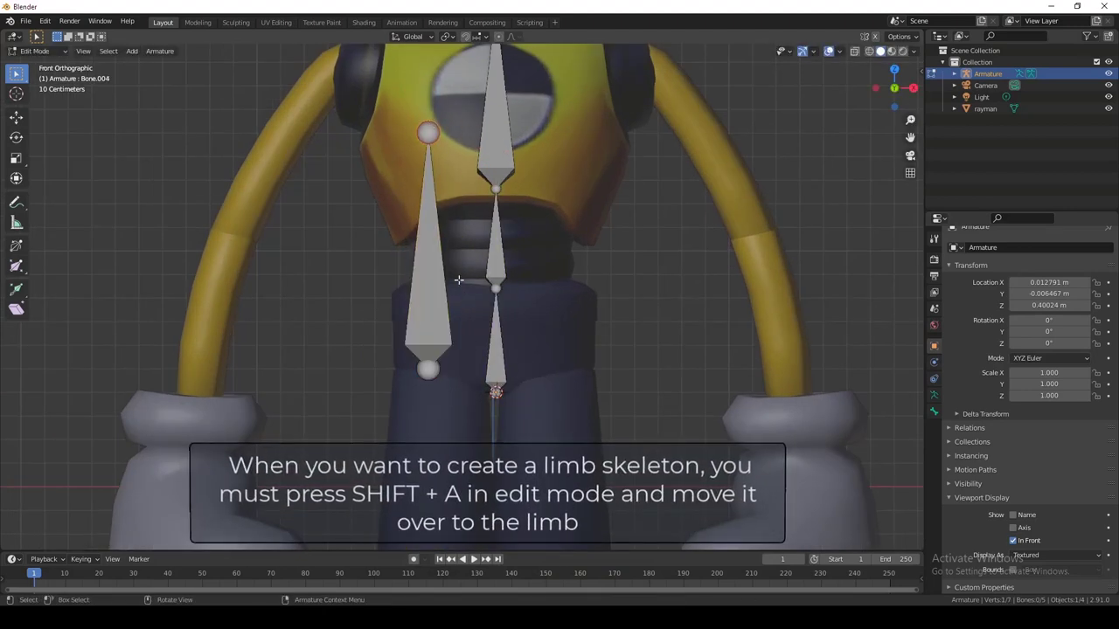
# Step: Lower the new bone's tip to the hem of the shorts so that it forms the right thigh bone
pyautogui.keyDown('shift'); pyautogui.moveTo(520, 337); pyautogui.dragTo(562, 225, button='middle'); pyautogui.keyUp('shift')
pyautogui.press('g')
pyautogui.press('z')
pyautogui.click(546, 140)
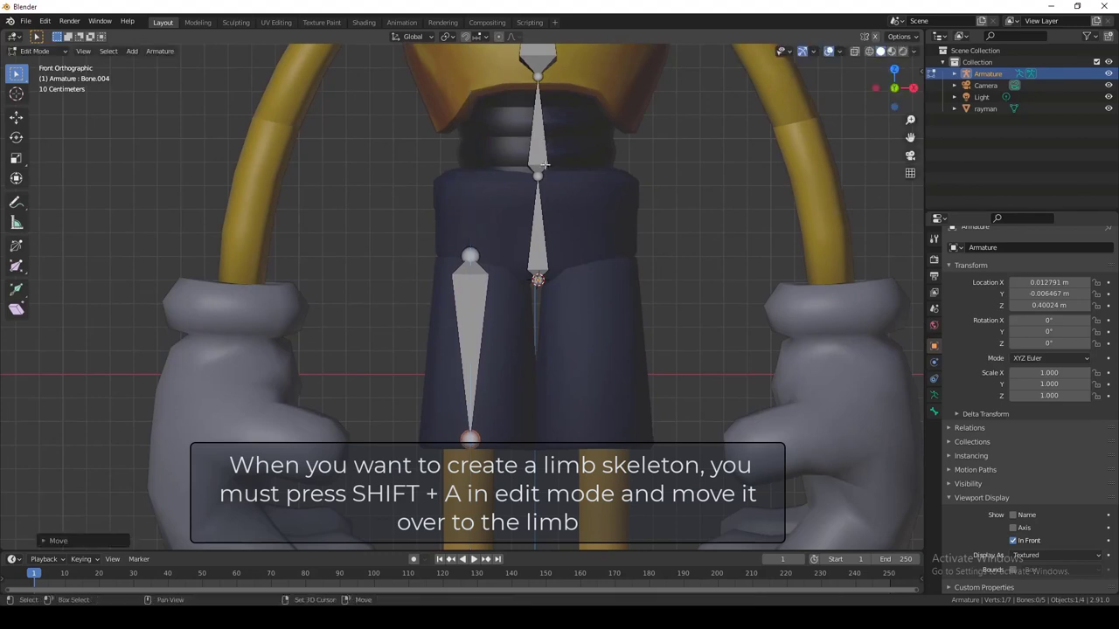
pyautogui.keyDown('shift'); pyautogui.moveTo(545, 140); pyautogui.dragTo(545, 441, button='middle'); pyautogui.keyUp('shift')
pyautogui.scroll(-1, 545, 441)
pyautogui.press('g')
pyautogui.click(550, 307)
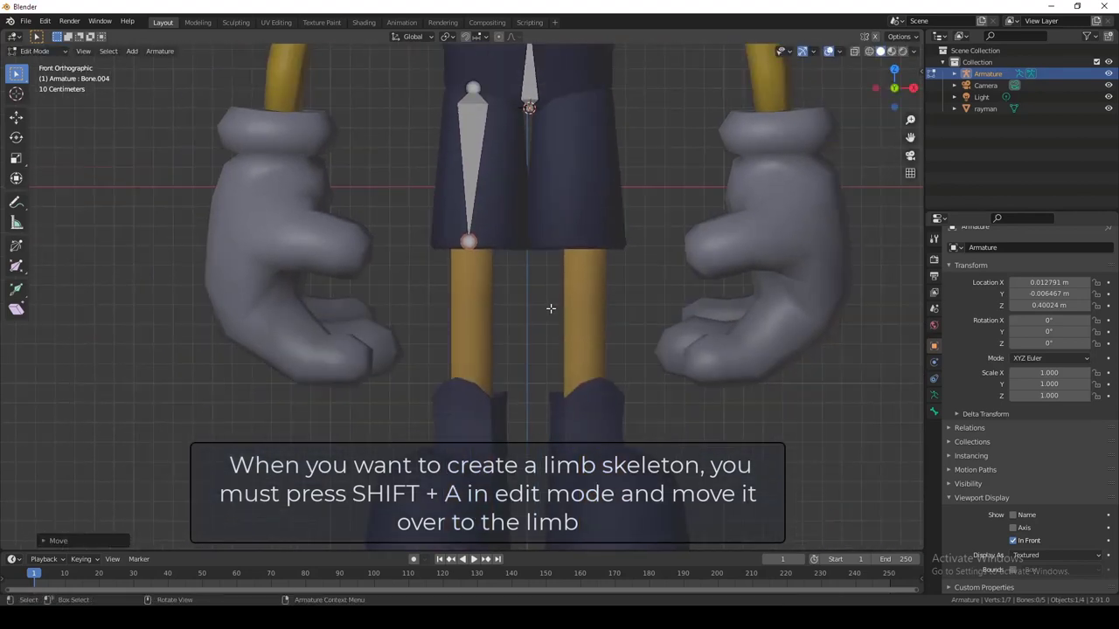
# Step: Extrude a shin bone down to the top of the boot and a foot bone down into the boot
pyautogui.click(553, 456)
pyautogui.keyDown('shift'); pyautogui.moveTo(551, 426); pyautogui.dragTo(541, 289, button='middle'); pyautogui.keyUp('shift')
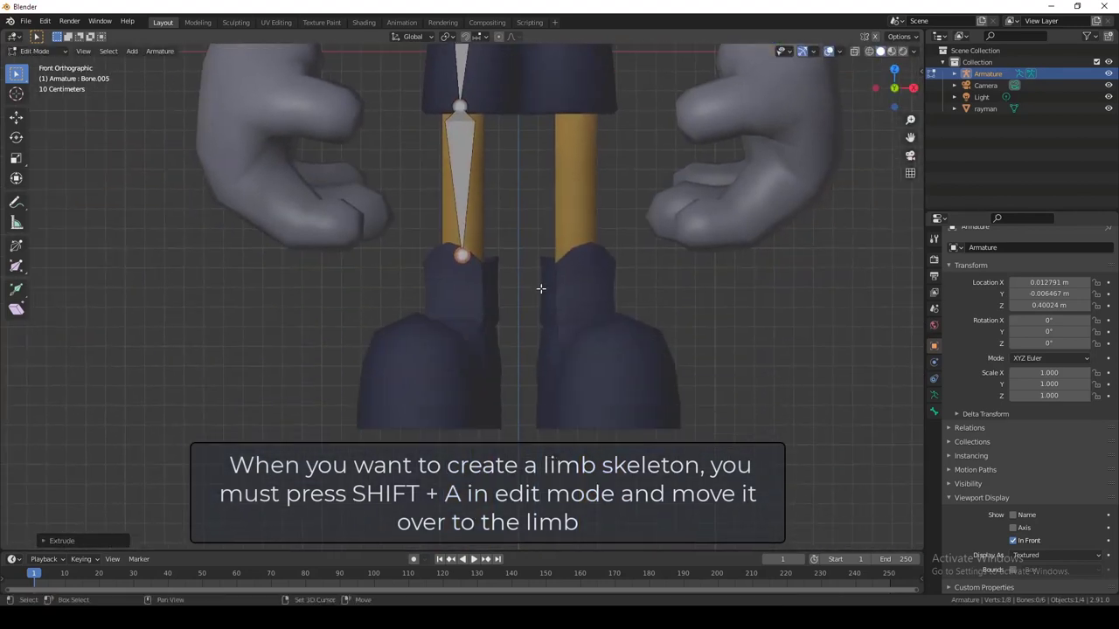
pyautogui.click(545, 410)
# Step: In an orthographic side view, reposition the leg chain's lower joints and the thigh bone's root to follow the leg
pyautogui.moveTo(548, 412); pyautogui.dragTo(438, 330, button='middle')
pyautogui.click(894, 88)
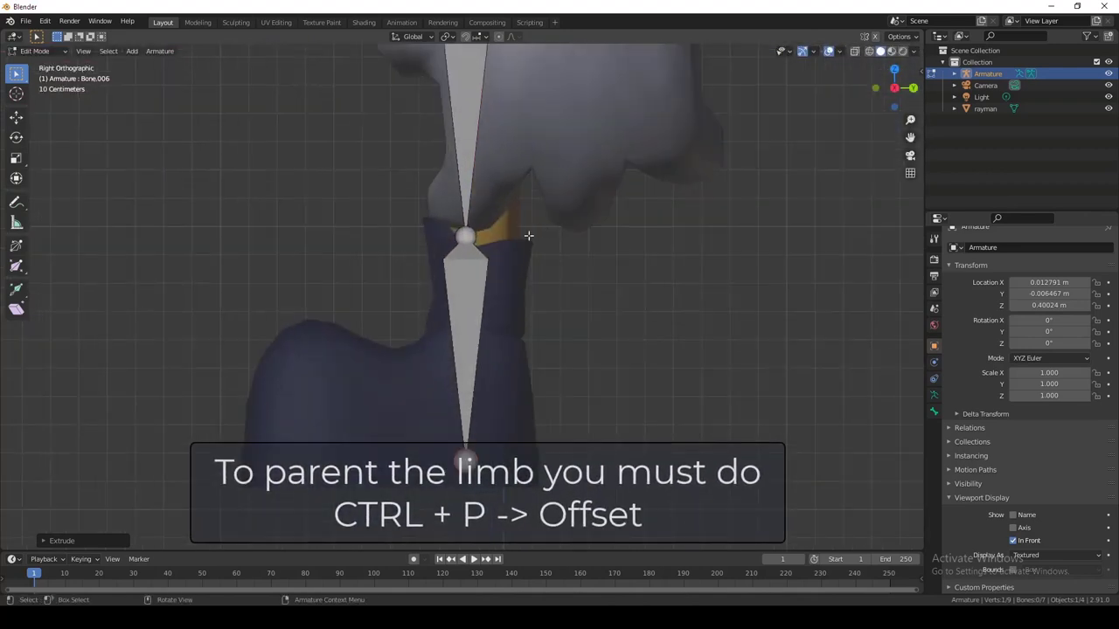
pyautogui.press('g')
pyautogui.click(526, 372)
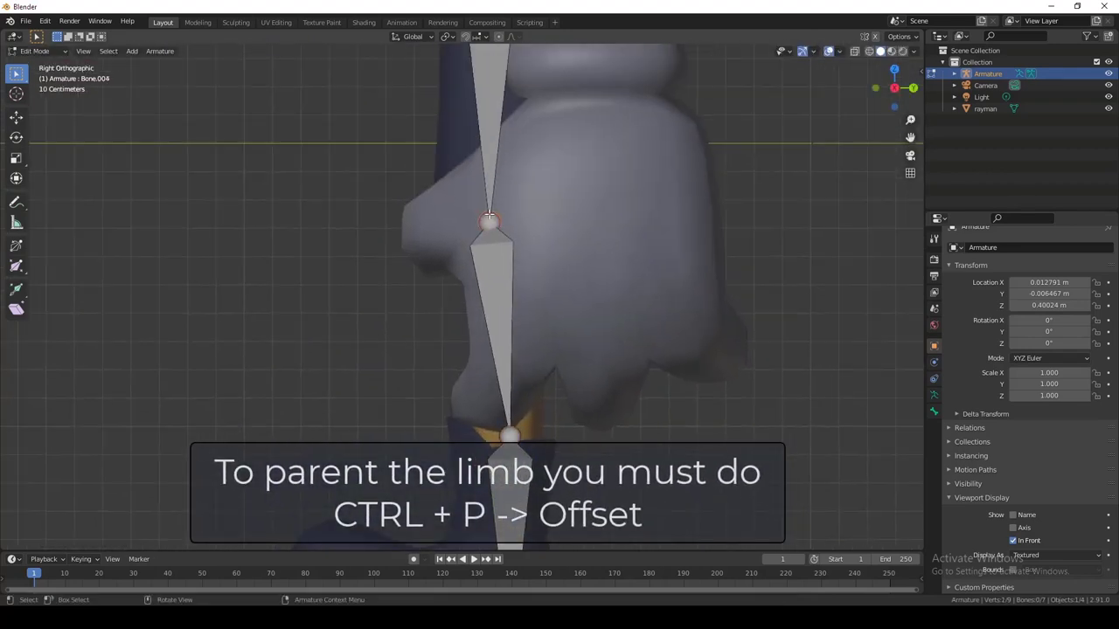
pyautogui.press('g')
pyautogui.click(538, 377)
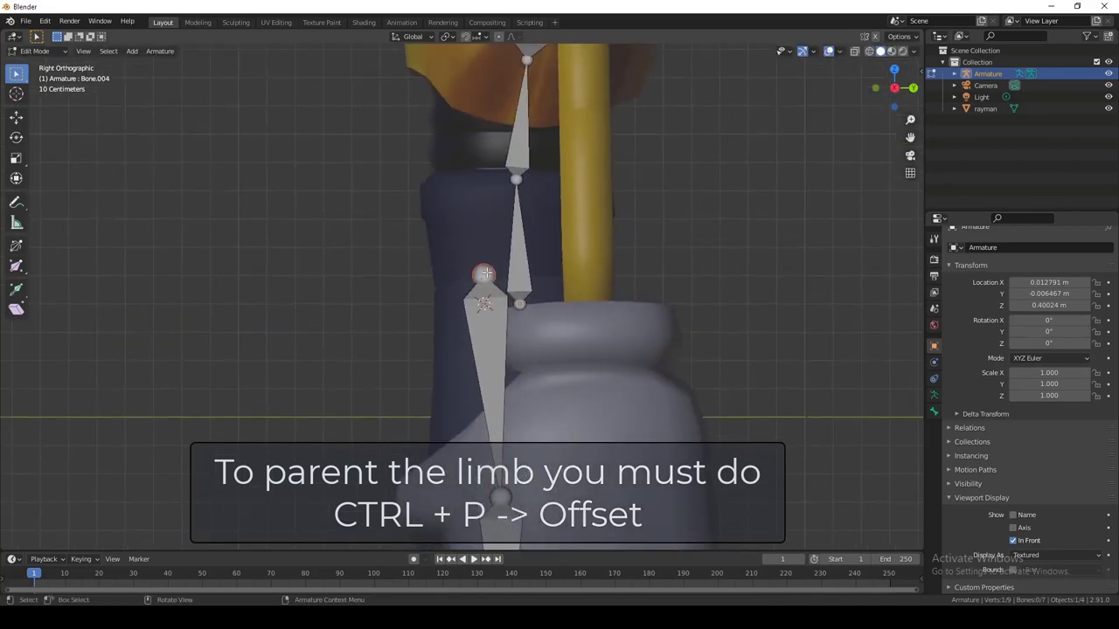
pyautogui.press('g')
pyautogui.click(503, 280)
# Step: Parent the right thigh bone to the hip bone with Keep Offset
pyautogui.moveTo(503, 282); pyautogui.dragTo(470, 324, button='middle')
pyautogui.scroll(-3, 655, 322)
pyautogui.scroll(2, 470, 325)
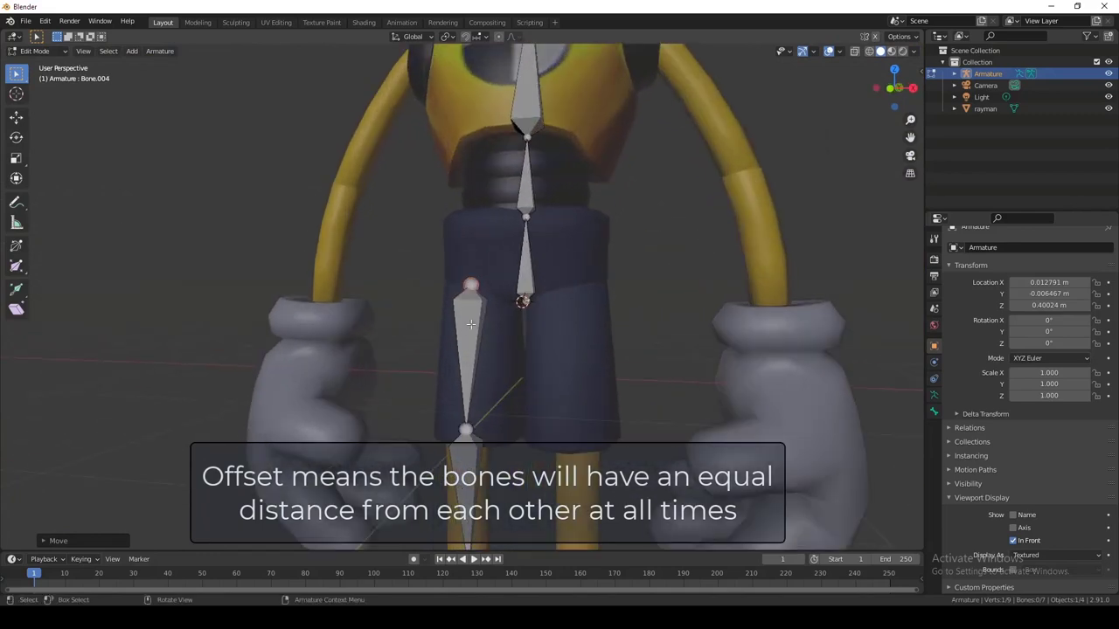
pyautogui.click(470, 324)
pyautogui.scroll(2, 525, 287)
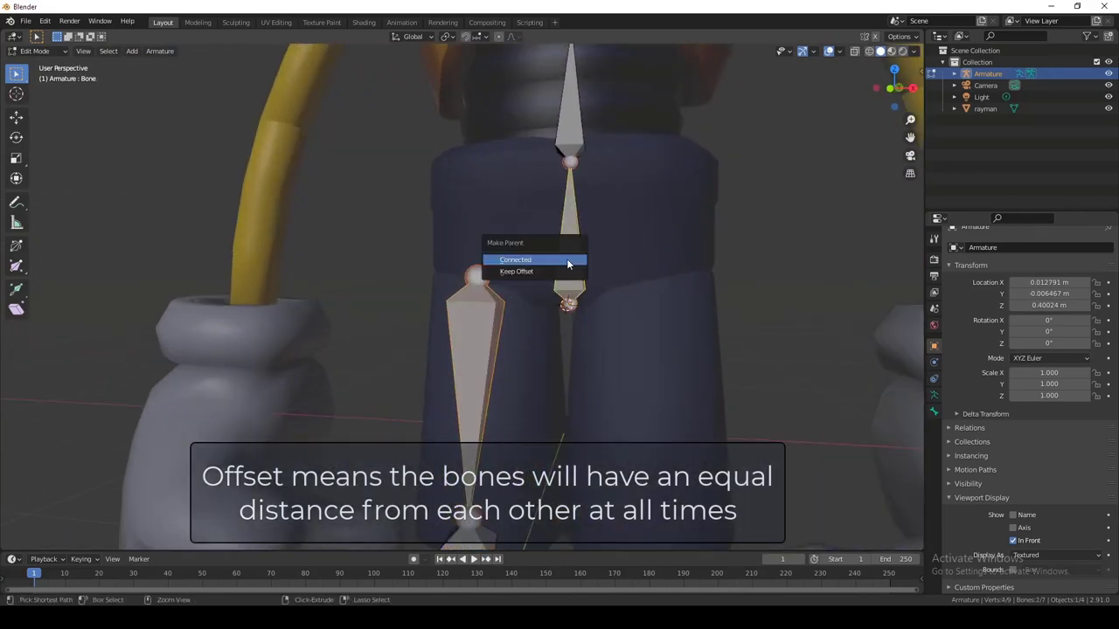
pyautogui.click(547, 272)
pyautogui.scroll(-3, 542, 276)
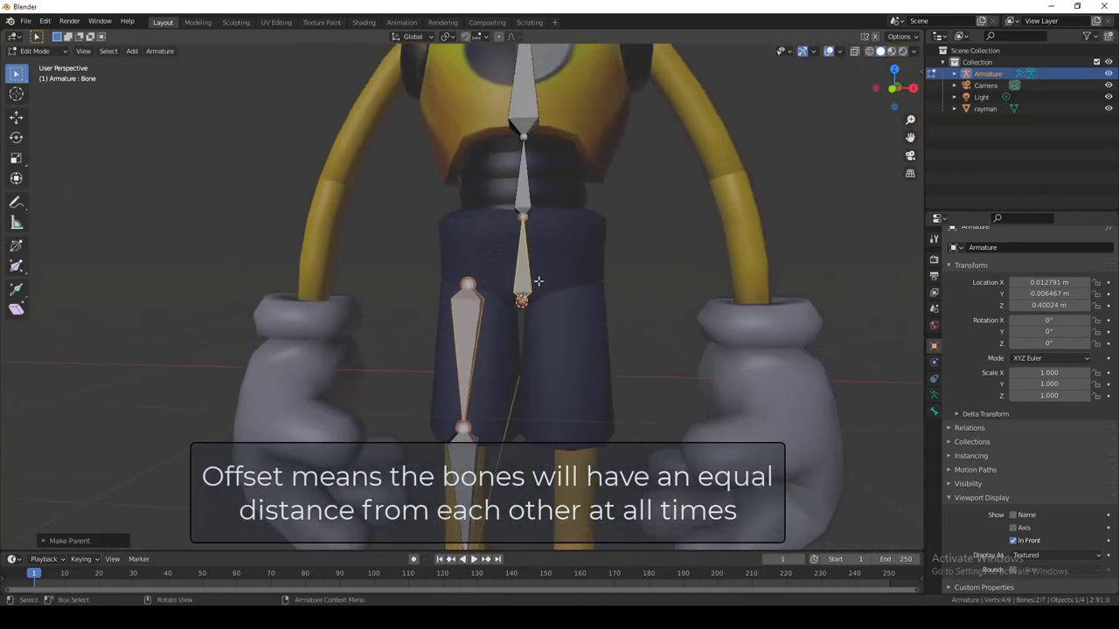
# Step: Duplicate the three right leg bones and move the copy along X onto the left leg
pyautogui.scroll(-4, 437, 242)
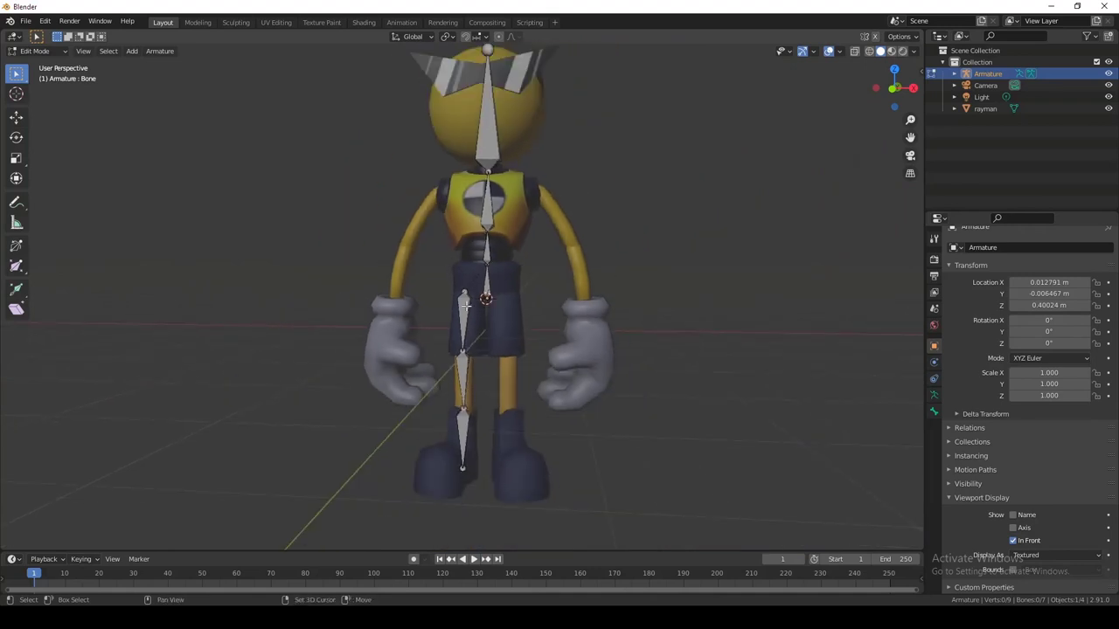
pyautogui.keyDown('shift'); pyautogui.moveTo(476, 374); pyautogui.dragTo(477, 306, button='middle'); pyautogui.keyUp('shift')
pyautogui.scroll(1, 476, 306)
pyautogui.keyDown('shift'); pyautogui.click(464, 389); pyautogui.keyUp('shift')
pyautogui.moveTo(467, 393); pyautogui.dragTo(497, 401, button='middle')
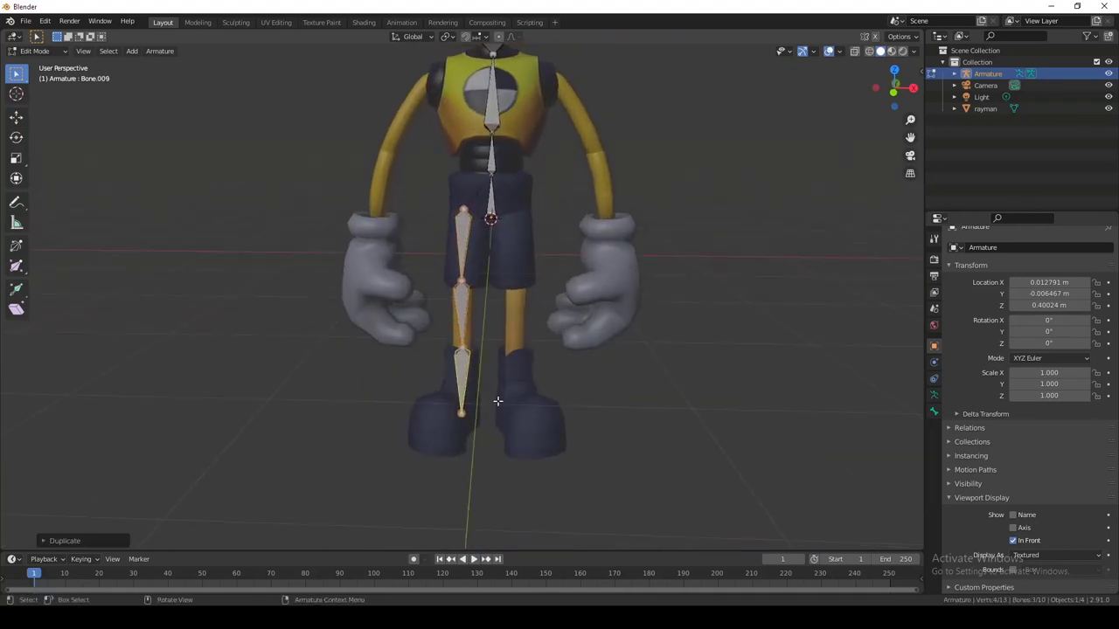
pyautogui.press('g')
pyautogui.press('x')
pyautogui.click(550, 409)
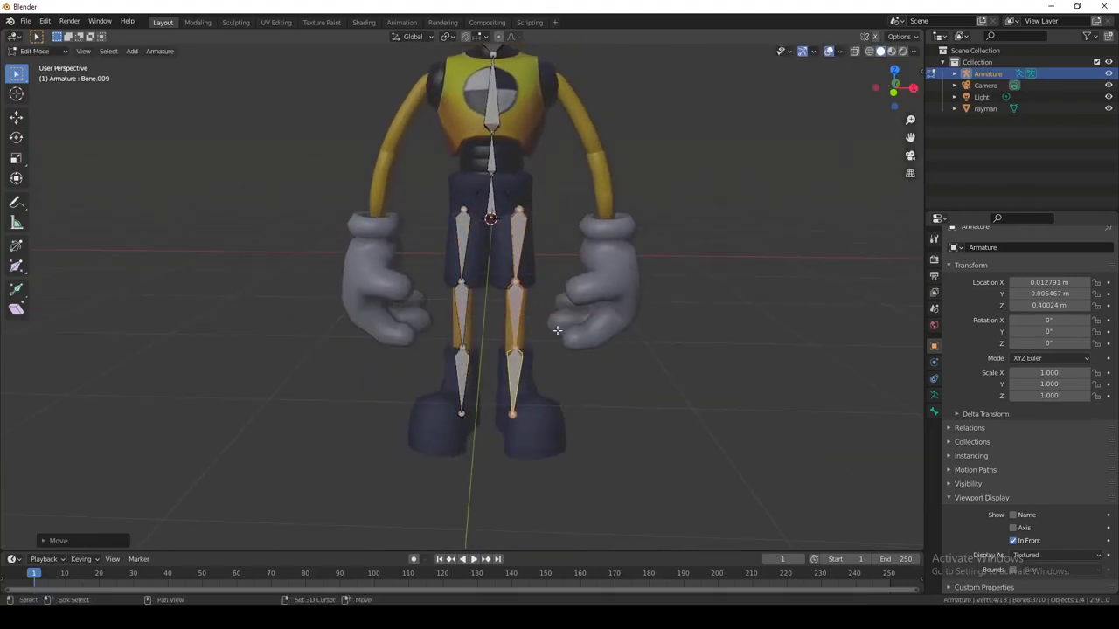
# Step: Mirror the copied leg bones on X Global and shift them along X to sit centred in the left leg
pyautogui.scroll(3, 490, 292)
pyautogui.rightClick(506, 317)
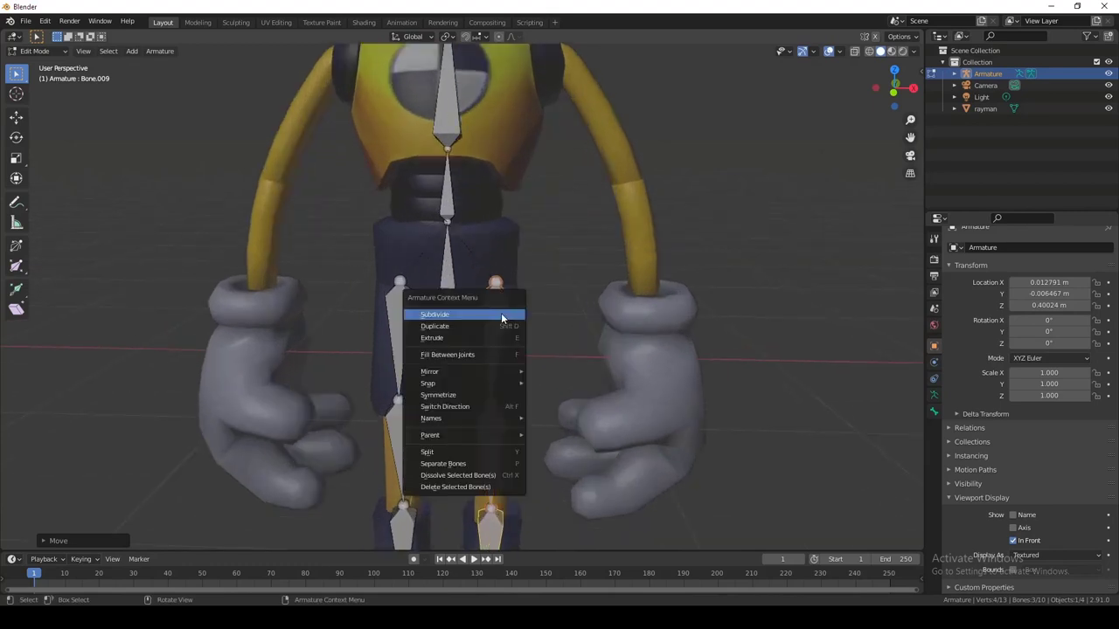
pyautogui.moveTo(457, 370)
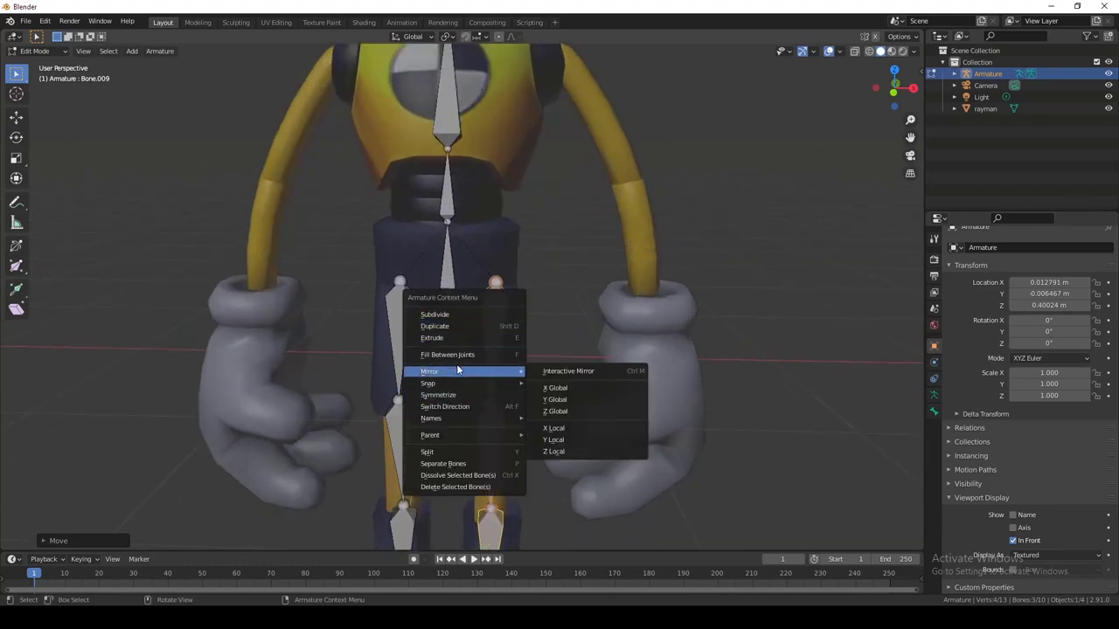
pyautogui.click(560, 390)
pyautogui.scroll(-2, 559, 367)
pyautogui.moveTo(562, 350); pyautogui.dragTo(572, 322, button='middle')
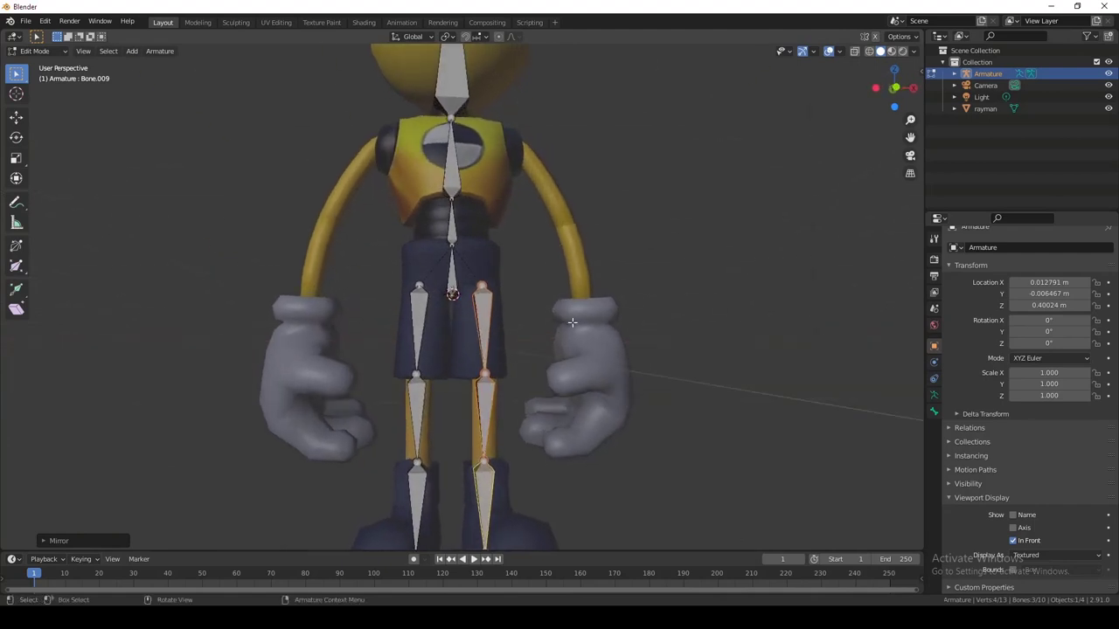
pyautogui.press('g')
pyautogui.press('x')
pyautogui.click(563, 326)
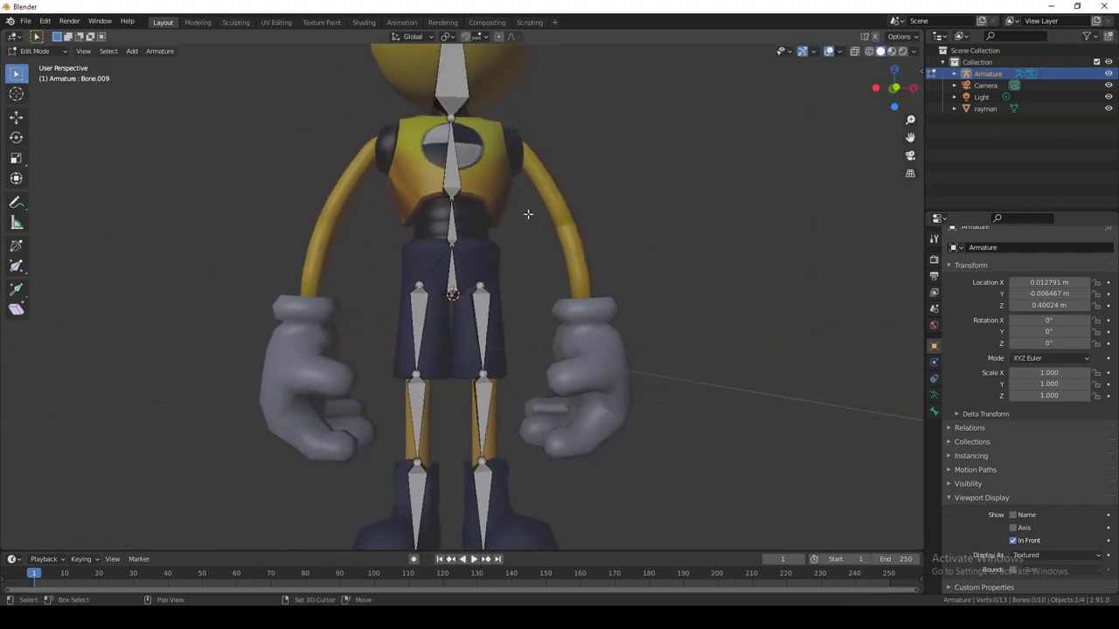
# Step: In the back view, add a bone at the left shoulder and move its root onto the top of the arm
pyautogui.keyDown('shift'); pyautogui.moveTo(528, 215); pyautogui.dragTo(669, 214, button='middle'); pyautogui.keyUp('shift')
pyautogui.click(892, 88)
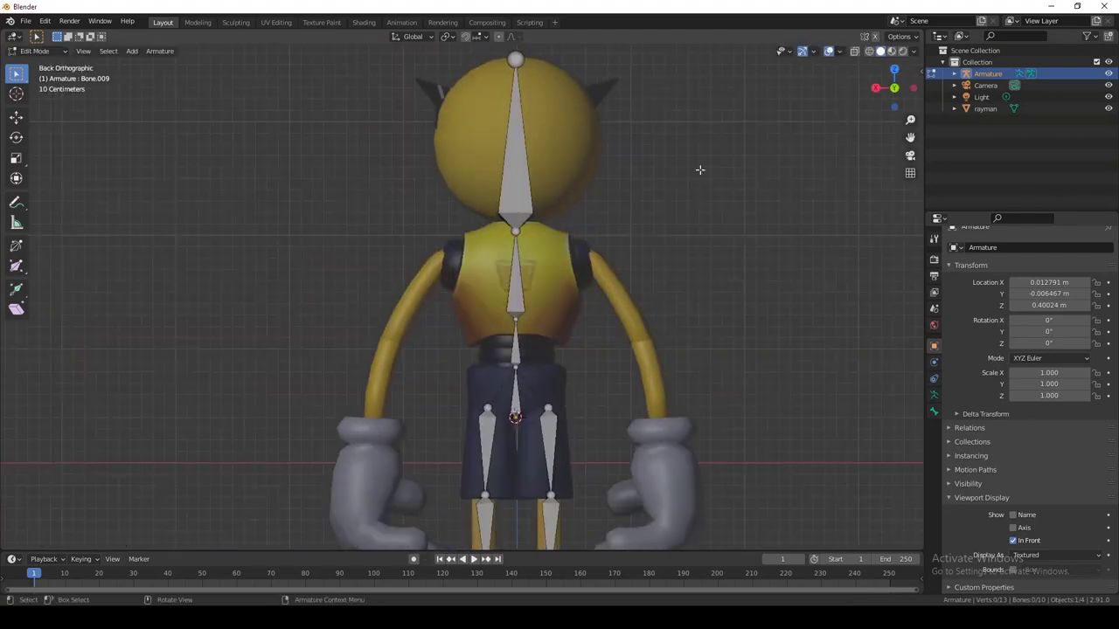
pyautogui.scroll(3, 438, 238)
pyautogui.moveTo(441, 239); pyautogui.dragTo(867, 146, button='middle')
pyautogui.click(899, 92)
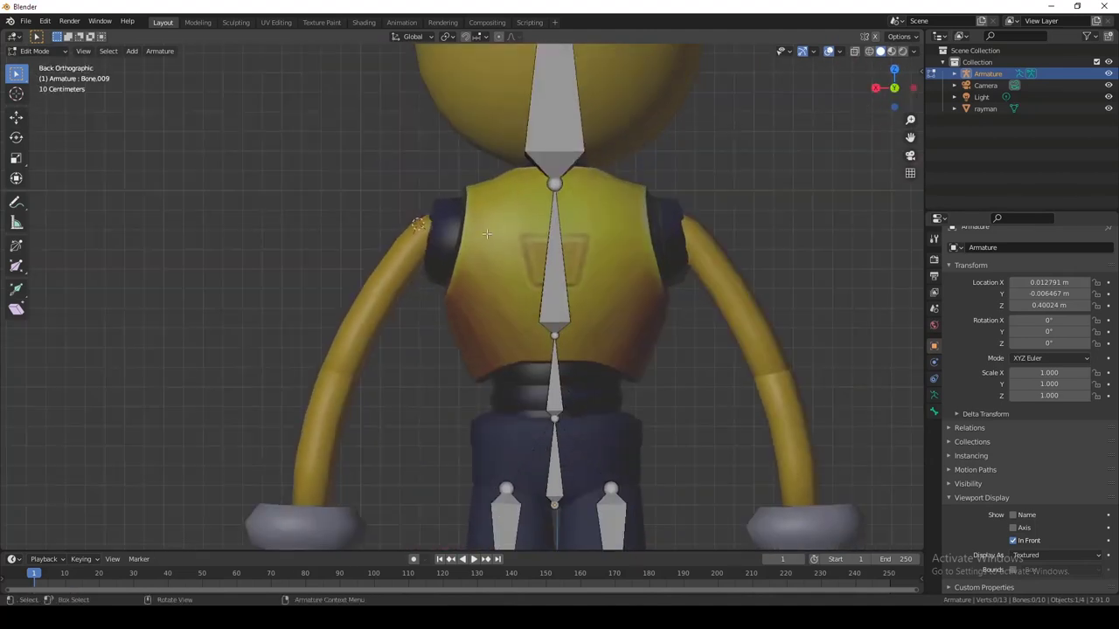
pyautogui.hotkey('shift', 'a')
pyautogui.scroll(-2, 436, 220)
pyautogui.click(434, 249)
pyautogui.press('g')
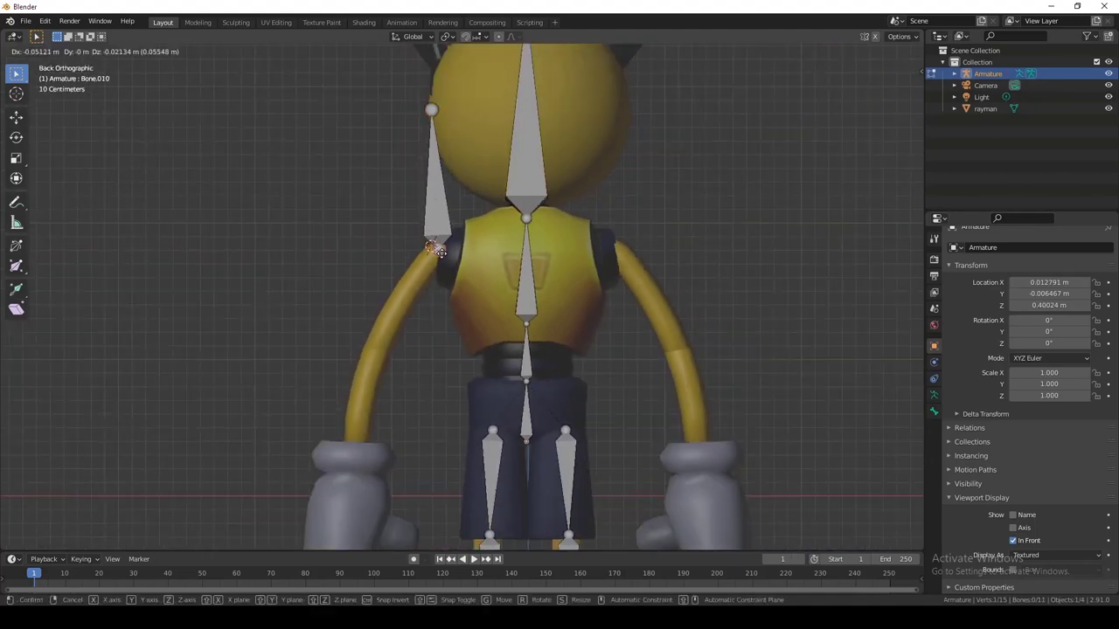
pyautogui.click(437, 249)
# Step: Move the arm bone's tip down to the left elbow, fine-tuning it in the back orthographic view
pyautogui.moveTo(429, 250); pyautogui.dragTo(642, 297, button='middle')
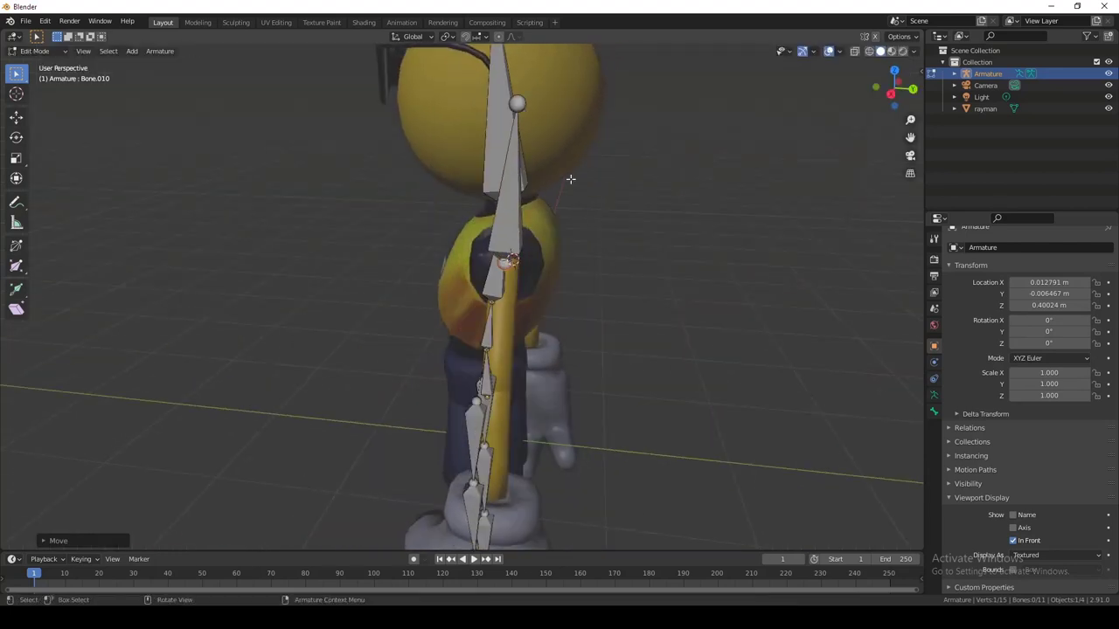
pyautogui.moveTo(539, 146); pyautogui.dragTo(364, 180, button='middle')
pyautogui.press('g')
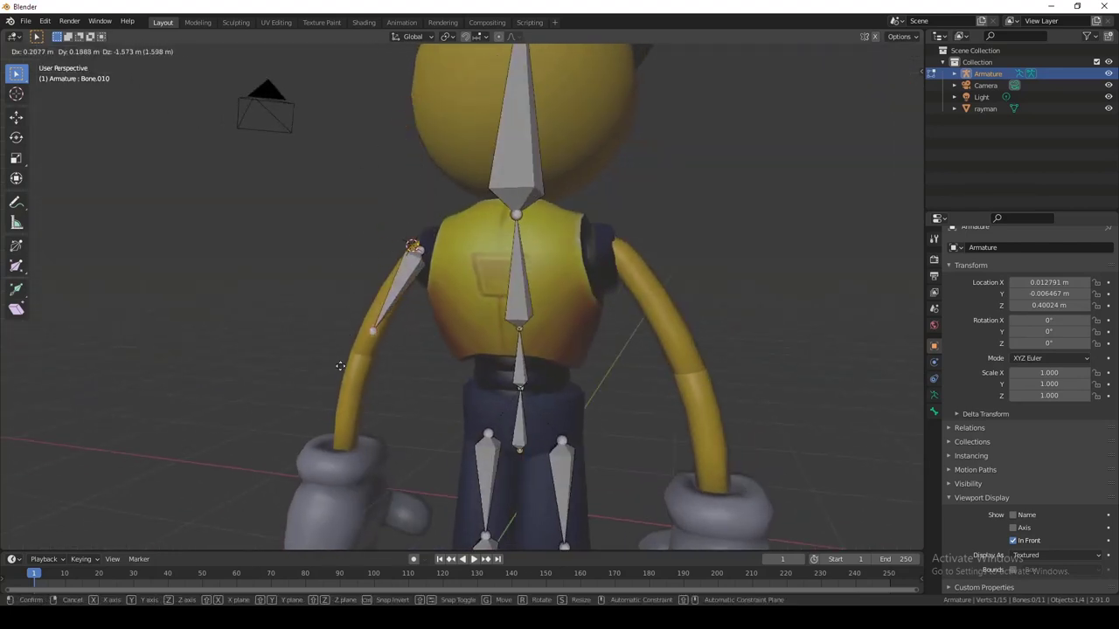
pyautogui.click(329, 385)
pyautogui.press('ctrl+KP_1')
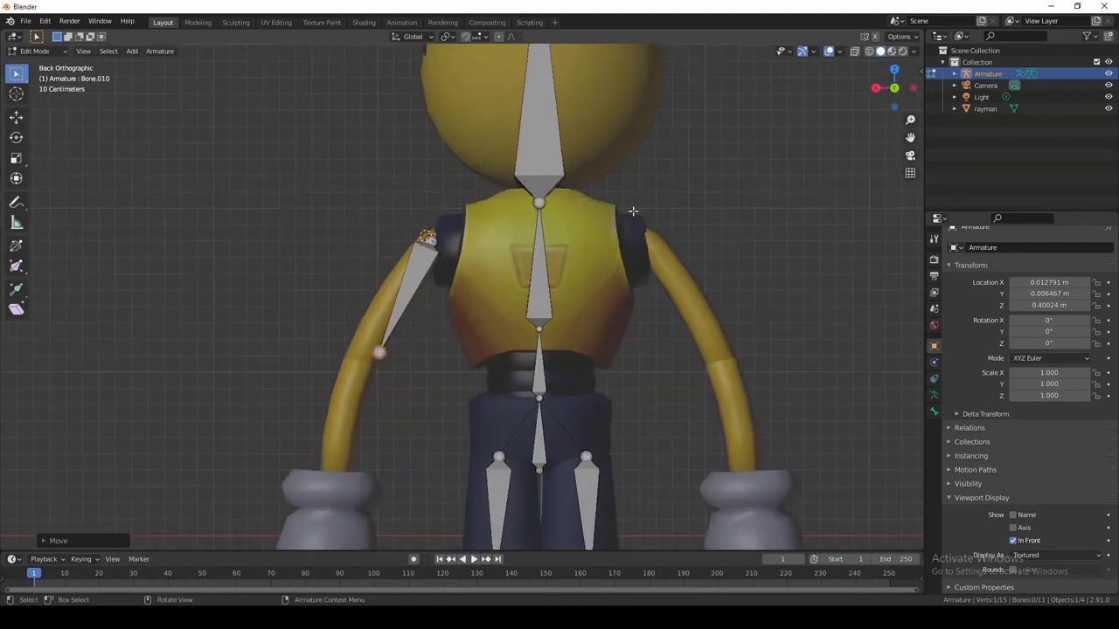
pyautogui.press('g')
pyautogui.click(488, 273)
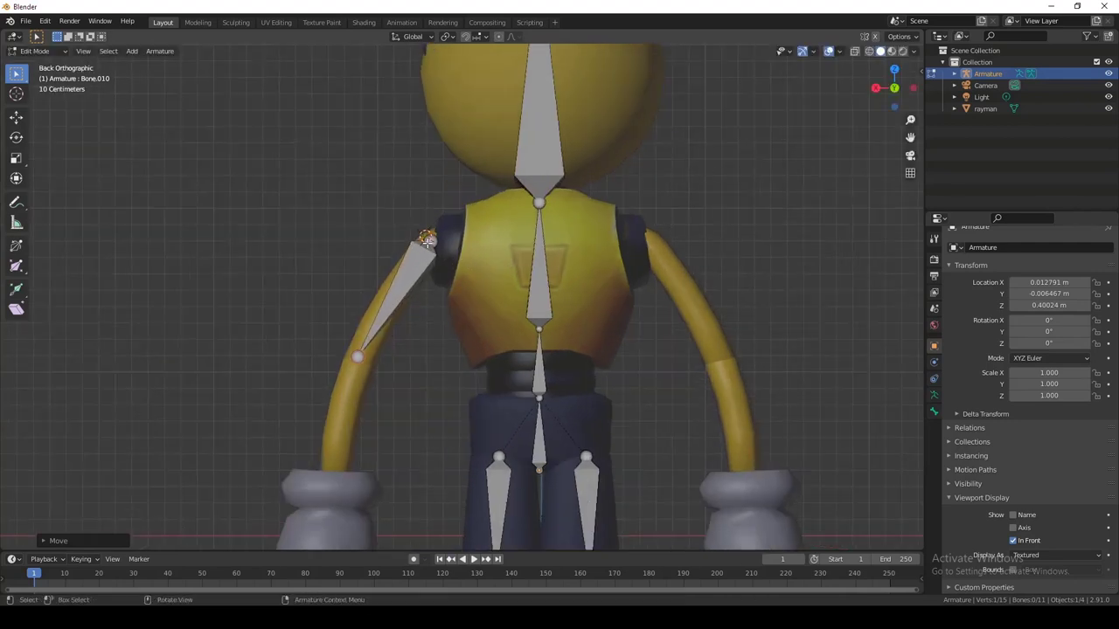
# Step: Shift the upper arm bone's joints along Y so that the bone runs inside the arm
pyautogui.moveTo(489, 273); pyautogui.dragTo(588, 348, button='middle')
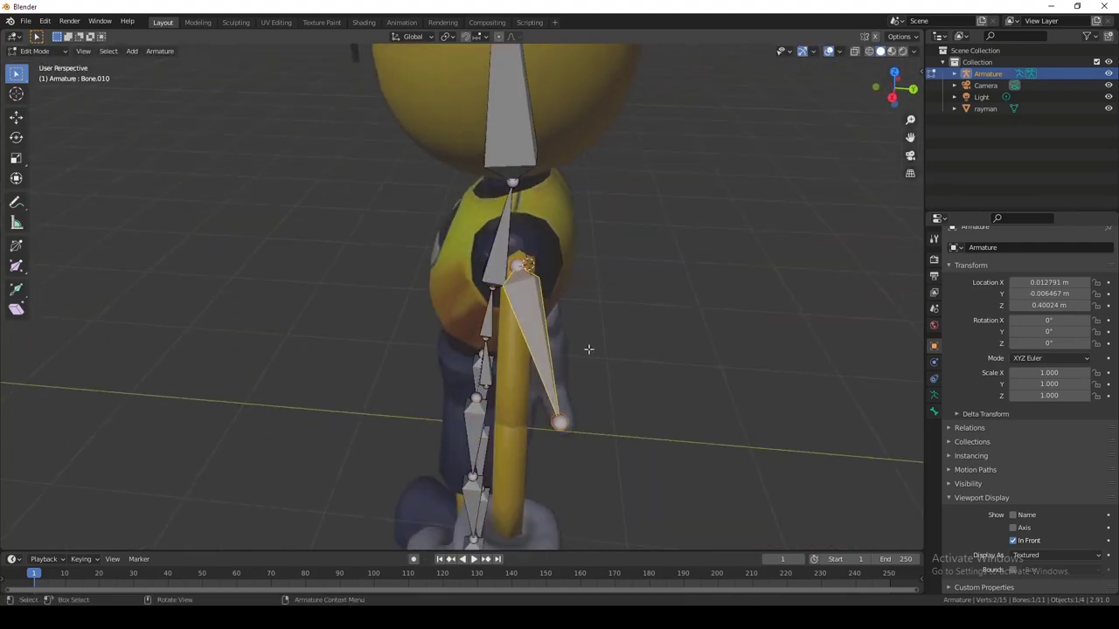
pyautogui.press('y')
pyautogui.click(517, 430)
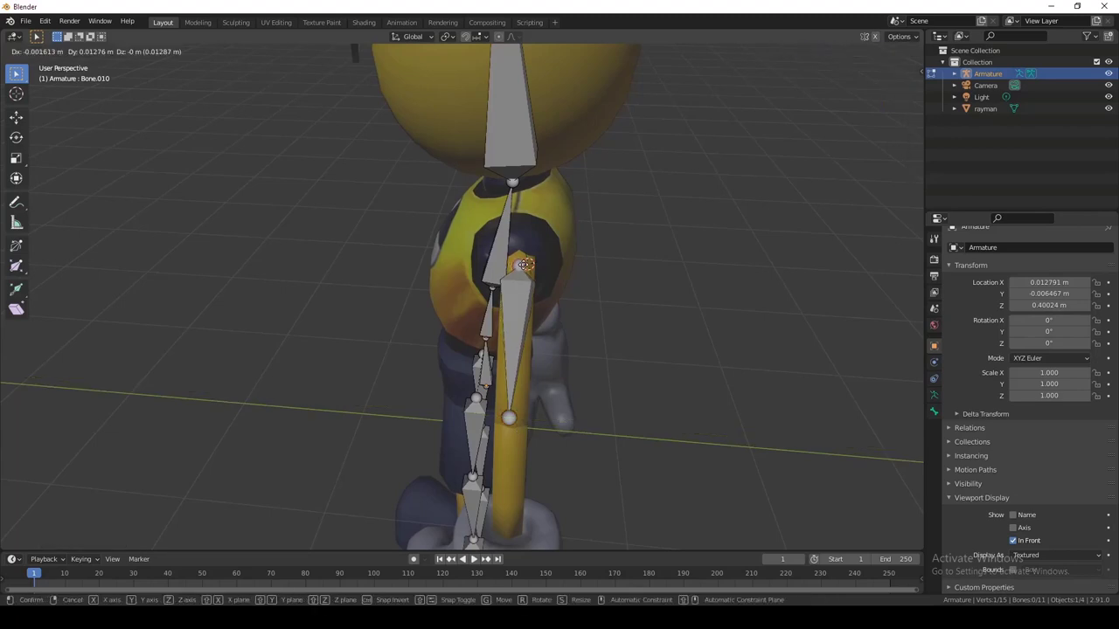
pyautogui.press('ctrl+KP_1')
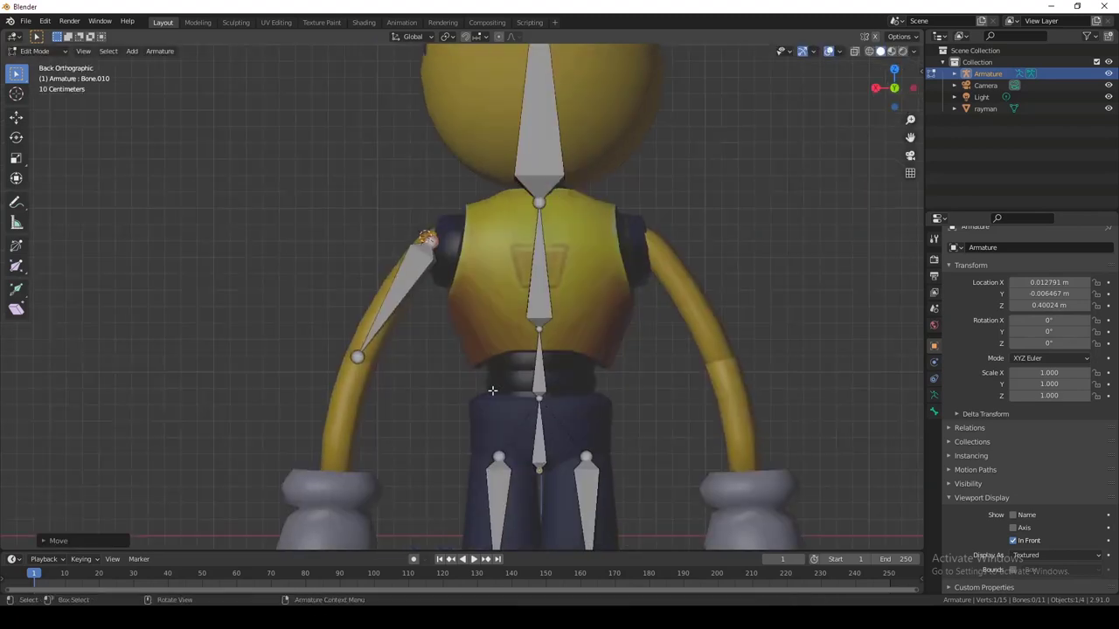
# Step: Extrude a forearm bone from the elbow to the wrist and a hand bone into the left glove
pyautogui.keyDown('shift'); pyautogui.moveTo(357, 362); pyautogui.dragTo(478, 174, button='middle'); pyautogui.keyUp('shift')
pyautogui.press('e')
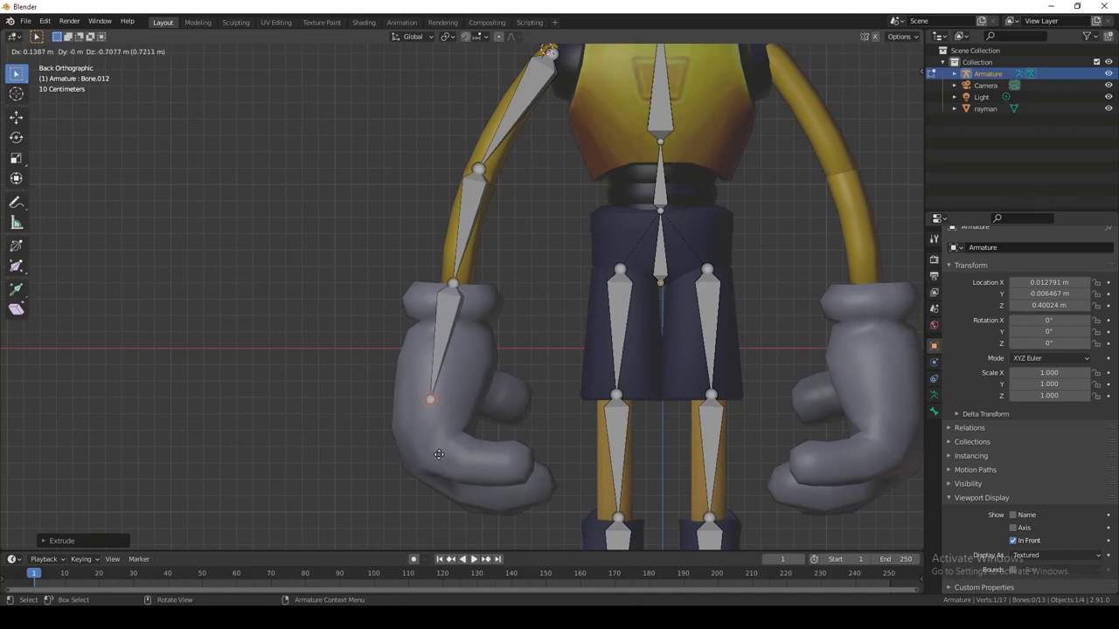
pyautogui.moveTo(559, 367); pyautogui.dragTo(598, 347, button='middle')
# Step: Add a bone at the rearmost finger of the left glove and bring its tip down toward the finger
pyautogui.moveTo(629, 411); pyautogui.dragTo(558, 384, button='middle')
pyautogui.hotkey('shift', 'a')
pyautogui.click(299, 398)
pyautogui.moveTo(299, 399); pyautogui.dragTo(367, 366, button='middle')
pyautogui.click(359, 137)
pyautogui.press('g')
pyautogui.click(460, 523)
# Step: Build the rearmost finger's three-bone chain and place its joints along the finger up to the fingertip
pyautogui.moveTo(459, 523); pyautogui.dragTo(528, 470, button='middle')
pyautogui.press('g')
pyautogui.click(372, 531)
pyautogui.press('g')
pyautogui.click(444, 526)
pyautogui.press('g')
pyautogui.click(574, 464)
pyautogui.click(638, 455)
pyautogui.press('g')
pyautogui.click(531, 500)
pyautogui.press('g')
pyautogui.click(619, 513)
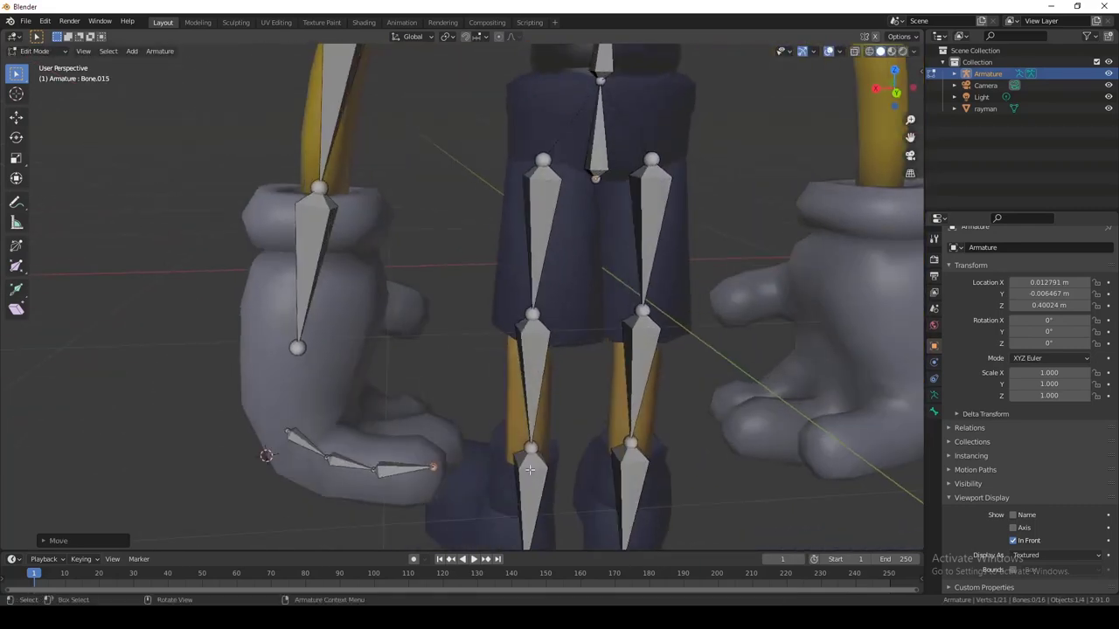
# Step: Adjust the inner joints of the rearmost finger's bone chain to follow the finger's curve
pyautogui.click(376, 469)
pyautogui.moveTo(376, 470); pyautogui.dragTo(385, 448, button='middle')
pyautogui.press('g')
pyautogui.click(376, 442)
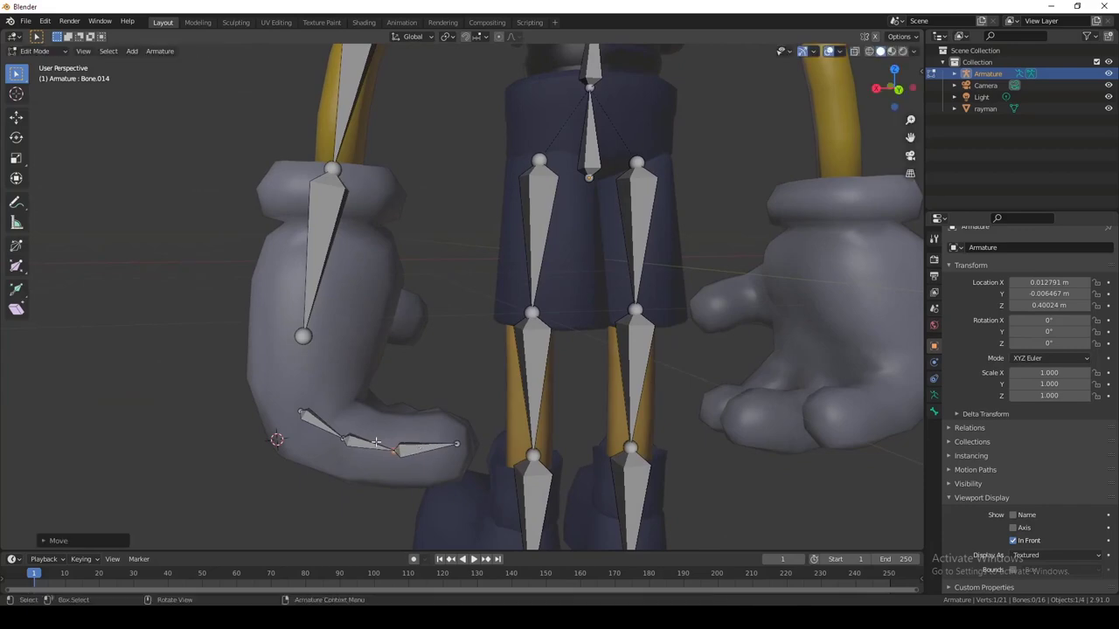
pyautogui.press('g')
pyautogui.click(343, 442)
# Step: Add a bone for the left glove's middle finger and move its root to the finger's knuckle
pyautogui.moveTo(342, 442); pyautogui.dragTo(434, 290, button='middle')
pyautogui.hotkey('shift', 'a')
pyautogui.click(252, 275)
pyautogui.moveTo(251, 275); pyautogui.dragTo(525, 79, button='middle')
pyautogui.press('g')
pyautogui.click(232, 389)
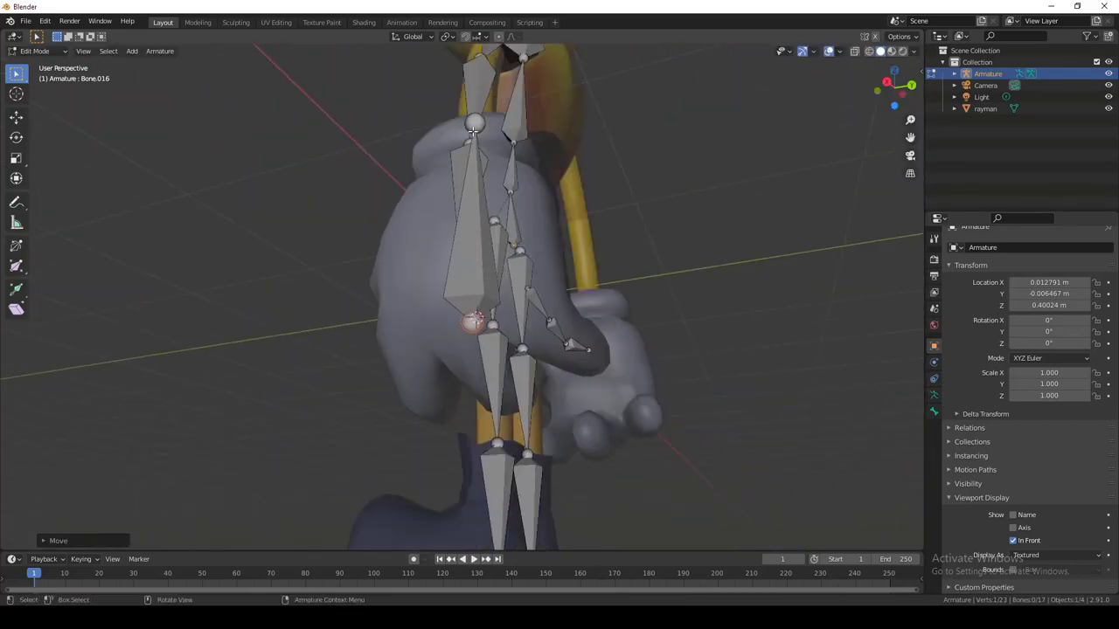
# Step: Bring the middle finger bone's tip down to the finger's first joint, shortening the bone
pyautogui.press('g')
pyautogui.click(474, 531)
pyautogui.moveTo(474, 427); pyautogui.dragTo(329, 369, button='middle')
pyautogui.press('g')
pyautogui.click(330, 488)
pyautogui.press('g')
pyautogui.click(327, 360)
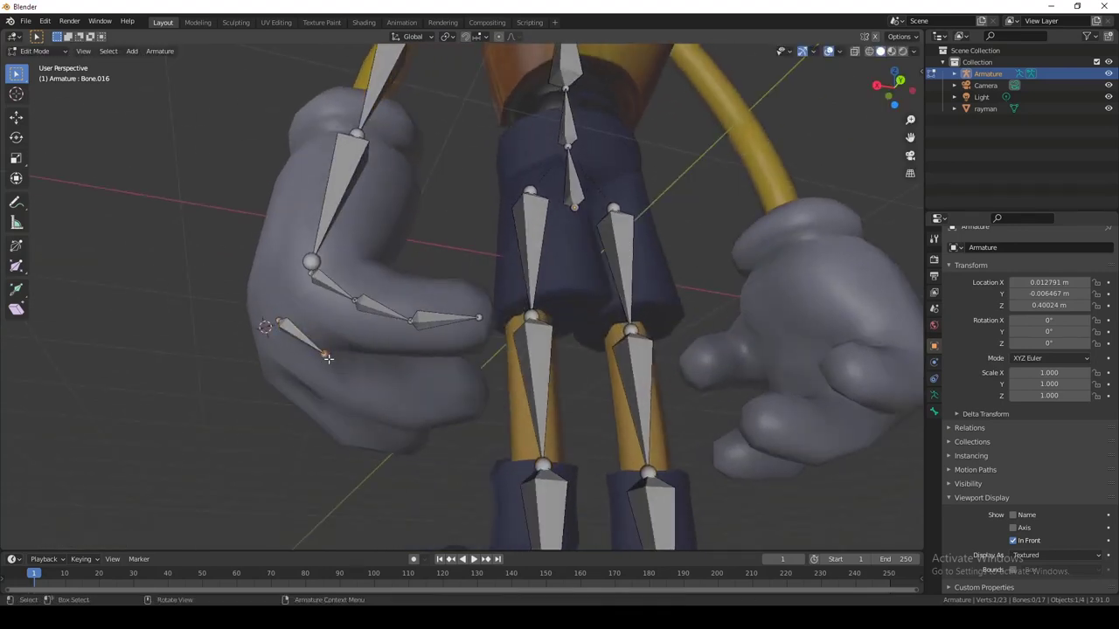
pyautogui.press('g')
pyautogui.click(324, 365)
# Step: Extrude two more bones to the middle finger's tip and adjust their joints to run inside the finger
pyautogui.click(396, 420)
pyautogui.moveTo(396, 421)
pyautogui.mouseDown(button='middle')
pyautogui.moveTo(310, 464)
pyautogui.moveTo(405, 403)
pyautogui.mouseUp(button='middle')
pyautogui.press('g')
pyautogui.click(312, 466)
pyautogui.press('e')
pyautogui.moveTo(483, 388); pyautogui.dragTo(406, 507, button='middle')
pyautogui.click(368, 348)
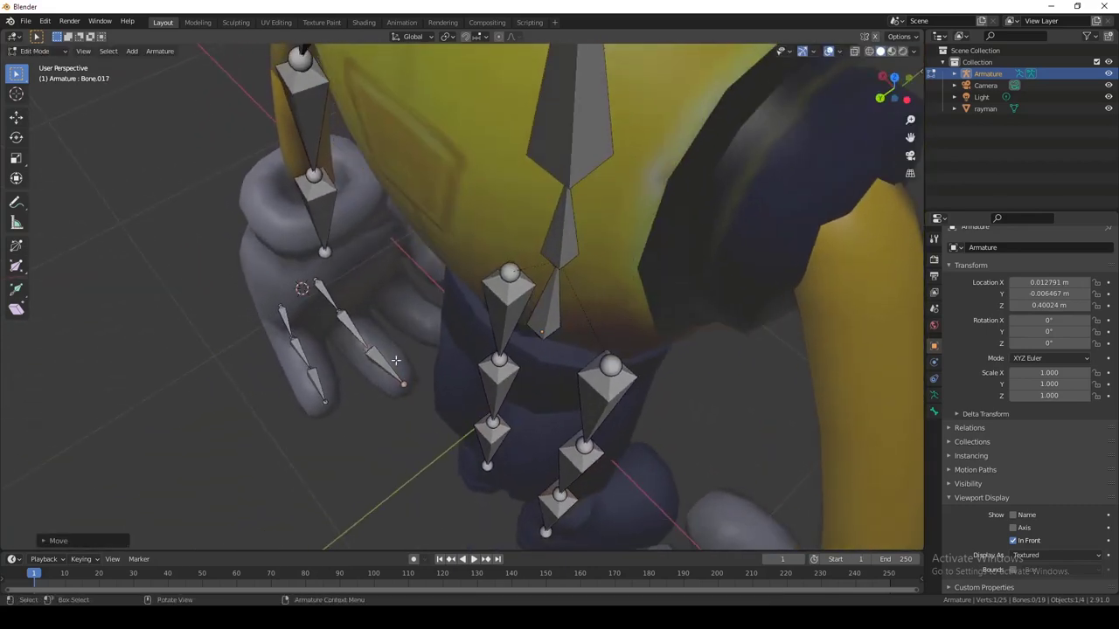
pyautogui.moveTo(560, 489); pyautogui.dragTo(197, 376, button='middle')
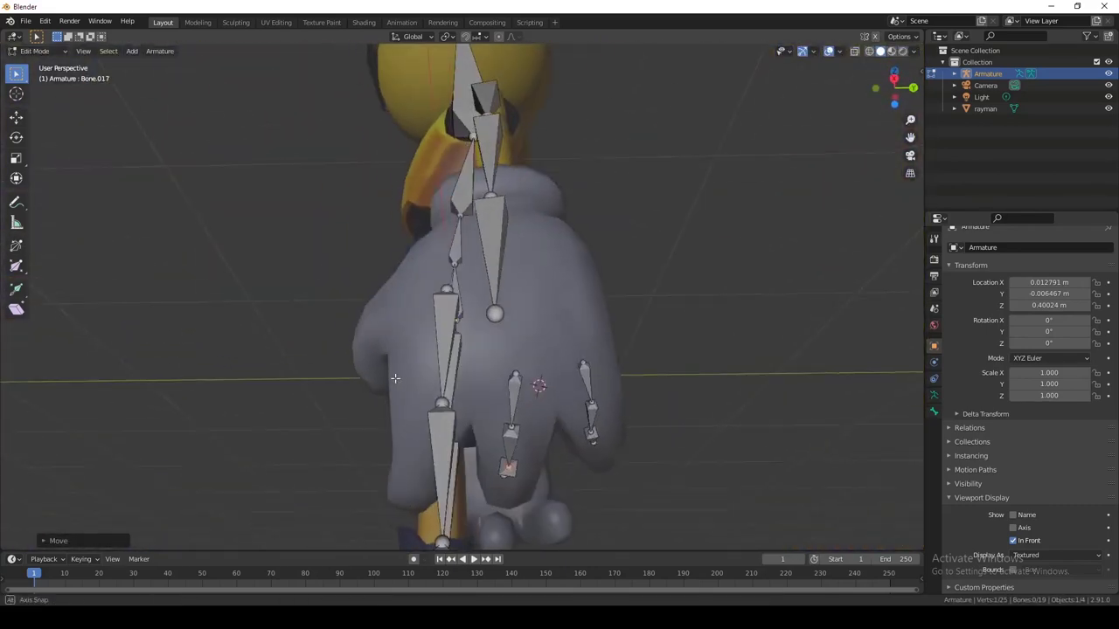
# Step: Add a bone for the left glove's frontmost finger and move its root to the knuckle area
pyautogui.scroll(1, 402, 381)
pyautogui.moveTo(412, 379); pyautogui.dragTo(613, 391, button='middle')
pyautogui.hotkey('shift', 'a')
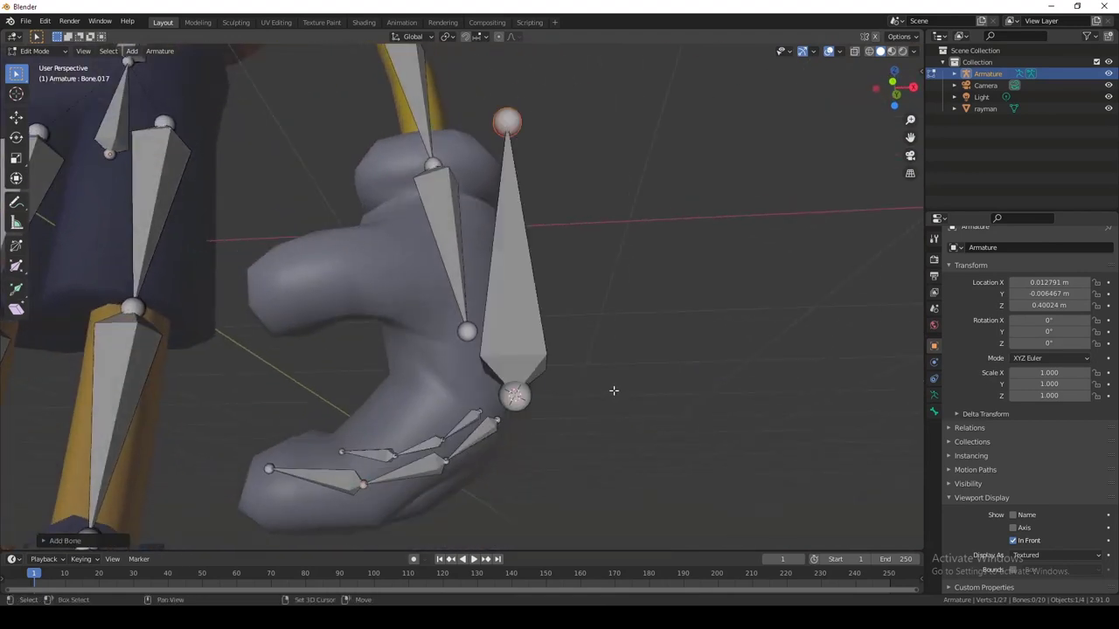
pyautogui.moveTo(509, 395); pyautogui.dragTo(454, 388, button='middle')
pyautogui.press('g')
pyautogui.click(527, 385)
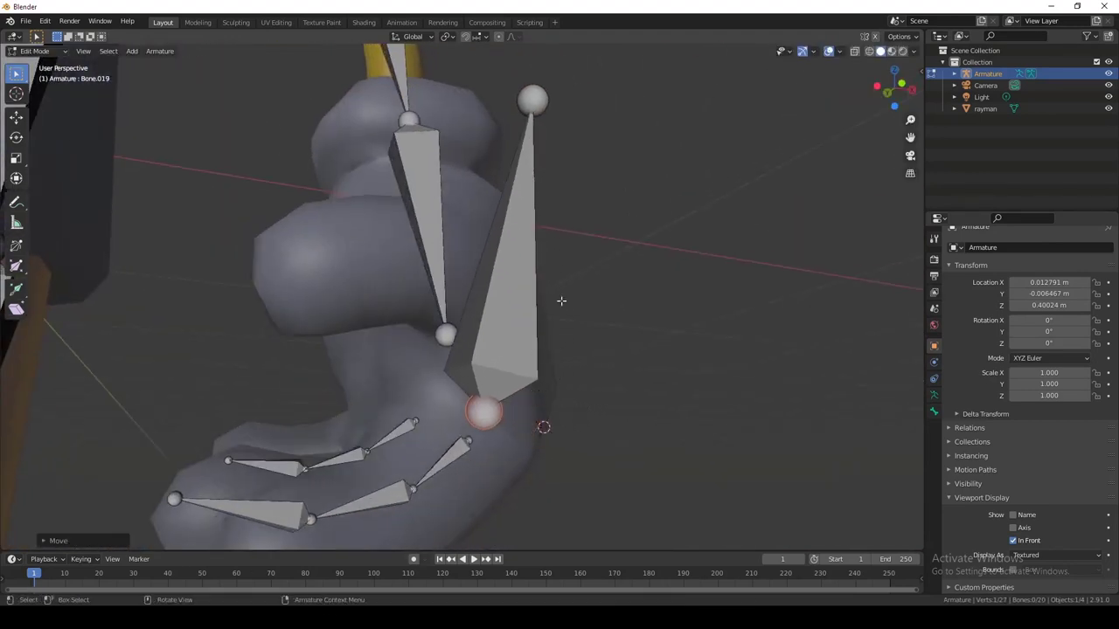
# Step: Shorten the frontmost finger's new bone by bringing its tip down inside the finger
pyautogui.press('g')
pyautogui.click(441, 139)
pyautogui.moveTo(452, 140); pyautogui.dragTo(369, 171, button='middle')
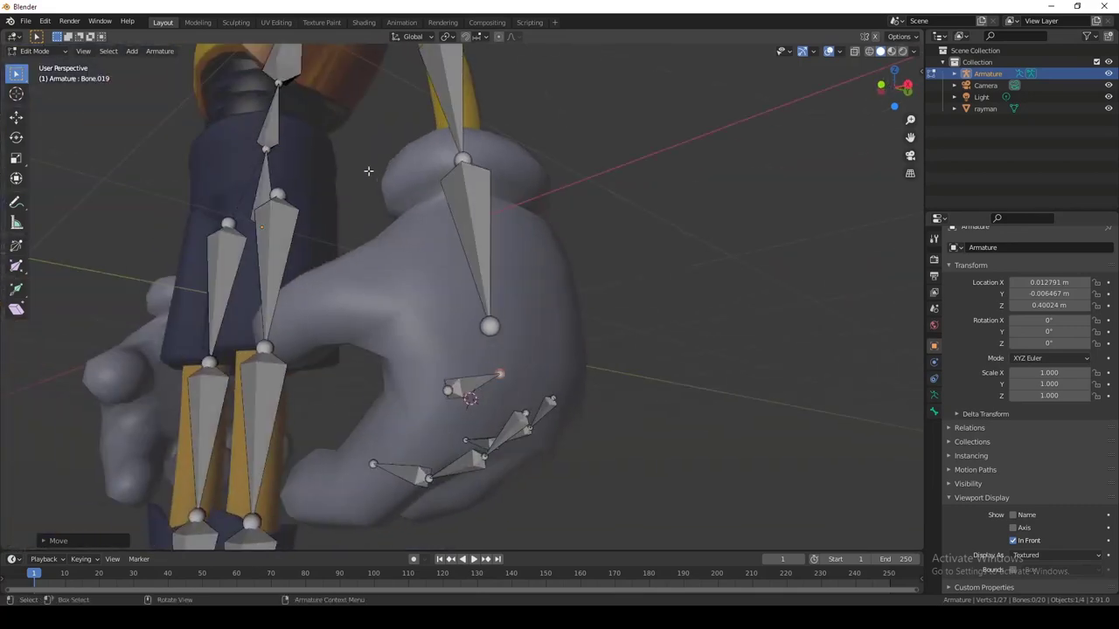
pyautogui.click(321, 295)
pyautogui.moveTo(321, 295)
pyautogui.mouseDown(button='middle')
pyautogui.moveTo(525, 288)
pyautogui.moveTo(319, 294)
pyautogui.mouseUp(button='middle')
pyautogui.press('g')
pyautogui.click(431, 391)
# Step: Align the bone with the frontmost finger, placing its root at the knuckle and its tip at the first joint
pyautogui.press('g')
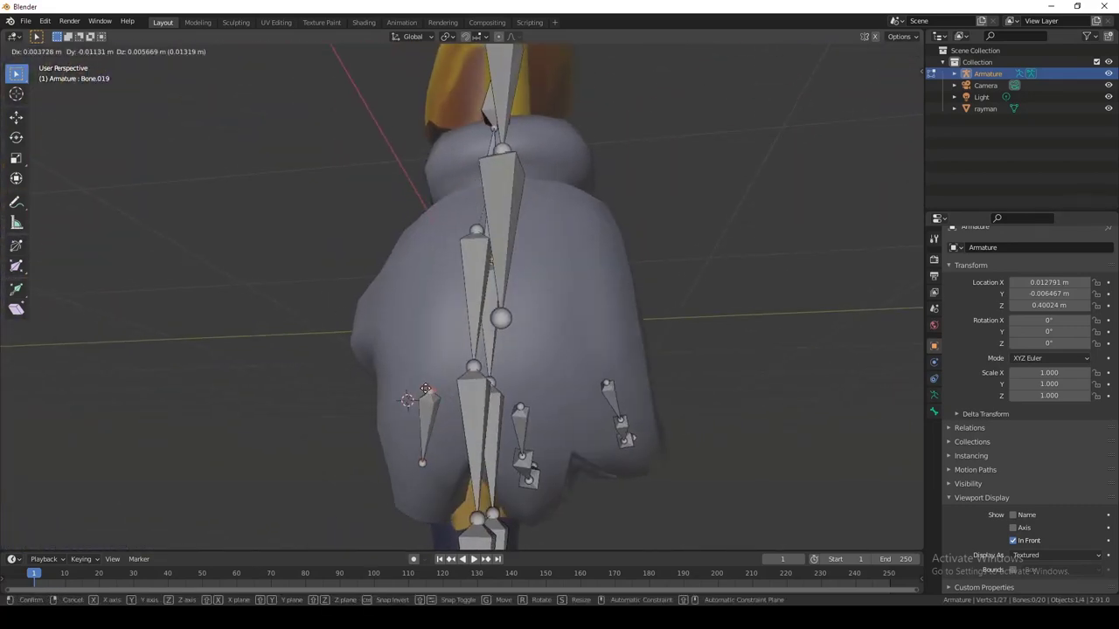
pyautogui.click(418, 388)
pyautogui.moveTo(417, 387); pyautogui.dragTo(578, 413, button='middle')
pyautogui.click(433, 461)
pyautogui.press('g')
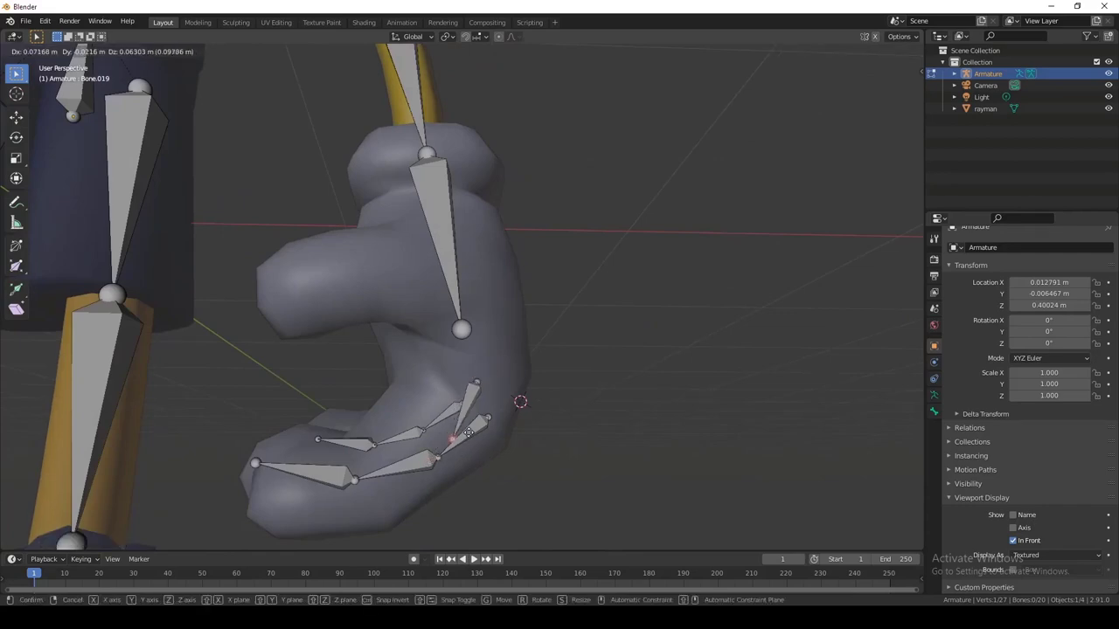
pyautogui.click(460, 438)
# Step: Extrude a second bone from the frontmost finger bone's tip and position its end inside the finger
pyautogui.moveTo(535, 383); pyautogui.dragTo(516, 437, button='middle')
pyautogui.press('g')
pyautogui.click(392, 338)
pyautogui.click(382, 478)
pyautogui.moveTo(383, 478); pyautogui.dragTo(524, 382, button='middle')
pyautogui.press('g')
pyautogui.click(494, 463)
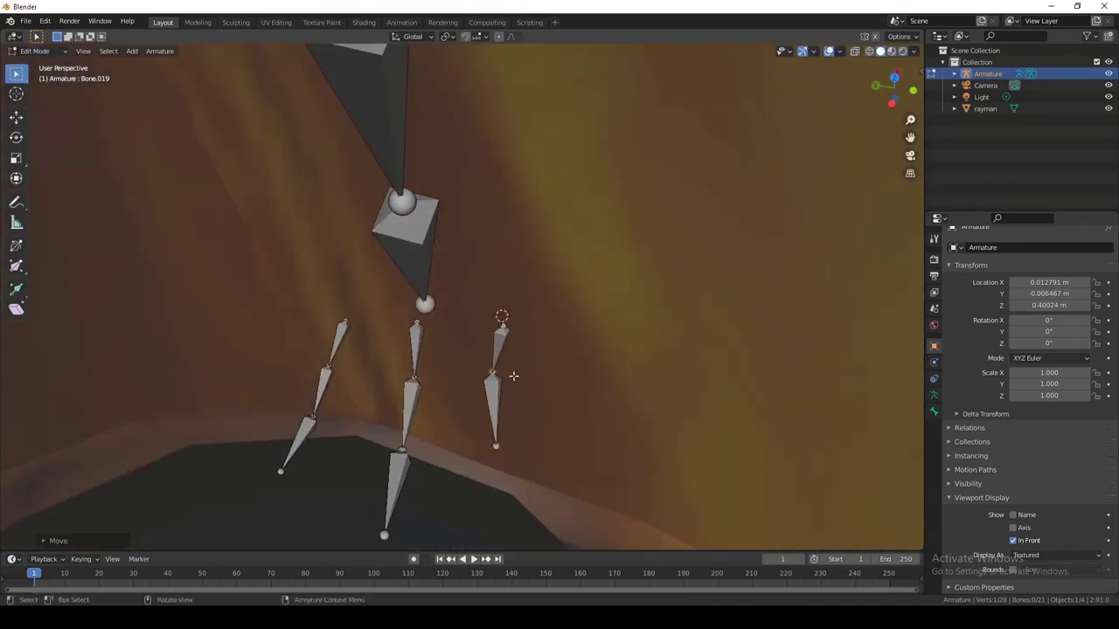
# Step: Extrude a third bone to the frontmost finger's tip and adjust the chain's joints to follow the finger
pyautogui.click(497, 320)
pyautogui.moveTo(496, 320); pyautogui.dragTo(404, 423, button='middle')
pyautogui.click(361, 490)
pyautogui.moveTo(298, 439); pyautogui.dragTo(482, 513, button='middle')
pyautogui.press('g')
pyautogui.click(321, 441)
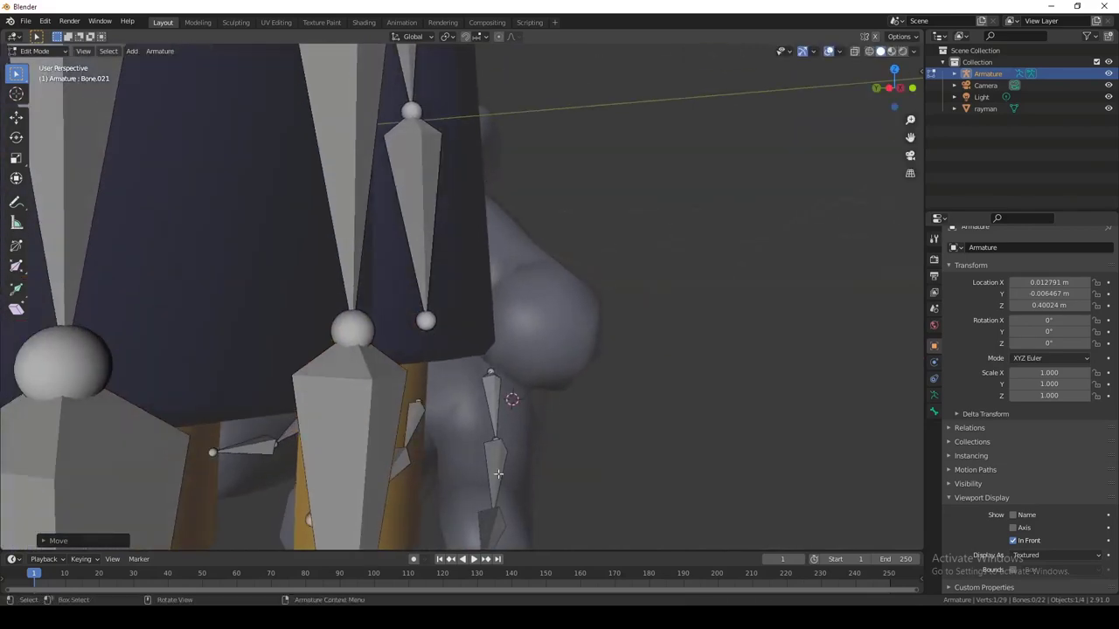
# Step: Place the 3D cursor at the base of the left glove's thumb, add a bone there and move its root into the thumb's base
pyautogui.scroll(-5, 498, 473)
pyautogui.moveTo(499, 474); pyautogui.dragTo(336, 411, button='middle')
pyautogui.keyDown('shift'); pyautogui.moveTo(373, 280); pyautogui.dragTo(406, 354, button='middle'); pyautogui.keyUp('shift')
pyautogui.scroll(1, 479, 399)
pyautogui.moveTo(479, 399); pyautogui.dragTo(393, 354, button='middle')
pyautogui.scroll(2, 481, 420)
pyautogui.keyDown('shift'); pyautogui.rightClick(490, 424); pyautogui.keyUp('shift')
pyautogui.scroll(-1, 393, 353)
pyautogui.click(455, 386)
pyautogui.press('g')
pyautogui.click(494, 451)
# Step: Shorten the thumb bone by moving its tip to the thumb's first joint
pyautogui.moveTo(495, 452); pyautogui.dragTo(570, 296, button='middle')
pyautogui.press('g')
pyautogui.click(507, 87)
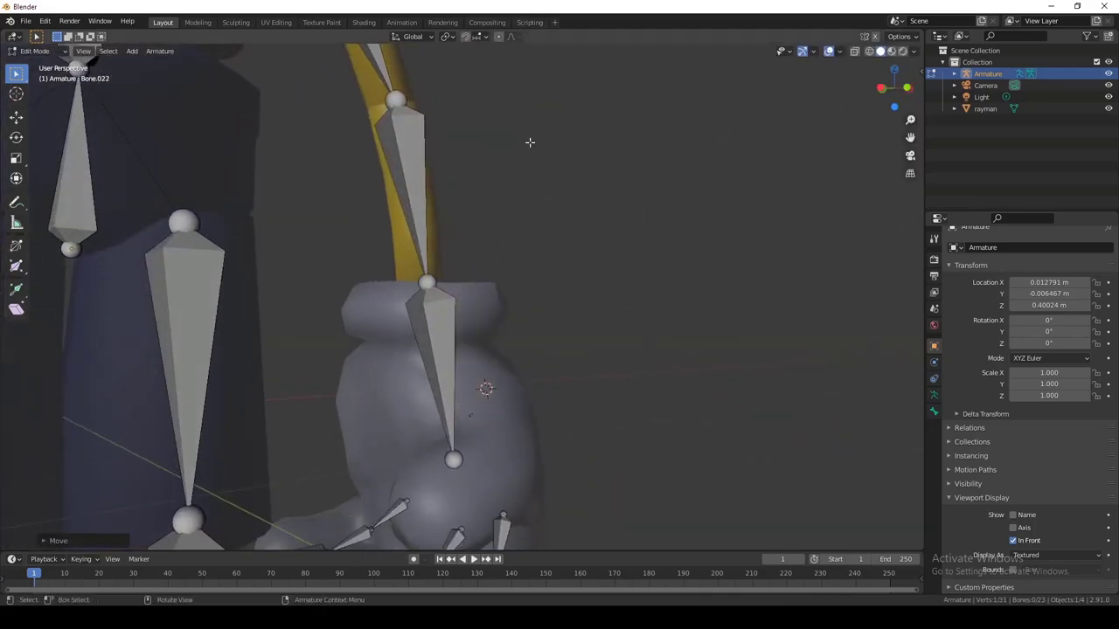
pyautogui.moveTo(529, 141); pyautogui.dragTo(402, 215, button='middle')
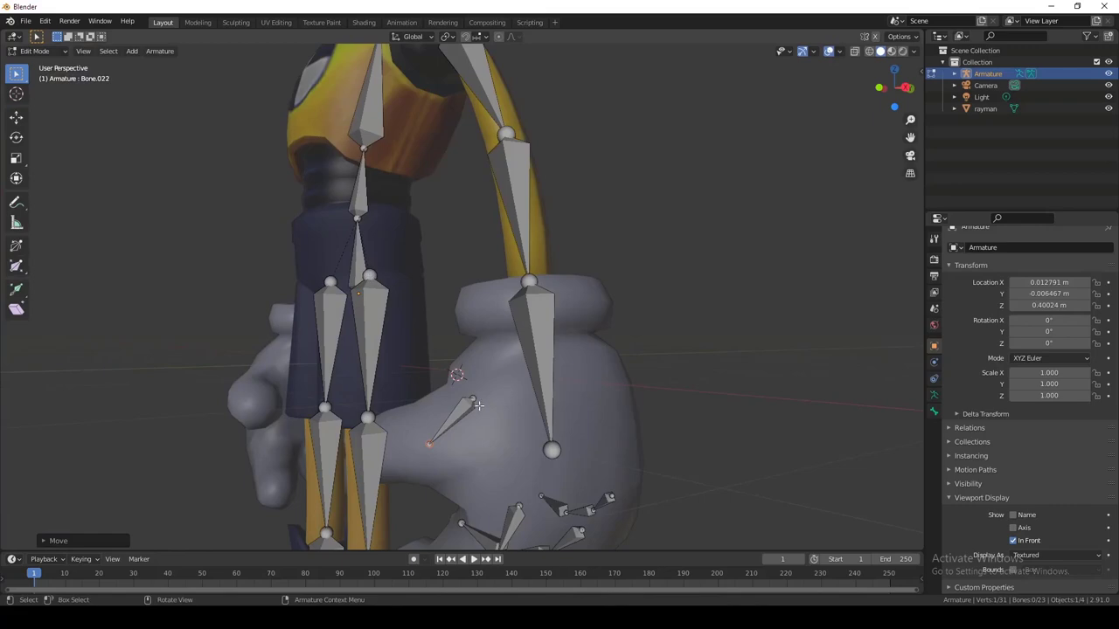
pyautogui.moveTo(478, 405); pyautogui.dragTo(363, 377, button='middle')
pyautogui.scroll(2, 524, 393)
pyautogui.press('g')
pyautogui.press('g')
# Step: Extrude two more bones from the thumb bone out to the thumb's tip
pyautogui.press('e')
pyautogui.press('g')
pyautogui.click(621, 400)
pyautogui.press('g')
pyautogui.click(320, 377)
pyautogui.scroll(2, 498, 351)
pyautogui.click(514, 346)
pyautogui.press('e')
pyautogui.click(373, 357)
# Step: Adjust the thumb chain's inner joints from several angles so the bones run through the middle of the thumb
pyautogui.click(424, 475)
pyautogui.press('g')
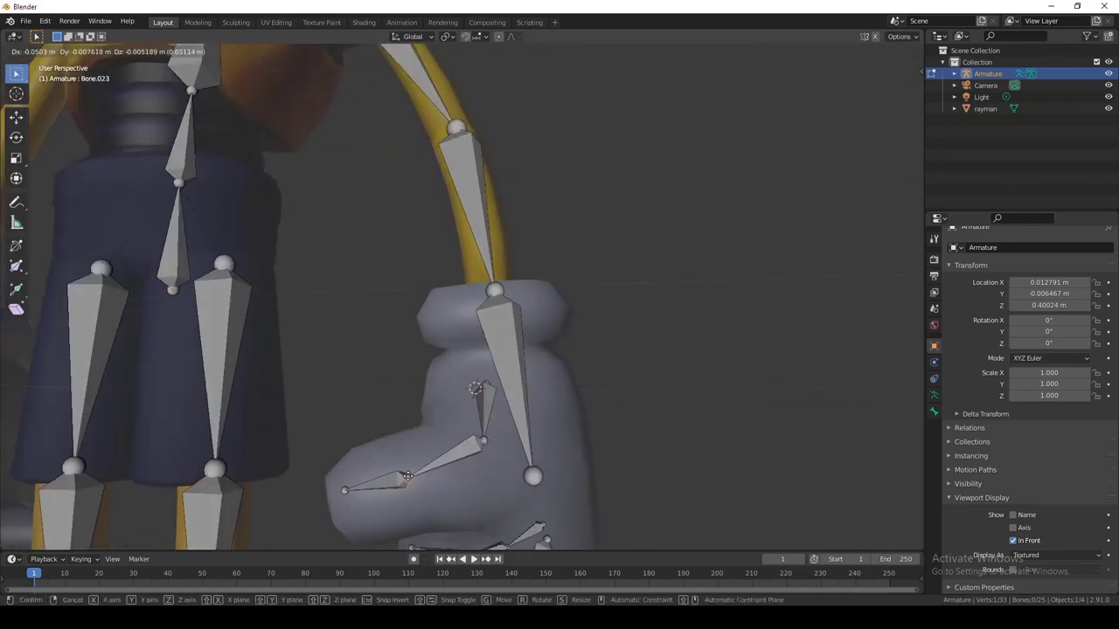
pyautogui.click(415, 476)
pyautogui.moveTo(414, 475); pyautogui.dragTo(562, 493, button='middle')
pyautogui.press('g')
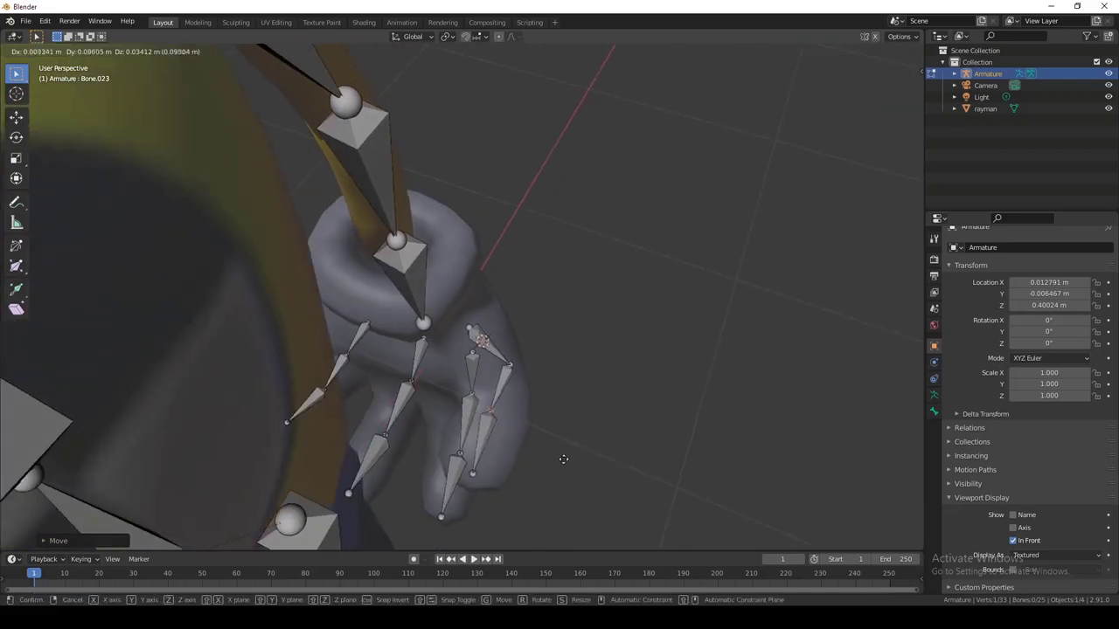
pyautogui.click(509, 362)
pyautogui.press('g')
pyautogui.click(500, 374)
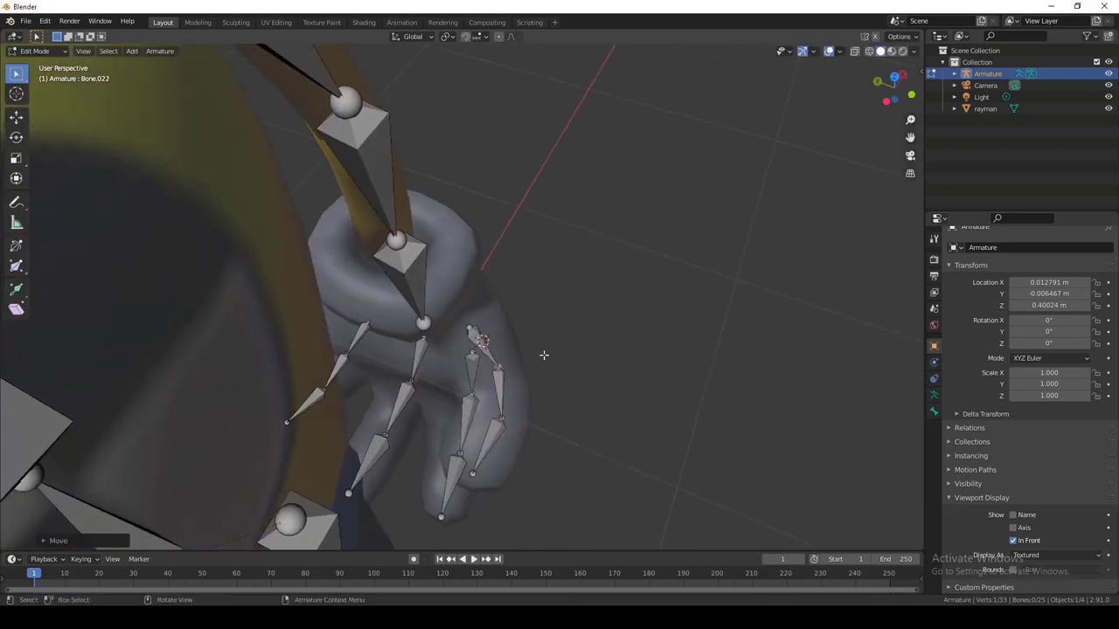
# Step: Parent the base bones of the left thumb and fingers to the hand bone with the Keep Offset option
pyautogui.moveTo(542, 355); pyautogui.dragTo(463, 323, button='middle')
pyautogui.moveTo(479, 390); pyautogui.dragTo(499, 363, button='middle')
pyautogui.scroll(-6, 566, 334)
pyautogui.scroll(2, 500, 362)
pyautogui.moveTo(492, 413); pyautogui.dragTo(406, 298, button='middle')
pyautogui.scroll(2, 406, 298)
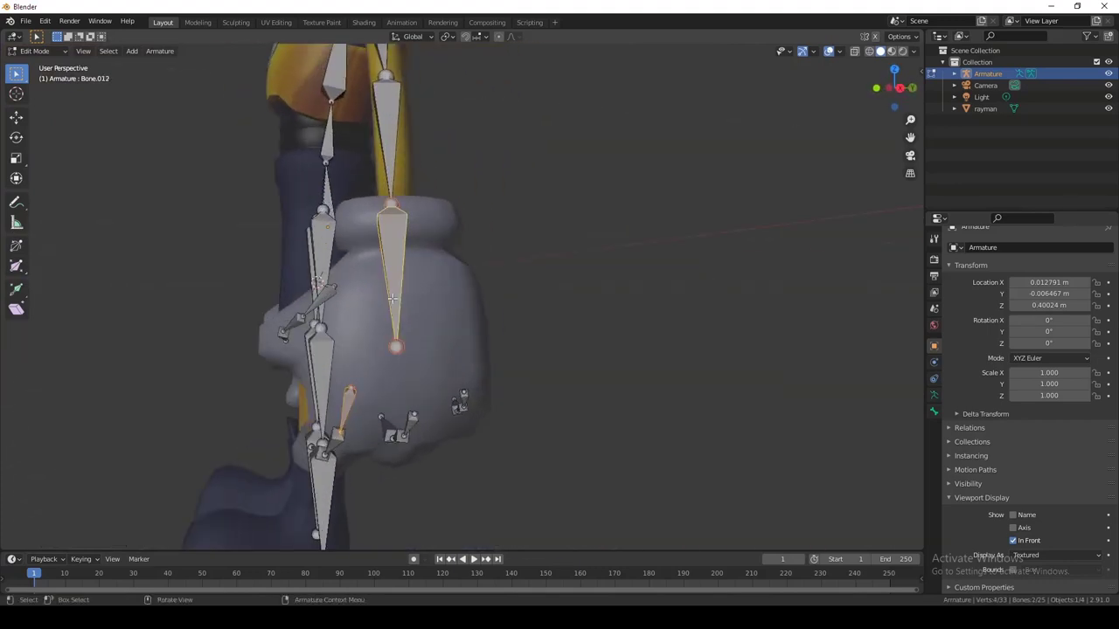
pyautogui.click(392, 301)
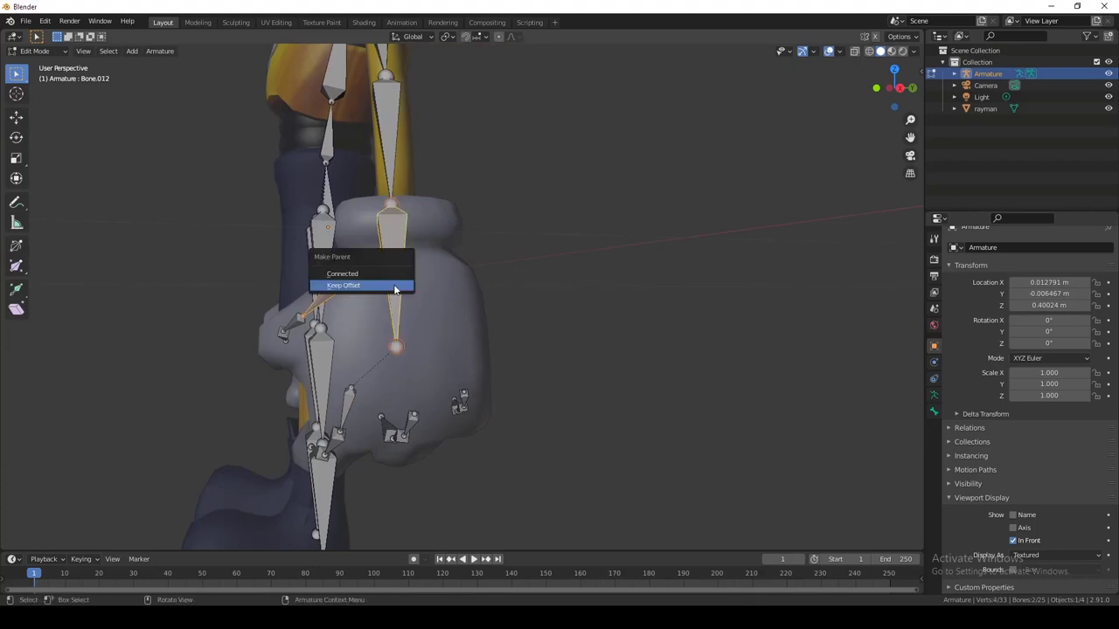
pyautogui.click(416, 419)
pyautogui.moveTo(415, 419); pyautogui.dragTo(389, 312, button='middle')
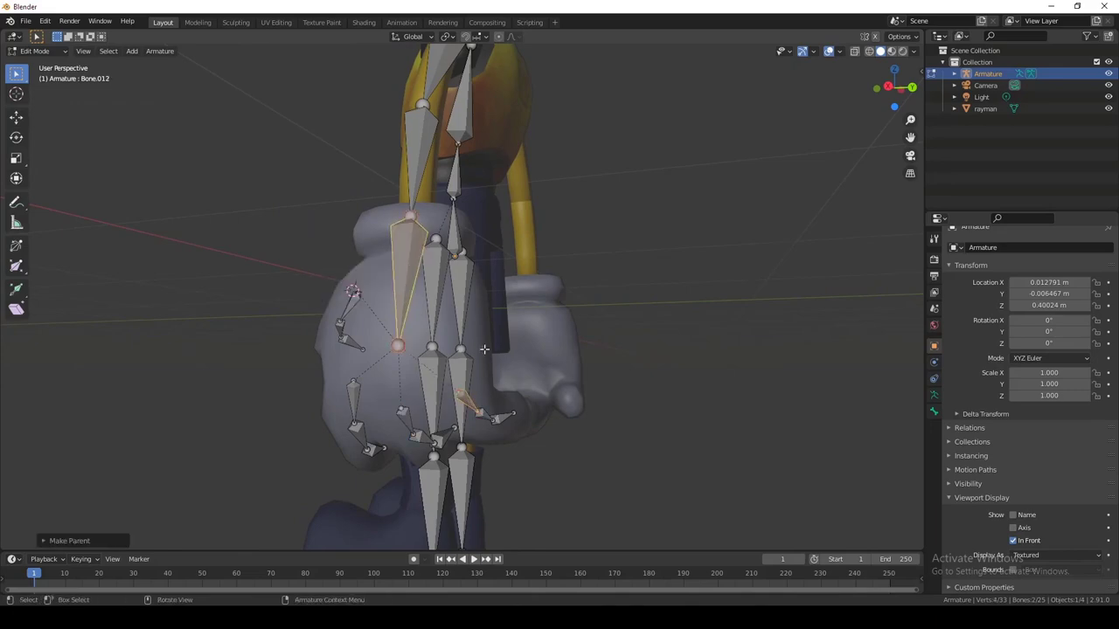
pyautogui.moveTo(483, 349); pyautogui.dragTo(446, 326, button='middle')
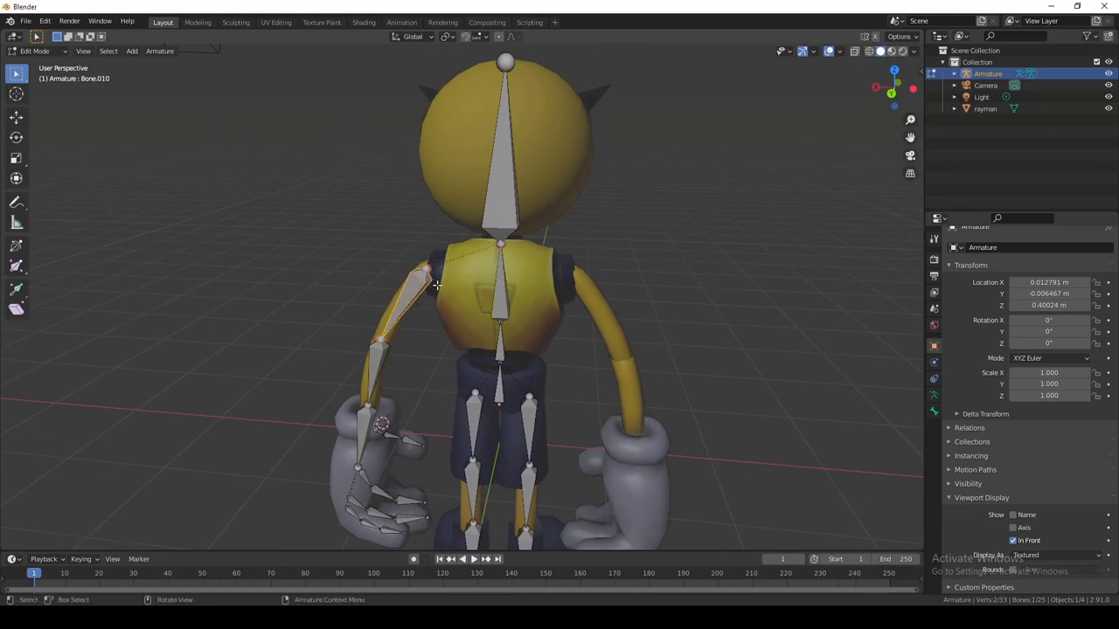
# Step: Duplicate the finished arm, hand and finger bones and move the copy along global X to the opposite arm
pyautogui.moveTo(437, 285); pyautogui.dragTo(451, 273, button='middle')
pyautogui.moveTo(346, 249); pyautogui.dragTo(472, 535)
pyautogui.press('g')
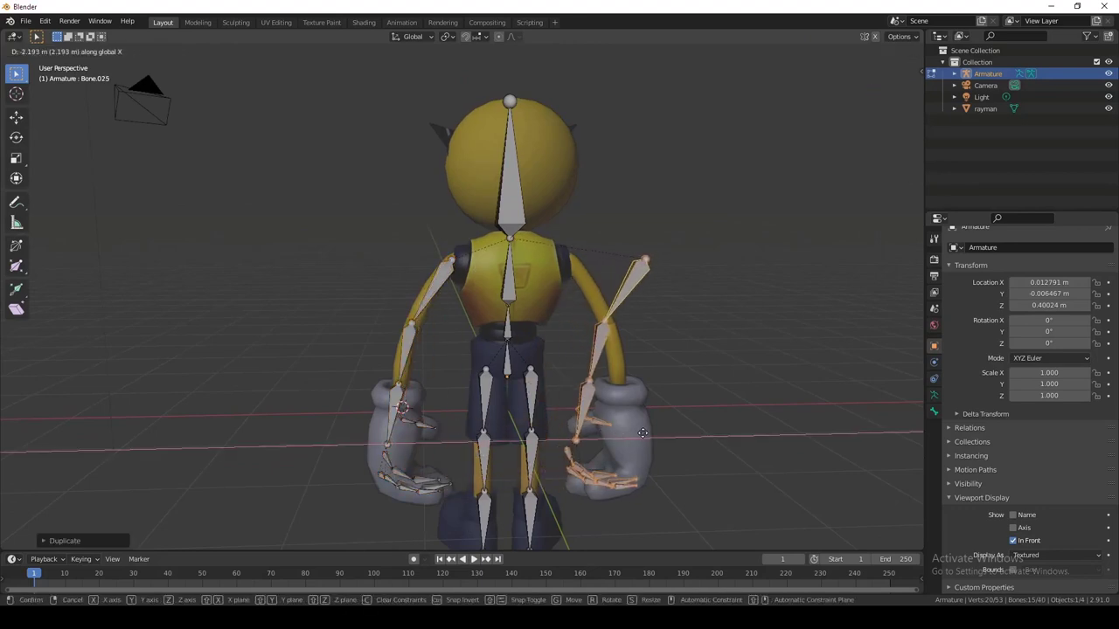
pyautogui.click(643, 434)
# Step: Mirror the duplicated arm bones and slide them along X to fit the opposite arm and glove
pyautogui.rightClick(605, 378)
pyautogui.moveTo(591, 376)
pyautogui.click(659, 368)
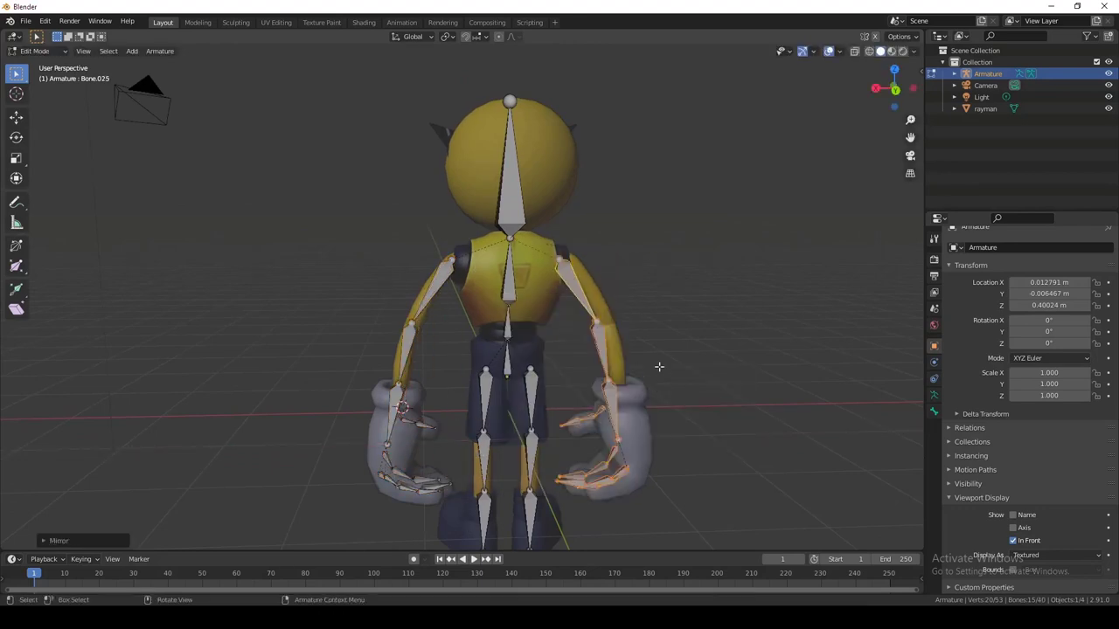
pyautogui.press('x')
pyautogui.click(655, 379)
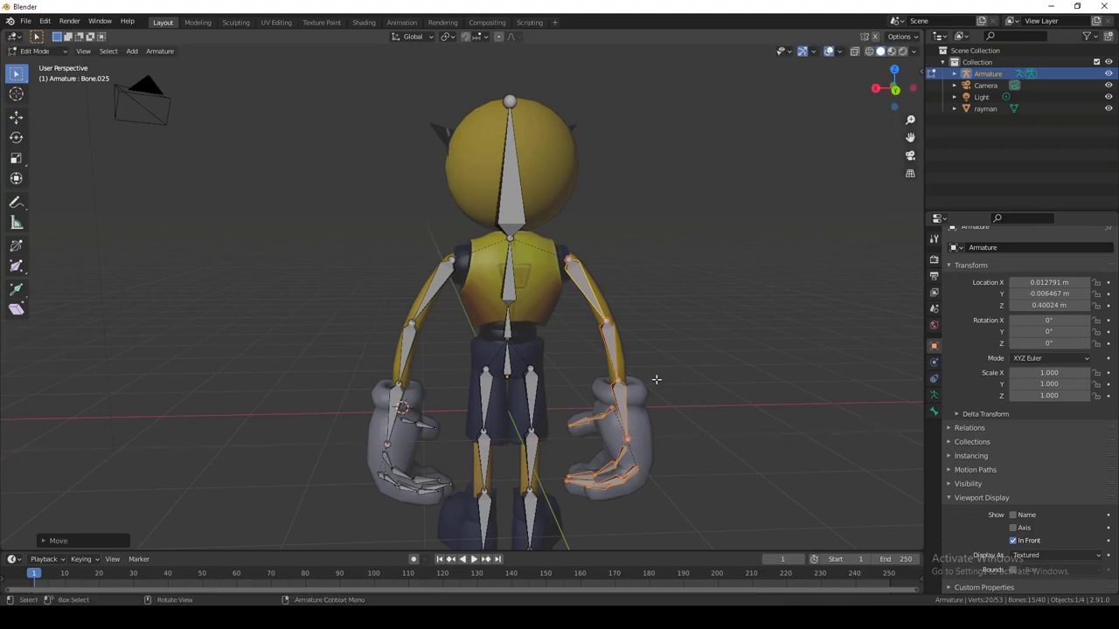
# Step: Switch the armature to Pose Mode and rotate the upper-body bones to test the skeleton
pyautogui.moveTo(679, 359)
pyautogui.mouseDown(button='middle')
pyautogui.moveTo(654, 388)
pyautogui.moveTo(672, 342)
pyautogui.mouseUp(button='middle')
pyautogui.scroll(-4, 670, 319)
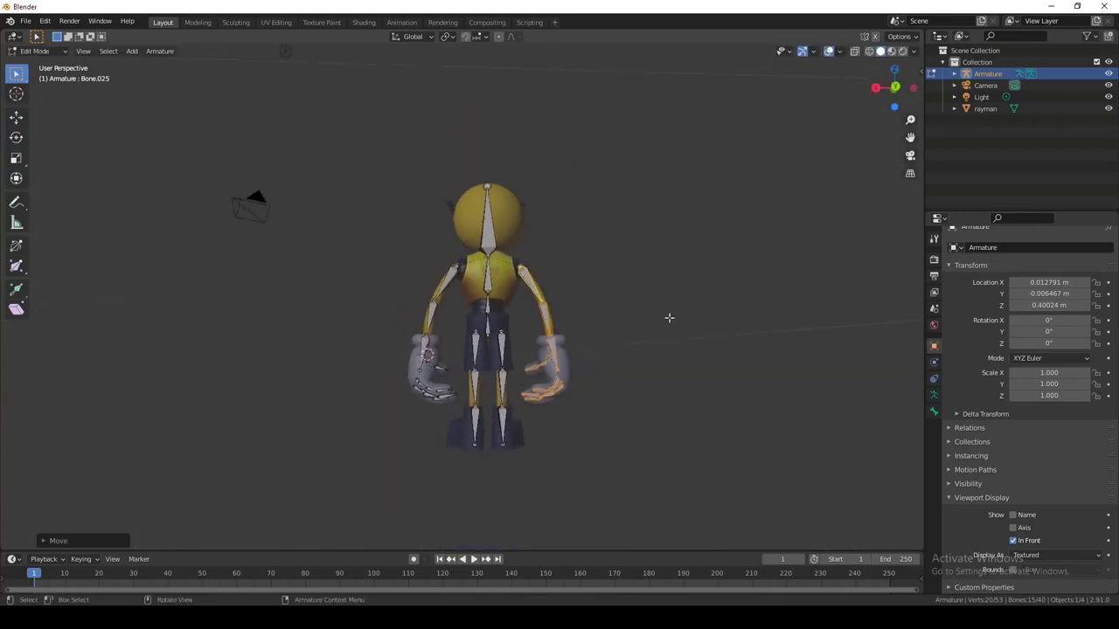
pyautogui.moveTo(646, 297); pyautogui.dragTo(402, 273, button='middle')
pyautogui.scroll(2, 403, 273)
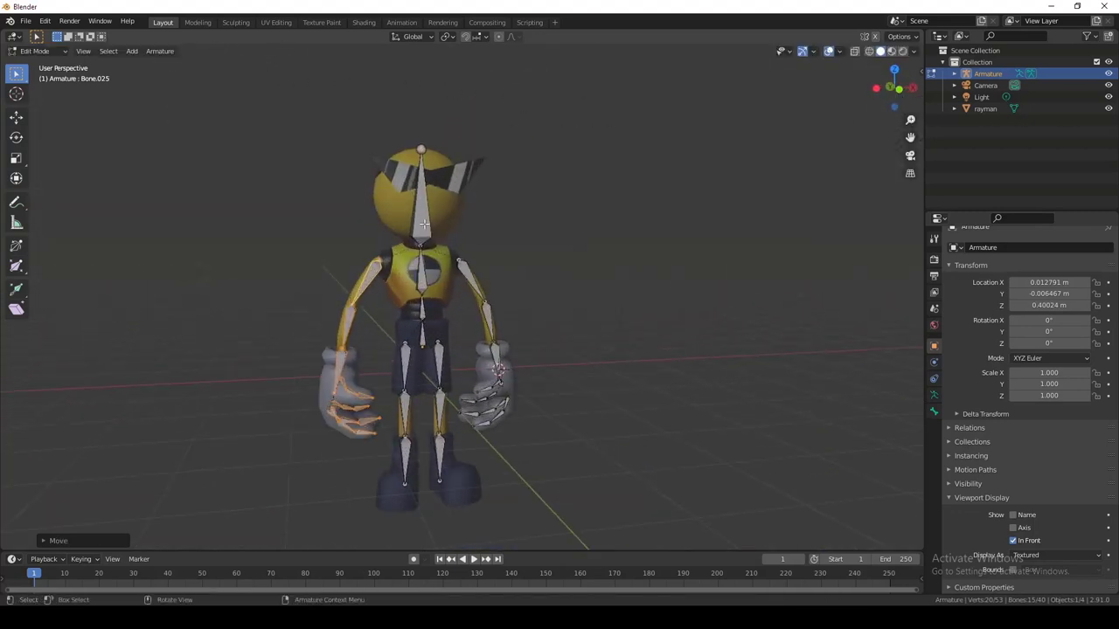
pyautogui.click(34, 51)
pyautogui.click(39, 88)
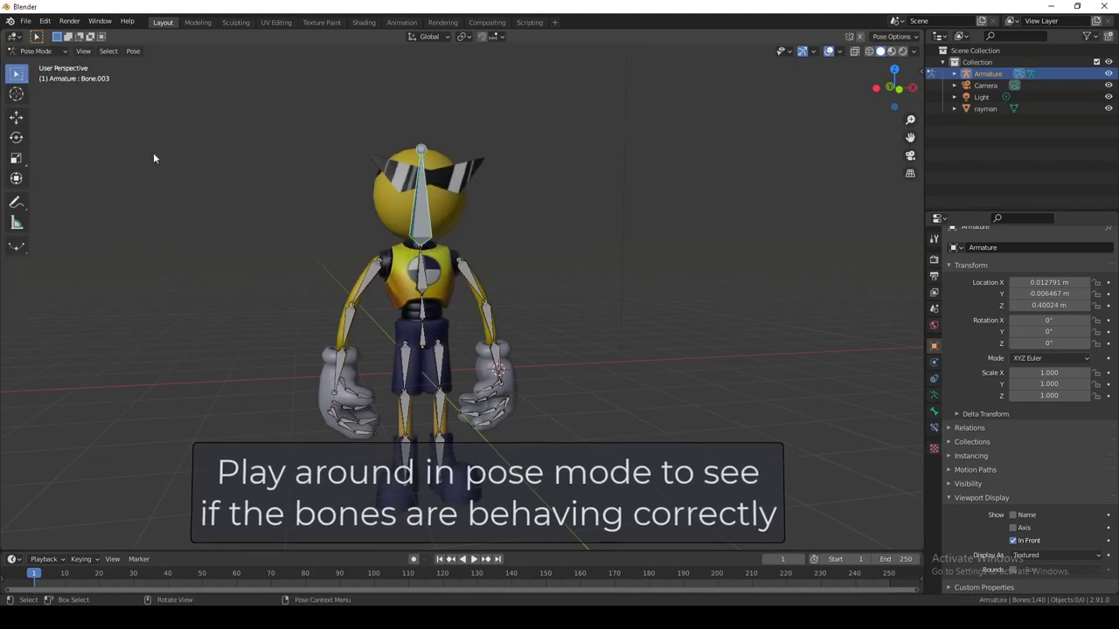
pyautogui.press('r')
pyautogui.click(477, 278)
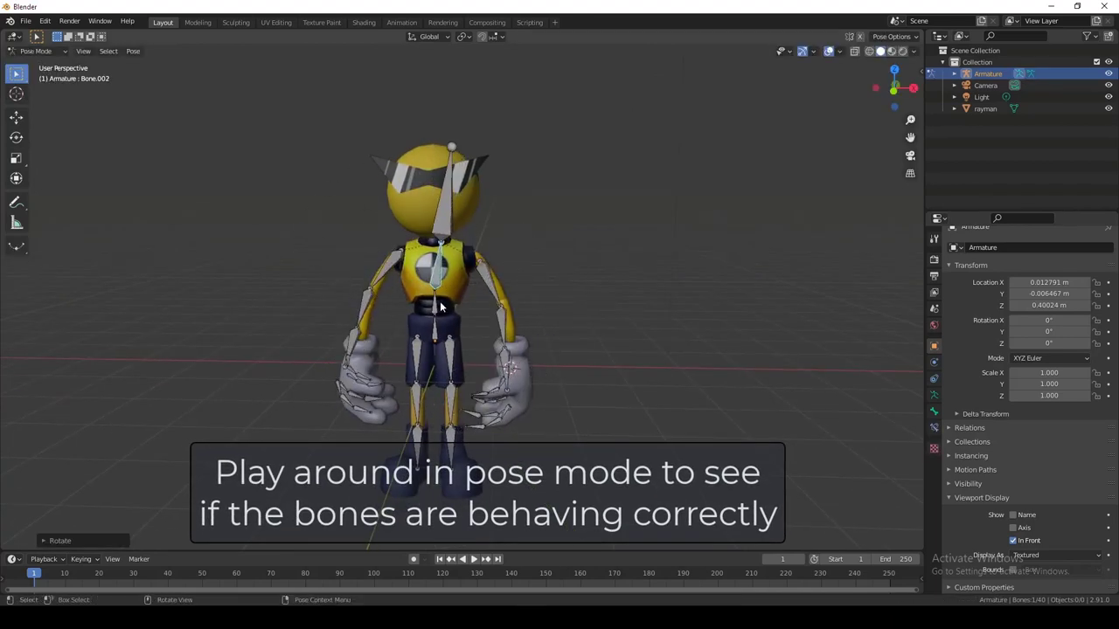
# Step: Test-rotate the lower spine bone, then the hand and forearm bones of the mirrored arm
pyautogui.click(439, 301)
pyautogui.press('r')
pyautogui.click(416, 339)
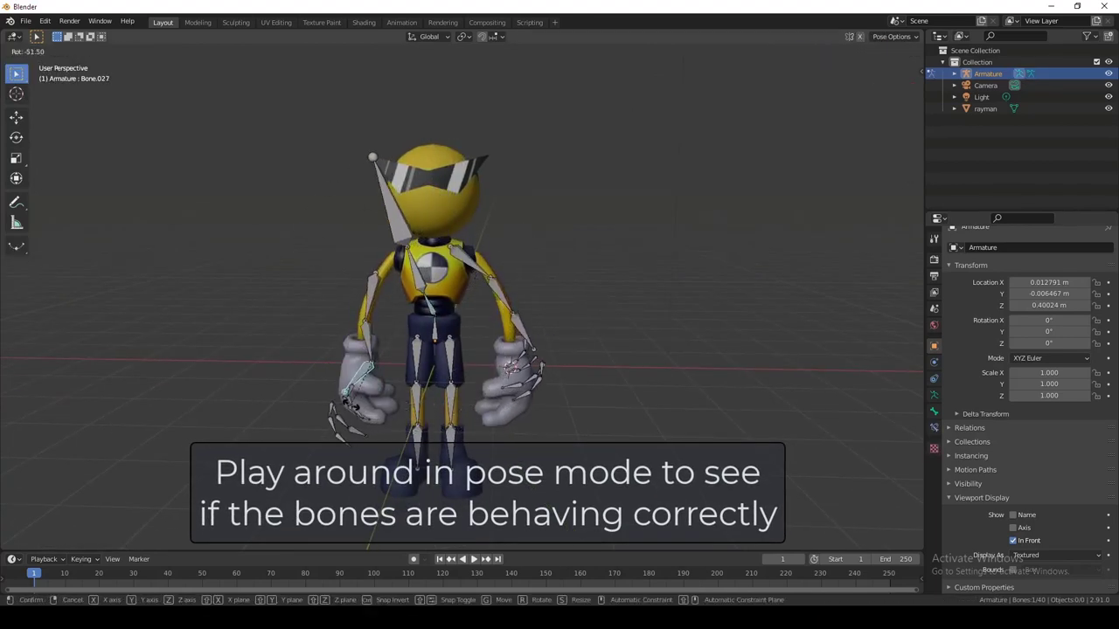
pyautogui.click(369, 350)
pyautogui.press('r')
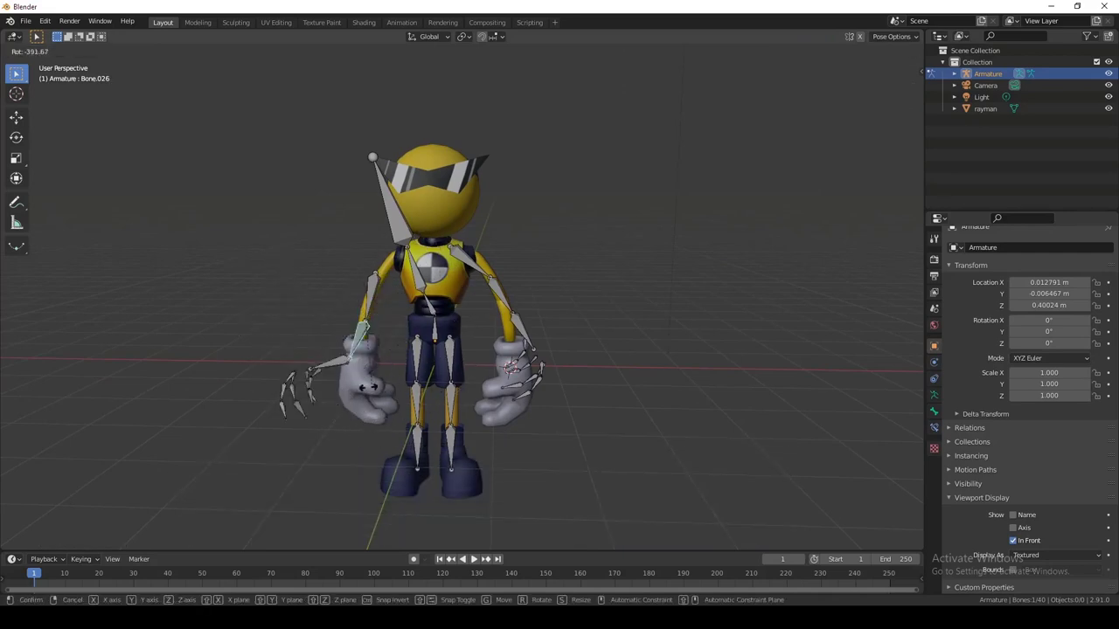
pyautogui.press('Escape')
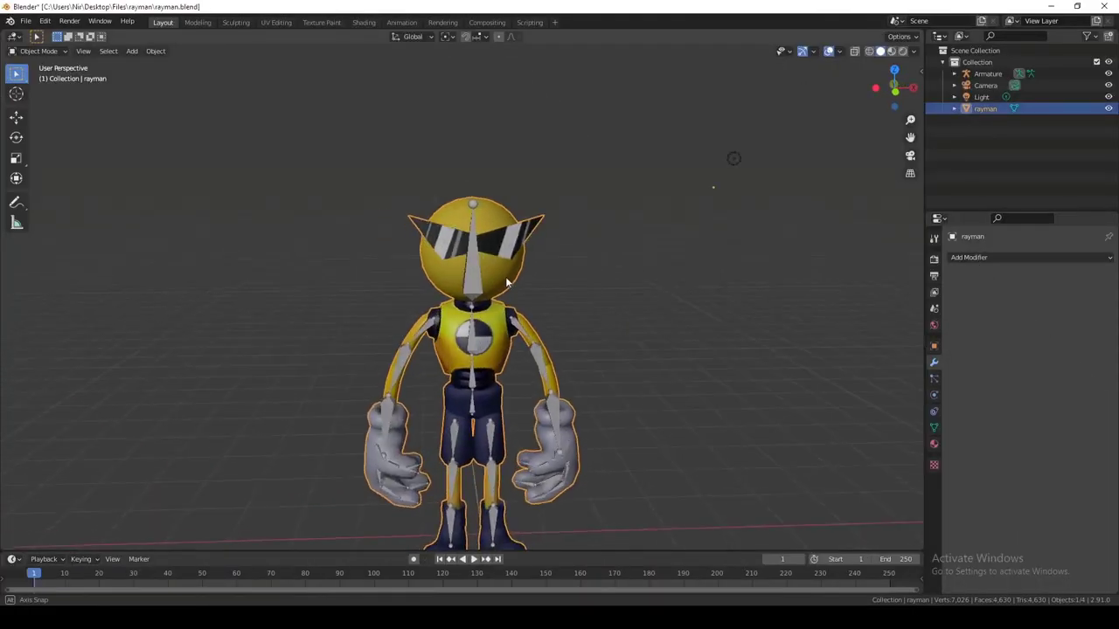
# Step: In Edit Mode on the rayman mesh, select the linked head faces plus the glasses and ear parts using wireframe shading
pyautogui.press('Tab')
pyautogui.scroll(2, 441, 273)
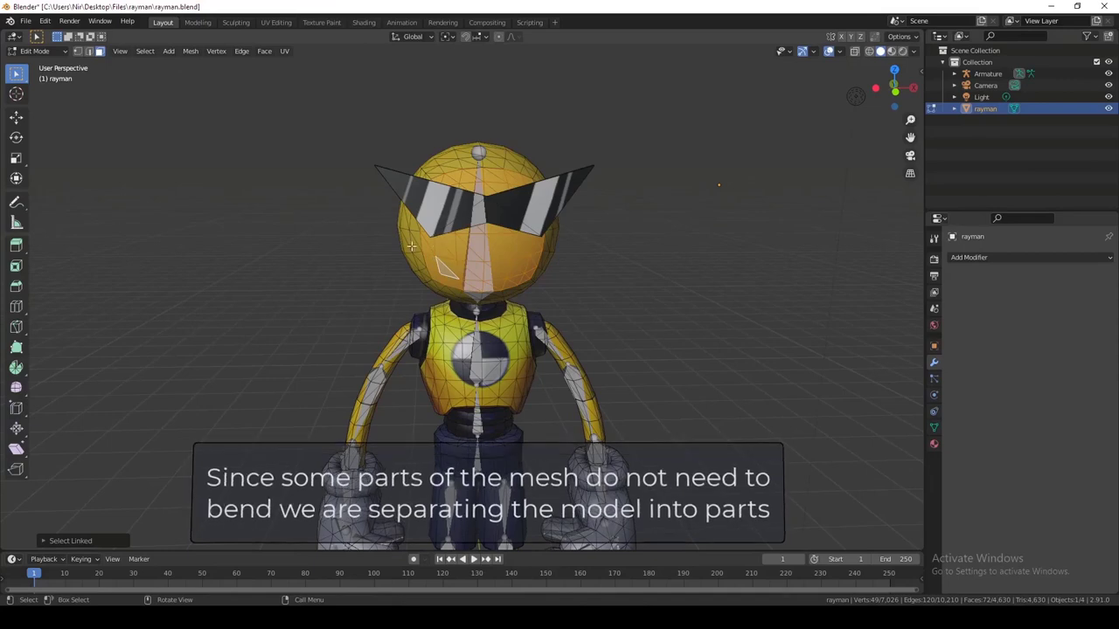
pyautogui.press('l')
pyautogui.moveTo(431, 270); pyautogui.dragTo(388, 162, button='middle')
pyautogui.hotkey('shift', 'z')
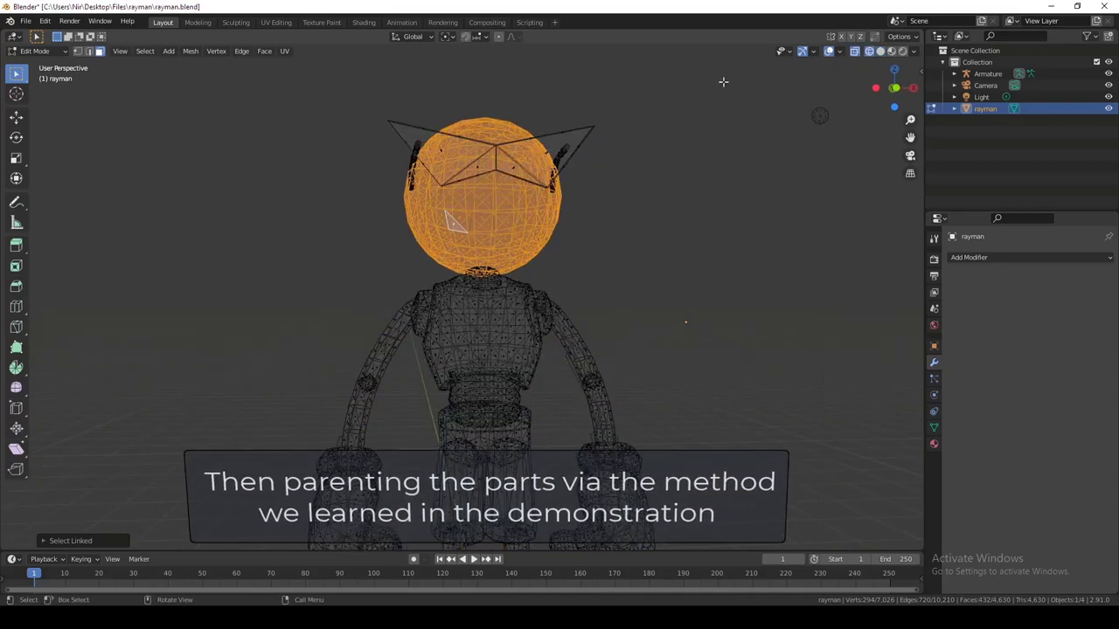
pyautogui.scroll(-3, 384, 186)
pyautogui.moveTo(393, 191); pyautogui.dragTo(557, 254)
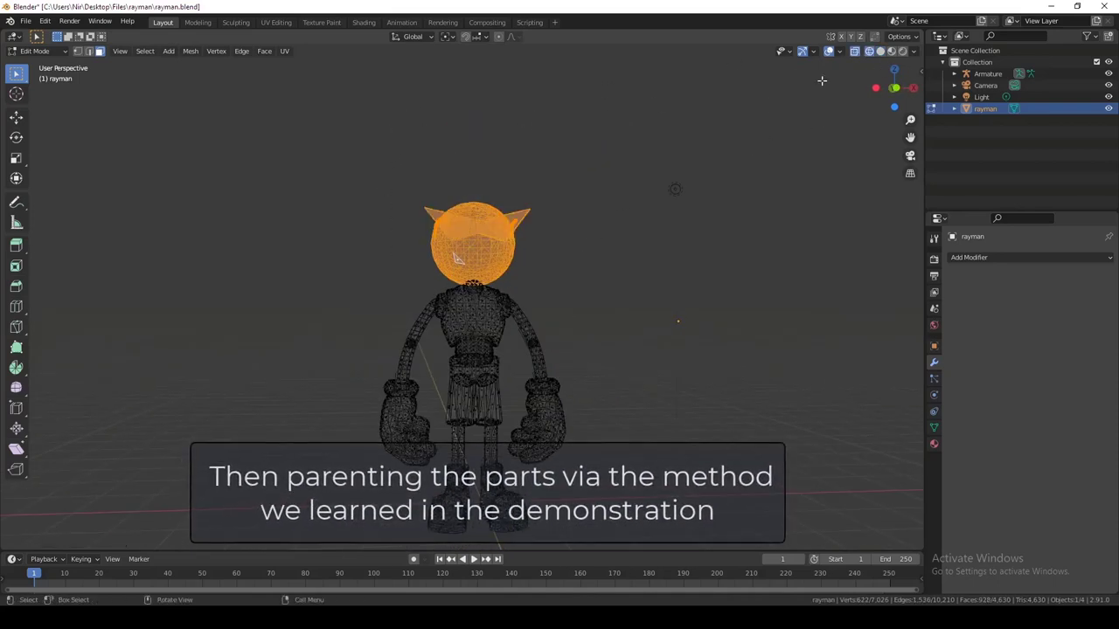
# Step: Restore solid shading and separate the selected head geometry into its own object, returning to Object Mode
pyautogui.click(880, 51)
pyautogui.scroll(2, 559, 157)
pyautogui.moveTo(559, 158)
pyautogui.mouseDown(button='middle')
pyautogui.moveTo(419, 140)
pyautogui.moveTo(455, 220)
pyautogui.moveTo(477, 240)
pyautogui.mouseUp(button='middle')
pyautogui.click(434, 220)
pyautogui.press('Tab')
# Step: Parent the separated head mesh to the armature's head bone using the Bone option
pyautogui.click(463, 233)
pyautogui.keyDown('shift'); pyautogui.click(478, 240); pyautogui.keyUp('shift')
pyautogui.hotkey('ctrl', 'Tab')
pyautogui.hotkey('ctrl', 'p')
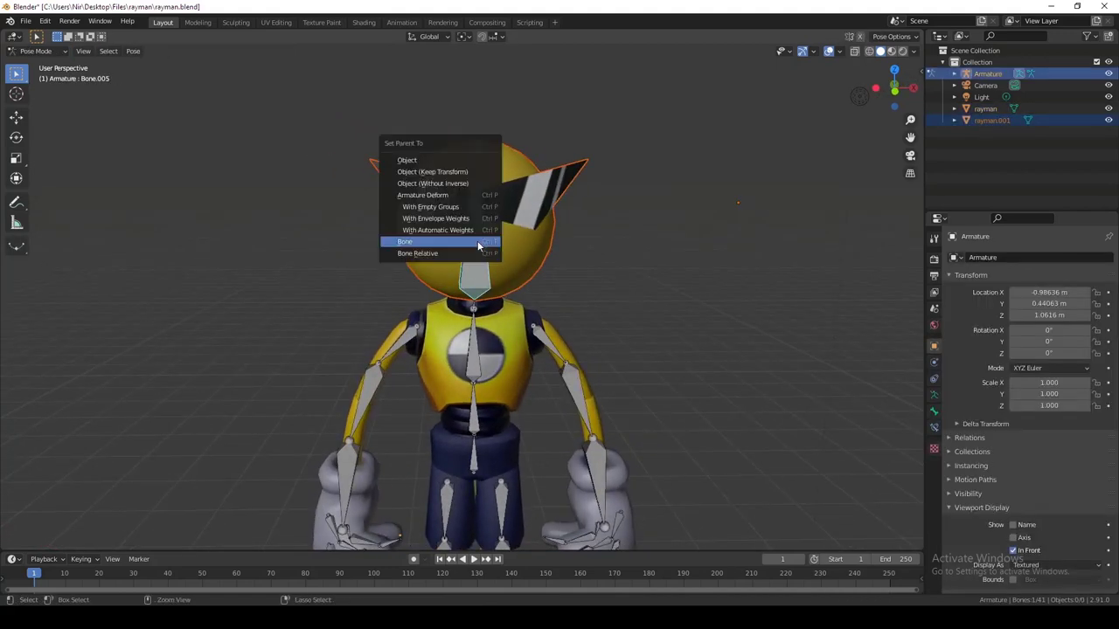
pyautogui.click(478, 241)
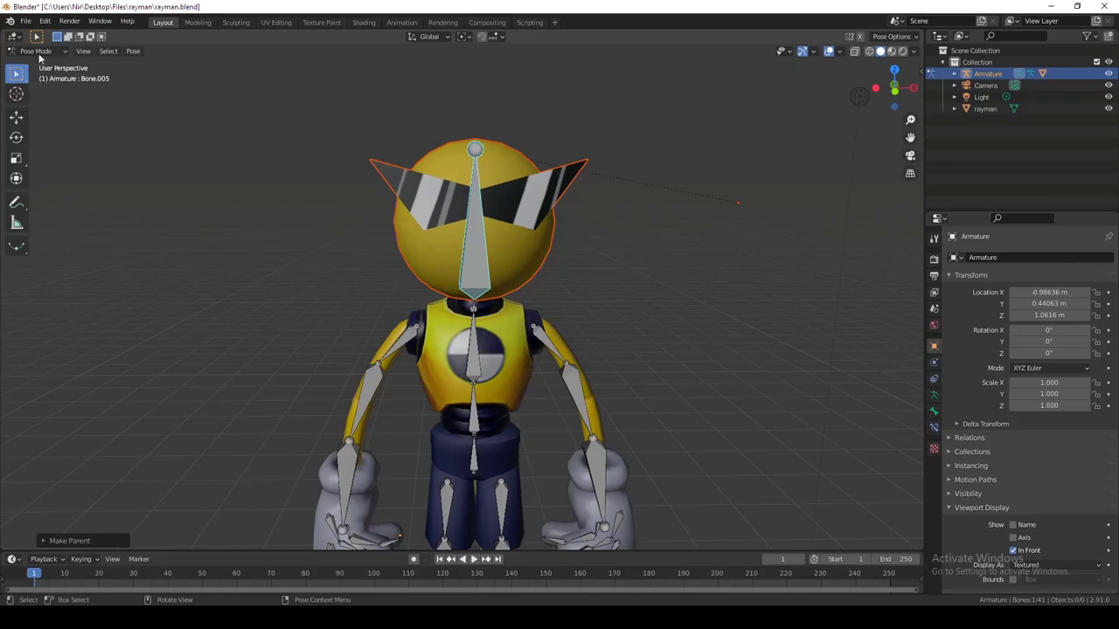
# Step: Rotate the head bone to test whether the head mesh follows, and undo the rotation
pyautogui.press('r')
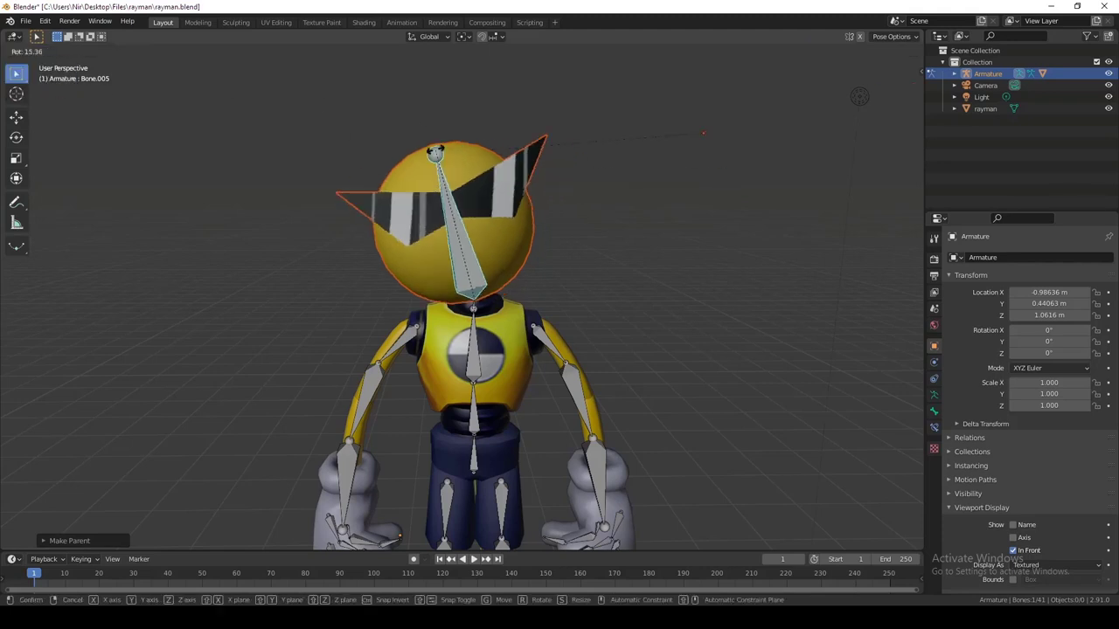
pyautogui.click(572, 182)
pyautogui.hotkey('ctrl', 'z')
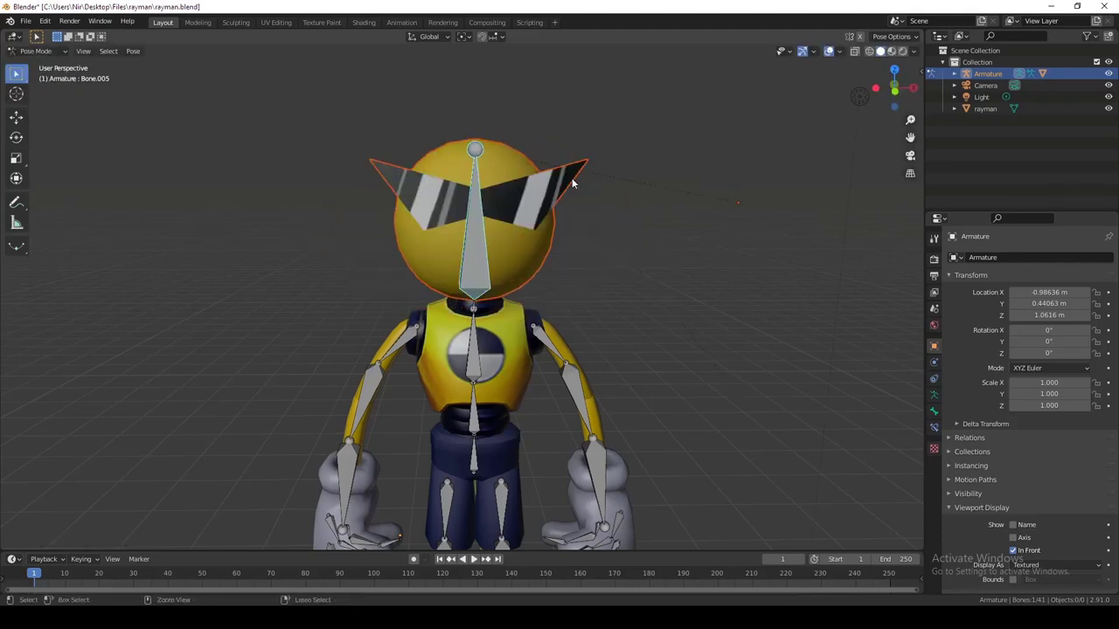
# Step: In Object Mode, set the separated head mesh's origin to its geometry
pyautogui.hotkey('ctrl', 'Tab')
pyautogui.click(517, 230)
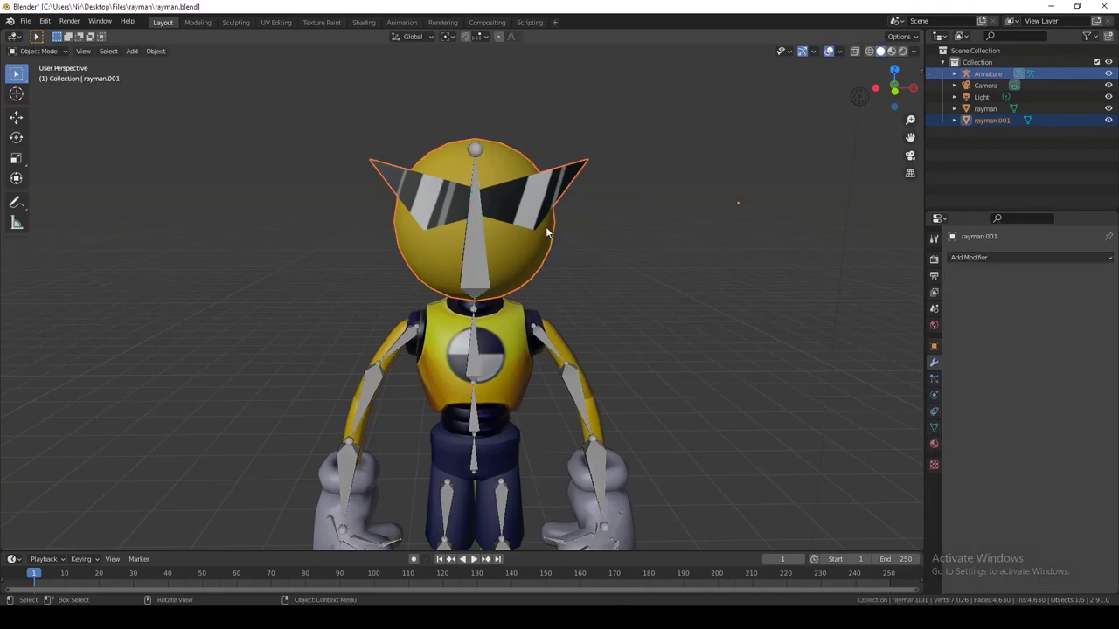
pyautogui.rightClick(535, 228)
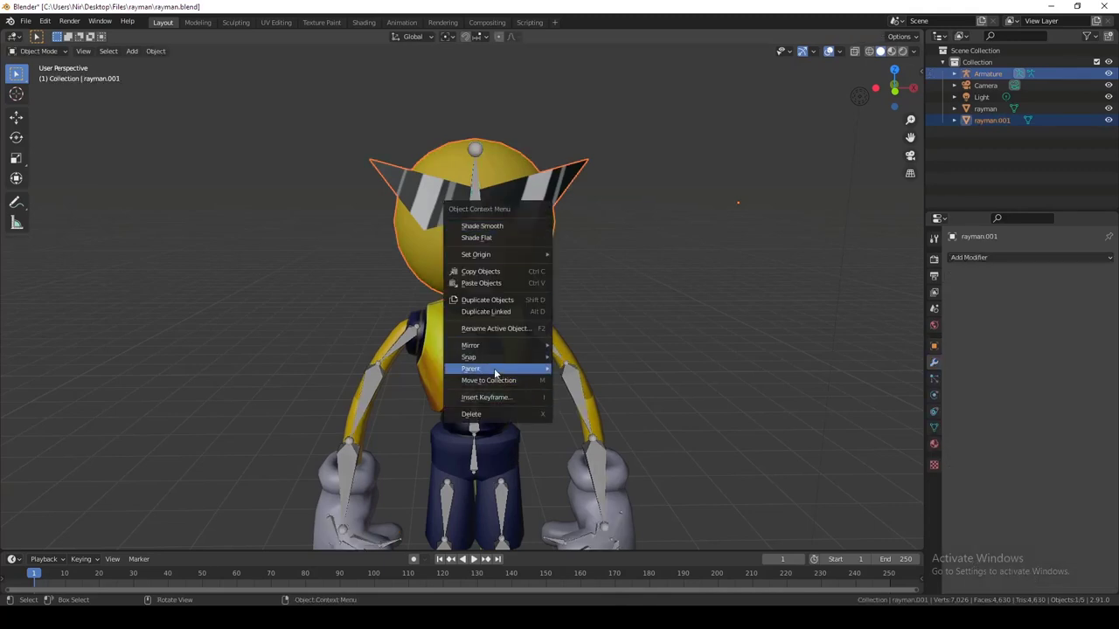
pyautogui.moveTo(480, 254)
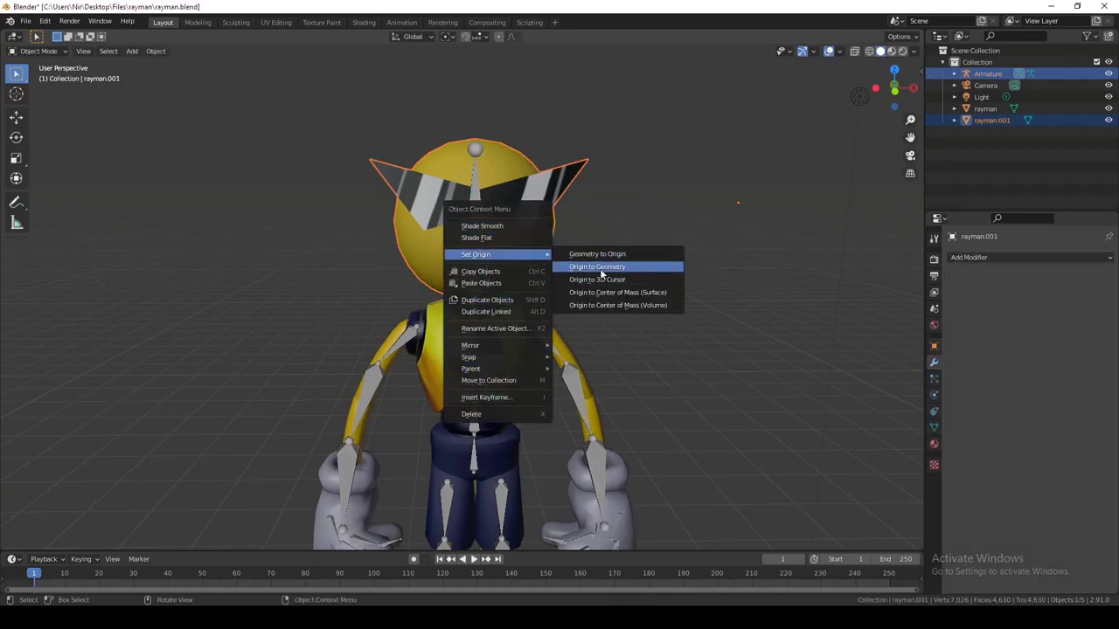
pyautogui.click(602, 266)
# Step: Select the head mesh with the armature's head bone and parent it in Pose Mode using the Bone option
pyautogui.moveTo(600, 269); pyautogui.dragTo(552, 259, button='middle')
pyautogui.click(444, 247)
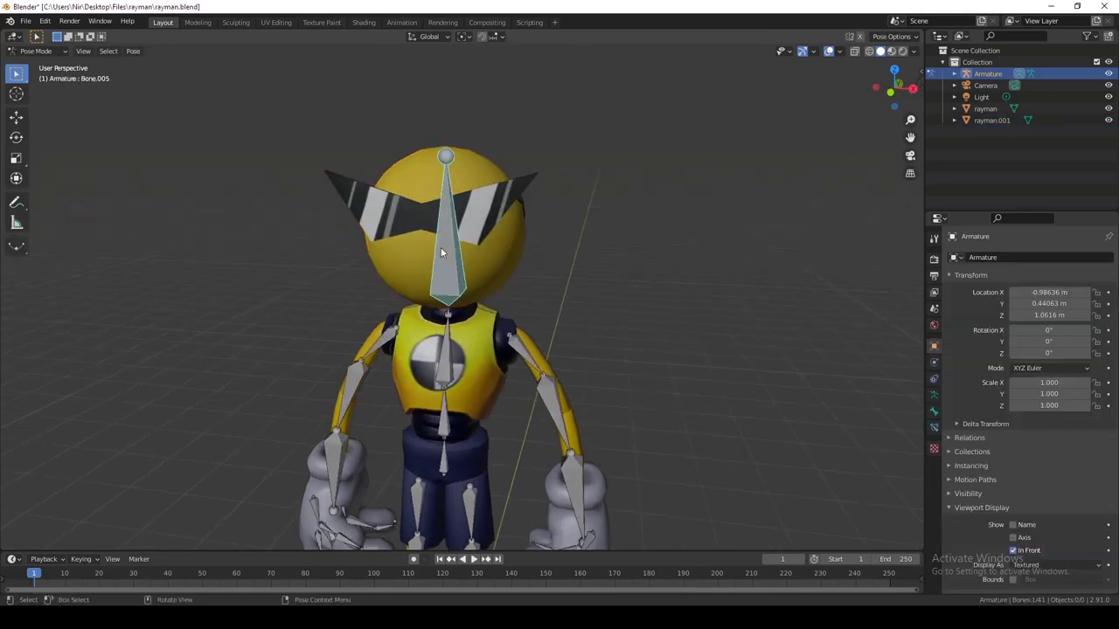
pyautogui.moveTo(441, 247); pyautogui.dragTo(473, 231, button='middle')
pyautogui.click(493, 233)
pyautogui.keyDown('shift'); pyautogui.click(458, 237); pyautogui.keyUp('shift')
pyautogui.hotkey('ctrl', 'Tab')
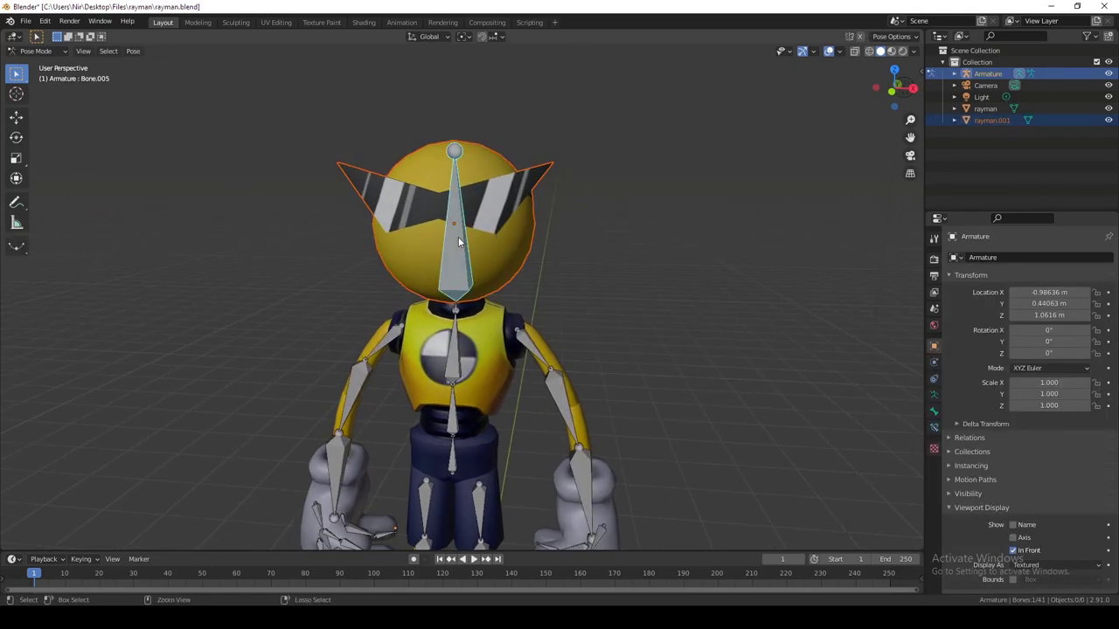
pyautogui.hotkey('ctrl', 'p')
pyautogui.click(447, 239)
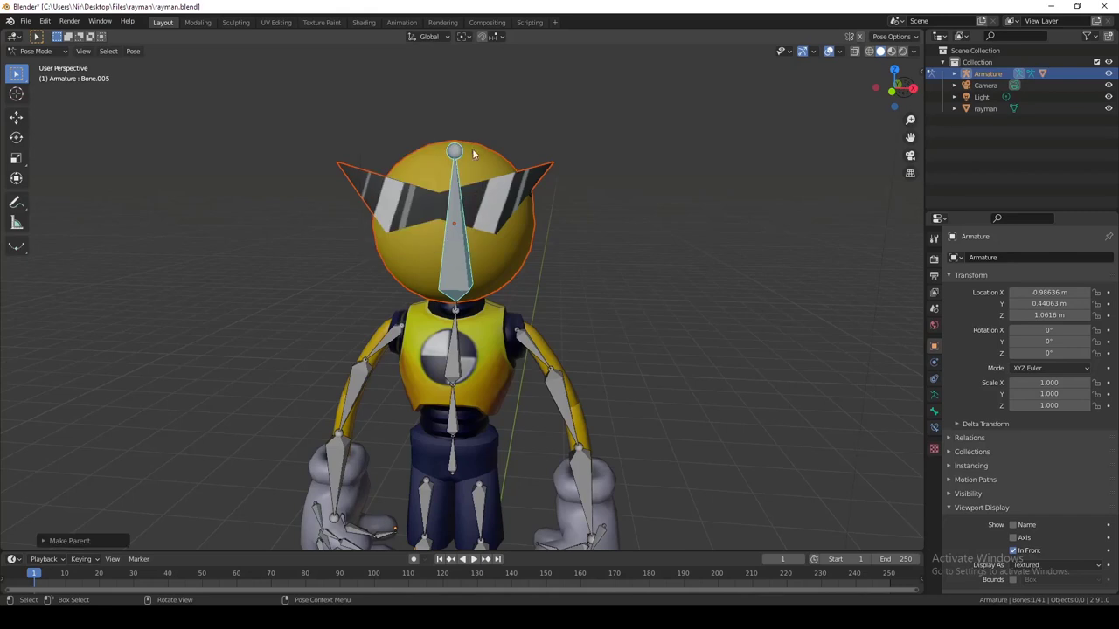
pyautogui.moveTo(467, 150); pyautogui.dragTo(596, 295, button='middle')
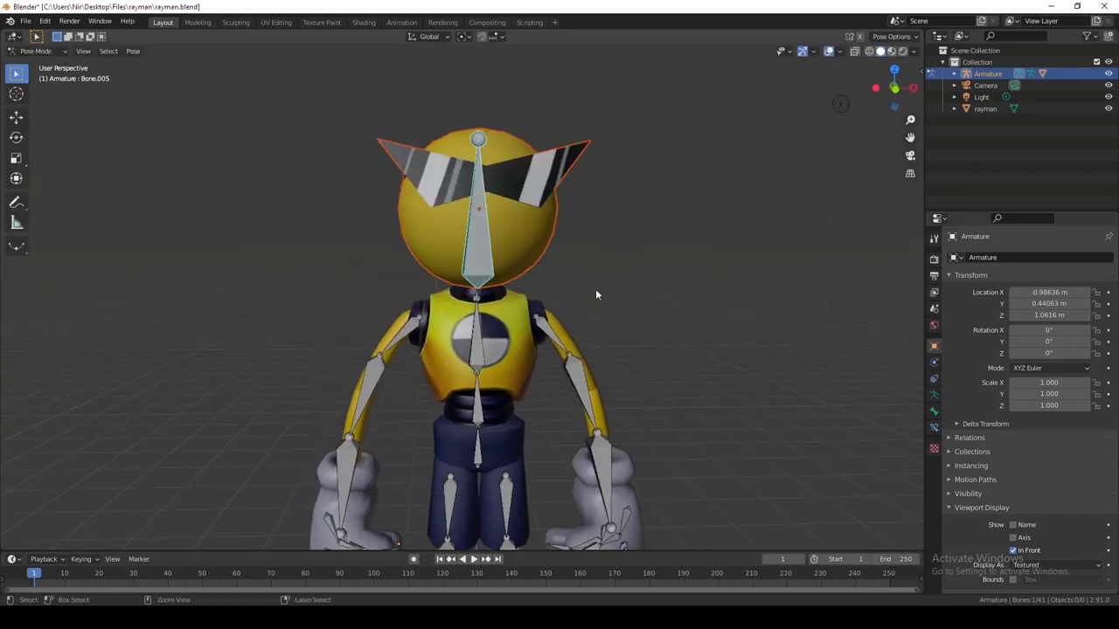
# Step: In Edit Mode on the rayman mesh, select the linked torso, neck and shoulder faces and separate them into their own object
pyautogui.hotkey('ctrl', 'Tab')
pyautogui.click(515, 308)
pyautogui.press('Tab')
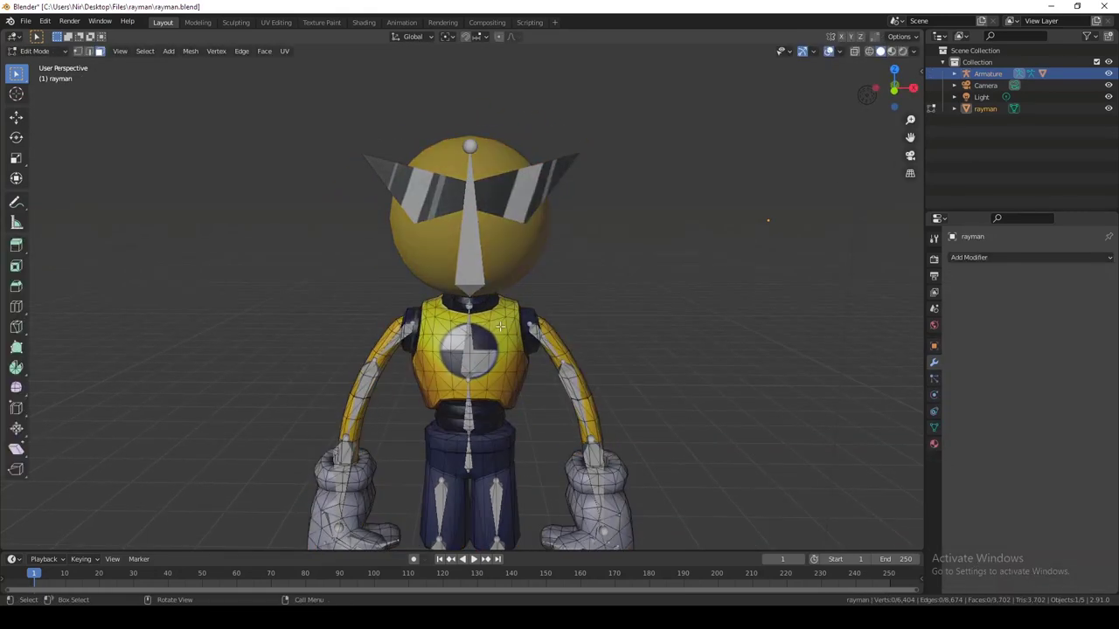
pyautogui.press('l')
pyautogui.moveTo(495, 333)
pyautogui.mouseDown(button='middle')
pyautogui.moveTo(456, 333)
pyautogui.moveTo(511, 329)
pyautogui.mouseUp(button='middle')
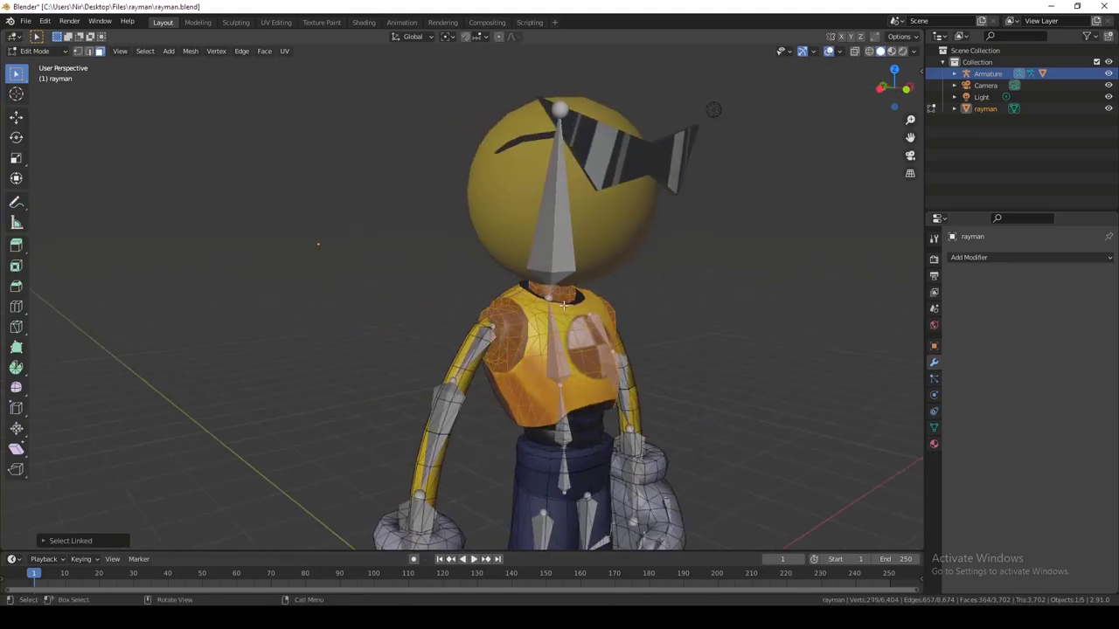
pyautogui.moveTo(570, 301); pyautogui.dragTo(316, 296, button='middle')
pyautogui.press('l')
pyautogui.moveTo(377, 337); pyautogui.dragTo(465, 346, button='middle')
pyautogui.press('p')
pyautogui.click(466, 347)
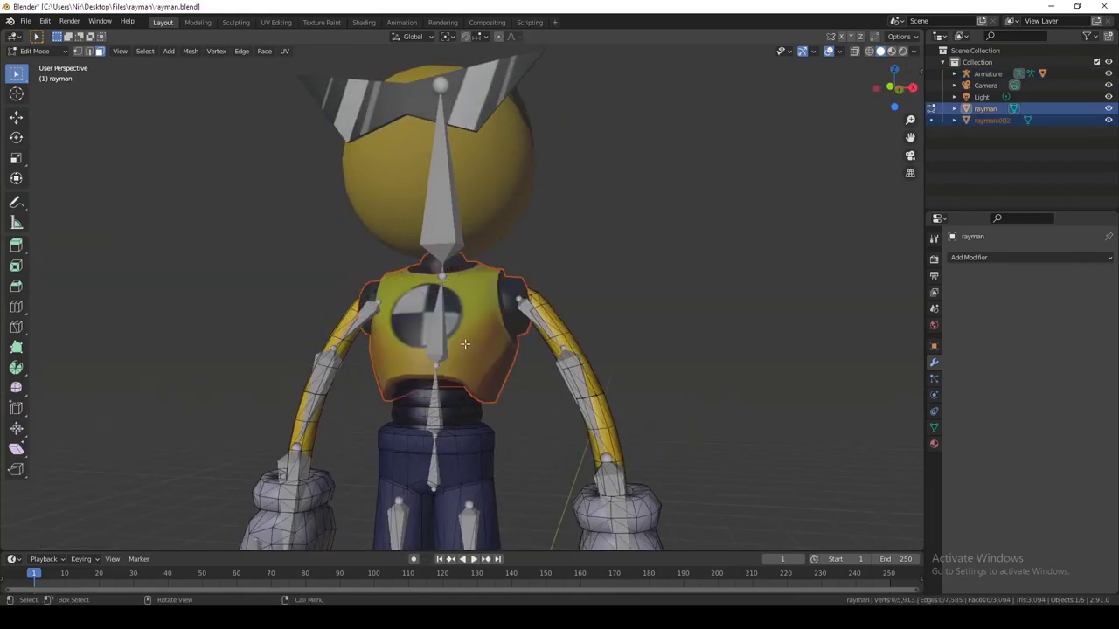
pyautogui.press('Tab')
# Step: Parent only the separated torso mesh to the armature's chest bone using the Bone option
pyautogui.click(476, 304)
pyautogui.keyDown('shift'); pyautogui.click(477, 198); pyautogui.keyUp('shift')
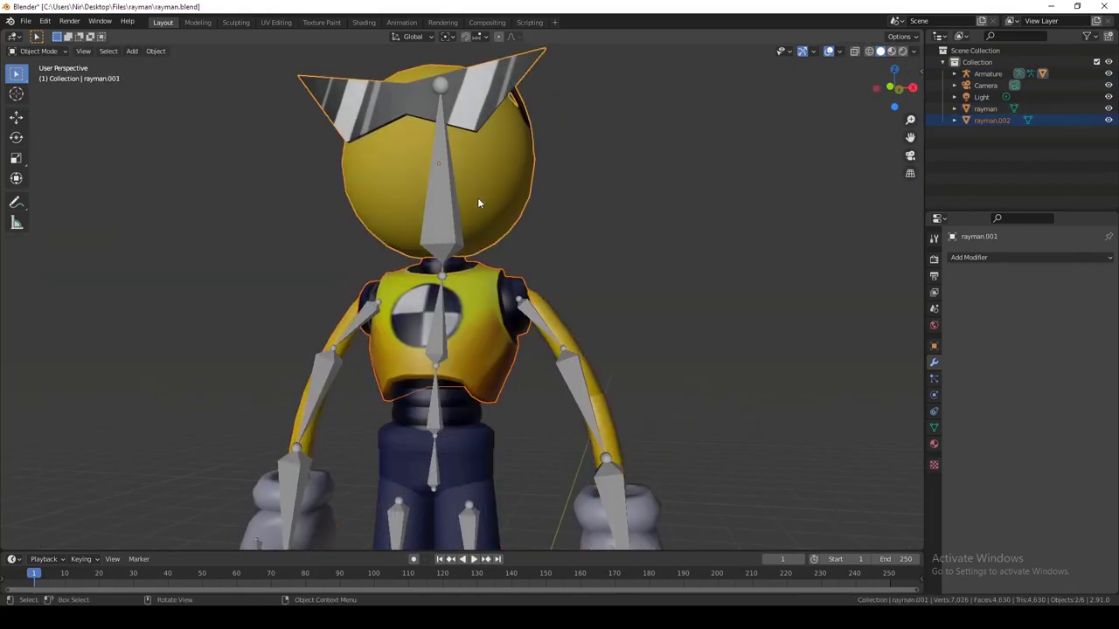
pyautogui.hotkey('ctrl', 'z')
pyautogui.keyDown('shift'); pyautogui.click(426, 324); pyautogui.keyUp('shift')
pyautogui.click(463, 330)
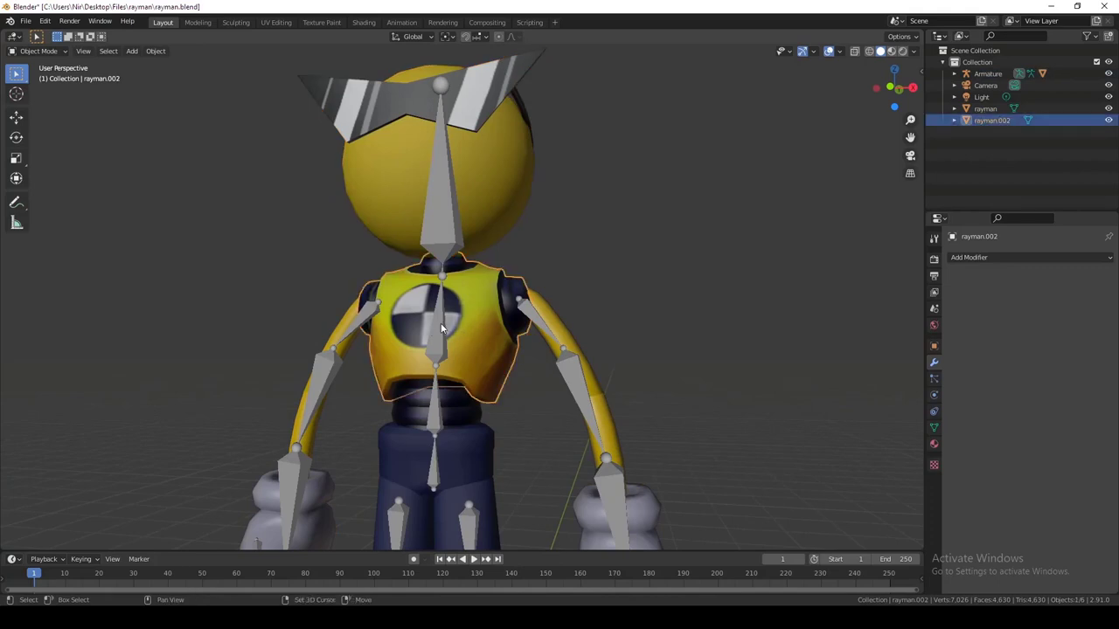
pyautogui.keyDown('shift'); pyautogui.click(441, 323); pyautogui.keyUp('shift')
pyautogui.hotkey('ctrl', 'Tab')
pyautogui.hotkey('ctrl', 'p')
pyautogui.click(476, 315)
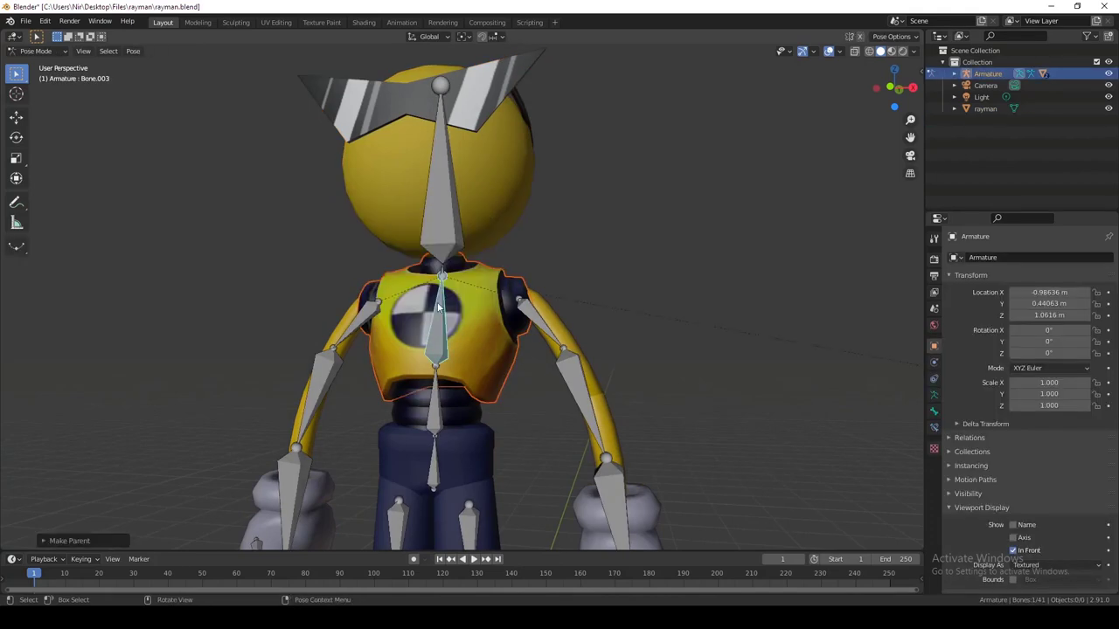
# Step: Rotate the chest bone to test whether the torso mesh follows, and cancel the rotation
pyautogui.press('r')
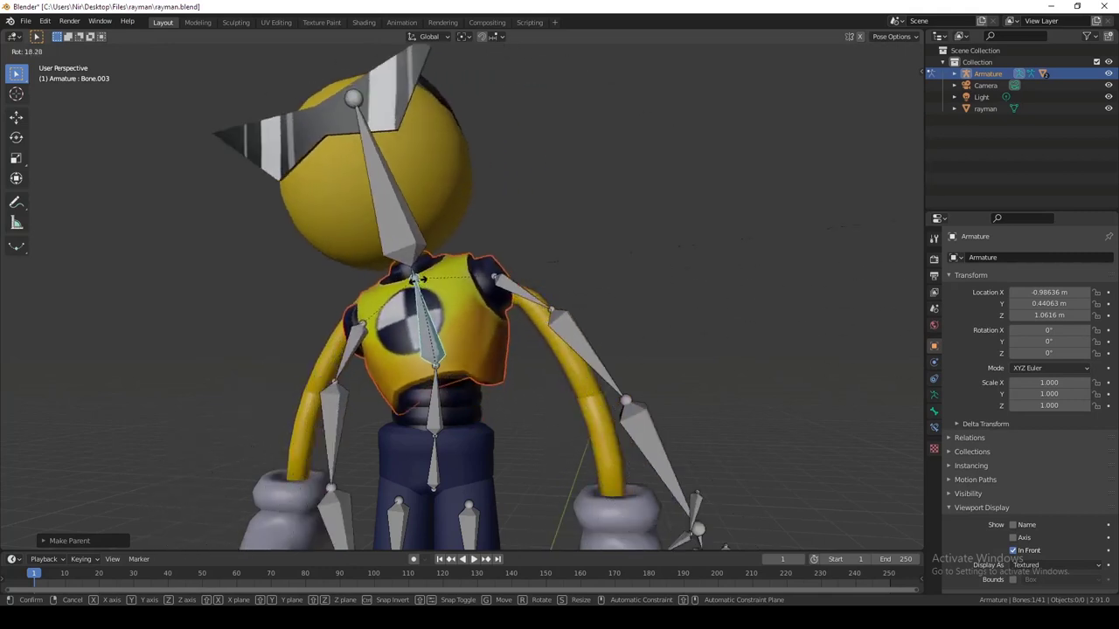
pyautogui.rightClick(400, 328)
pyautogui.moveTo(416, 350); pyautogui.dragTo(447, 279, button='middle')
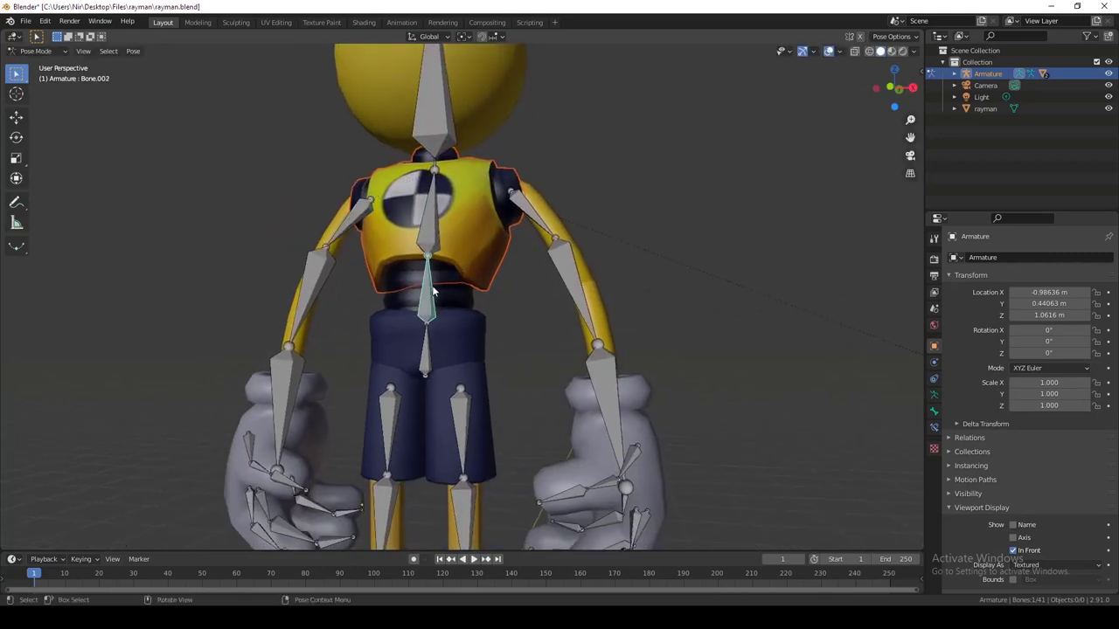
# Step: In Edit Mode on the rayman mesh, select the linked waist faces and isolate the mesh in local view
pyautogui.hotkey('ctrl', 'Tab')
pyautogui.click(446, 312)
pyautogui.press('Tab')
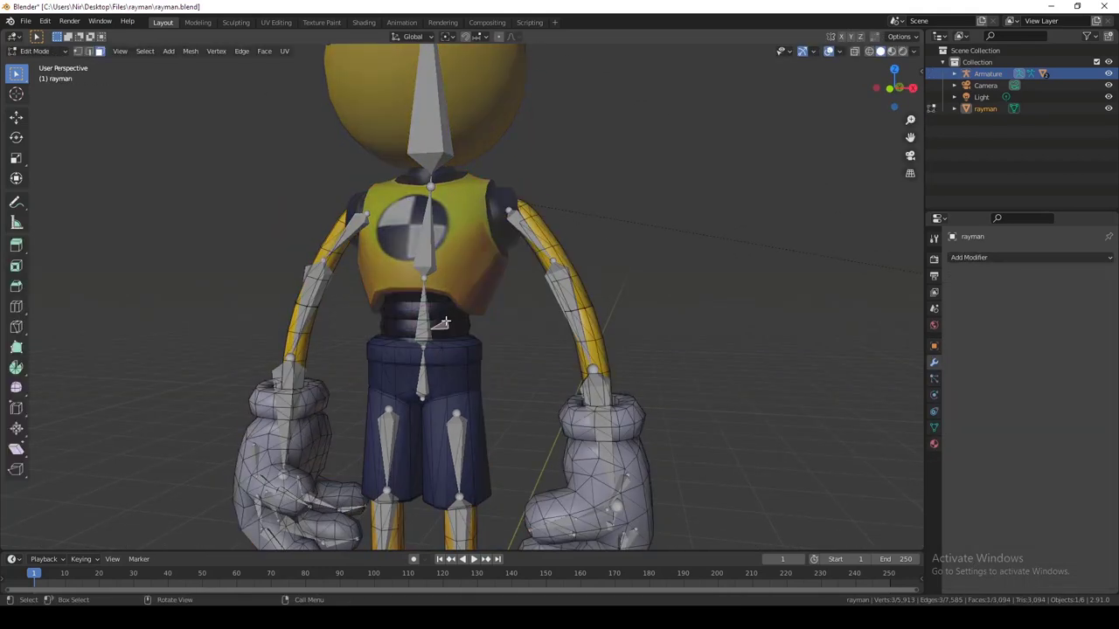
pyautogui.moveTo(435, 299); pyautogui.dragTo(204, 240, button='middle')
pyautogui.scroll(3, 349, 330)
pyautogui.press('KP_Divide')
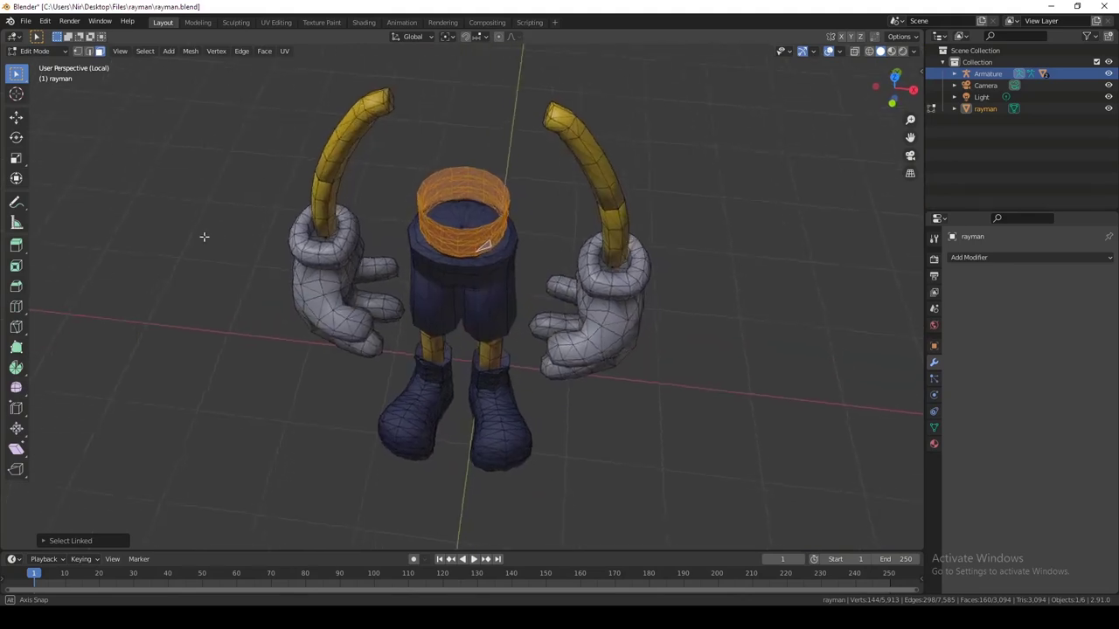
# Step: Add the remaining linked waist pieces to the selection and separate them into their own object, returning to Object Mode
pyautogui.scroll(4, 411, 238)
pyautogui.moveTo(412, 238); pyautogui.dragTo(405, 235, button='middle')
pyautogui.scroll(3, 396, 219)
pyautogui.keyDown('shift'); pyautogui.moveTo(395, 178); pyautogui.dragTo(712, 166, button='middle'); pyautogui.keyUp('shift')
pyautogui.scroll(1, 397, 247)
pyautogui.scroll(3, 387, 280)
pyautogui.press('l')
pyautogui.scroll(-2, 543, 150)
pyautogui.scroll(-5, 712, 166)
pyautogui.moveTo(499, 132); pyautogui.dragTo(675, 202, button='middle')
pyautogui.scroll(3, 675, 202)
pyautogui.scroll(3, 675, 202)
pyautogui.moveTo(459, 225); pyautogui.dragTo(459, 198, button='middle')
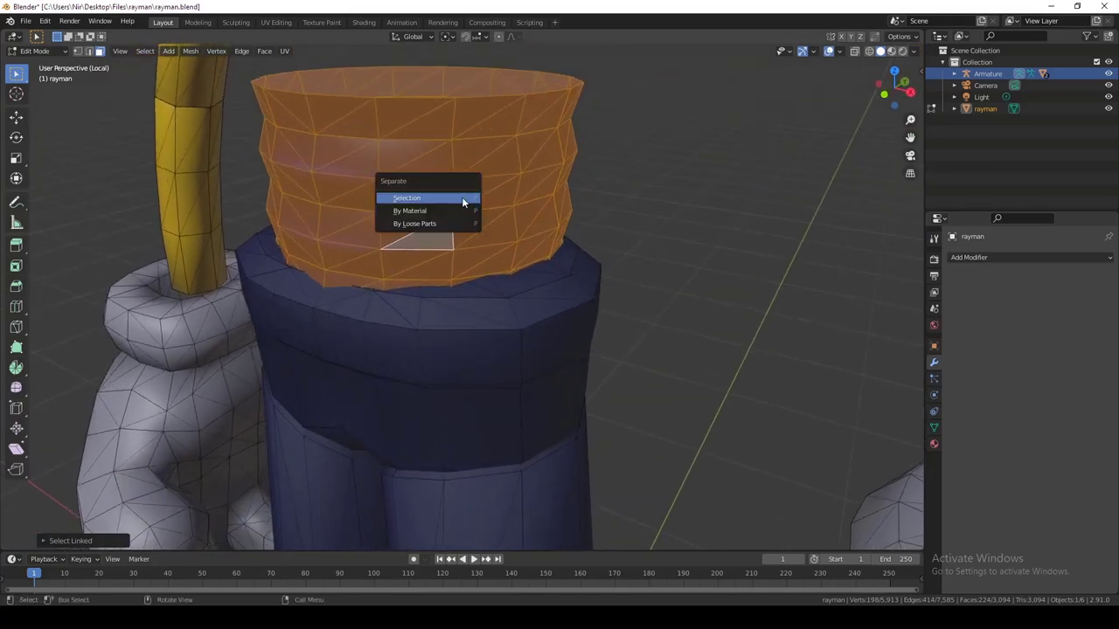
pyautogui.click(462, 199)
pyautogui.press('Tab')
# Step: Move the separated waist mesh to check that it is detached, cancel the move and deselect it
pyautogui.hotkey('alt', 'a')
pyautogui.click(541, 214)
pyautogui.scroll(-4, 542, 214)
pyautogui.press('g')
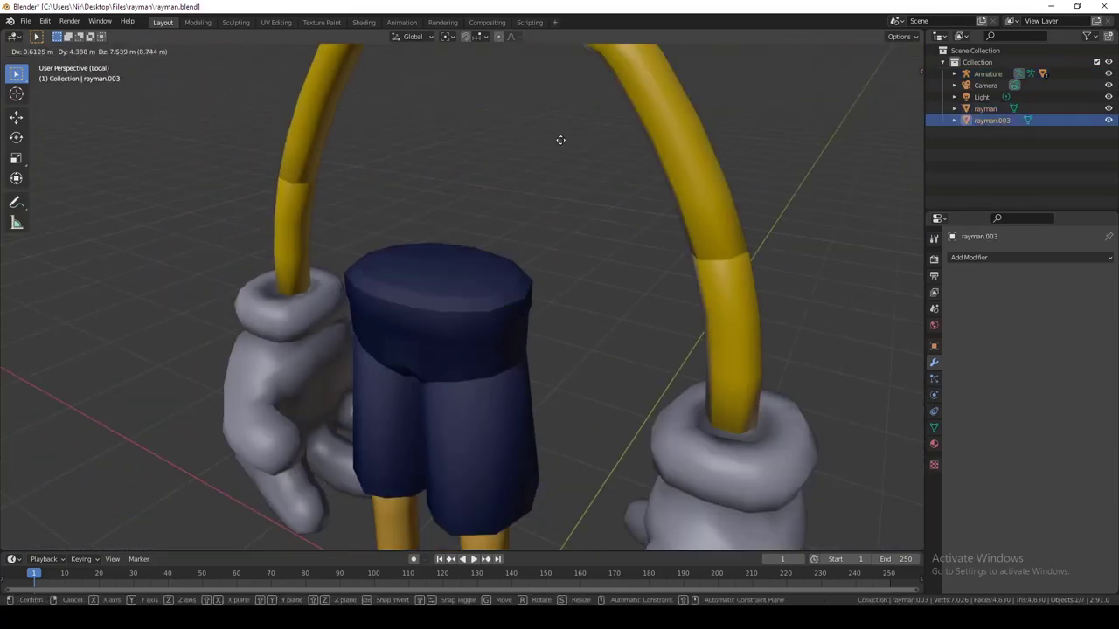
pyautogui.rightClick(550, 172)
pyautogui.scroll(-1, 559, 181)
pyautogui.click(570, 193)
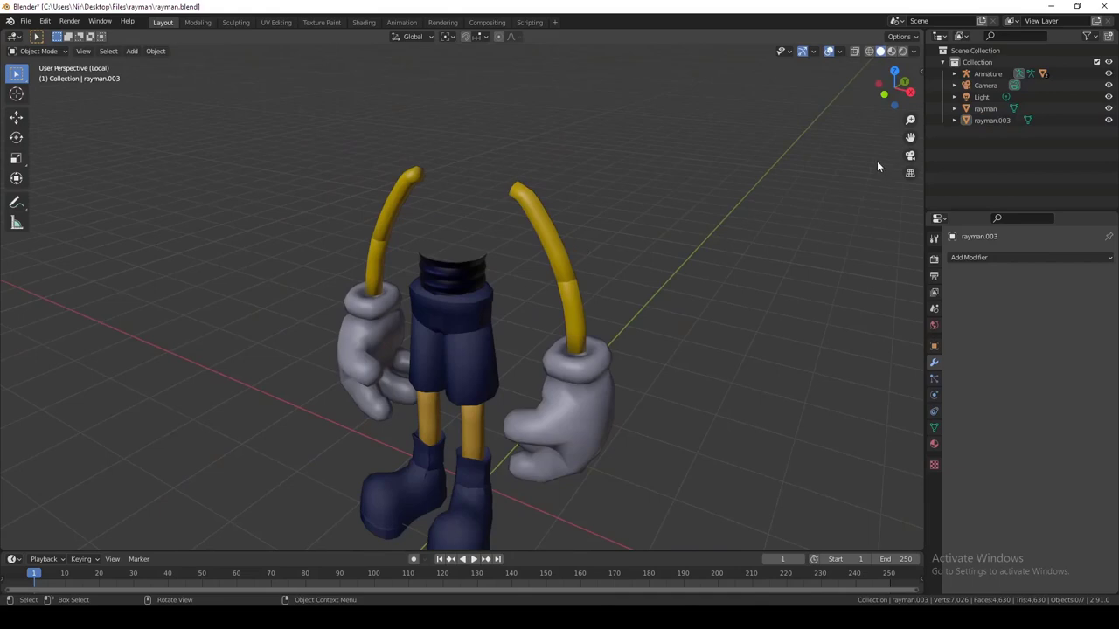
# Step: Exit local view and set the torso mesh's origin to its geometry
pyautogui.press('KP_Divide')
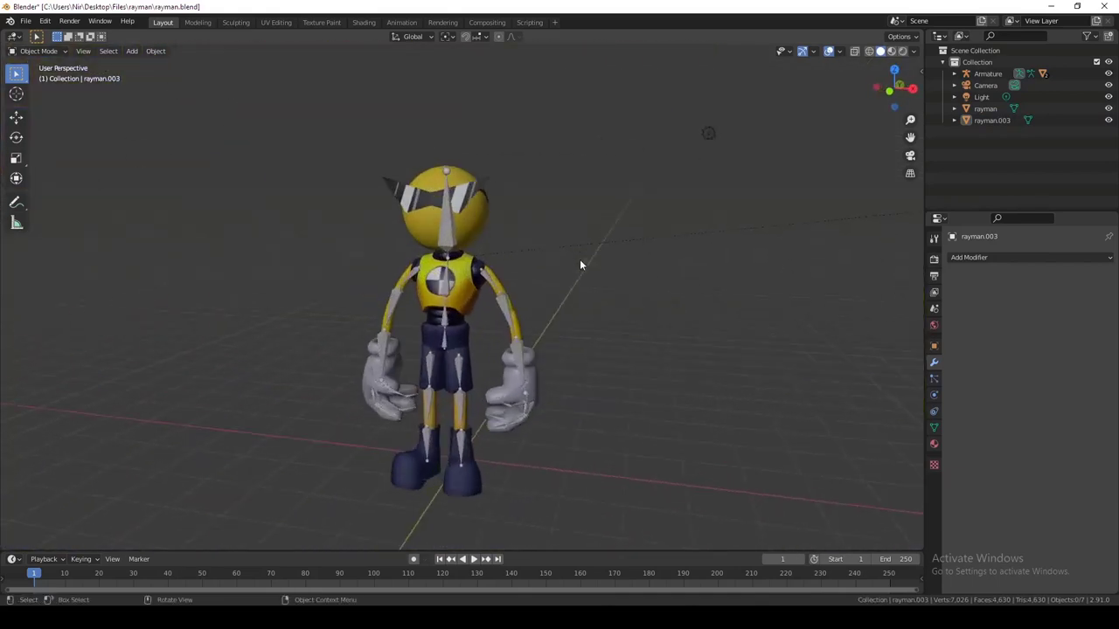
pyautogui.keyDown('shift'); pyautogui.moveTo(472, 325); pyautogui.dragTo(509, 299, button='middle'); pyautogui.keyUp('shift')
pyautogui.moveTo(508, 299)
pyautogui.mouseDown(button='middle')
pyautogui.moveTo(566, 294)
pyautogui.moveTo(544, 304)
pyautogui.moveTo(505, 293)
pyautogui.mouseUp(button='middle')
pyautogui.scroll(-1, 568, 296)
pyautogui.scroll(1, 502, 264)
pyautogui.click(506, 253)
pyautogui.moveTo(506, 253)
pyautogui.mouseDown(button='middle')
pyautogui.moveTo(574, 251)
pyautogui.moveTo(493, 243)
pyautogui.mouseUp(button='middle')
pyautogui.rightClick(506, 248)
pyautogui.moveTo(509, 245)
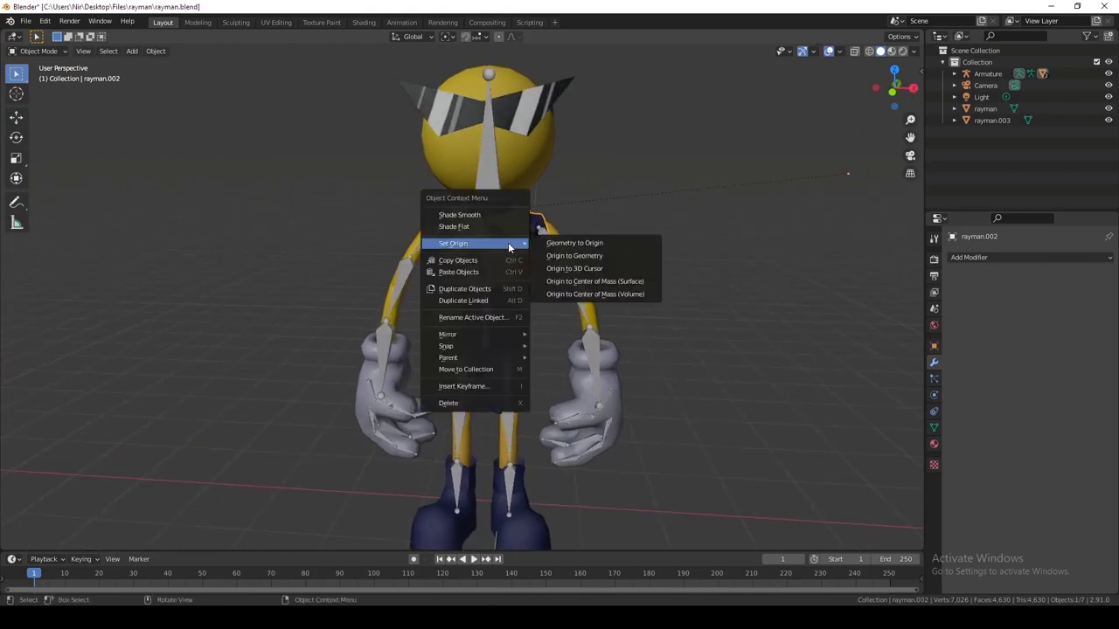
pyautogui.click(568, 256)
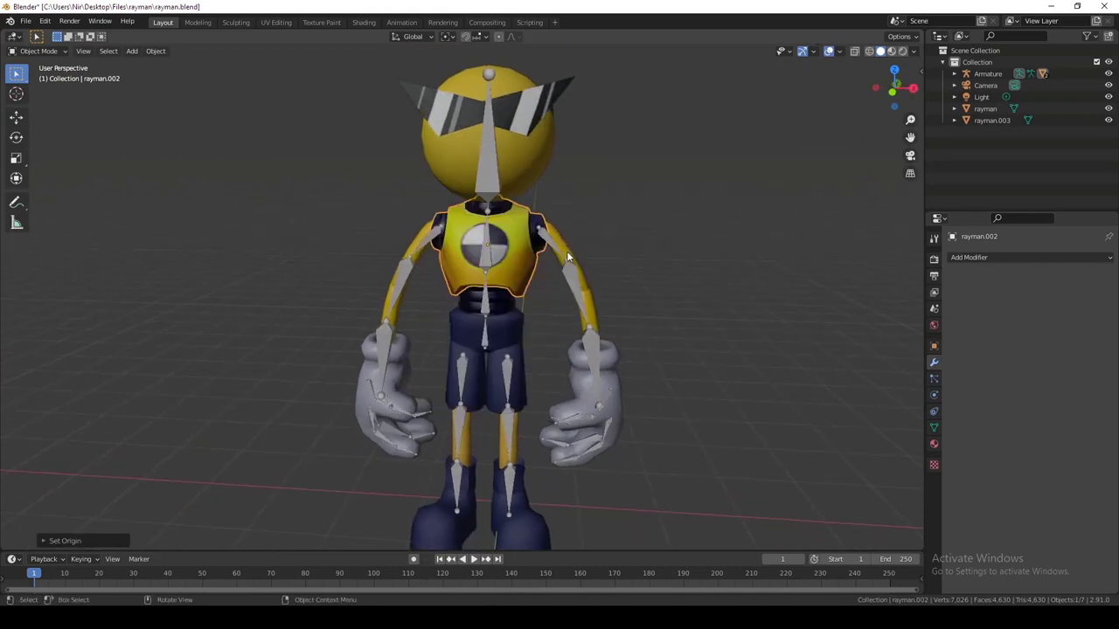
# Step: Parent the waist mesh to the lower spine bone and set the mesh's origin to its geometry
pyautogui.keyDown('shift'); pyautogui.click(494, 302); pyautogui.keyUp('shift')
pyautogui.hotkey('ctrl', 'Tab')
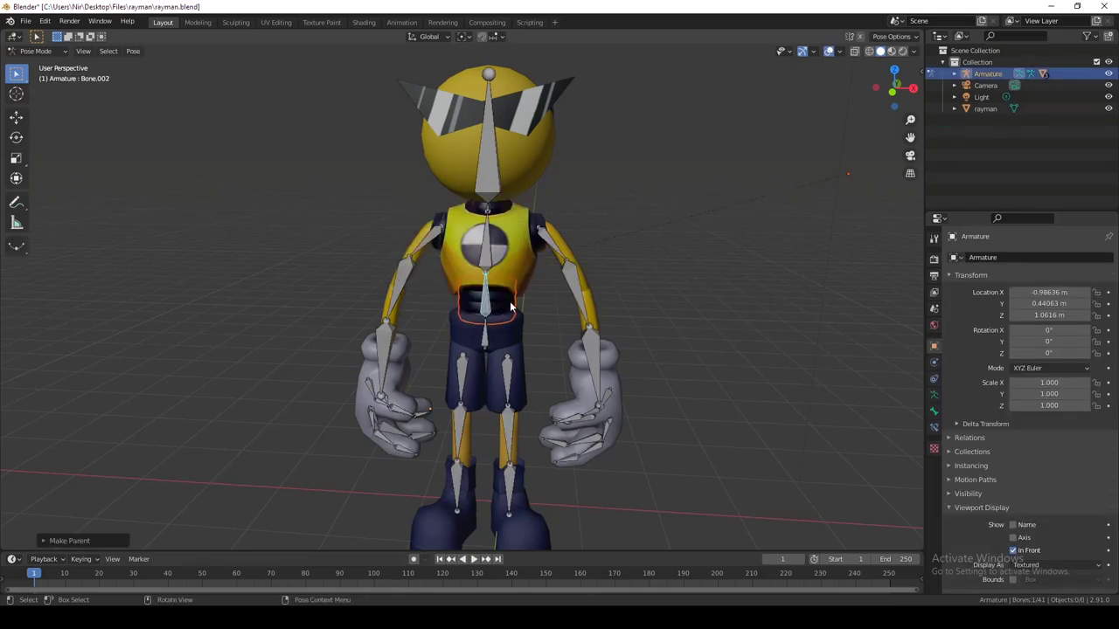
pyautogui.click(503, 306)
pyautogui.rightClick(503, 306)
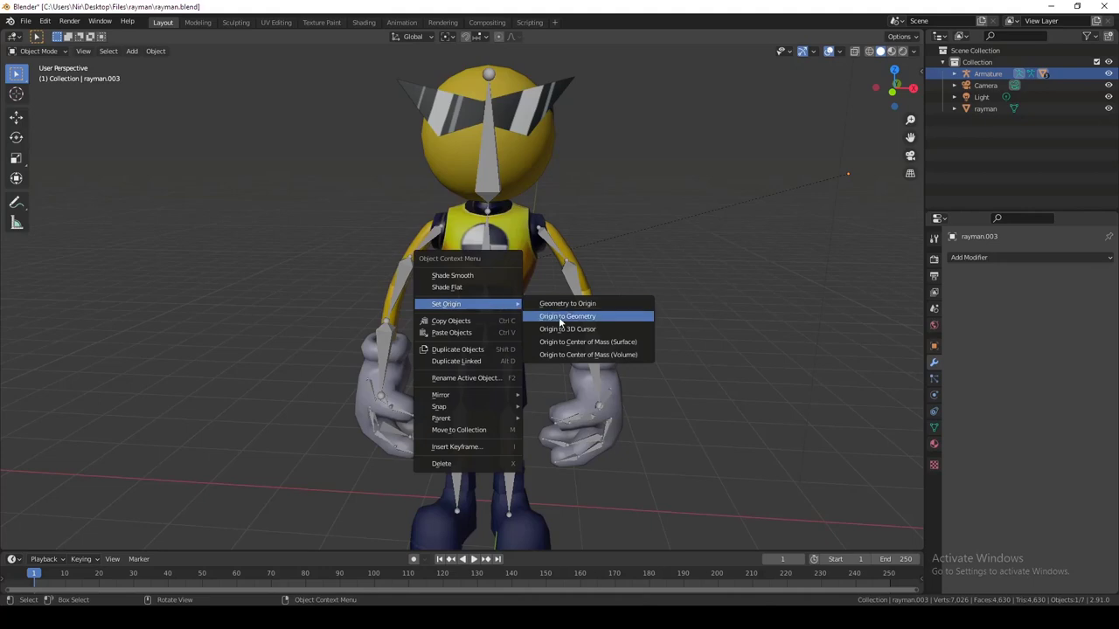
pyautogui.click(558, 316)
pyautogui.scroll(3, 524, 315)
# Step: Rotate the lower spine bone in Pose Mode to test whether the waist mesh follows, and undo the rotation
pyautogui.keyDown('shift'); pyautogui.click(496, 298); pyautogui.keyUp('shift')
pyautogui.hotkey('ctrl', 'Tab')
pyautogui.press('r')
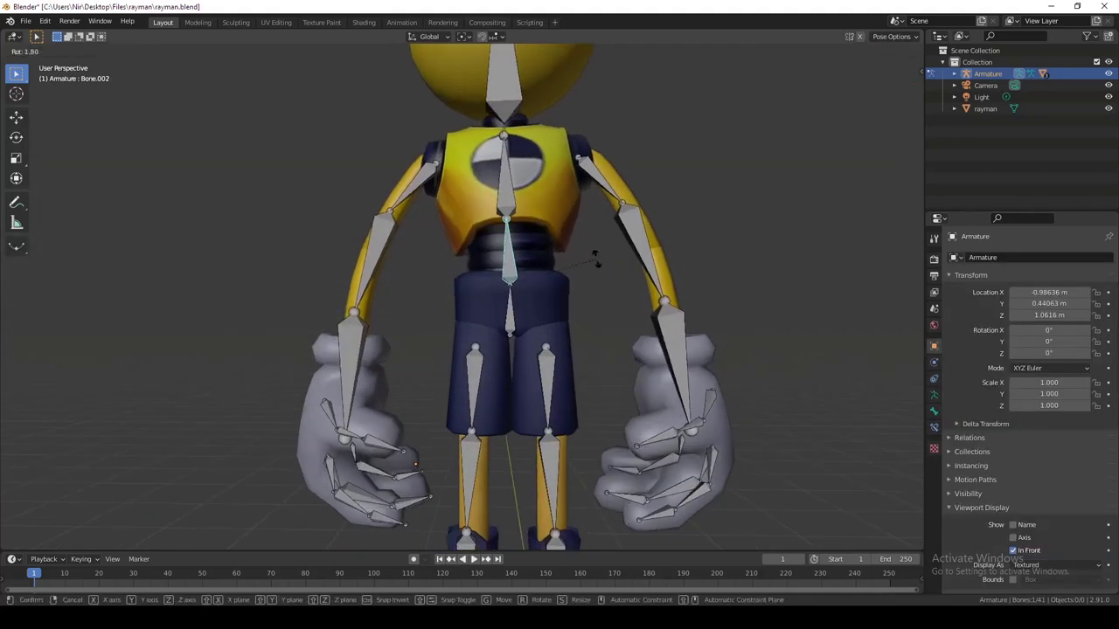
pyautogui.click(623, 273)
pyautogui.hotkey('ctrl', 'z')
# Step: Select the chest bone and rotate it to test how the torso and head follow
pyautogui.click(524, 184)
pyautogui.moveTo(615, 231); pyautogui.dragTo(621, 241, button='middle')
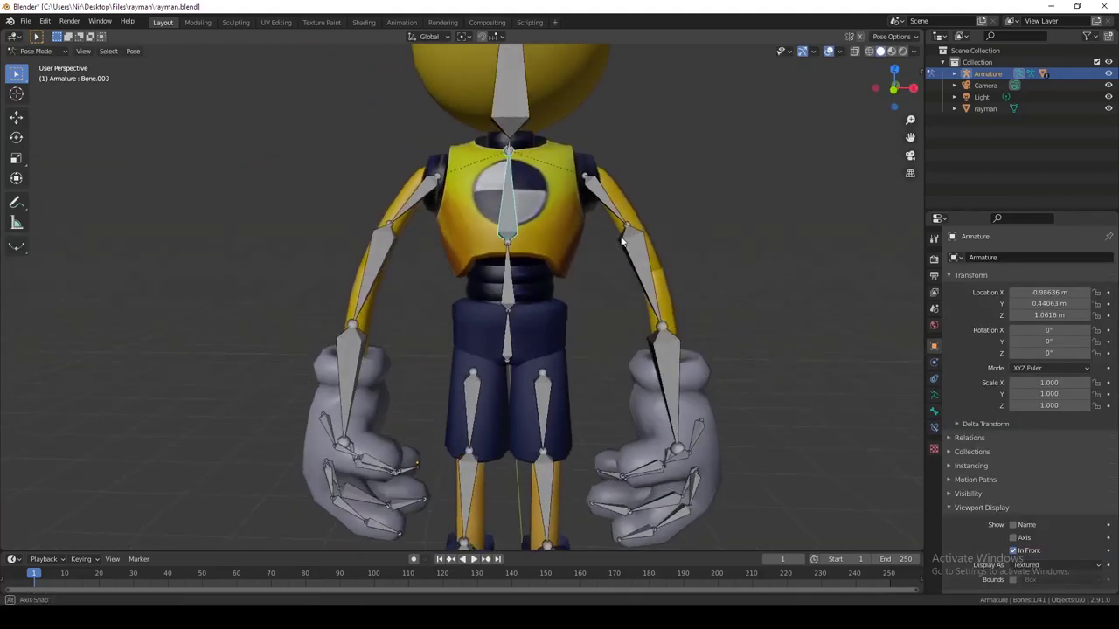
pyautogui.scroll(-5, 623, 242)
pyautogui.press('r')
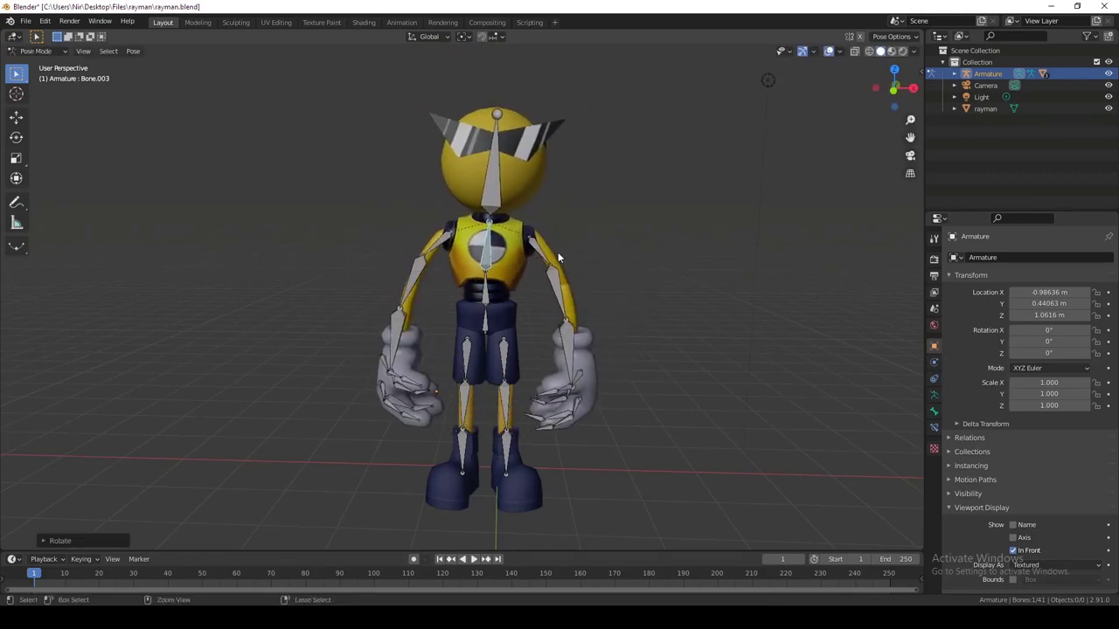
# Step: In Edit Mode on the rayman mesh, select all linked faces of the hip section of the shorts
pyautogui.scroll(3, 512, 341)
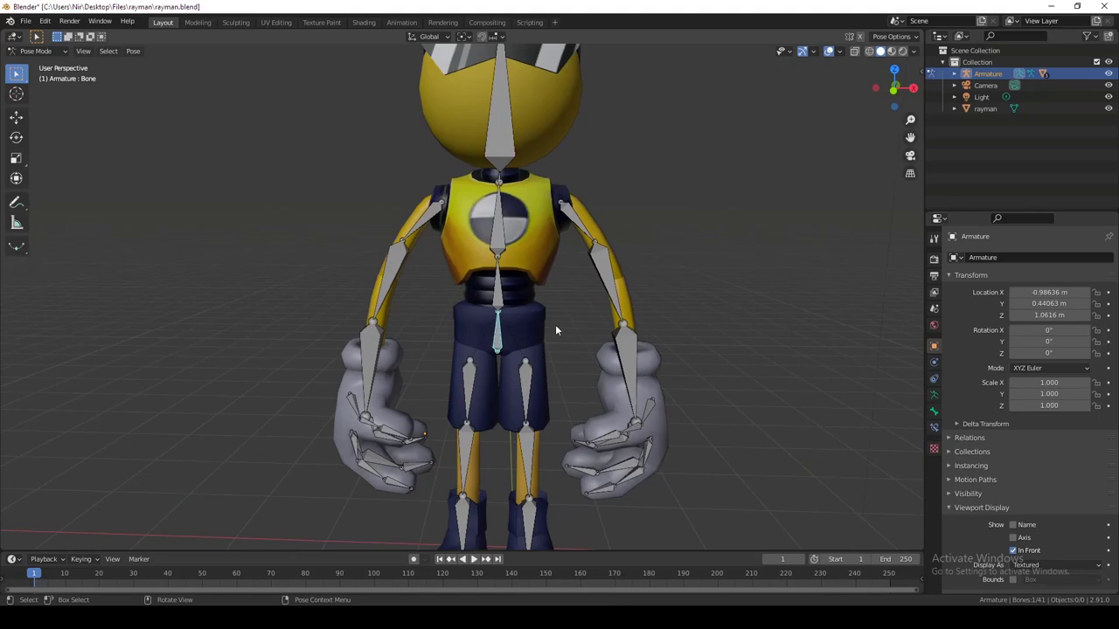
pyautogui.moveTo(554, 330); pyautogui.dragTo(466, 290, button='middle')
pyautogui.scroll(3, 452, 266)
pyautogui.hotkey('ctrl', 'Tab')
pyautogui.click(452, 267)
pyautogui.press('Tab')
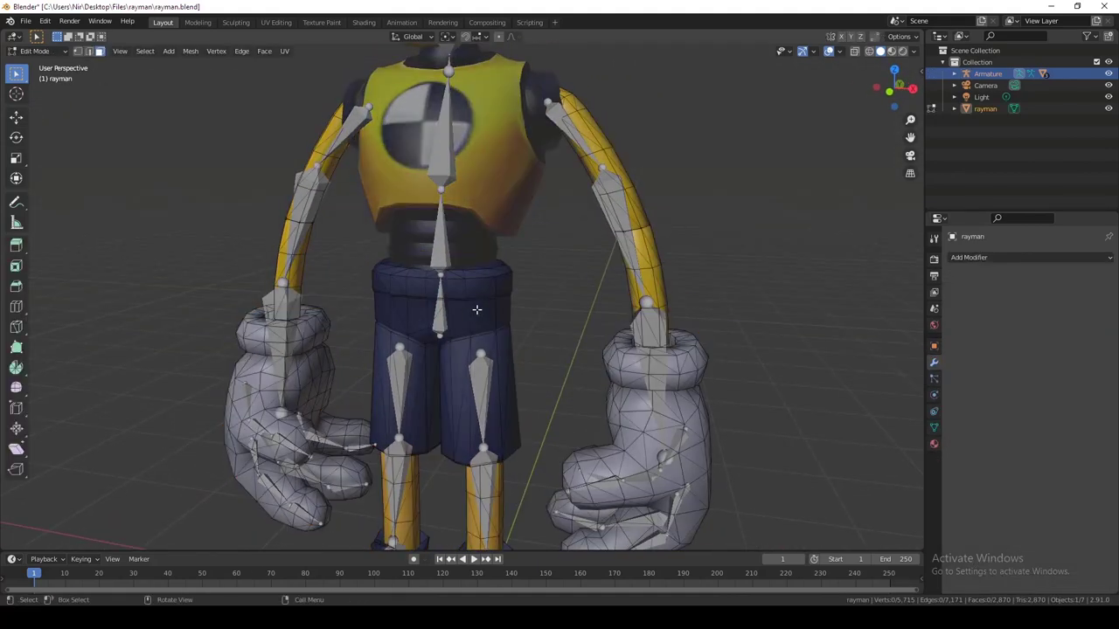
pyautogui.press('l')
pyautogui.scroll(3, 476, 309)
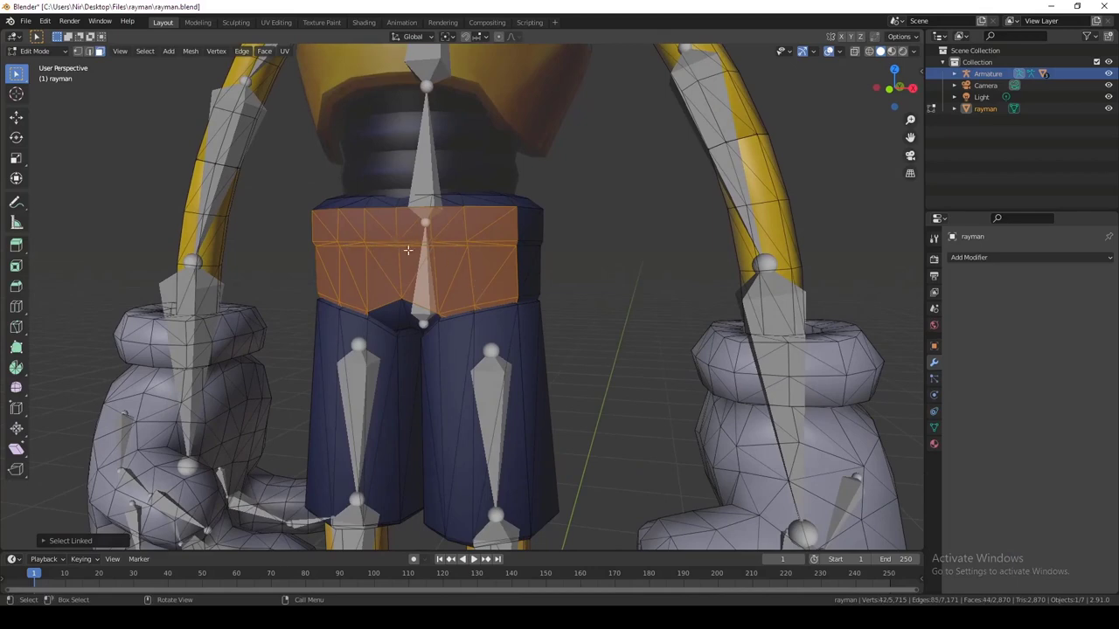
pyautogui.moveTo(408, 250); pyautogui.dragTo(295, 214, button='middle')
pyautogui.moveTo(306, 287); pyautogui.dragTo(399, 108, button='middle')
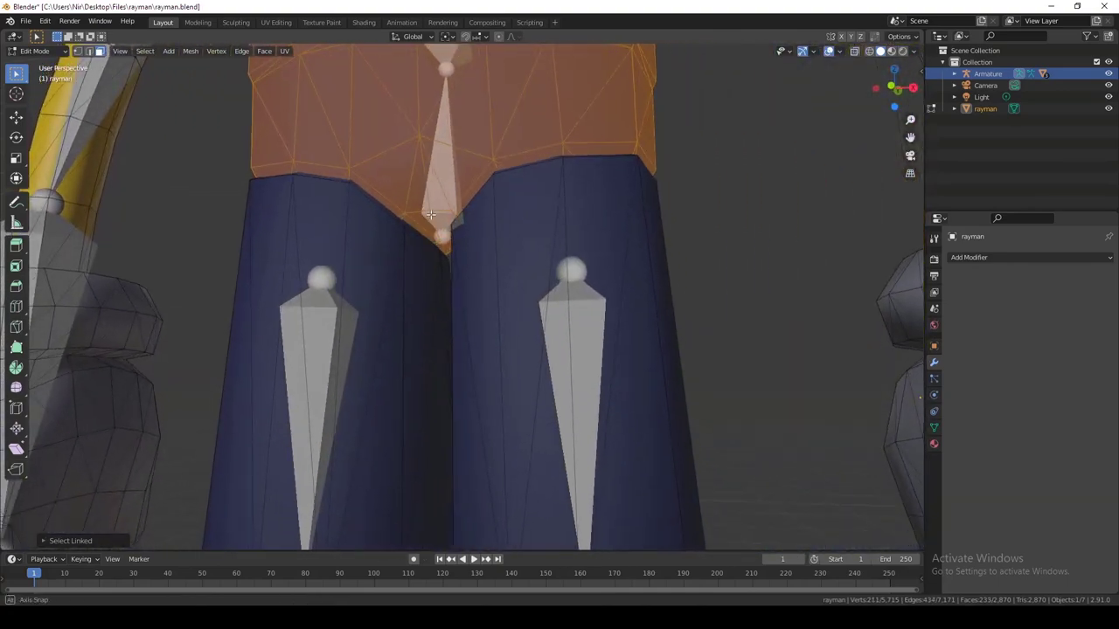
# Step: Check the hip selection from below and separate it into its own object, returning to Object Mode
pyautogui.moveTo(431, 214); pyautogui.dragTo(507, 184, button='middle')
pyautogui.scroll(8, 507, 183)
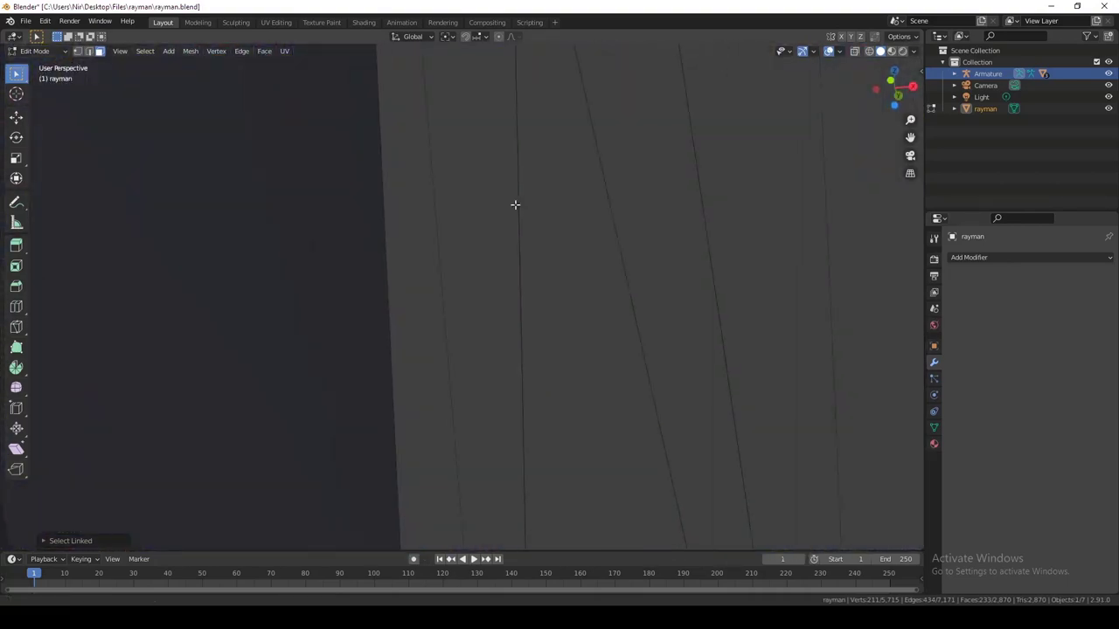
pyautogui.scroll(10, 515, 205)
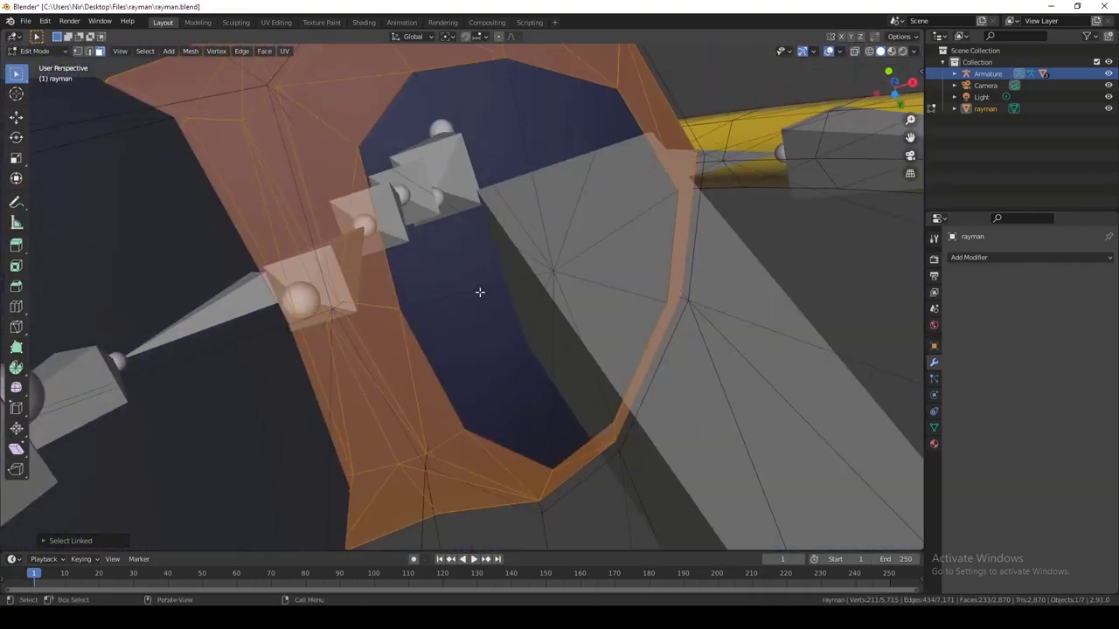
pyautogui.moveTo(479, 292); pyautogui.dragTo(415, 302, button='middle')
pyautogui.scroll(-6, 384, 193)
pyautogui.scroll(-3, 435, 308)
pyautogui.scroll(3, 415, 302)
pyautogui.press('p')
pyautogui.click(410, 297)
pyautogui.press('Tab')
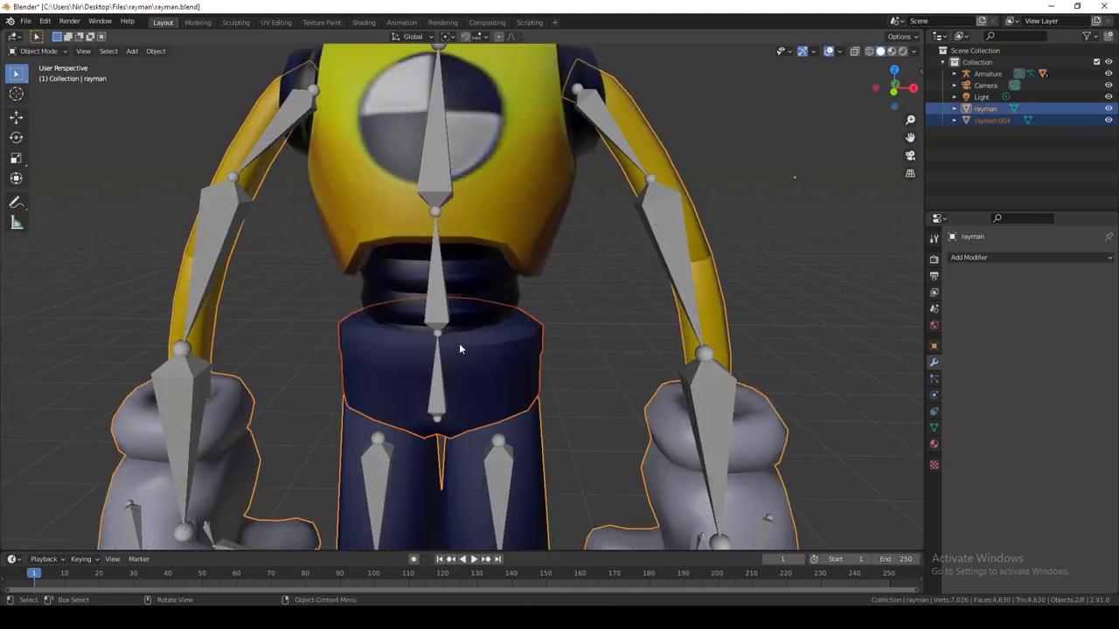
# Step: Select the separated hip section of the shorts and set its origin with Origin to Geometry
pyautogui.click(459, 342)
pyautogui.press('g')
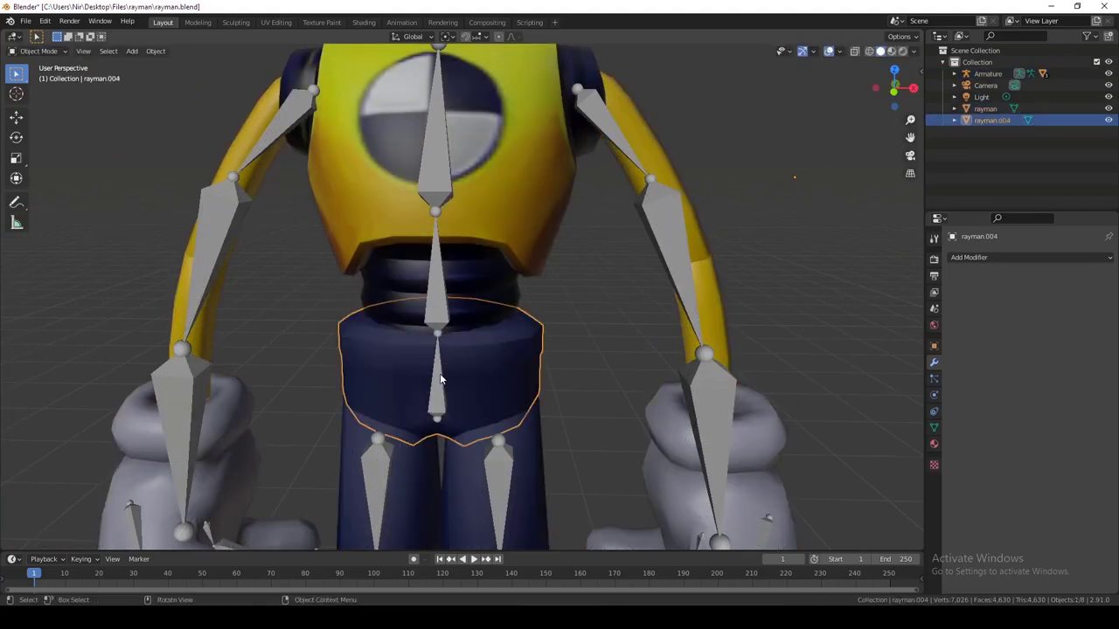
pyautogui.keyDown('shift'); pyautogui.click(441, 379); pyautogui.keyUp('shift')
pyautogui.rightClick(499, 374)
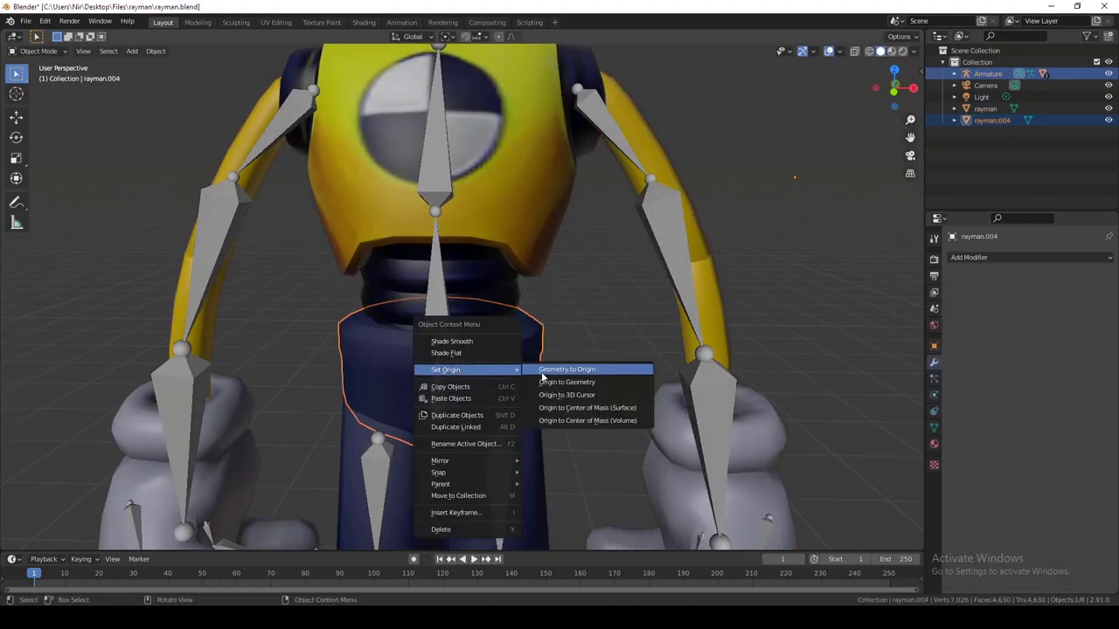
pyautogui.press('Escape')
pyautogui.click(527, 381)
pyautogui.rightClick(526, 381)
pyautogui.moveTo(524, 376)
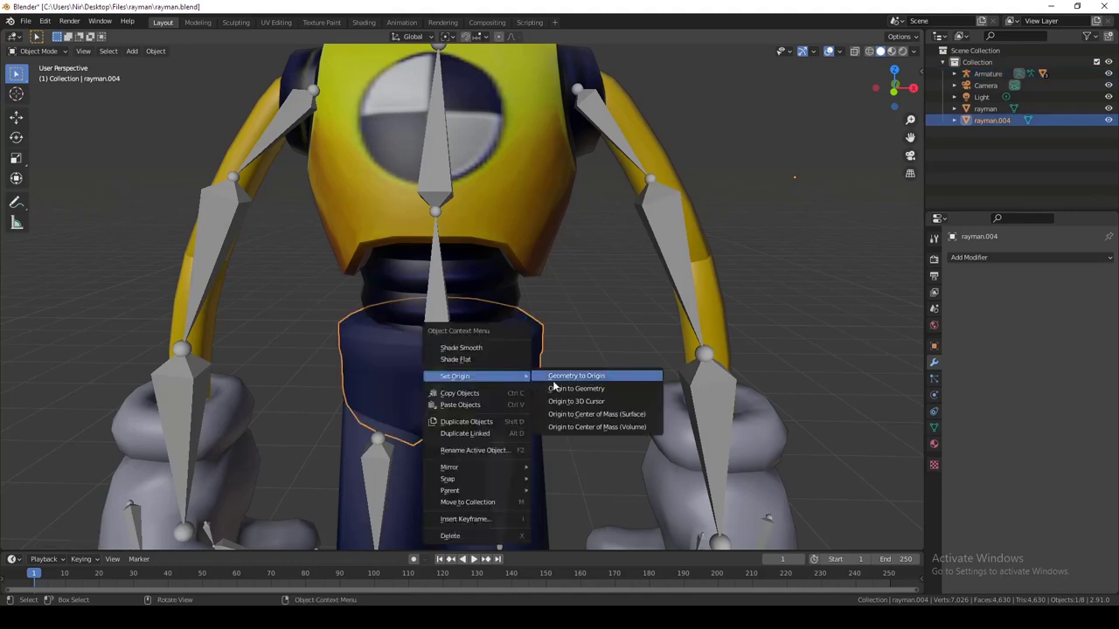
pyautogui.click(557, 389)
# Step: Parent the hip section to the hip bone in Pose Mode, using the Bone option
pyautogui.click(485, 351)
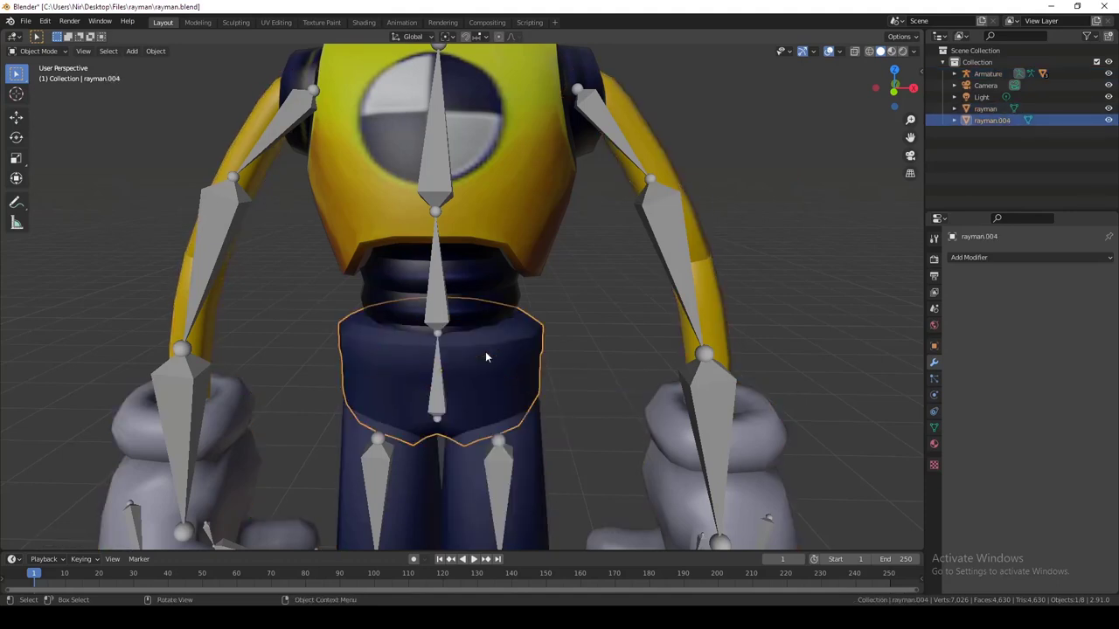
pyautogui.keyDown('shift'); pyautogui.click(439, 376); pyautogui.keyUp('shift')
pyautogui.hotkey('ctrl', 'Tab')
pyautogui.hotkey('ctrl', 'p')
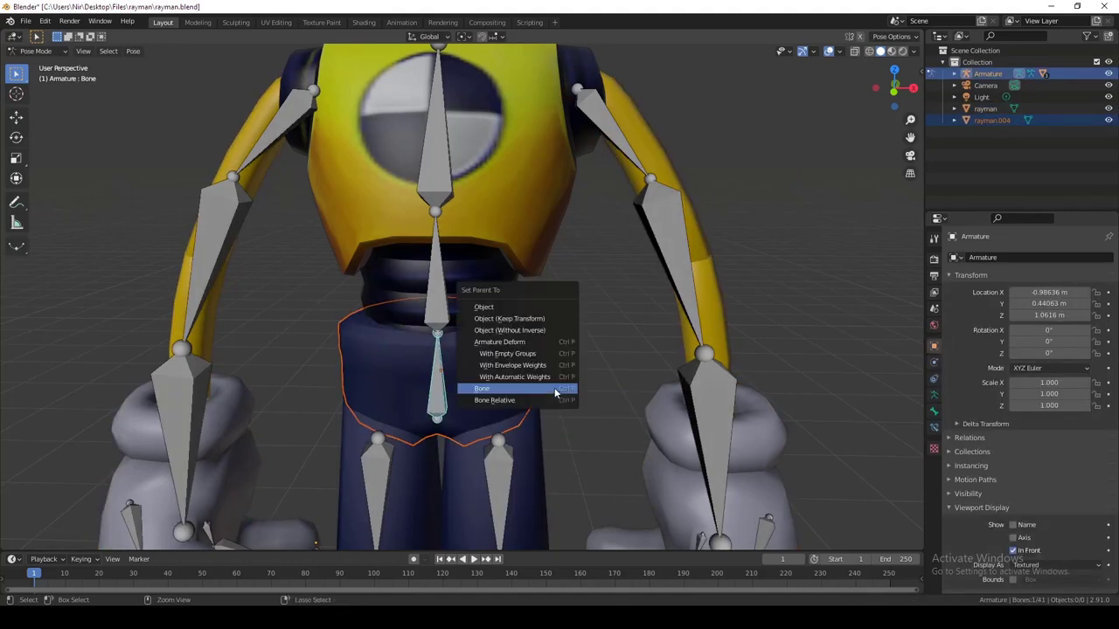
# Step: Rotate the hip bone and the waist bone to test how the meshes follow, and undo the rotations
pyautogui.press('r')
pyautogui.press('r')
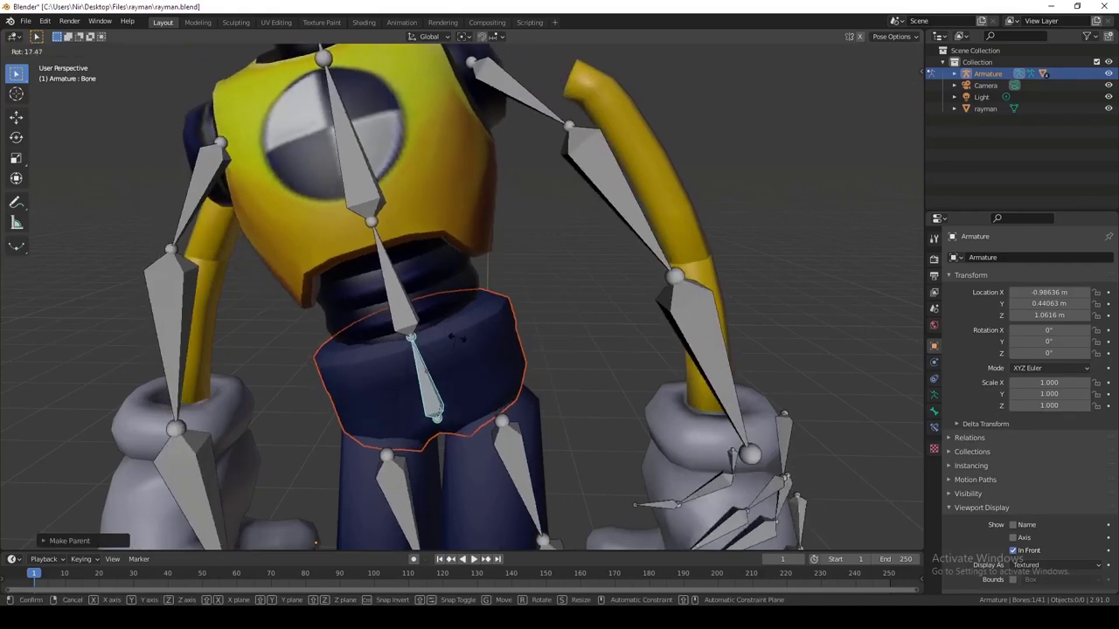
pyautogui.click(463, 341)
pyautogui.hotkey('ctrl', 'z')
pyautogui.press('r')
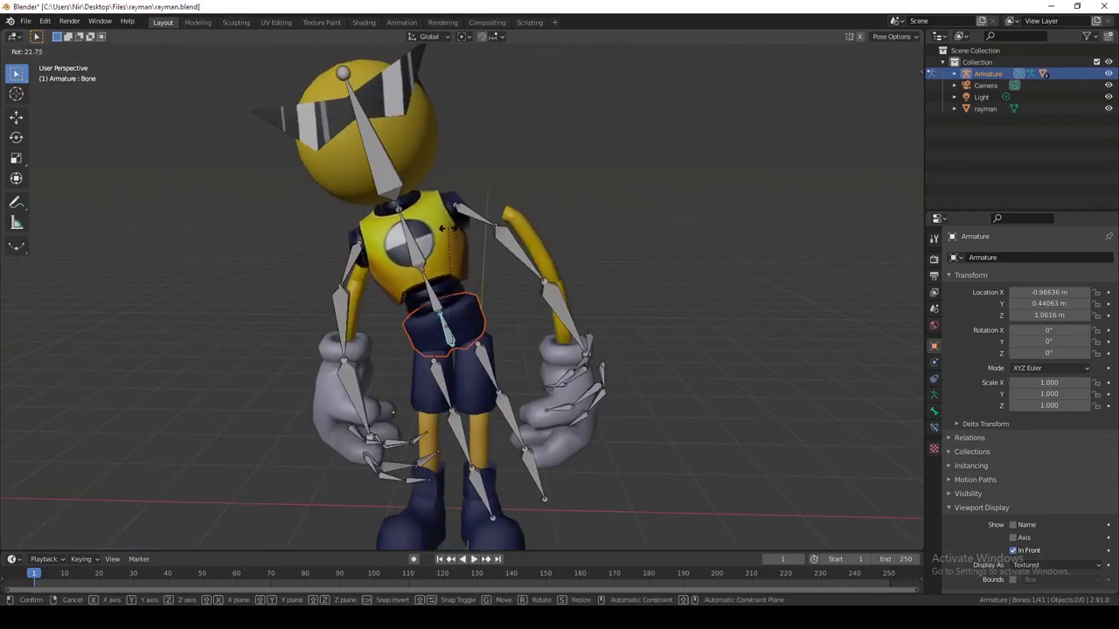
pyautogui.hotkey('ctrl', 'z')
pyautogui.press('r')
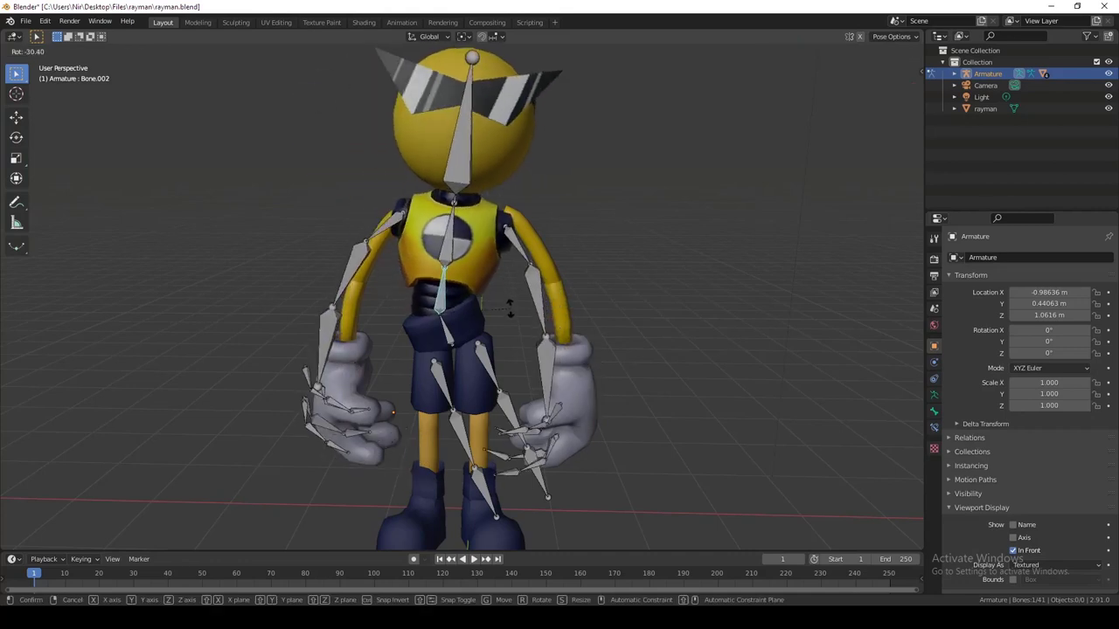
pyautogui.hotkey('ctrl', 'z')
pyautogui.hotkey('ctrl', 'z')
pyautogui.hotkey('ctrl', 'z')
pyautogui.hotkey('ctrl', 'z')
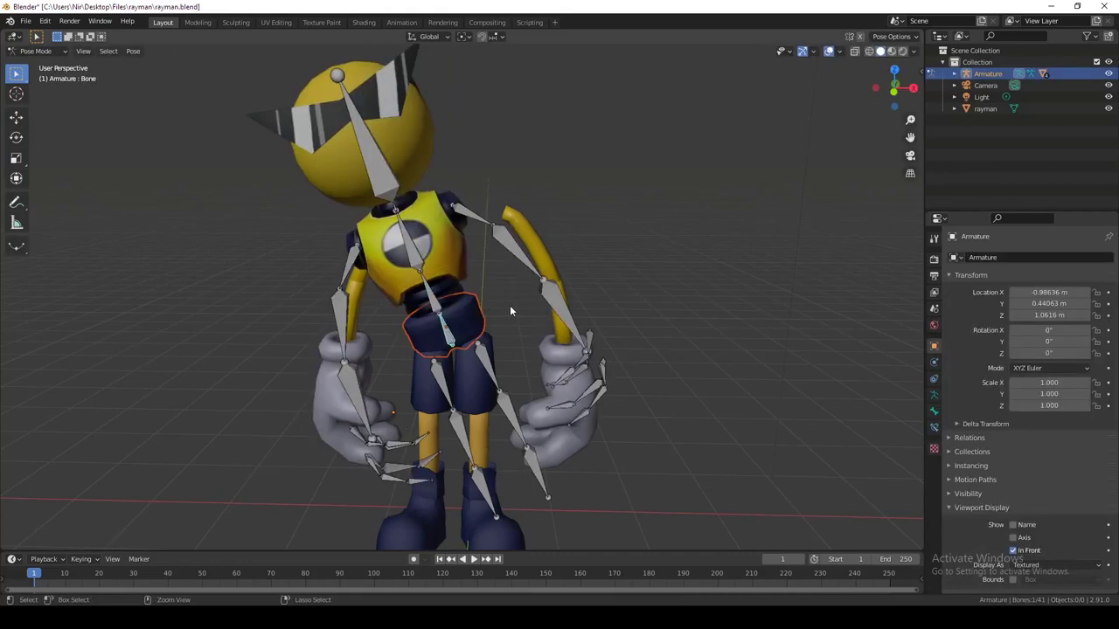
# Step: In Edit Mode on the rayman mesh, select the linked faces of the character's left shorts leg
pyautogui.moveTo(503, 327); pyautogui.dragTo(497, 350, button='middle')
pyautogui.scroll(1, 497, 353)
pyautogui.click(492, 379)
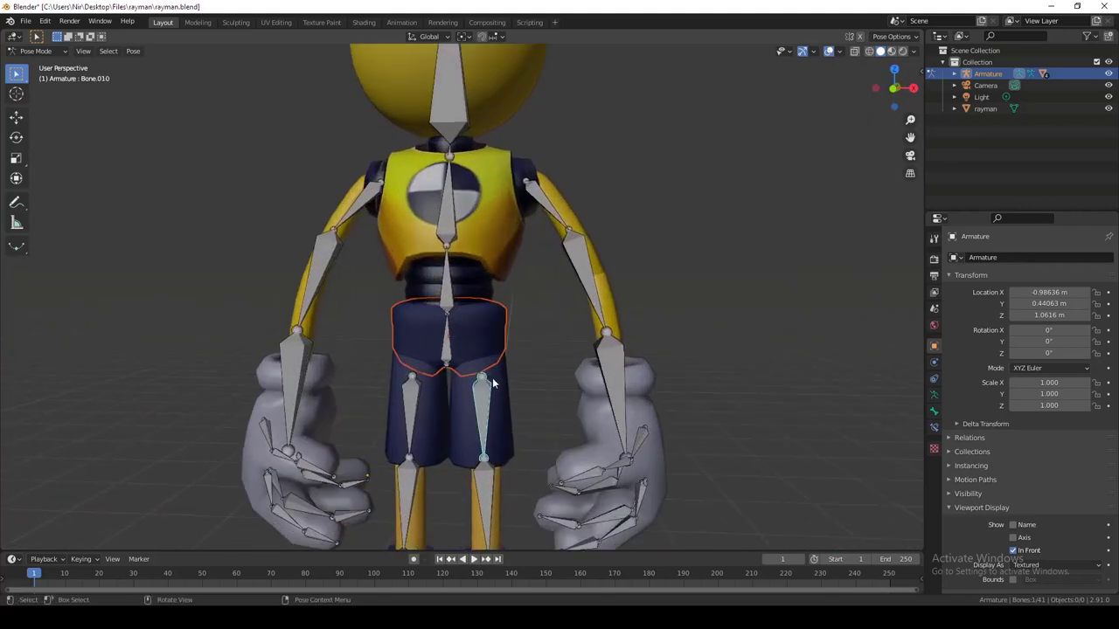
pyautogui.hotkey('ctrl', 'Tab')
pyautogui.click(505, 393)
pyautogui.keyDown('shift'); pyautogui.moveTo(505, 393); pyautogui.dragTo(498, 299, button='middle'); pyautogui.keyUp('shift')
pyautogui.scroll(2, 498, 297)
pyautogui.press('Tab')
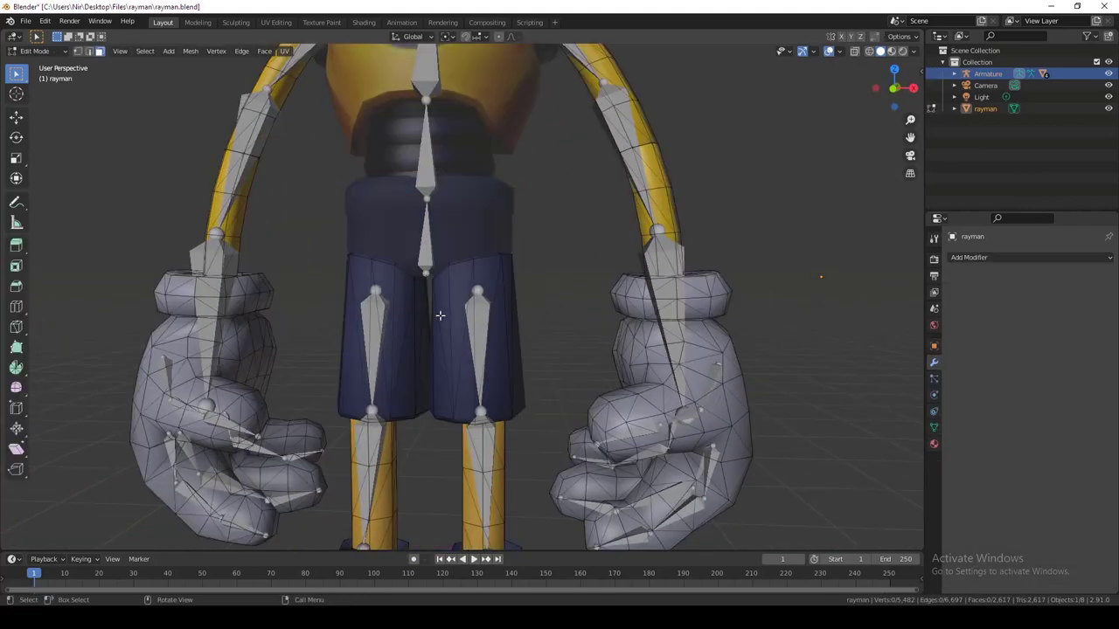
pyautogui.press('l')
pyautogui.moveTo(469, 252); pyautogui.dragTo(466, 276, button='middle')
pyautogui.moveTo(499, 315); pyautogui.dragTo(518, 422, button='middle')
pyautogui.press('l')
pyautogui.press('l')
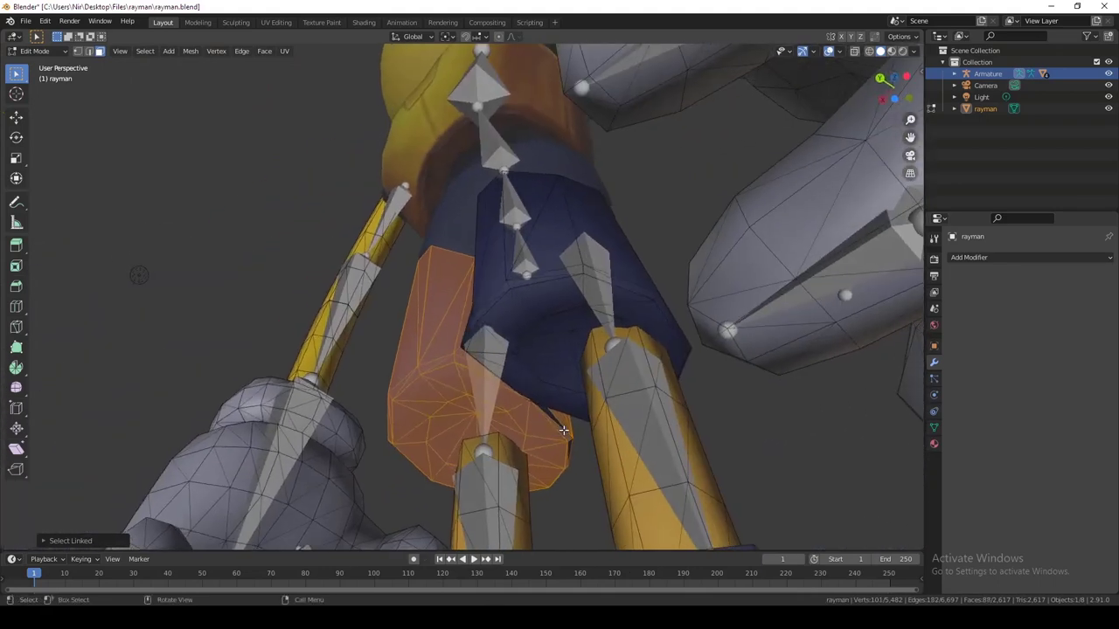
# Step: Add the remaining linked faces on the underside and inside of the left shorts leg to the selection
pyautogui.moveTo(573, 446); pyautogui.dragTo(432, 421, button='middle')
pyautogui.press('l')
pyautogui.moveTo(481, 339); pyautogui.dragTo(485, 383, button='middle')
pyautogui.moveTo(481, 298); pyautogui.dragTo(484, 364, button='middle')
pyautogui.press('l')
pyautogui.press('l')
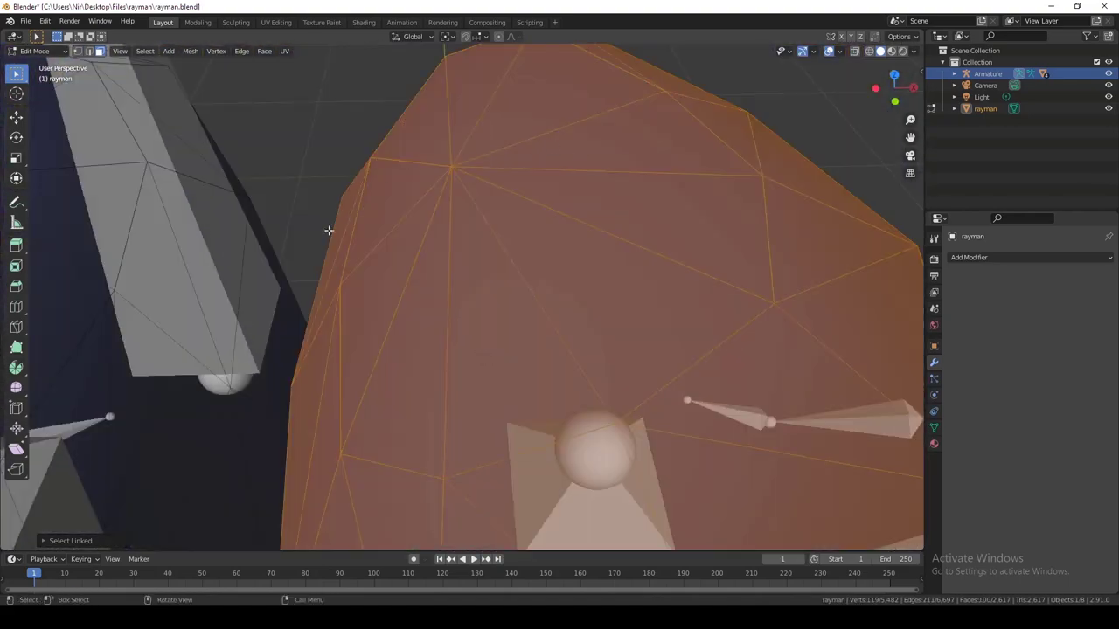
# Step: Check the left shorts leg selection, separate it into its own object and return to Object Mode
pyautogui.scroll(-8, 329, 231)
pyautogui.scroll(8, 393, 225)
pyautogui.moveTo(397, 232); pyautogui.dragTo(462, 239, button='middle')
pyautogui.scroll(-2, 472, 243)
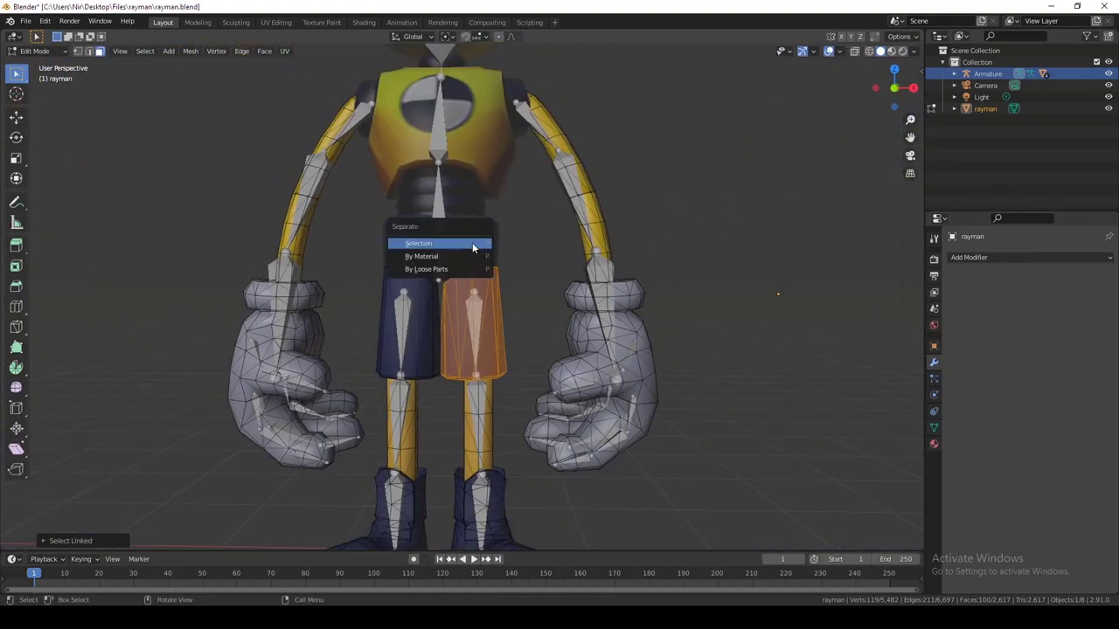
pyautogui.click(473, 249)
pyautogui.press('Tab')
# Step: Parent the separated left shorts leg to its thigh bone in Pose Mode and test it by rotating the bone
pyautogui.click(496, 318)
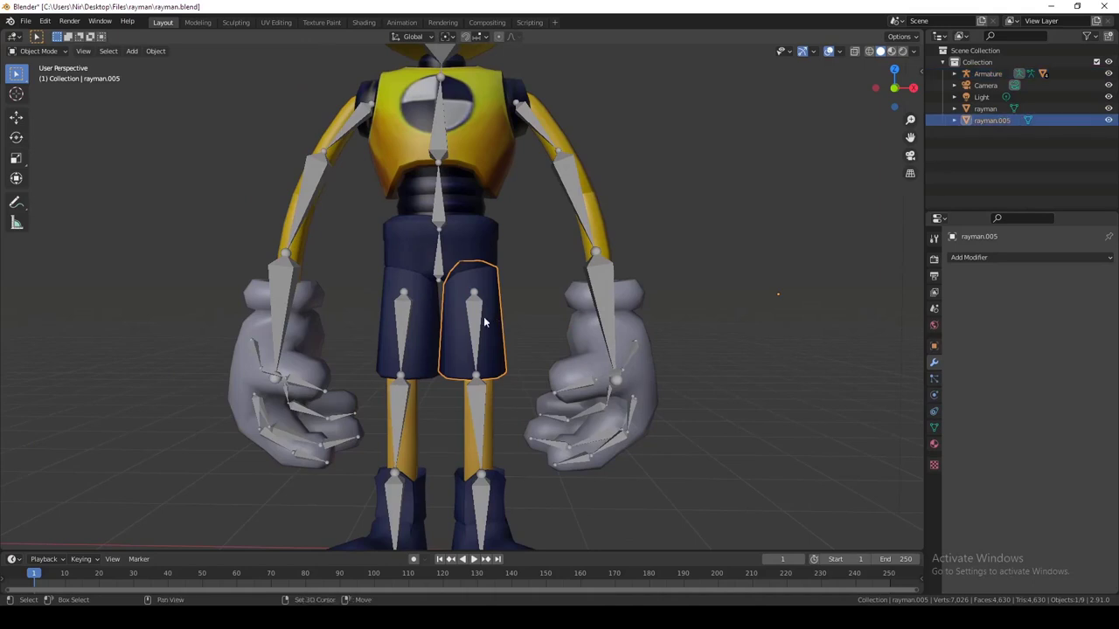
pyautogui.keyDown('shift'); pyautogui.click(491, 323); pyautogui.keyUp('shift')
pyautogui.keyDown('shift'); pyautogui.click(490, 323); pyautogui.keyUp('shift')
pyautogui.keyDown('shift'); pyautogui.click(478, 322); pyautogui.keyUp('shift')
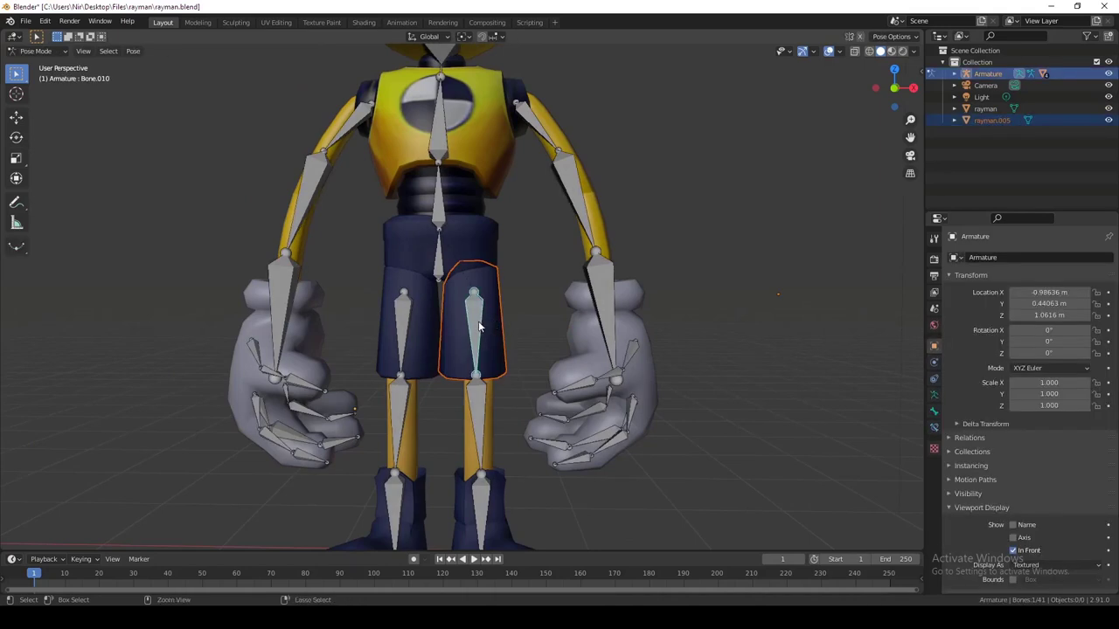
pyautogui.hotkey('ctrl', 'p')
pyautogui.click(478, 321)
pyautogui.press('r')
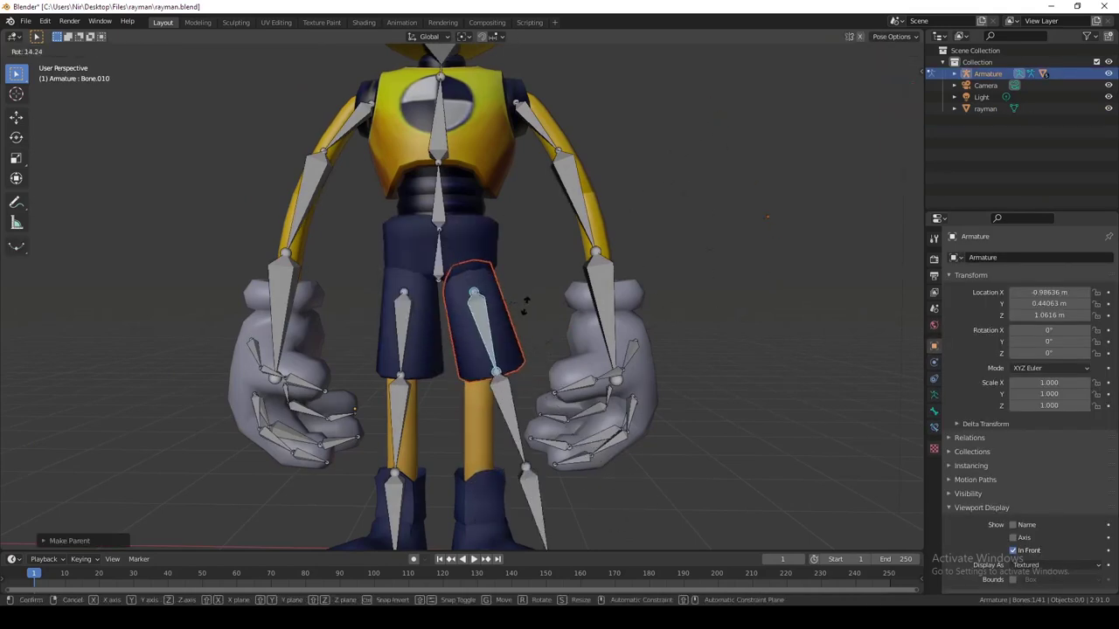
# Step: In Edit Mode on the rayman mesh, select the linked disc inside the waistband and try moving it out beside the hips
pyautogui.click(419, 331)
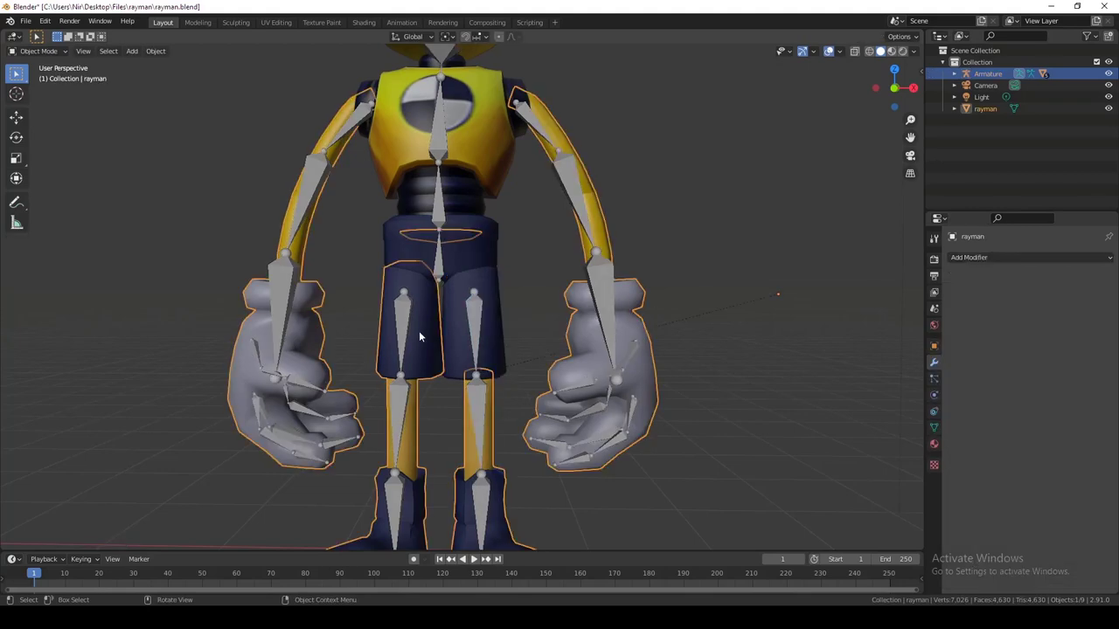
pyautogui.keyDown('shift'); pyautogui.moveTo(437, 331); pyautogui.dragTo(483, 328, button='middle'); pyautogui.keyUp('shift')
pyautogui.scroll(2, 483, 326)
pyautogui.press('Tab')
pyautogui.press('Tab')
pyautogui.moveTo(490, 284); pyautogui.dragTo(486, 324, button='middle')
pyautogui.click(517, 281)
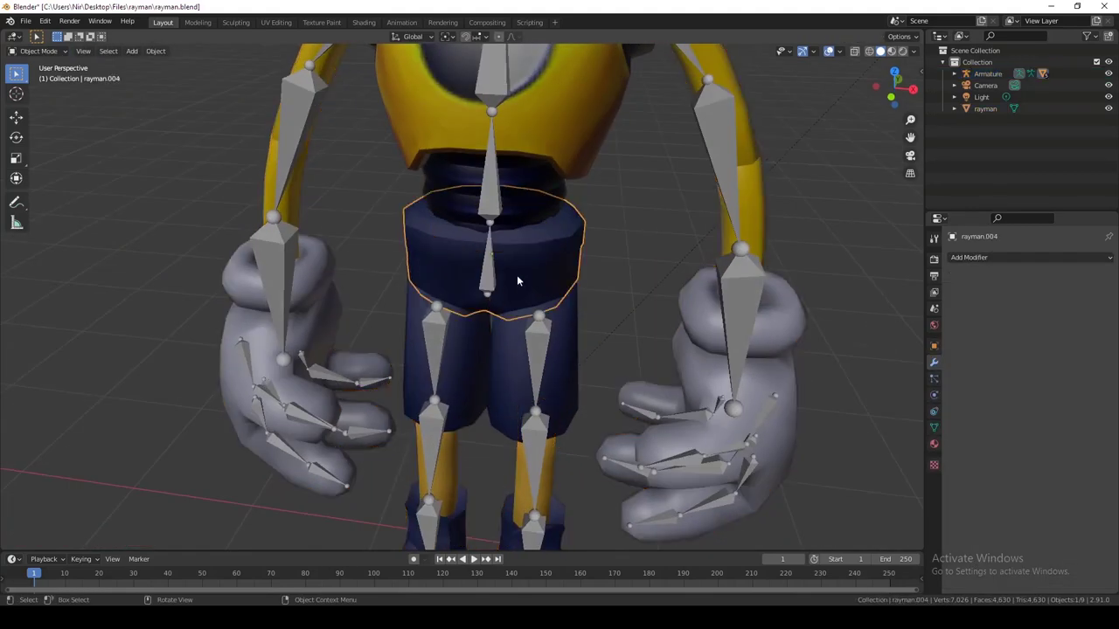
pyautogui.scroll(10, 472, 337)
pyautogui.press('Tab')
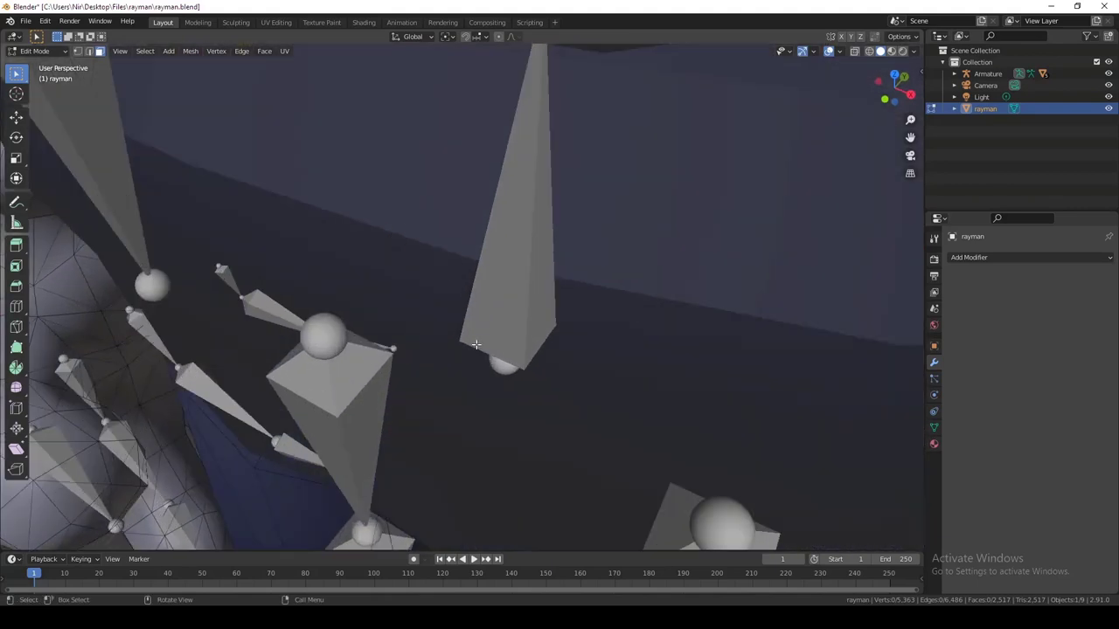
pyautogui.moveTo(476, 344); pyautogui.dragTo(519, 339, button='middle')
pyautogui.scroll(-5, 556, 305)
pyautogui.scroll(8, 557, 305)
pyautogui.moveTo(530, 275); pyautogui.dragTo(546, 314, button='middle')
pyautogui.scroll(-3, 456, 210)
pyautogui.scroll(2, 456, 210)
pyautogui.hotkey('ctrl', 'l')
pyautogui.scroll(-5, 459, 212)
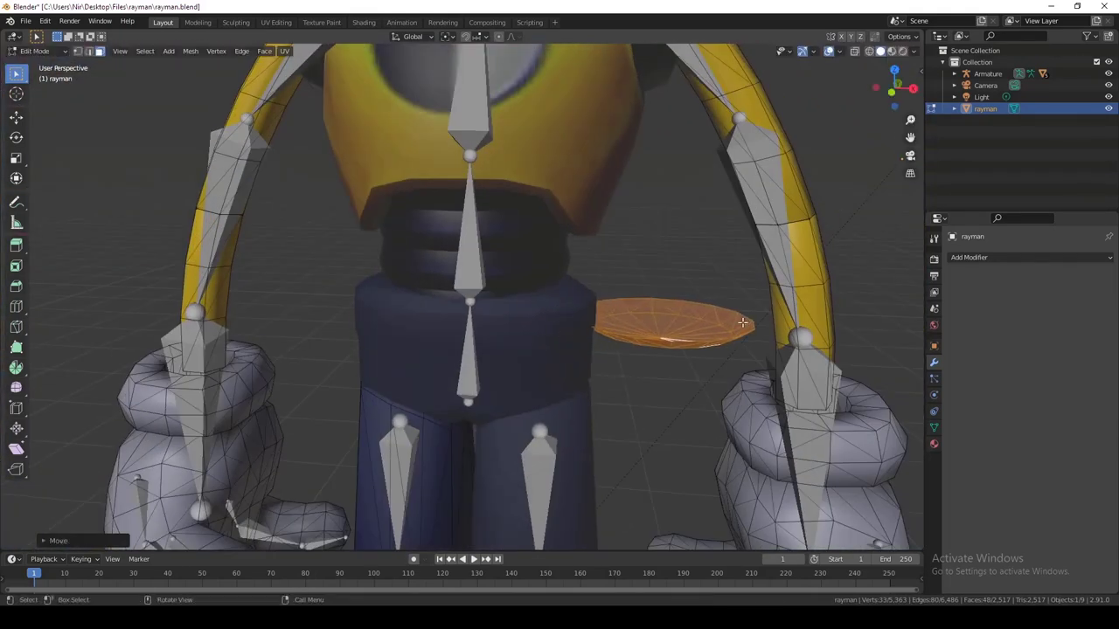
pyautogui.moveTo(742, 323); pyautogui.dragTo(590, 347, button='middle')
pyautogui.press('Tab')
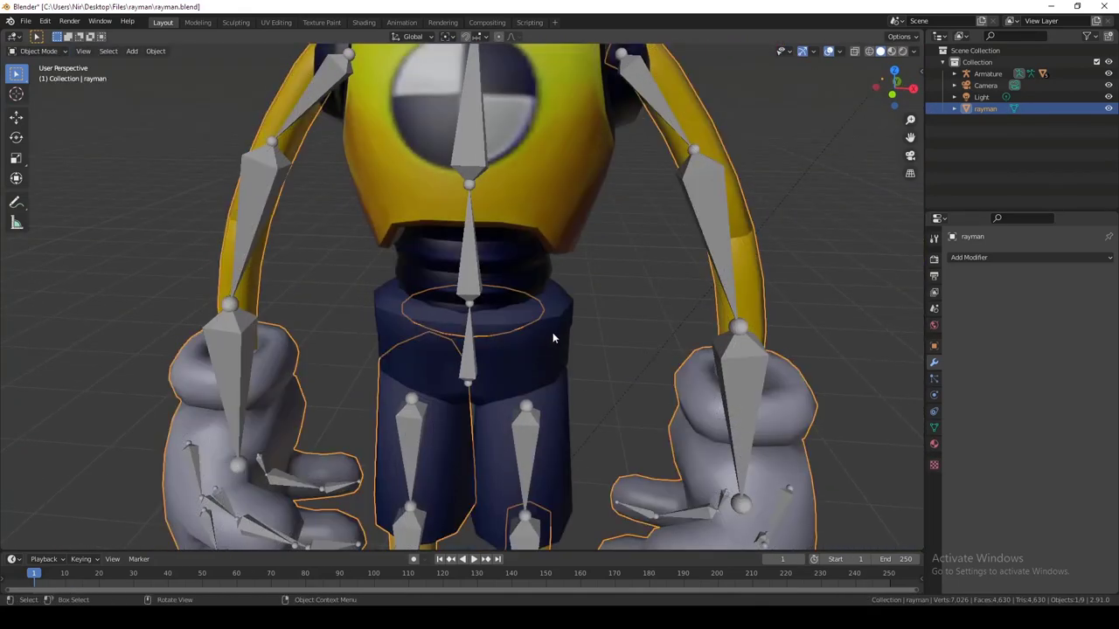
# Step: Select the linked faces of the waistband disc, separate them into their own object and return to Object Mode
pyautogui.press('Tab')
pyautogui.scroll(8, 536, 338)
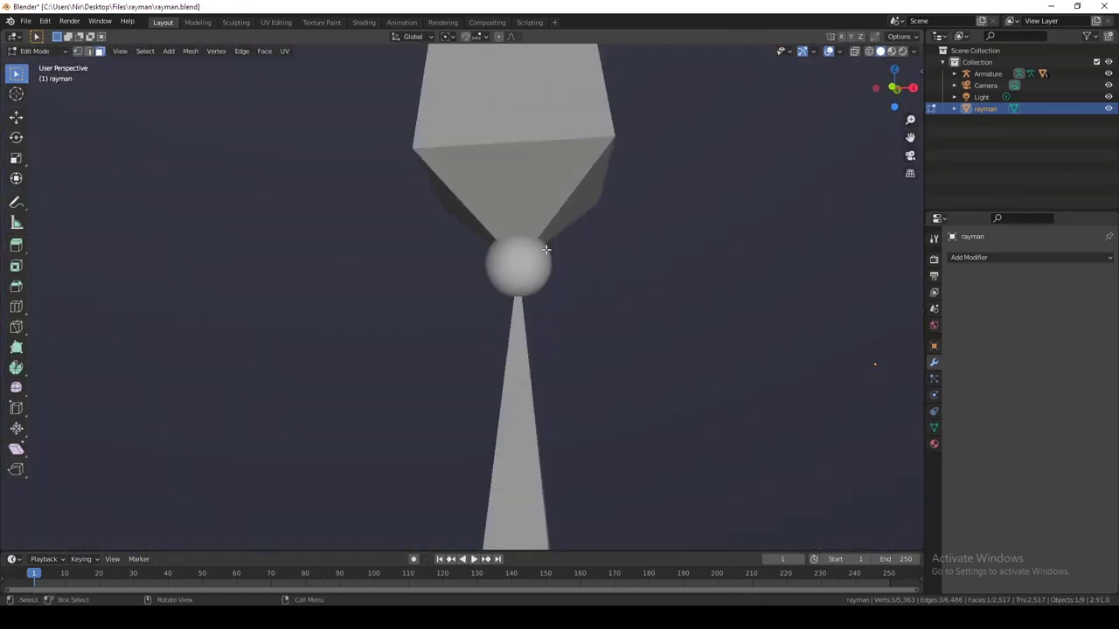
pyautogui.moveTo(547, 250); pyautogui.dragTo(433, 317, button='middle')
pyautogui.press('l')
pyautogui.scroll(-3, 466, 290)
pyautogui.scroll(5, 463, 290)
pyautogui.scroll(-10, 548, 321)
pyautogui.click(432, 317)
pyautogui.press('Tab')
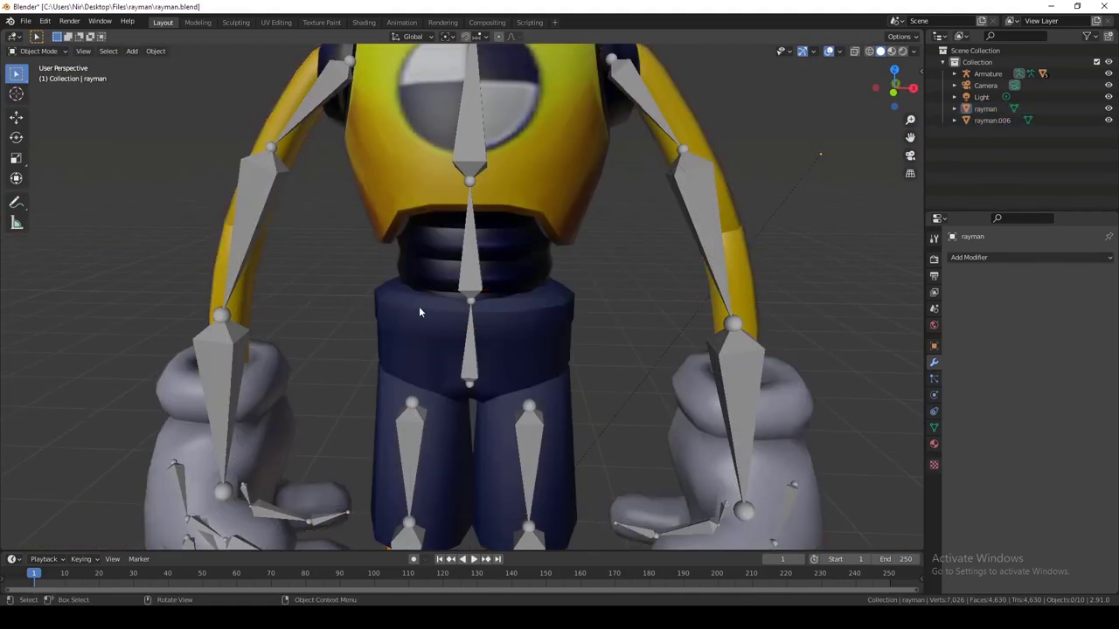
# Step: Select the separated disc together with the waist mesh and join the disc into the waist mesh
pyautogui.click(419, 312)
pyautogui.scroll(8, 432, 317)
pyautogui.moveTo(484, 284); pyautogui.dragTo(477, 310, button='middle')
pyautogui.click(478, 309)
pyautogui.scroll(-5, 480, 290)
pyautogui.scroll(5, 478, 285)
pyautogui.moveTo(443, 274); pyautogui.dragTo(367, 238, button='middle')
pyautogui.click(359, 235)
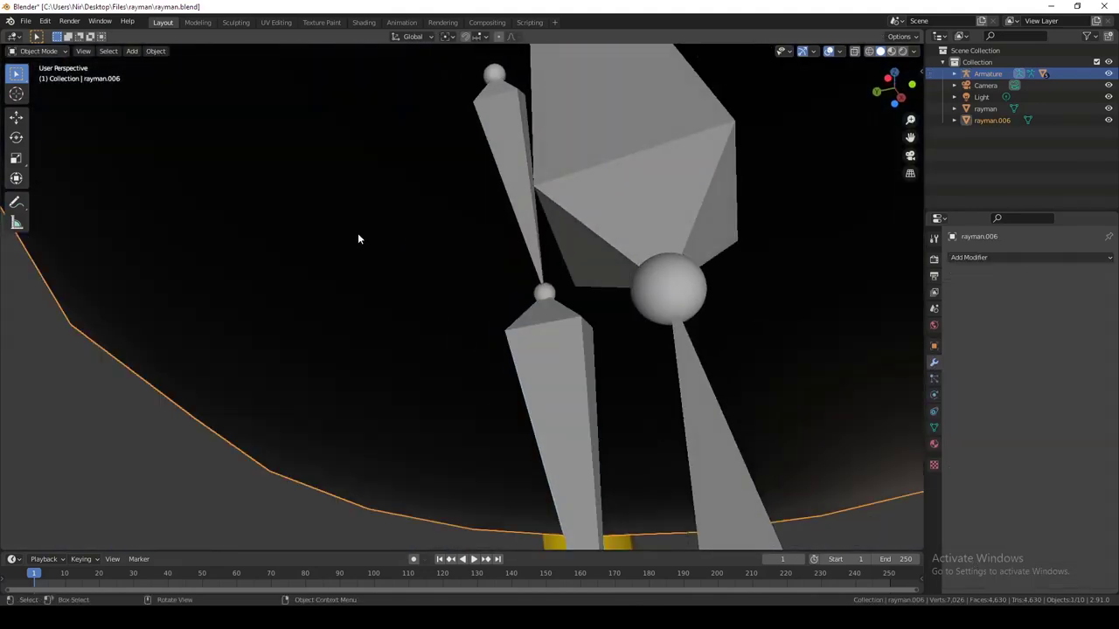
pyautogui.scroll(-6, 362, 238)
pyautogui.moveTo(406, 270); pyautogui.dragTo(464, 322, button='middle')
pyautogui.scroll(-5, 464, 323)
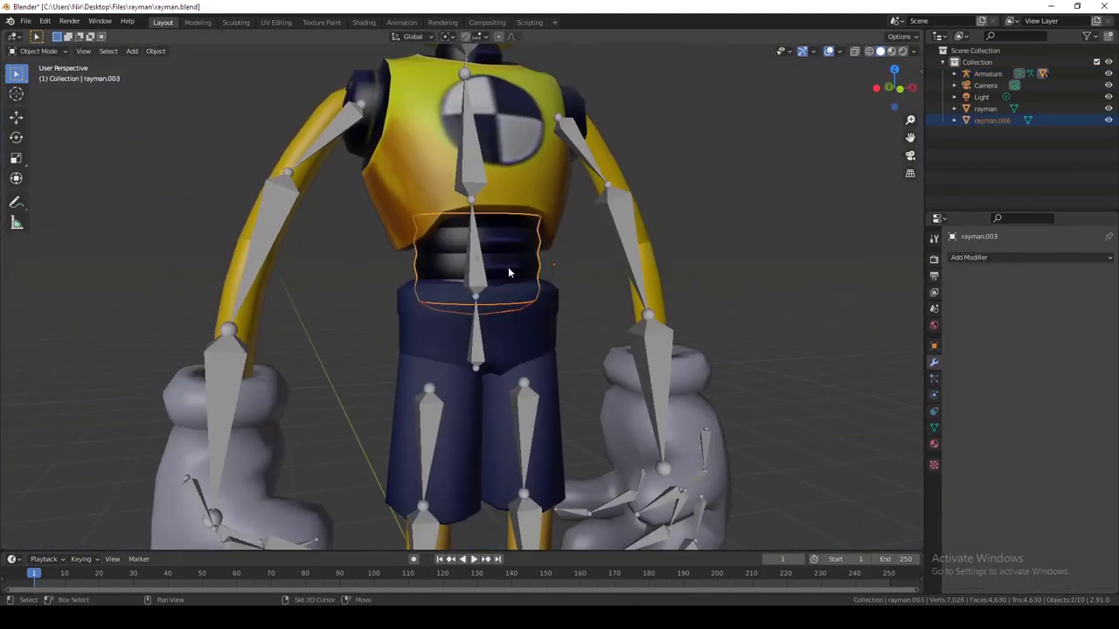
pyautogui.scroll(2, 508, 273)
pyautogui.hotkey('ctrl', 'p')
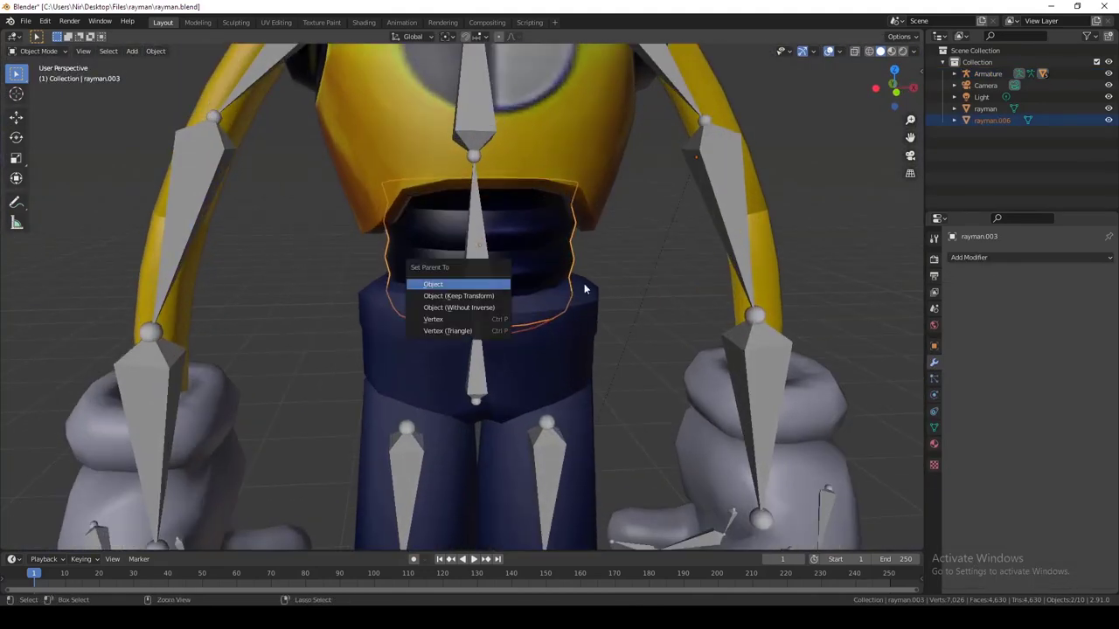
pyautogui.press('Return')
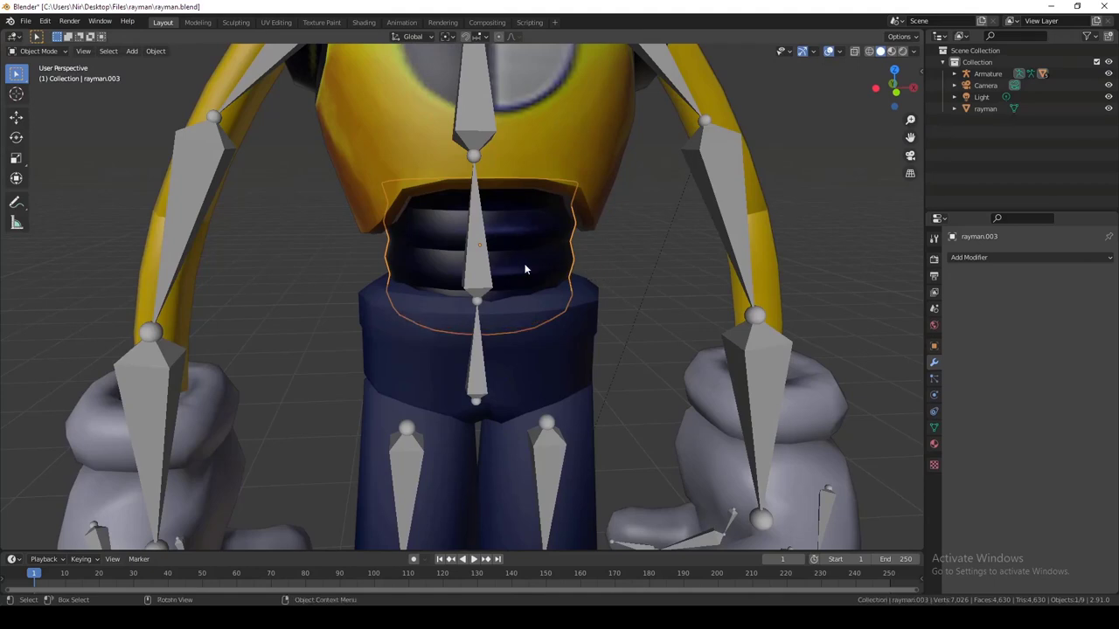
# Step: Parent the joined waist mesh to the spine bone inside the waist in Pose Mode
pyautogui.click(478, 269)
pyautogui.hotkey('ctrl', 'Tab')
pyautogui.click(542, 254)
pyautogui.keyDown('shift'); pyautogui.click(477, 259); pyautogui.keyUp('shift')
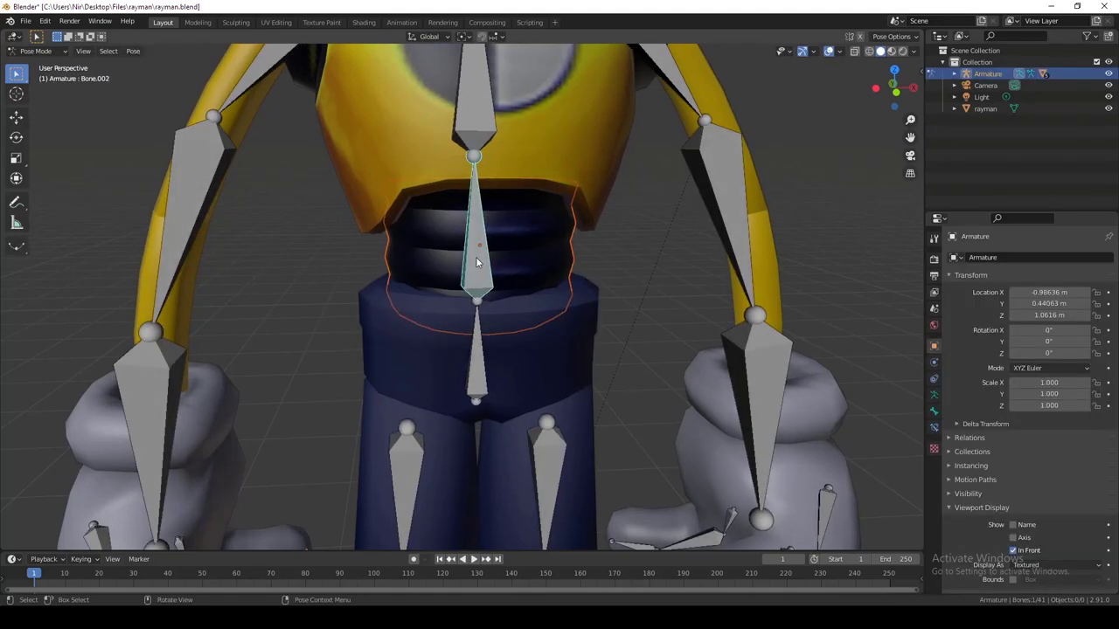
pyautogui.click(476, 257)
# Step: Rotate the waist bone to test how the joined waist mesh and the torso follow
pyautogui.press('r')
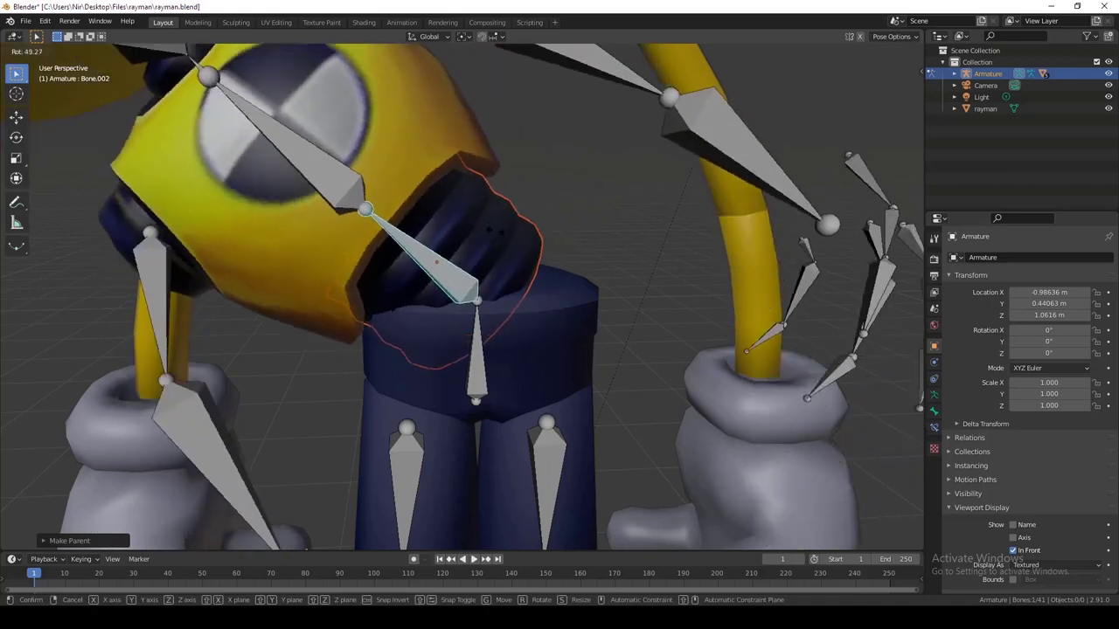
pyautogui.click(578, 288)
pyautogui.scroll(-5, 527, 223)
# Step: Rotate the chest bone to test the torso's movement and inspect the waist from several angles
pyautogui.press('r')
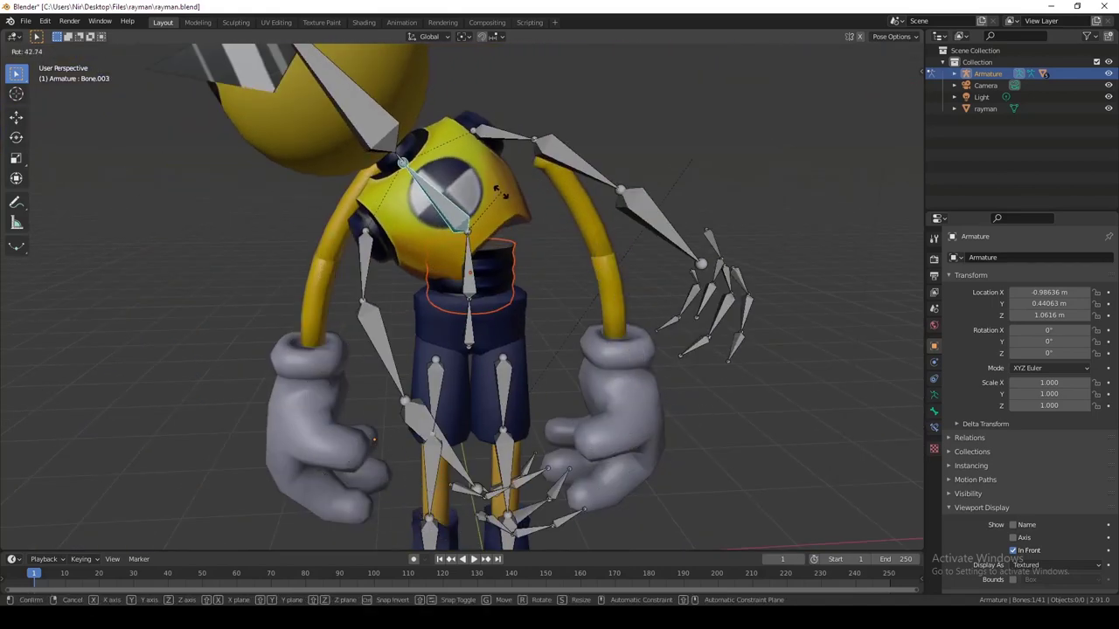
pyautogui.click(538, 191)
pyautogui.scroll(10, 538, 191)
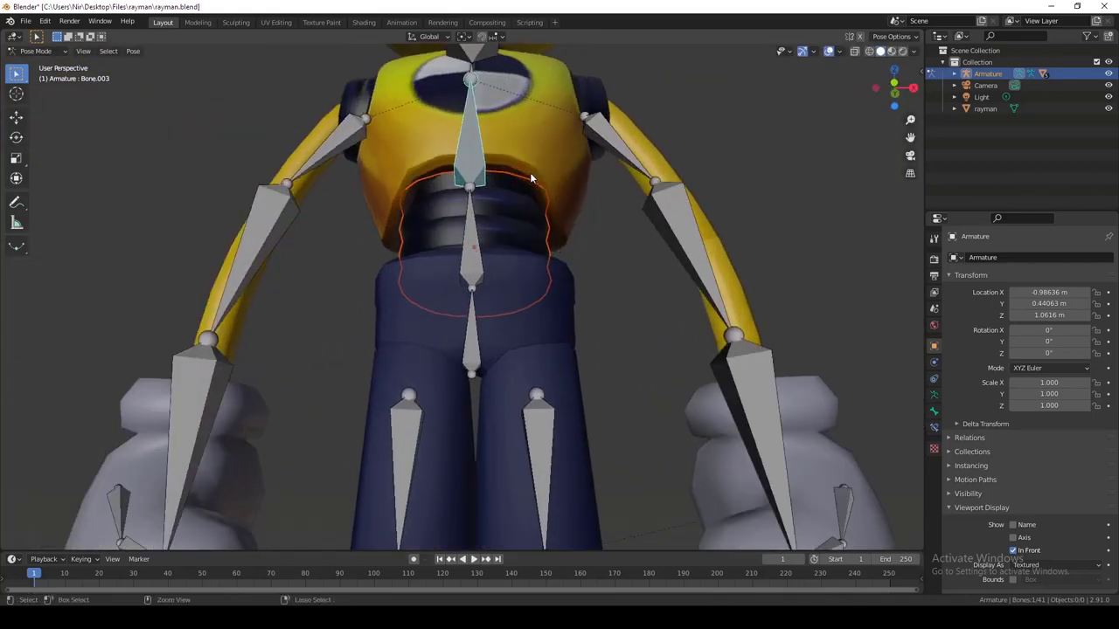
pyautogui.scroll(-10, 517, 253)
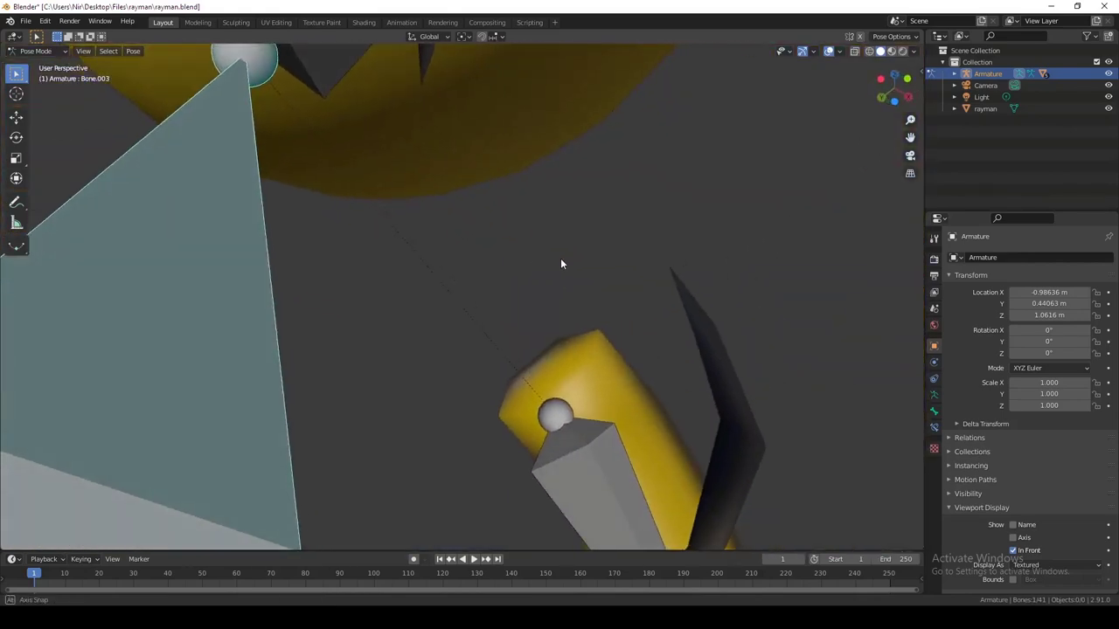
pyautogui.press('r')
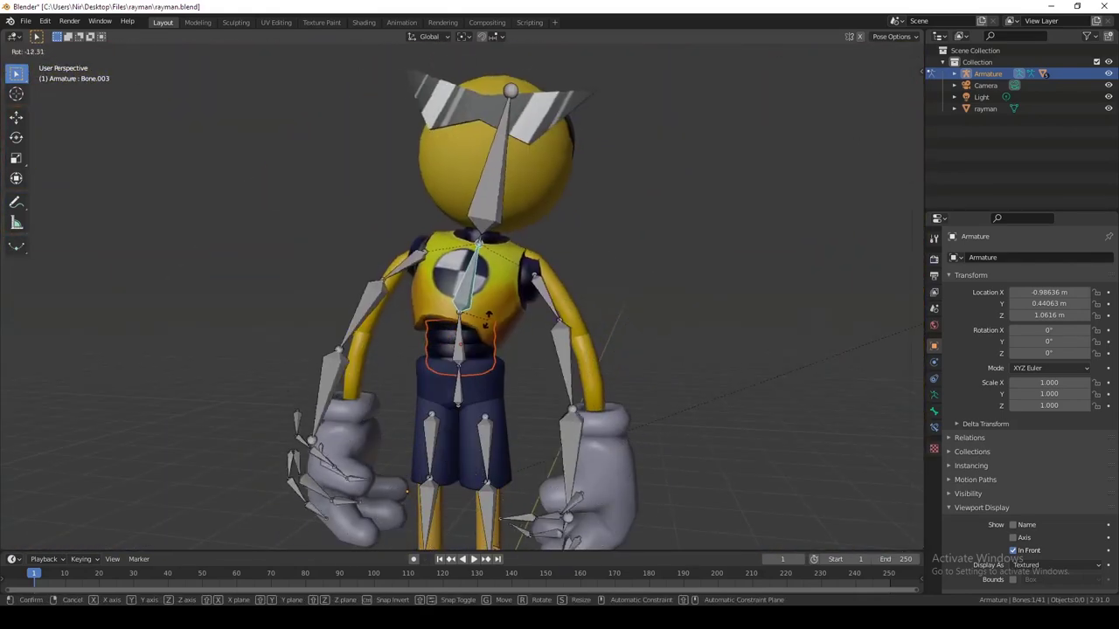
pyautogui.moveTo(488, 323); pyautogui.dragTo(493, 240, button='middle')
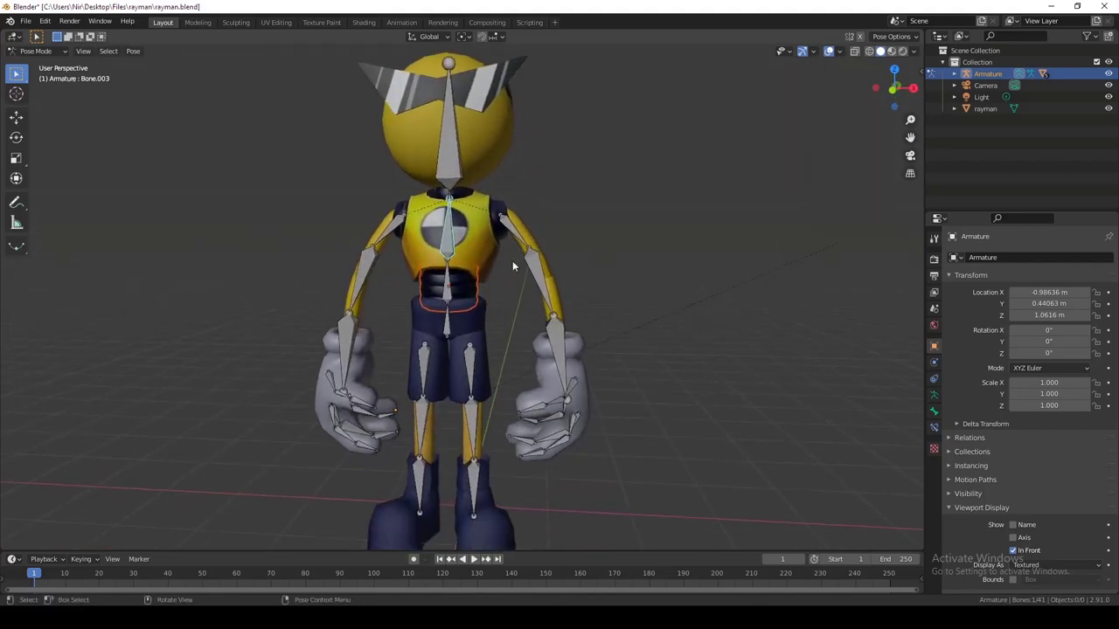
# Step: Select all linked faces of the character's left lower leg in Edit Mode and separate them into their own object
pyautogui.scroll(5, 502, 210)
pyautogui.click(472, 306)
pyautogui.scroll(4, 473, 286)
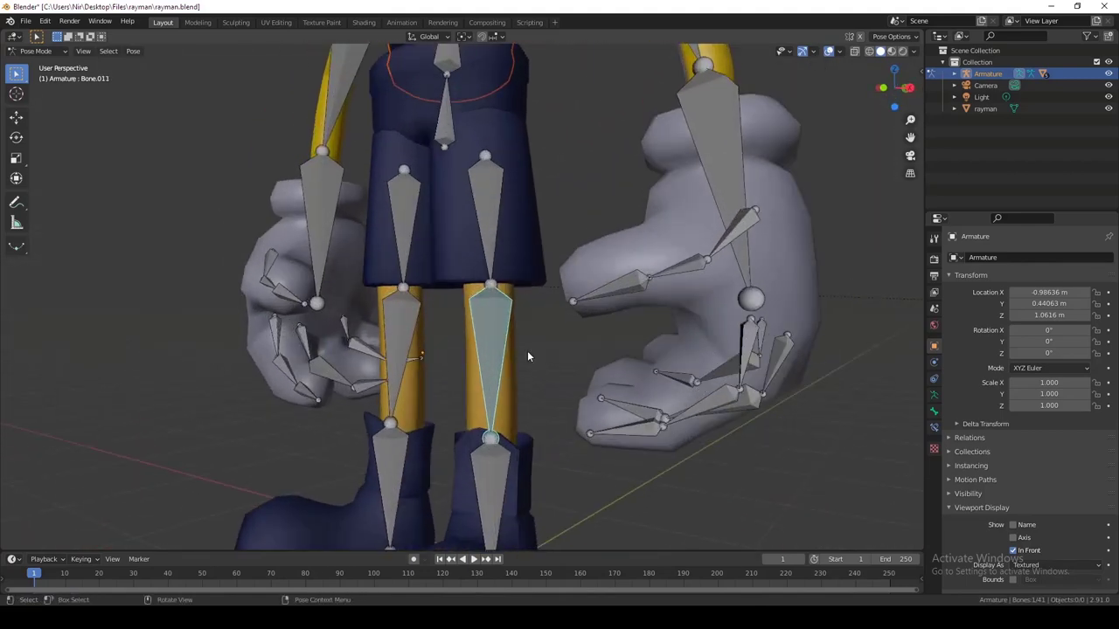
pyautogui.click(526, 351)
pyautogui.click(519, 352)
pyautogui.press('Tab')
pyautogui.scroll(1, 485, 306)
pyautogui.moveTo(485, 306); pyautogui.dragTo(430, 401, button='middle')
pyautogui.moveTo(344, 429); pyautogui.dragTo(600, 401, button='middle')
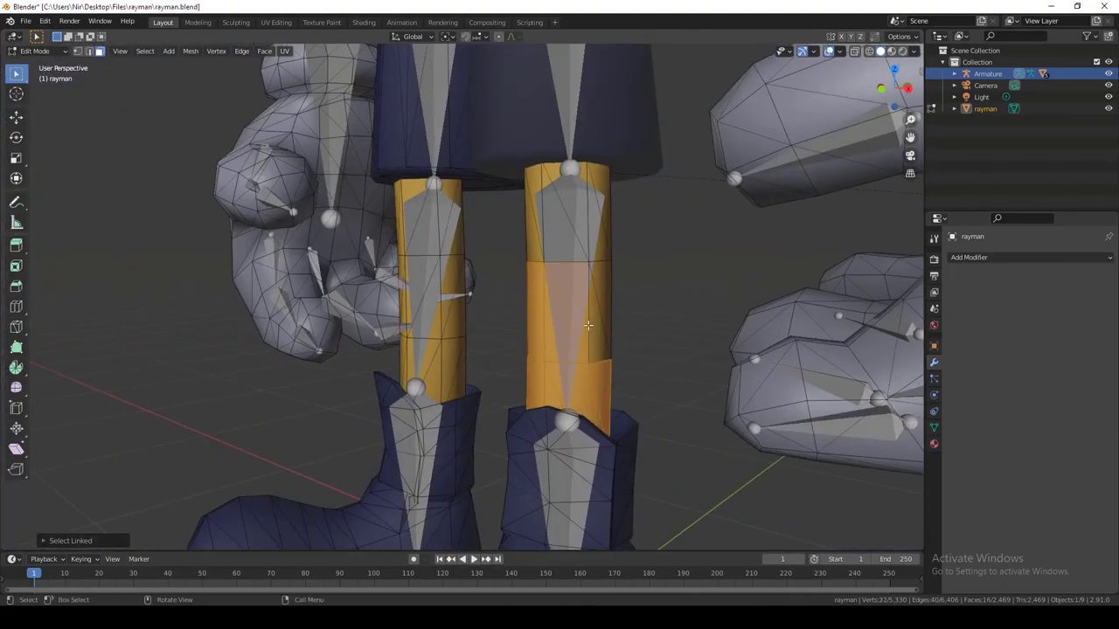
pyautogui.keyDown('shift'); pyautogui.click(589, 325); pyautogui.keyUp('shift')
pyautogui.moveTo(588, 325); pyautogui.dragTo(558, 316, button='middle')
pyautogui.moveTo(615, 231); pyautogui.dragTo(437, 245, button='middle')
pyautogui.moveTo(398, 333); pyautogui.dragTo(349, 303, button='middle')
pyautogui.keyDown('shift'); pyautogui.click(349, 303); pyautogui.keyUp('shift')
pyautogui.moveTo(363, 243); pyautogui.dragTo(528, 254, button='middle')
pyautogui.moveTo(507, 196); pyautogui.dragTo(550, 270, button='middle')
pyautogui.click(495, 270)
pyautogui.press('Tab')
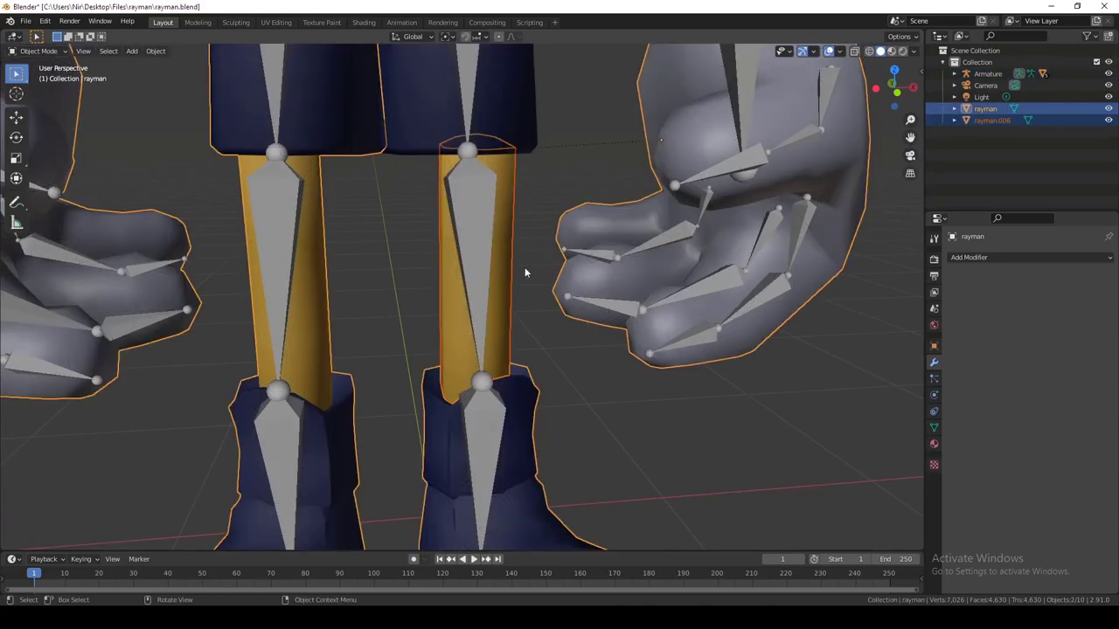
# Step: Parent the separated left lower-leg mesh to the left shin bone using the Bone option
pyautogui.click(489, 267)
pyautogui.hotkey('ctrl', 'p')
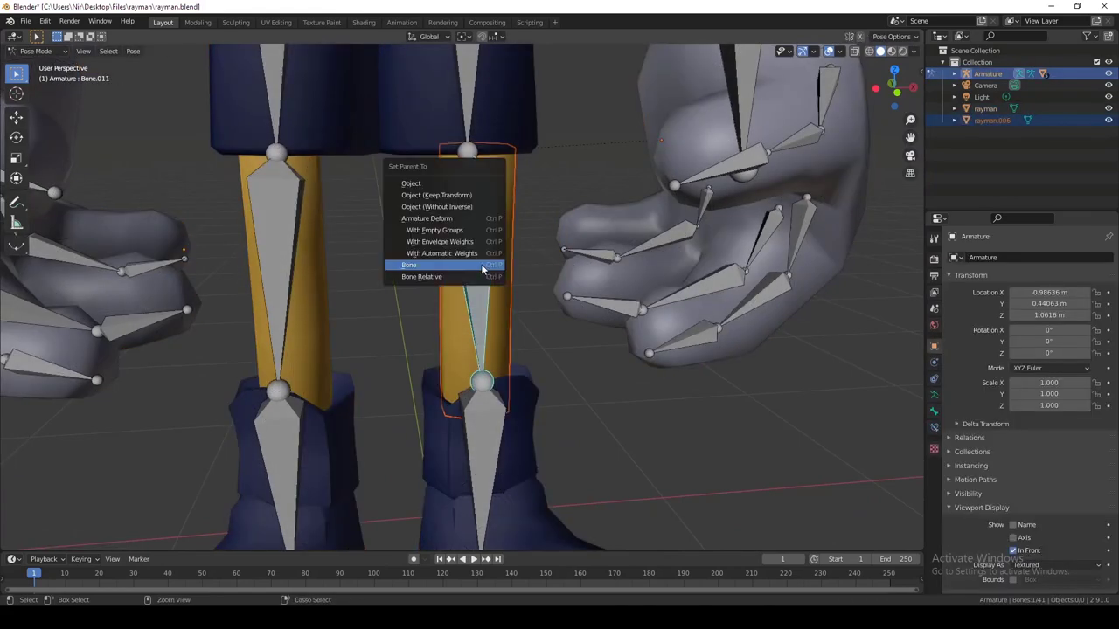
pyautogui.click(481, 265)
# Step: Rotate the left shin bone to test how the lower-leg mesh follows, and undo the rotation
pyautogui.moveTo(476, 257); pyautogui.dragTo(607, 249, button='middle')
pyautogui.press('r')
pyautogui.click(498, 341)
pyautogui.moveTo(497, 341); pyautogui.dragTo(366, 333, button='middle')
pyautogui.hotkey('ctrl', 'z')
# Step: Select all linked faces of the character's right lower leg in Edit Mode and separate them into their own object
pyautogui.click(408, 274)
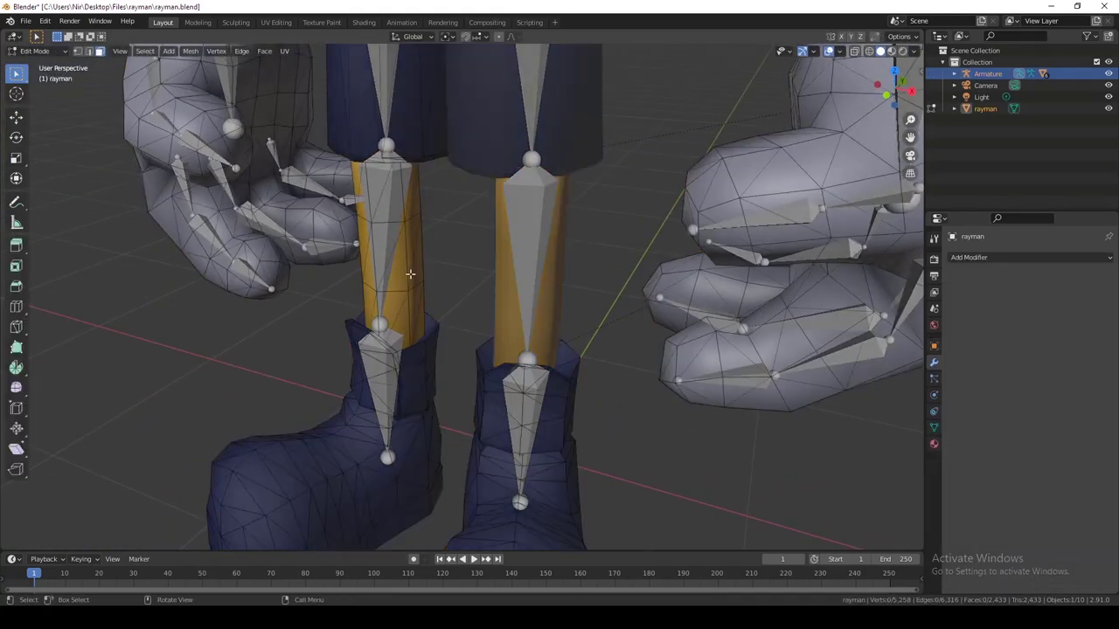
pyautogui.press('Tab')
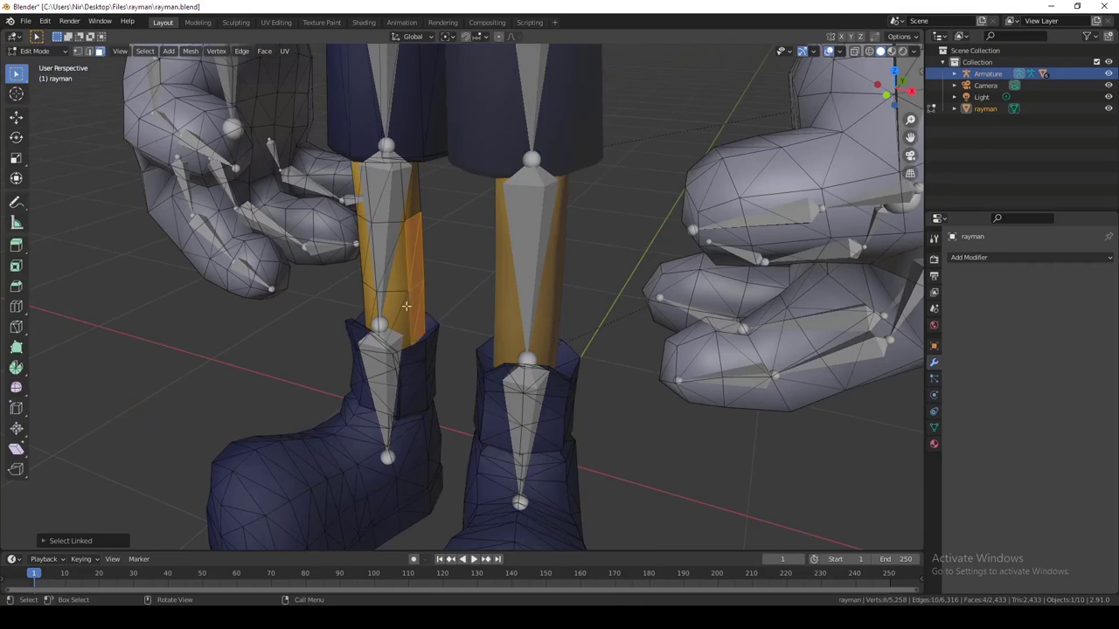
pyautogui.moveTo(367, 275); pyautogui.dragTo(479, 254, button='middle')
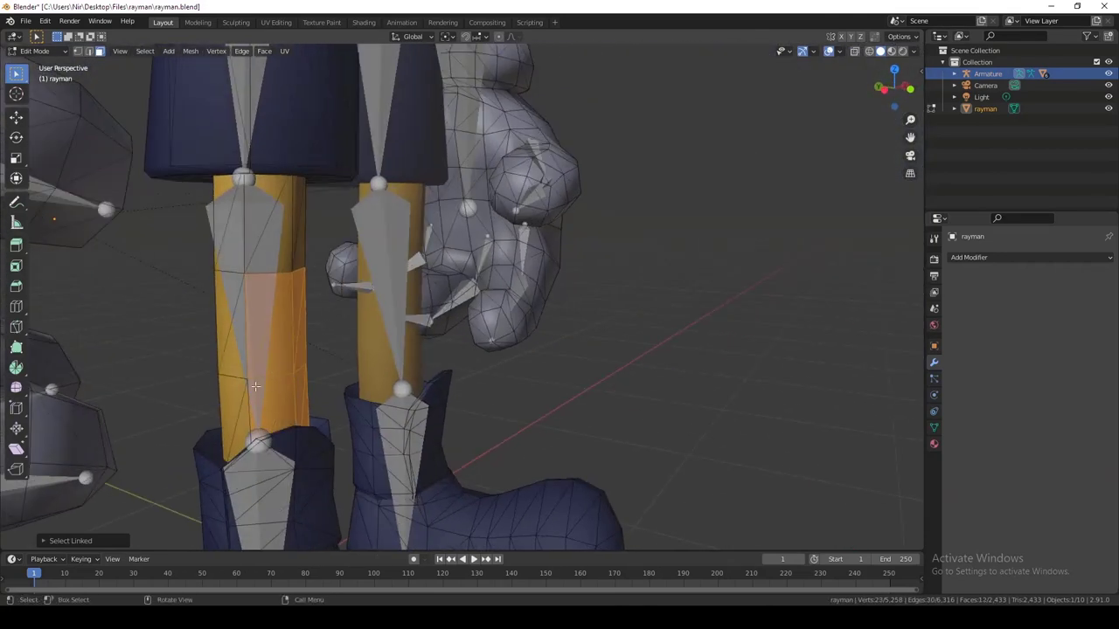
pyautogui.moveTo(234, 343); pyautogui.dragTo(450, 326, button='middle')
pyautogui.press('l')
pyautogui.press('l')
pyautogui.press('l')
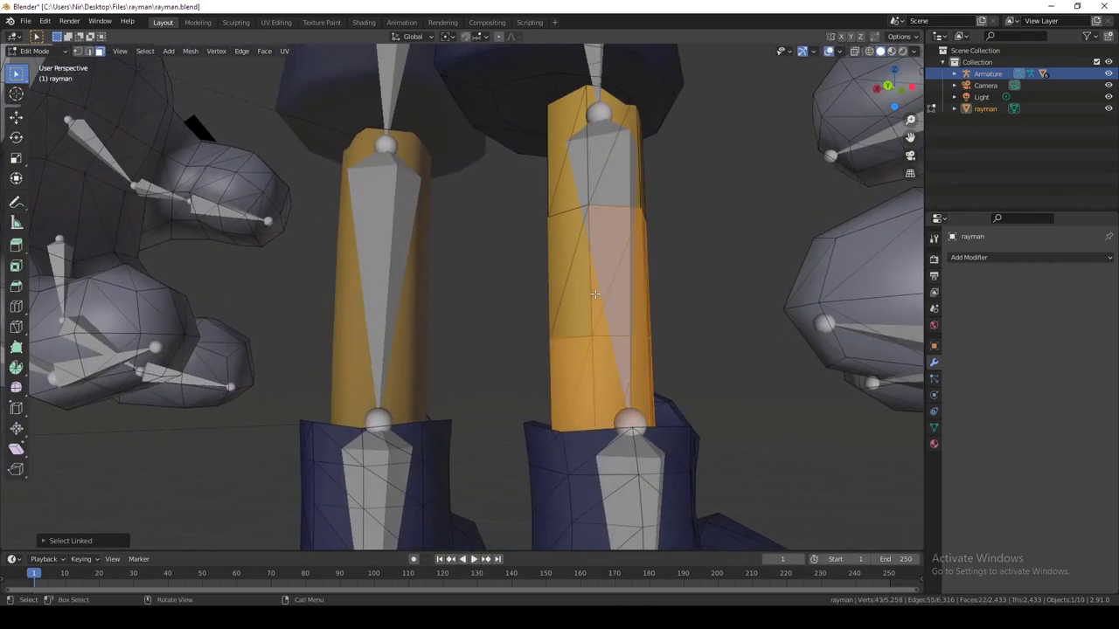
pyautogui.press('l')
pyautogui.press('l')
pyautogui.moveTo(540, 185); pyautogui.dragTo(232, 238, button='middle')
pyautogui.press('l')
pyautogui.press('l')
pyautogui.keyDown('shift'); pyautogui.click(229, 260); pyautogui.keyUp('shift')
pyautogui.keyDown('shift'); pyautogui.click(252, 252); pyautogui.keyUp('shift')
pyautogui.press('p')
pyautogui.click(234, 235)
pyautogui.press('Tab')
# Step: Parent the separated right lower-leg mesh to the right shin bone using the Bone option
pyautogui.click(326, 261)
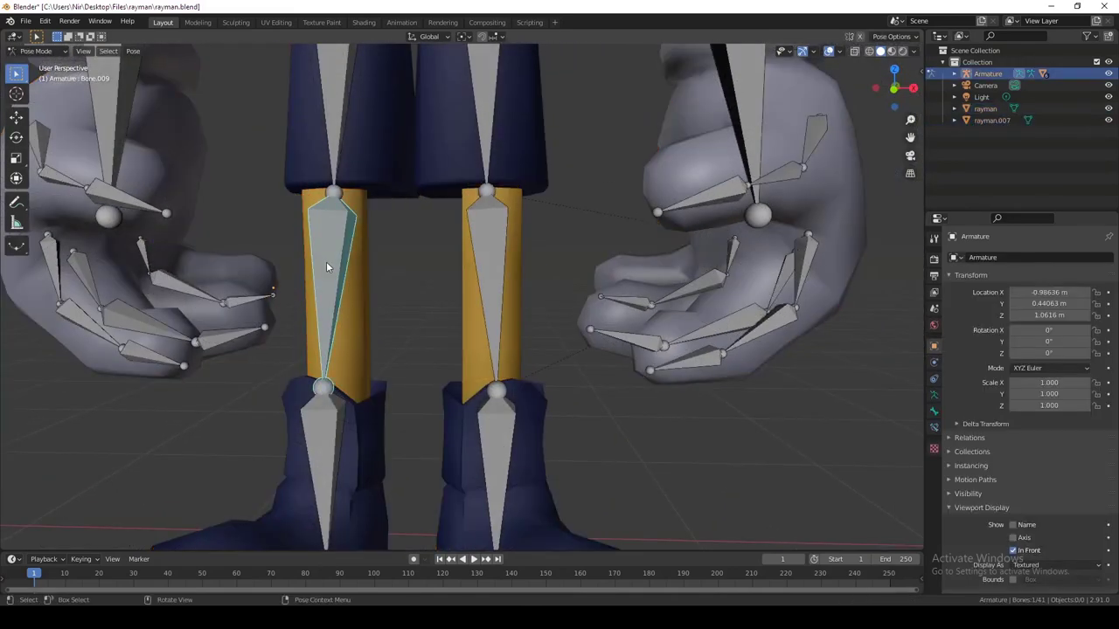
pyautogui.keyDown('shift'); pyautogui.click(341, 263); pyautogui.keyUp('shift')
pyautogui.hotkey('ctrl', 'Tab')
pyautogui.hotkey('ctrl', 'p')
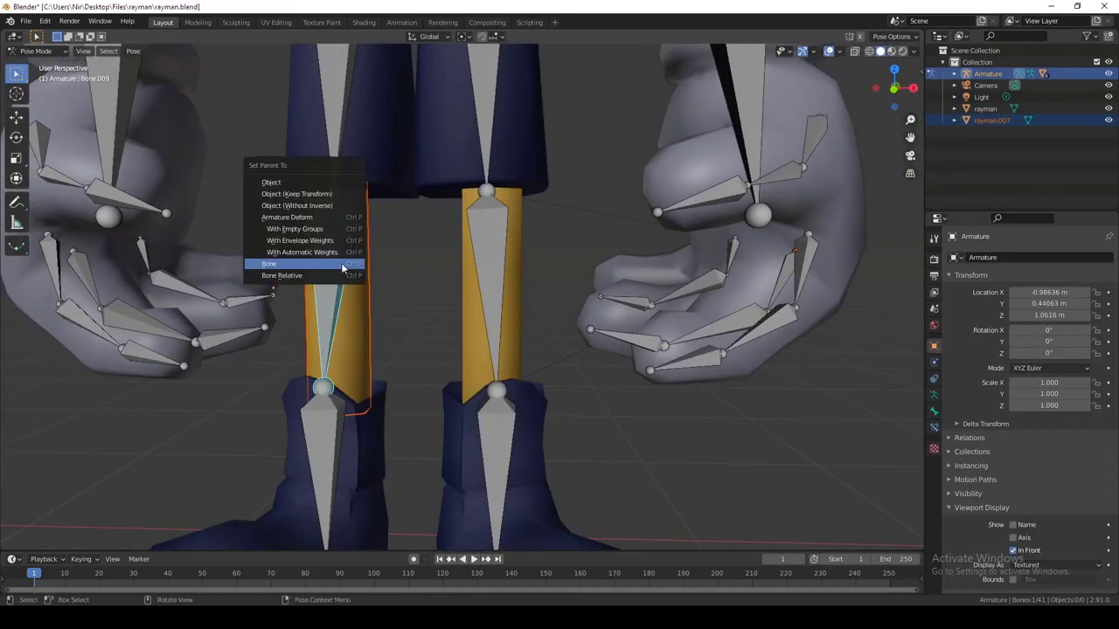
pyautogui.click(343, 264)
# Step: Rotate the right and left shin bones in turn to test how both lower-leg meshes follow
pyautogui.scroll(-3, 343, 266)
pyautogui.press('r')
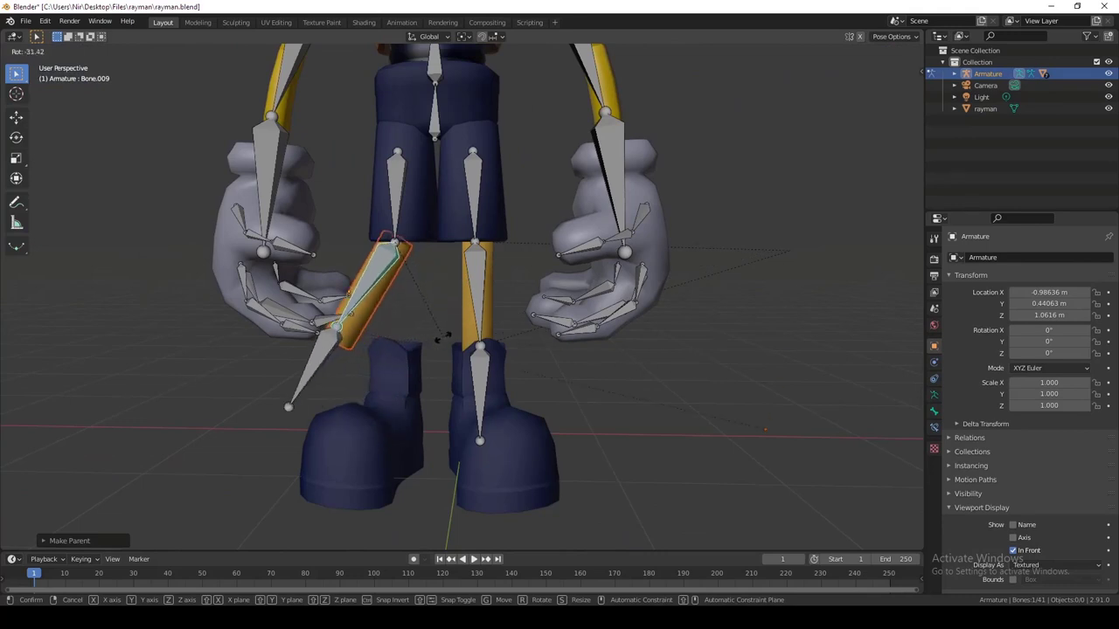
pyautogui.press('Escape')
pyautogui.press('r')
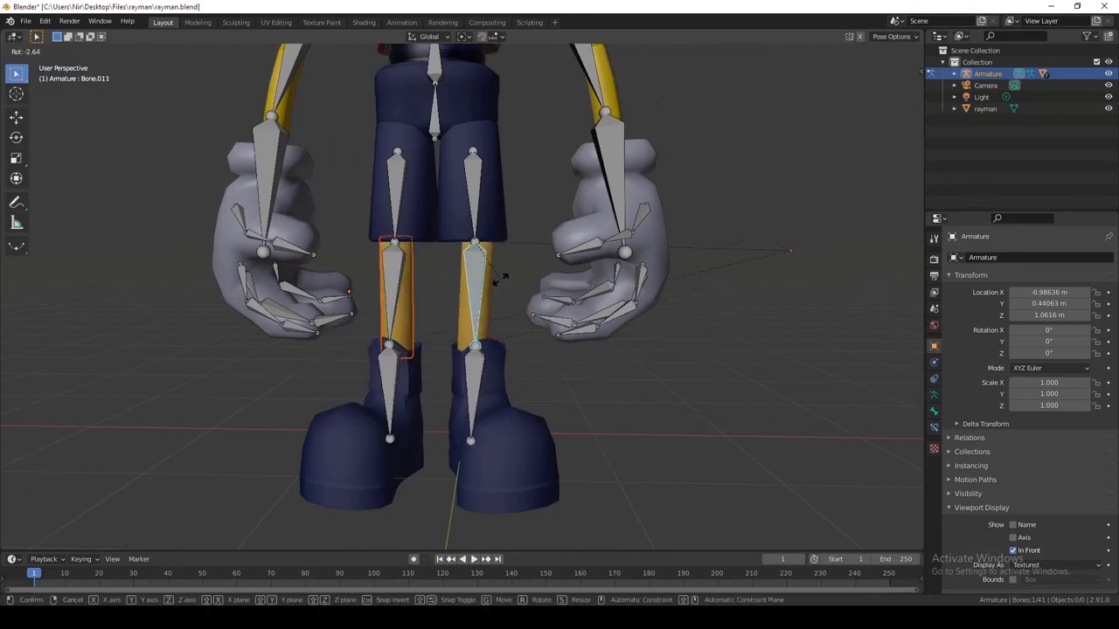
pyautogui.click(501, 266)
pyautogui.moveTo(501, 266)
pyautogui.mouseDown(button='middle')
pyautogui.moveTo(392, 270)
pyautogui.moveTo(343, 226)
pyautogui.moveTo(397, 198)
pyautogui.moveTo(652, 192)
pyautogui.moveTo(492, 251)
pyautogui.mouseUp(button='middle')
pyautogui.scroll(1, 492, 253)
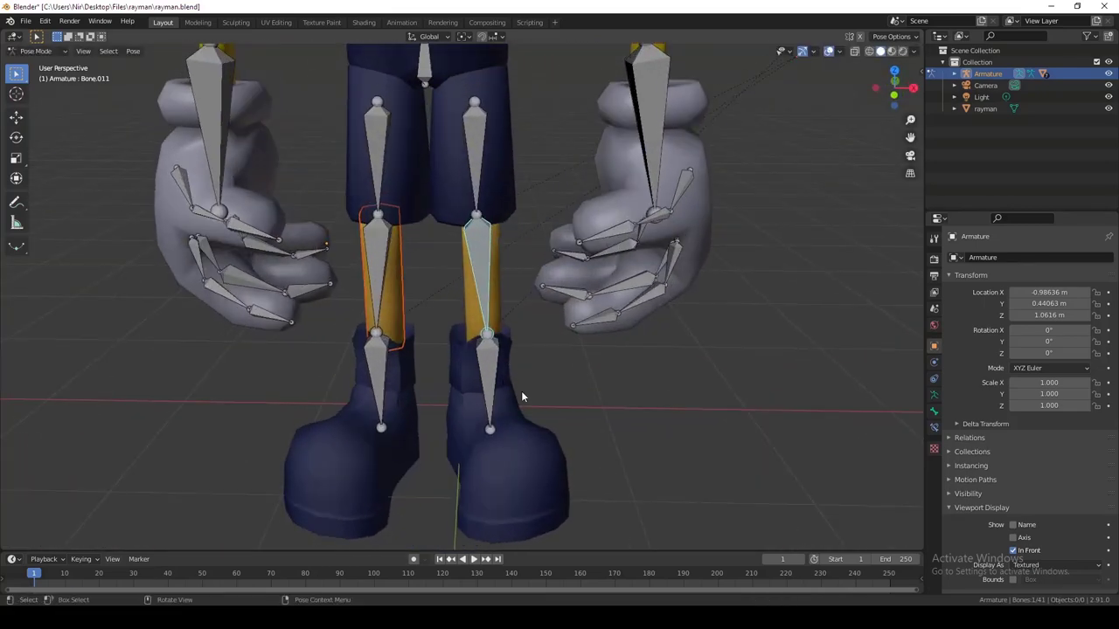
# Step: Open the remaining body mesh in Edit Mode with wireframe shading and try box-selecting the character's left boot
pyautogui.hotkey('ctrl', 'Tab')
pyautogui.click(511, 428)
pyautogui.press('Tab')
pyautogui.moveTo(553, 422); pyautogui.dragTo(536, 431, button='middle')
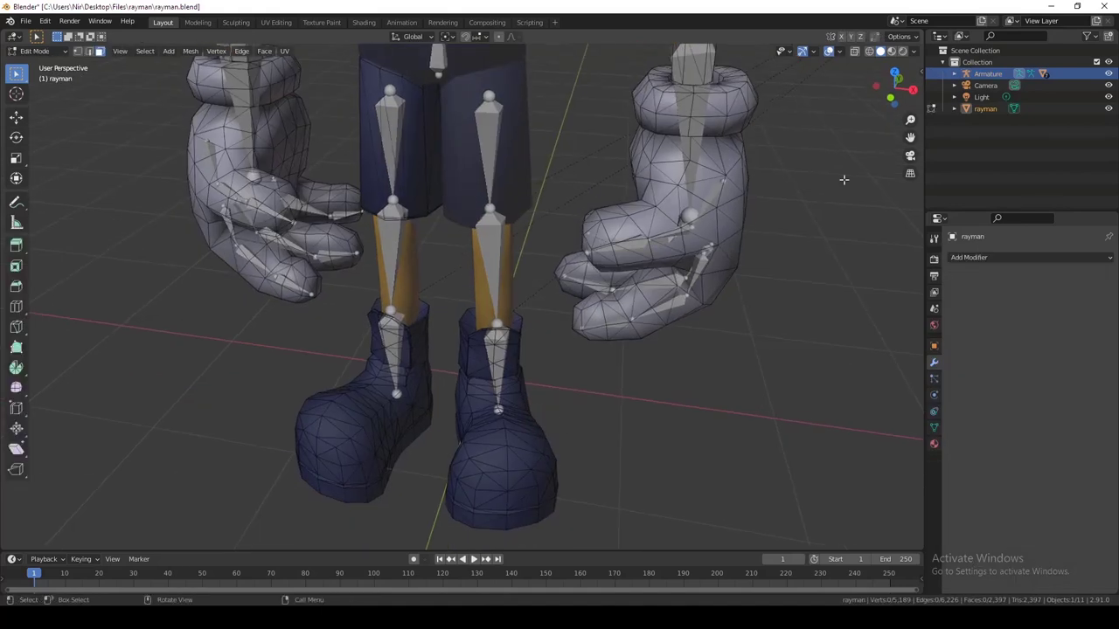
pyautogui.click(869, 50)
pyautogui.moveTo(445, 294); pyautogui.dragTo(579, 552)
pyautogui.moveTo(580, 552); pyautogui.dragTo(564, 411, button='middle')
pyautogui.hotkey('alt', 'a')
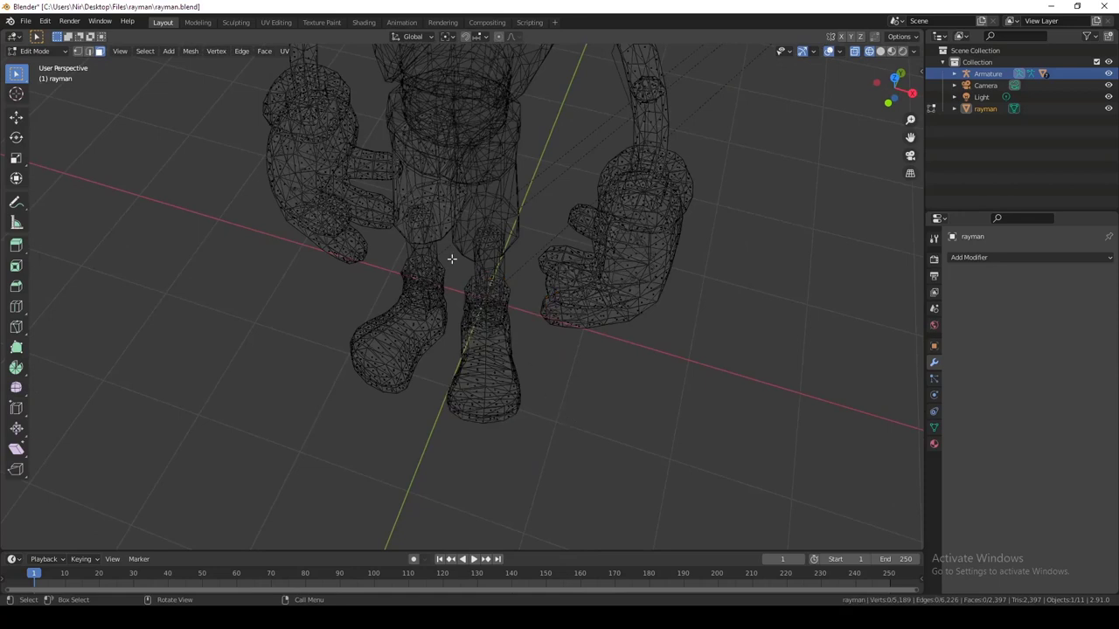
# Step: Box-select the entire left boot, restore solid shading and separate the boot into its own object
pyautogui.moveTo(448, 260); pyautogui.dragTo(525, 485)
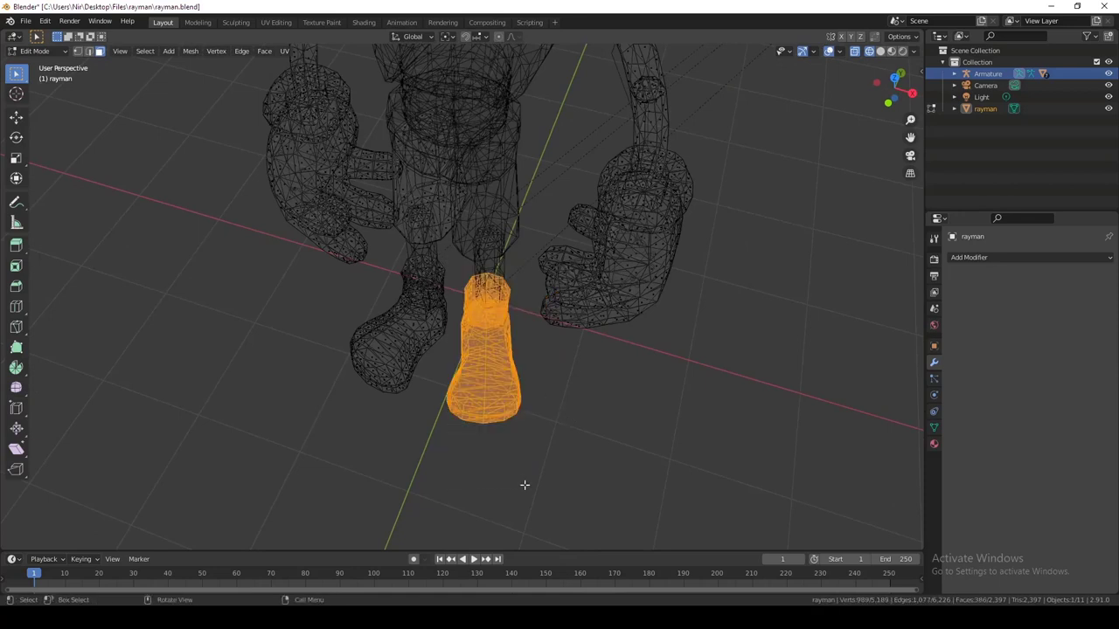
pyautogui.click(880, 53)
pyautogui.moveTo(560, 229); pyautogui.dragTo(516, 183, button='middle')
pyautogui.press('p')
pyautogui.click(498, 180)
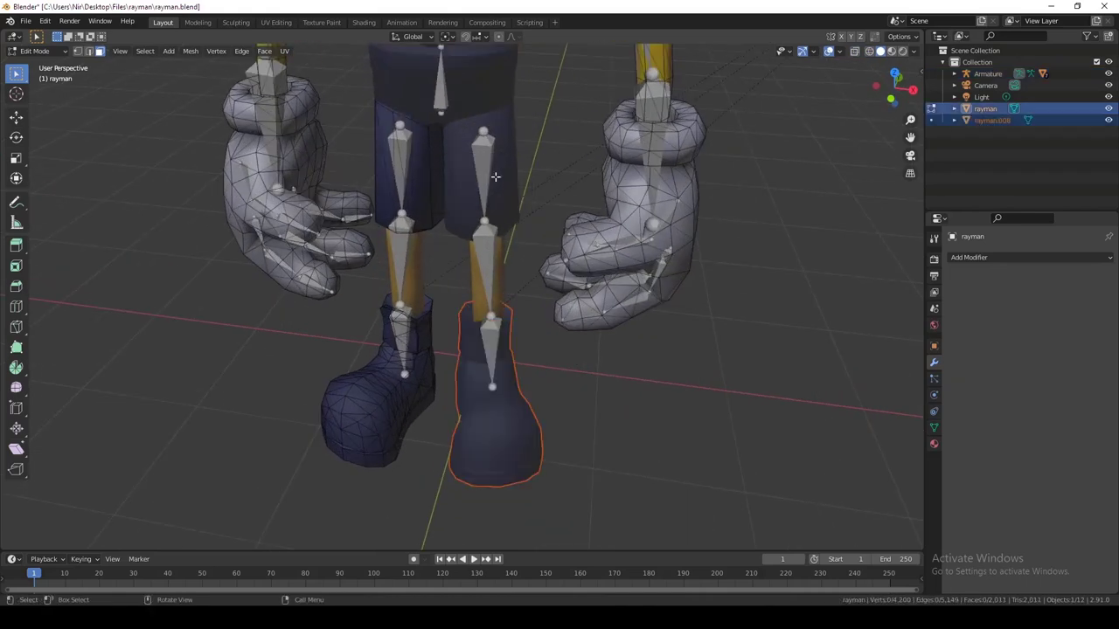
pyautogui.press('Tab')
# Step: Box-select the character's right boot in wireframe shading and separate it into its own object
pyautogui.click(414, 416)
pyautogui.moveTo(424, 400); pyautogui.dragTo(481, 358, button='middle')
pyautogui.press('Tab')
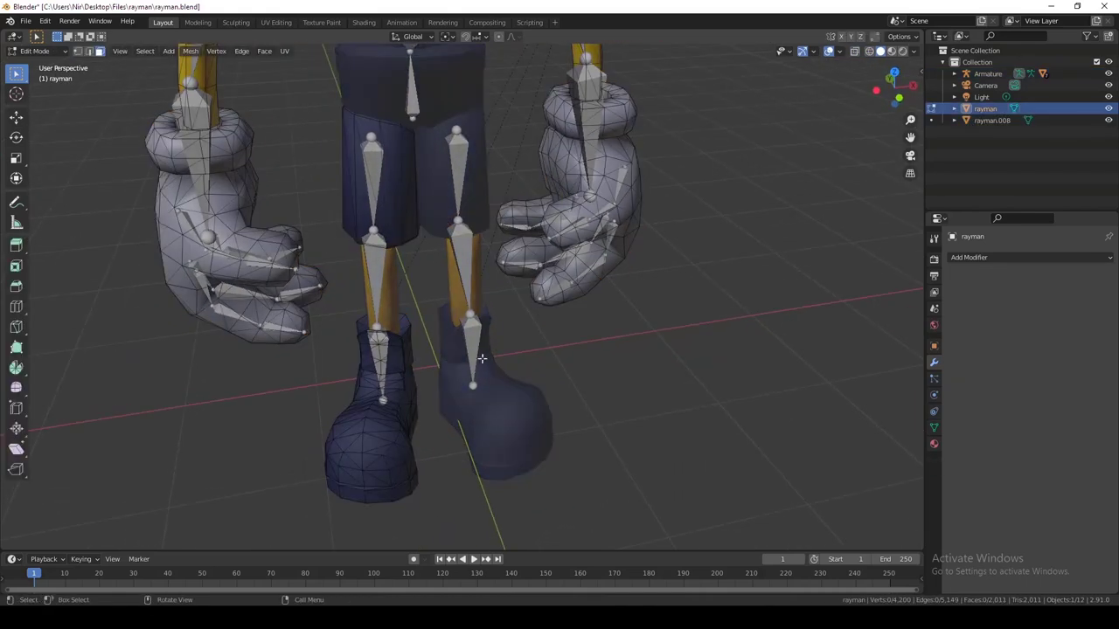
pyautogui.click(868, 53)
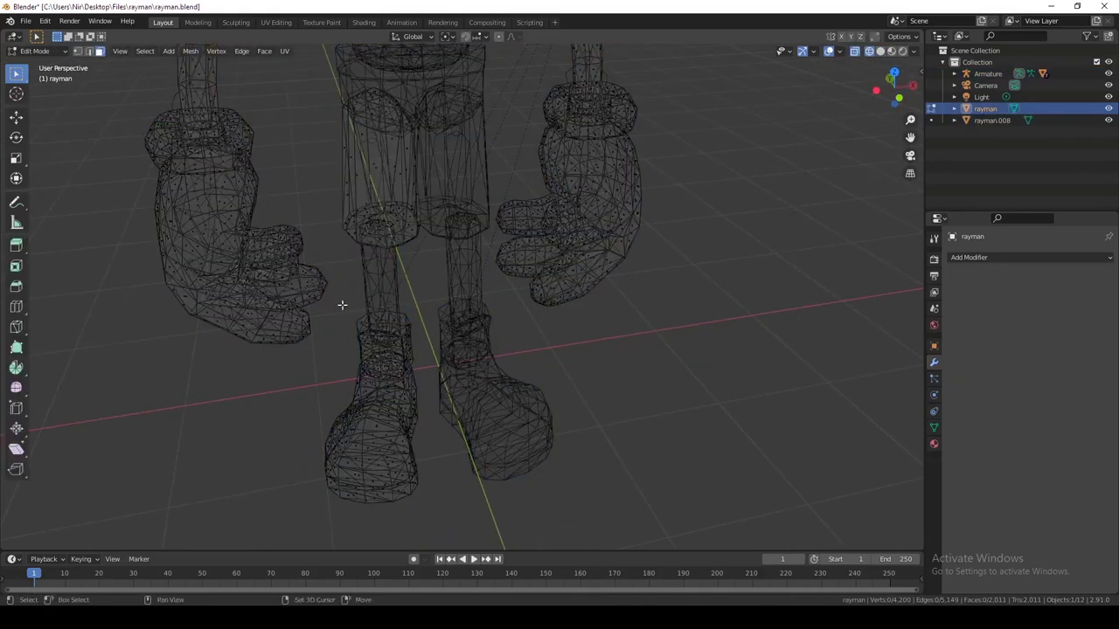
pyautogui.moveTo(340, 300); pyautogui.dragTo(430, 466)
pyautogui.press('l')
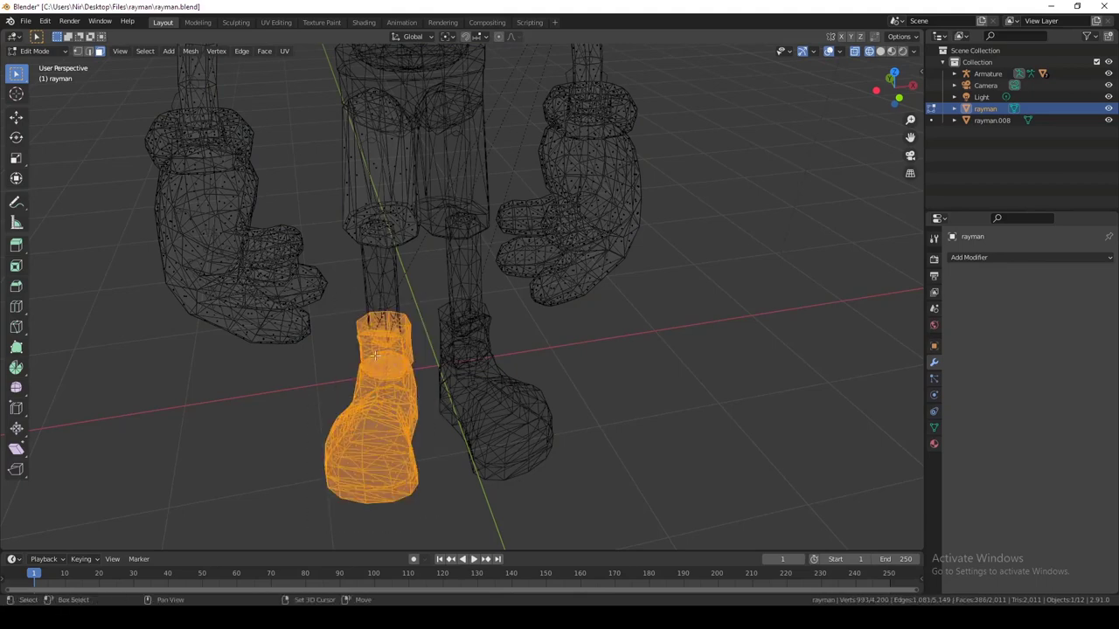
pyautogui.keyDown('shift'); pyautogui.moveTo(416, 376); pyautogui.dragTo(339, 296); pyautogui.keyUp('shift')
pyautogui.press('p')
pyautogui.click(410, 355)
pyautogui.press('Tab')
# Step: Restore solid shading and parent the left boot mesh to the left foot bone using the Bone option
pyautogui.click(726, 252)
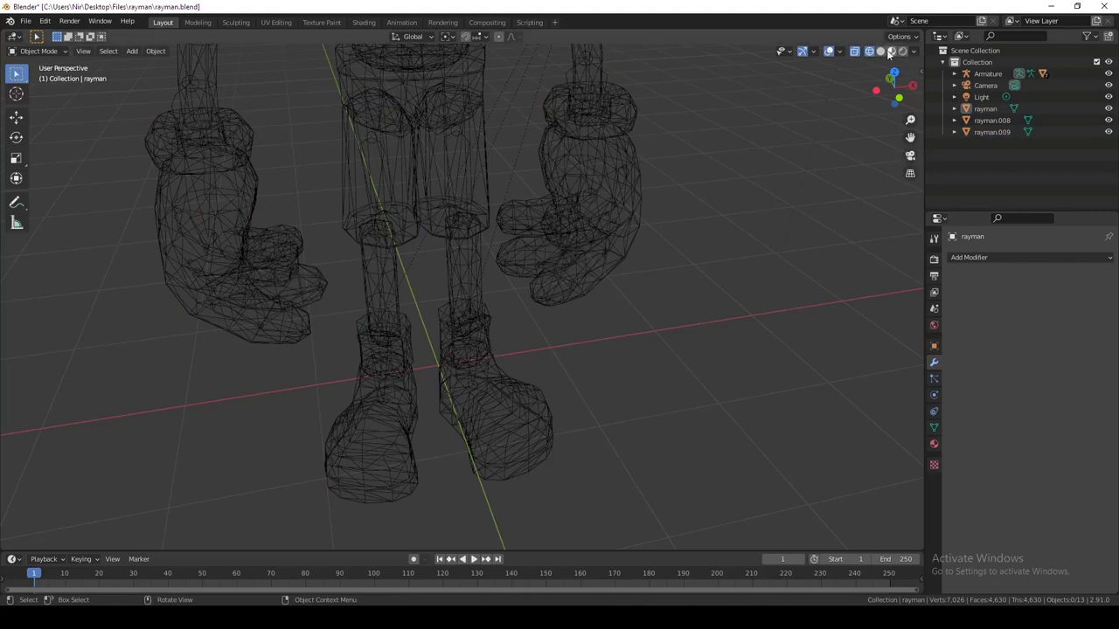
pyautogui.click(881, 51)
pyautogui.click(499, 377)
pyautogui.keyDown('shift'); pyautogui.click(477, 345); pyautogui.keyUp('shift')
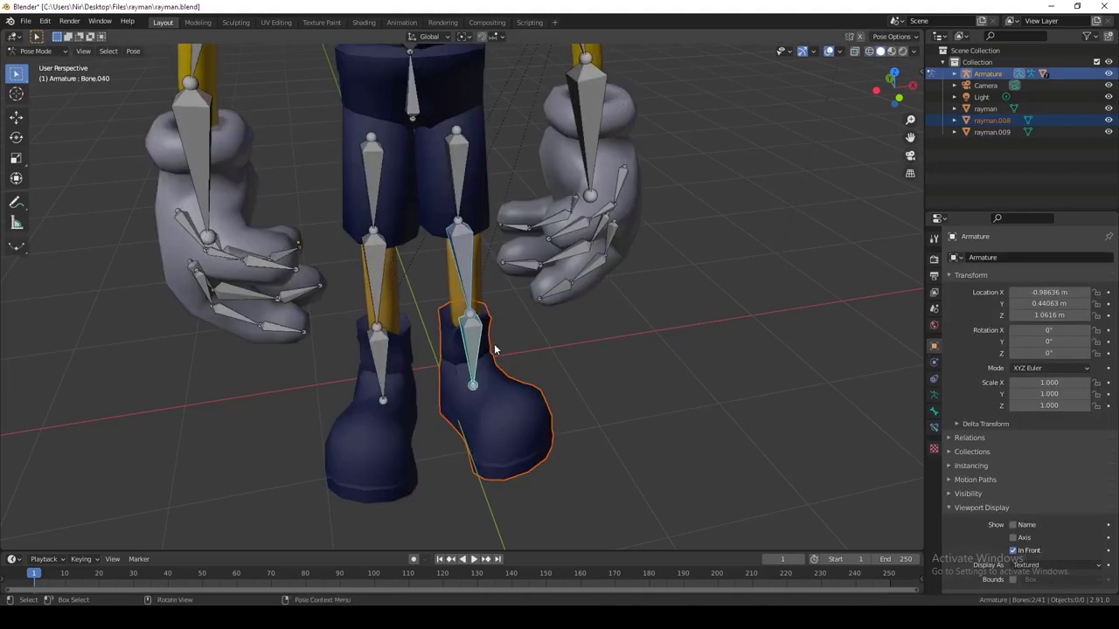
pyautogui.hotkey('ctrl', 'p')
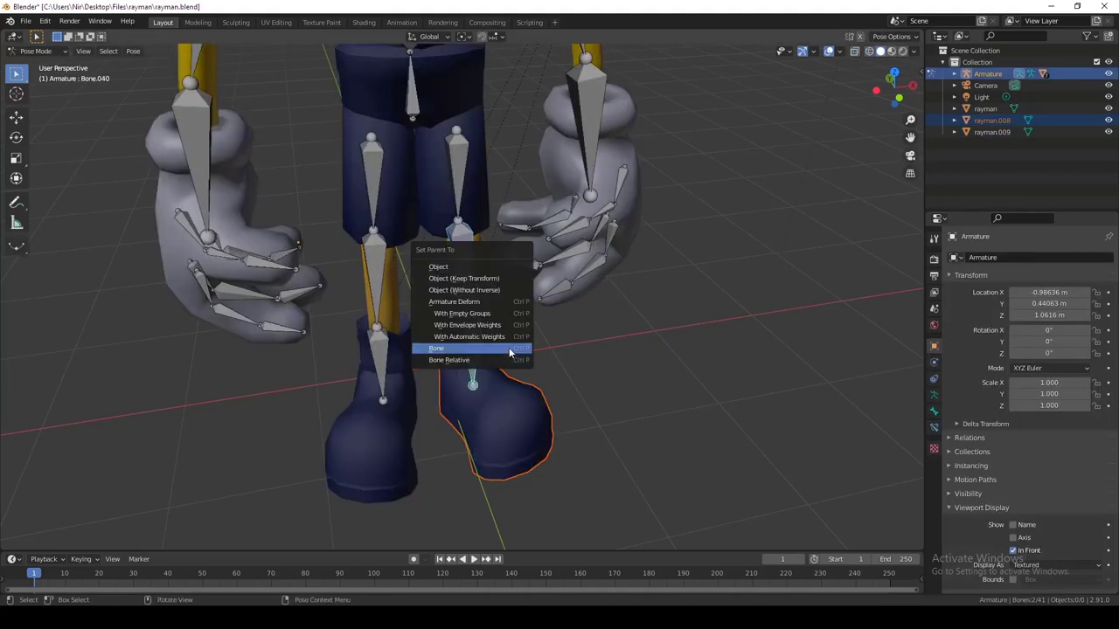
pyautogui.click(510, 350)
# Step: Parent the right boot mesh to the right foot bone using the Bone option
pyautogui.click(383, 400)
pyautogui.click(386, 420)
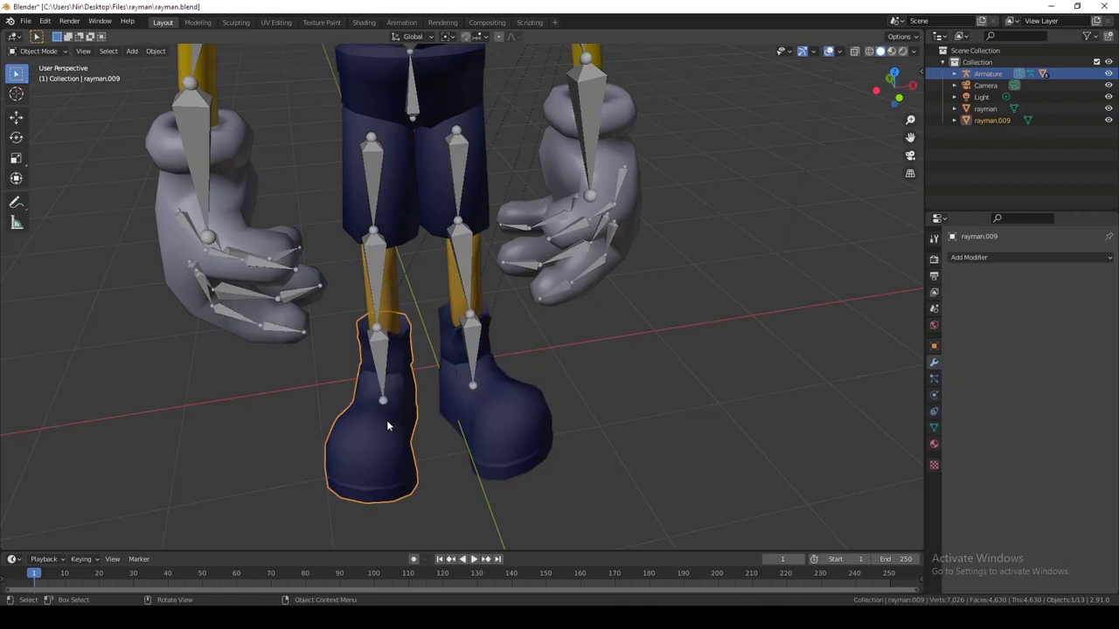
pyautogui.hotkey('ctrl', 'p')
pyautogui.click(377, 374)
pyautogui.click(384, 357)
# Step: Rotate a foot bone to test how its boot follows, and undo the rotation
pyautogui.moveTo(388, 359); pyautogui.dragTo(524, 358, button='middle')
pyautogui.press('r')
pyautogui.click(517, 409)
pyautogui.moveTo(517, 409); pyautogui.dragTo(559, 389, button='middle')
pyautogui.hotkey('ctrl', 'z')
# Step: Rotate the left and right foot bones about the global Z axis to turn the boots inward
pyautogui.press('r')
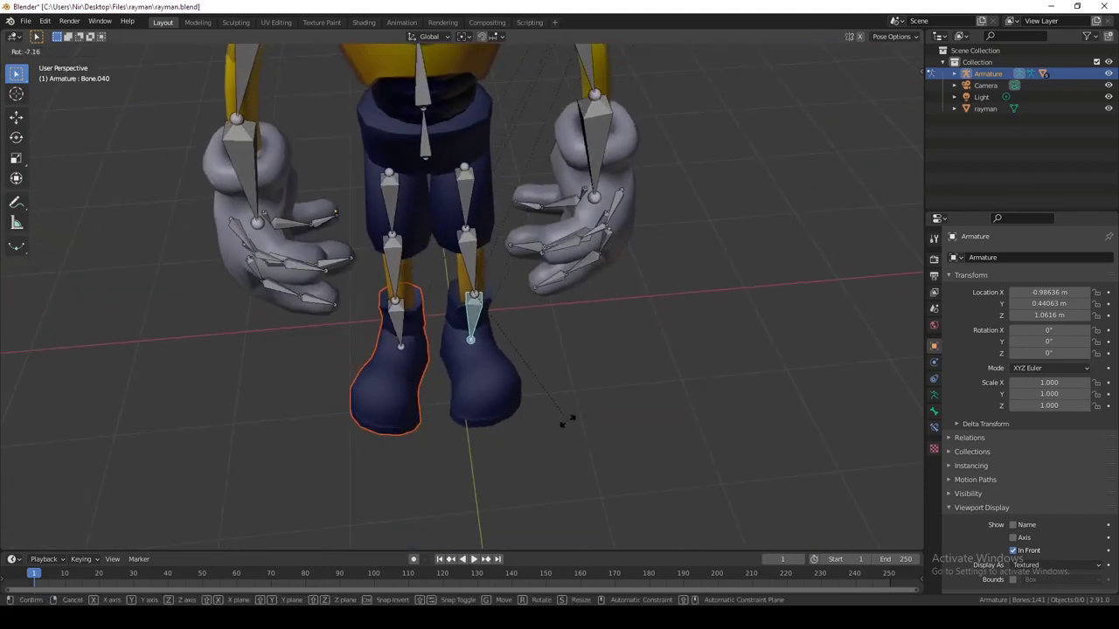
pyautogui.press('z')
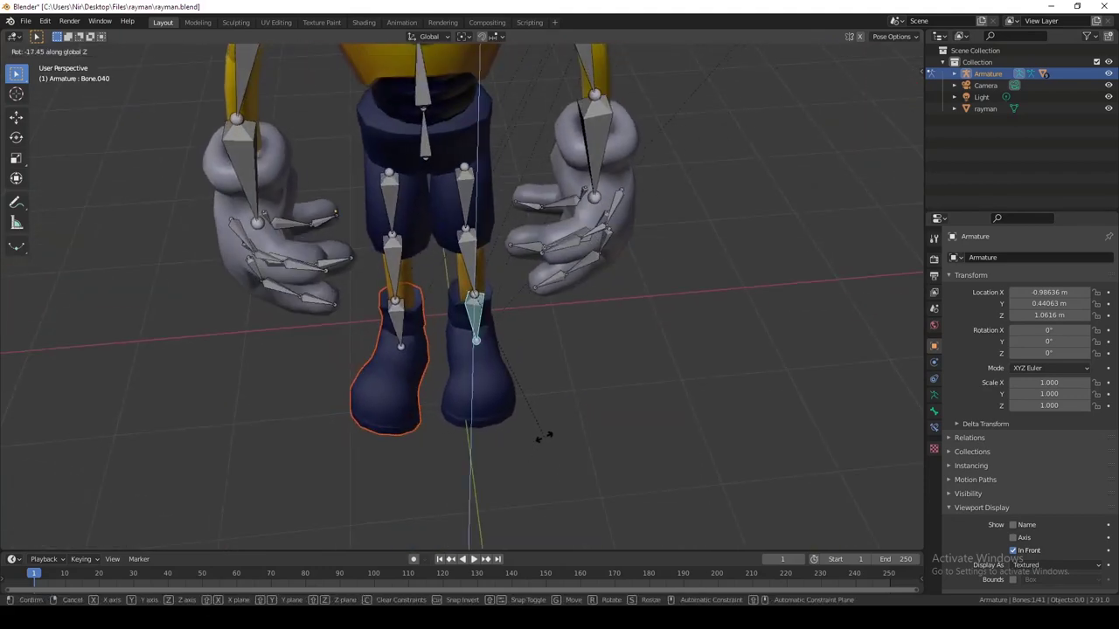
pyautogui.click(542, 437)
pyautogui.press('r')
pyautogui.press('z')
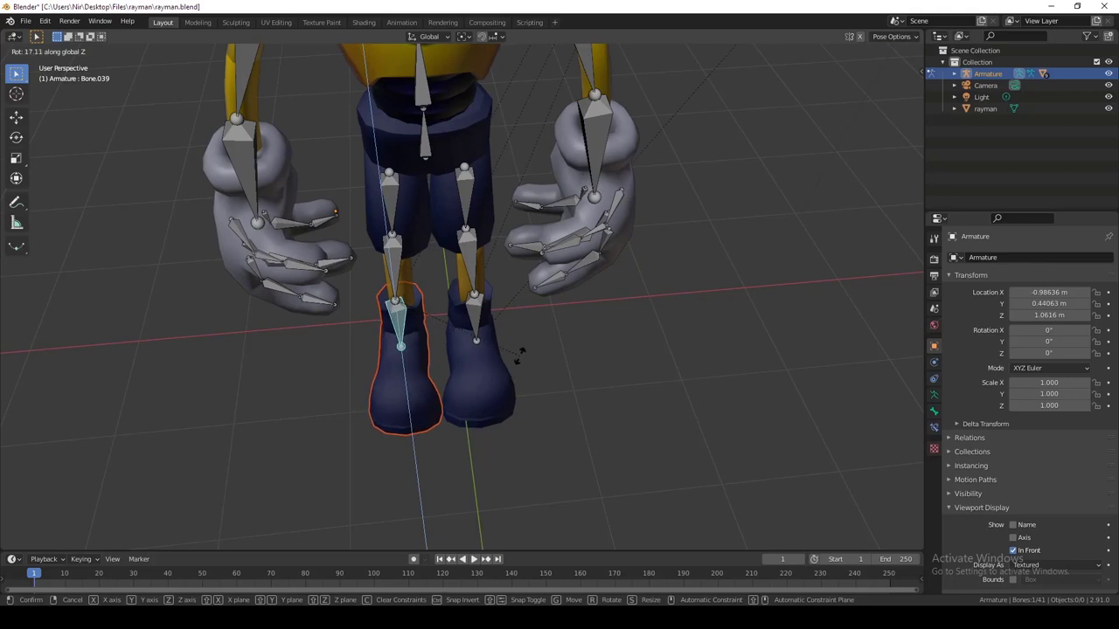
pyautogui.rightClick(518, 358)
# Step: Select all bones in Pose Mode, reset their rotations to the rest pose and deselect them
pyautogui.moveTo(536, 367); pyautogui.dragTo(571, 337, button='middle')
pyautogui.press('Tab')
pyautogui.press('a')
pyautogui.click(574, 367)
pyautogui.press('Tab')
pyautogui.click(481, 350)
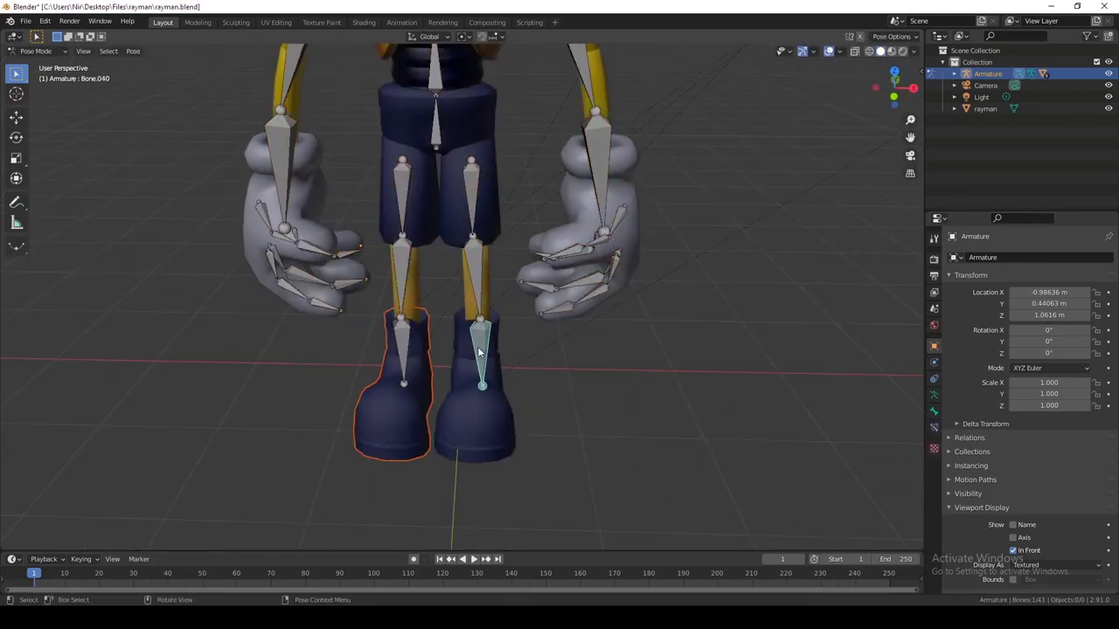
pyautogui.press('Tab')
pyautogui.press('Tab')
pyautogui.press('a')
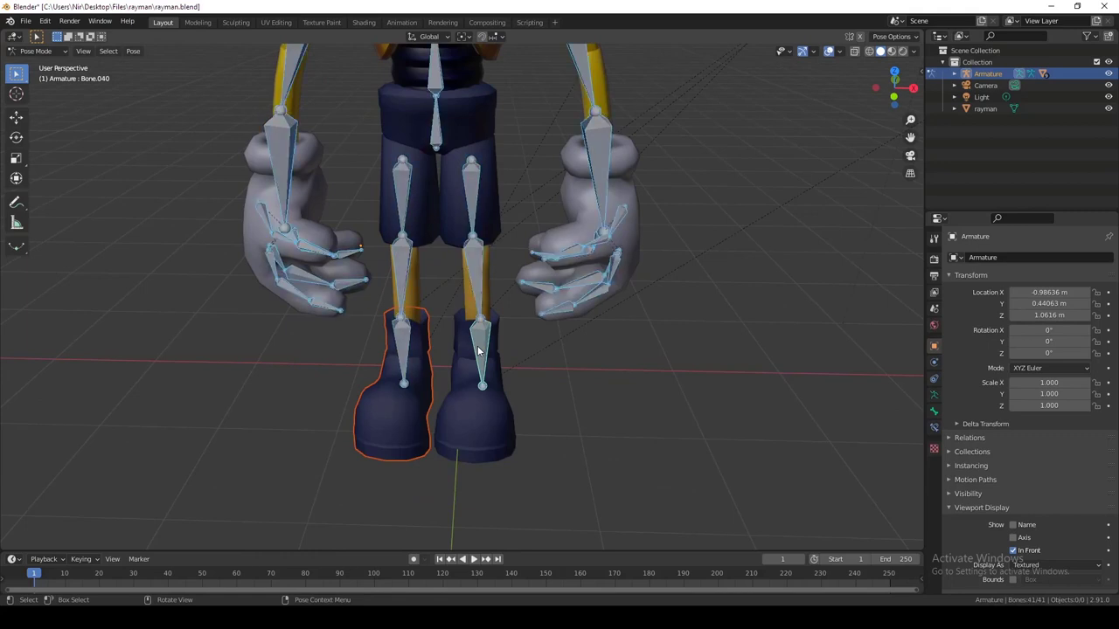
pyautogui.click(550, 370)
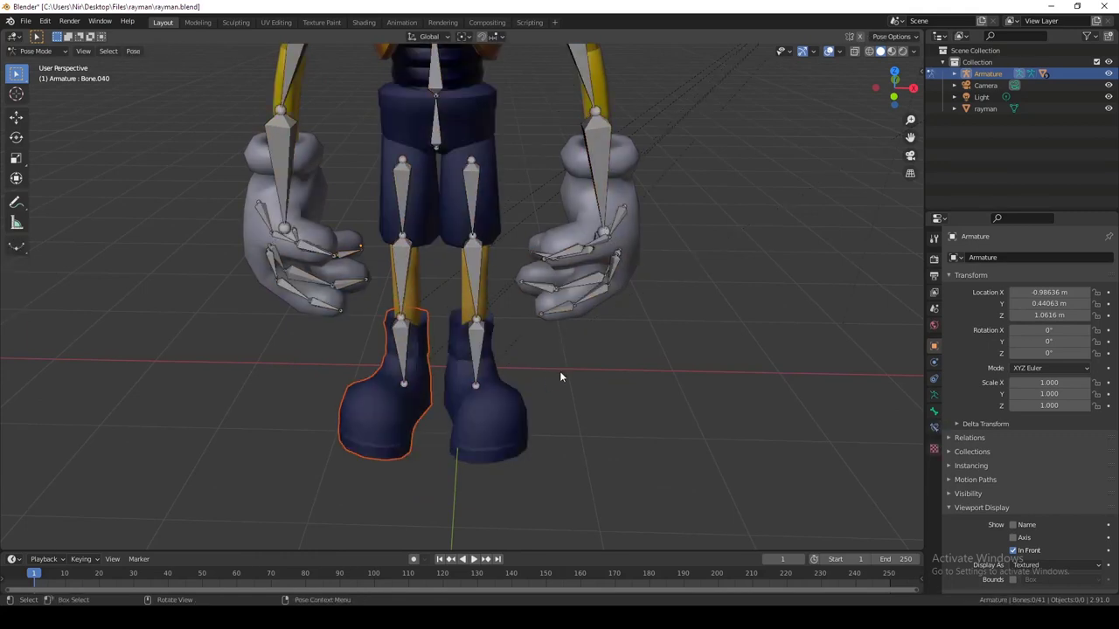
# Step: Return to Object Mode and clear the selection, with the whole character in view
pyautogui.scroll(-3, 550, 363)
pyautogui.scroll(-2, 548, 348)
pyautogui.keyDown('shift'); pyautogui.moveTo(505, 292); pyautogui.dragTo(500, 333, button='middle'); pyautogui.keyUp('shift')
pyautogui.scroll(4, 503, 339)
pyautogui.moveTo(573, 426); pyautogui.dragTo(558, 392, button='middle')
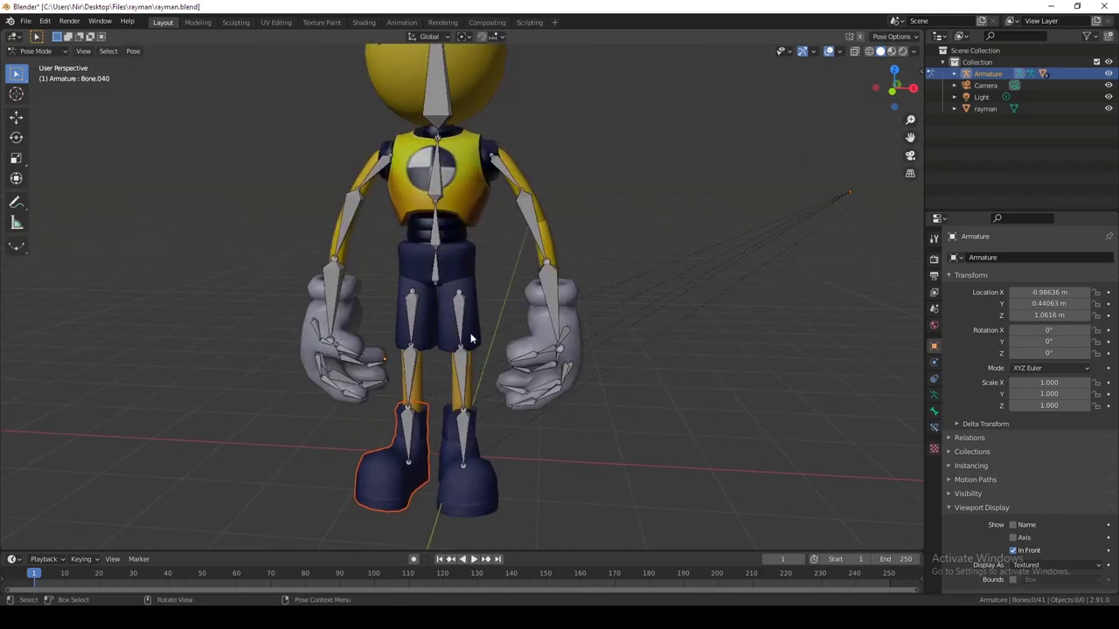
pyautogui.hotkey('ctrl', 'Tab')
pyautogui.click(454, 328)
pyautogui.hotkey('alt', 'a')
pyautogui.scroll(-2, 506, 354)
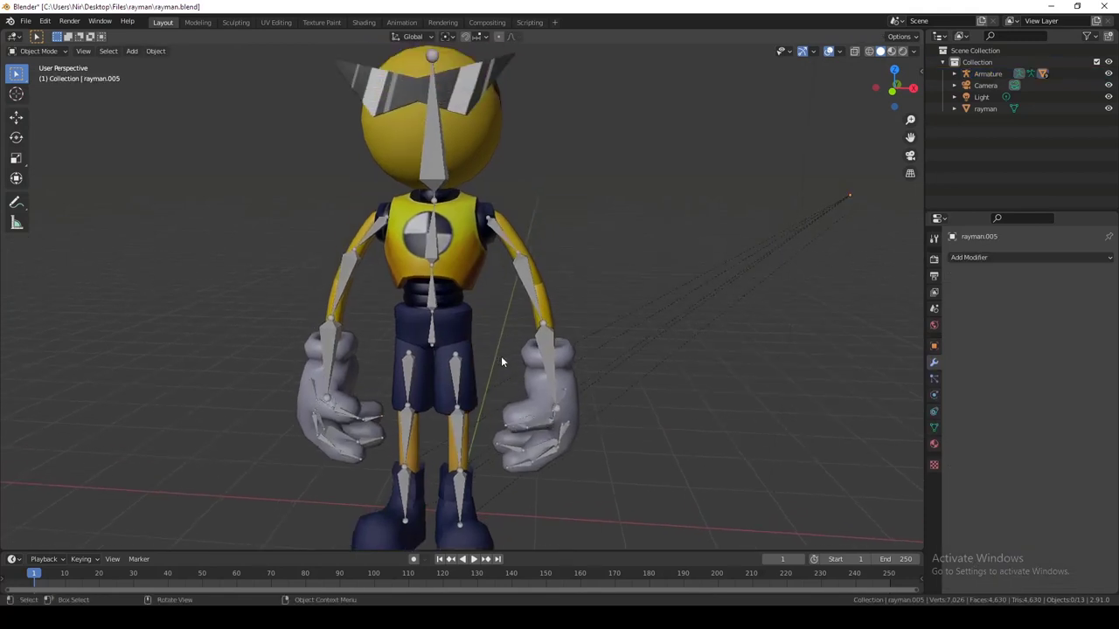
pyautogui.scroll(2, 496, 369)
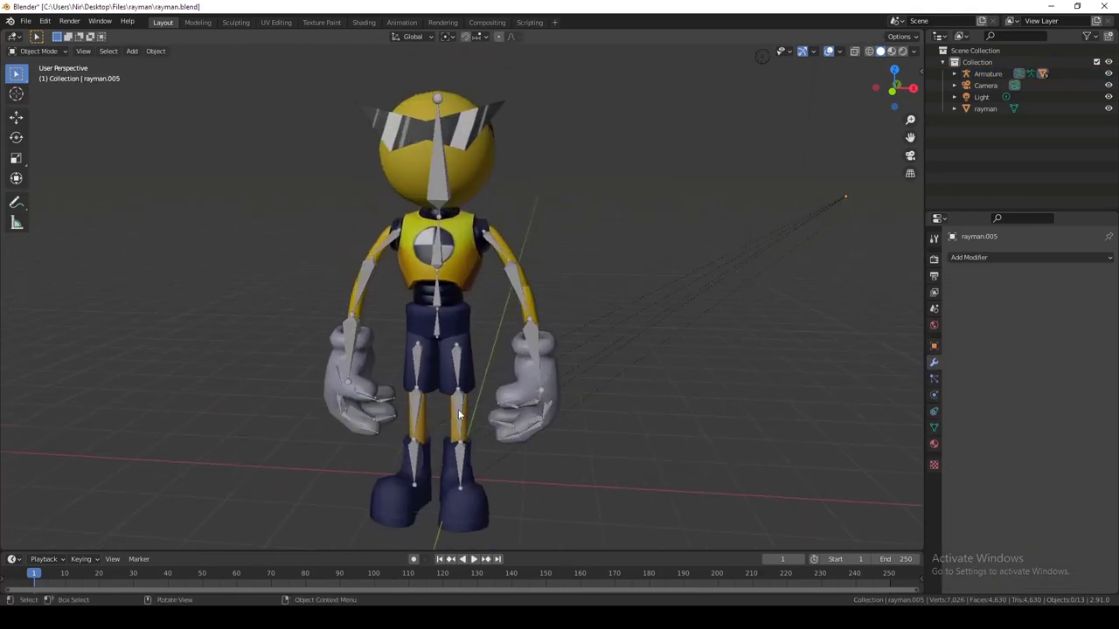
# Step: Set the origin of each yellow lower-leg mesh to its geometry
pyautogui.click(455, 418)
pyautogui.rightClick(453, 420)
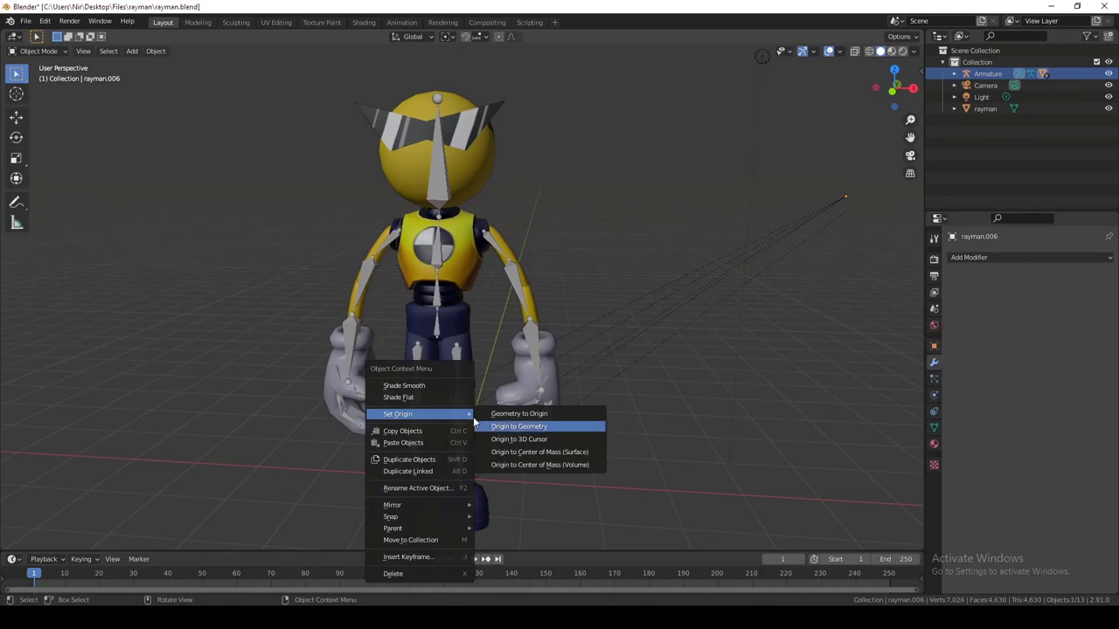
pyautogui.click(522, 426)
pyautogui.click(425, 431)
pyautogui.rightClick(425, 431)
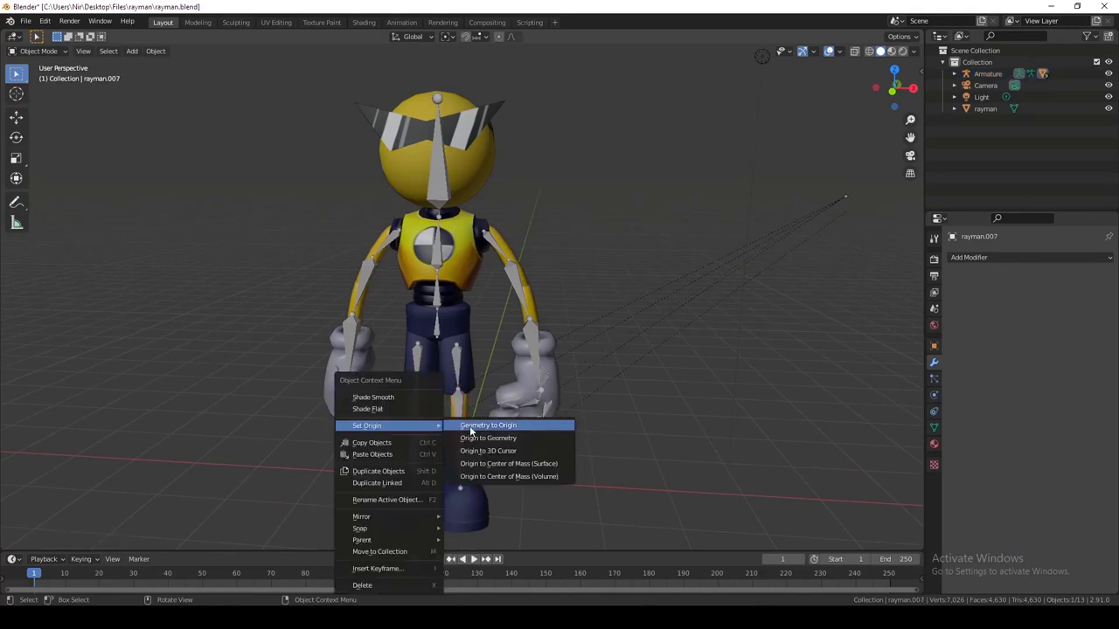
pyautogui.click(488, 438)
# Step: Set the origin of the shorts leg on the character's left side to its geometry
pyautogui.moveTo(438, 369)
pyautogui.mouseDown(button='middle')
pyautogui.moveTo(479, 386)
pyautogui.moveTo(456, 381)
pyautogui.mouseUp(button='middle')
pyautogui.click(453, 377)
pyautogui.rightClick(453, 378)
pyautogui.moveTo(453, 378)
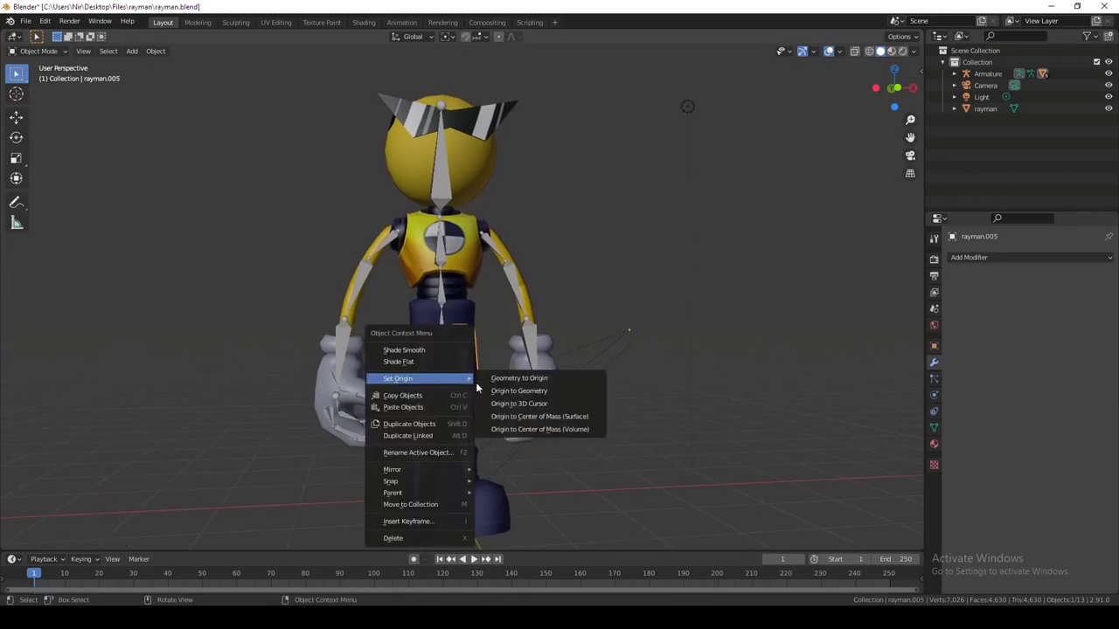
pyautogui.click(491, 386)
pyautogui.click(452, 371)
pyautogui.rightClick(453, 370)
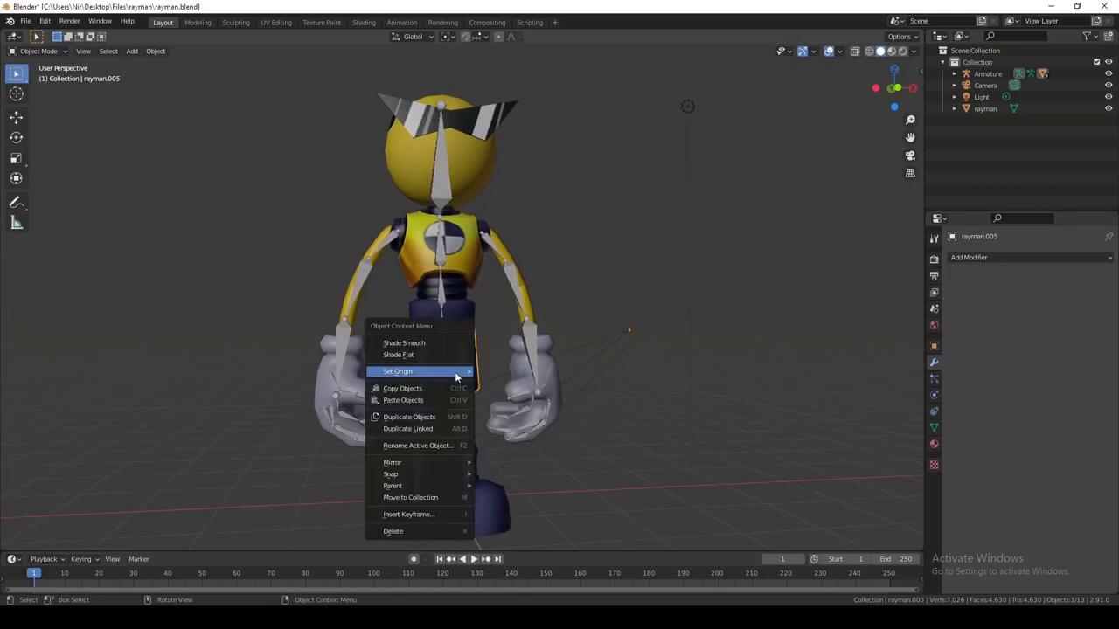
pyautogui.click(514, 387)
# Step: Rotate the character's left thigh bone to test how the leg follows, and undo the rotation
pyautogui.click(468, 368)
pyautogui.press('r')
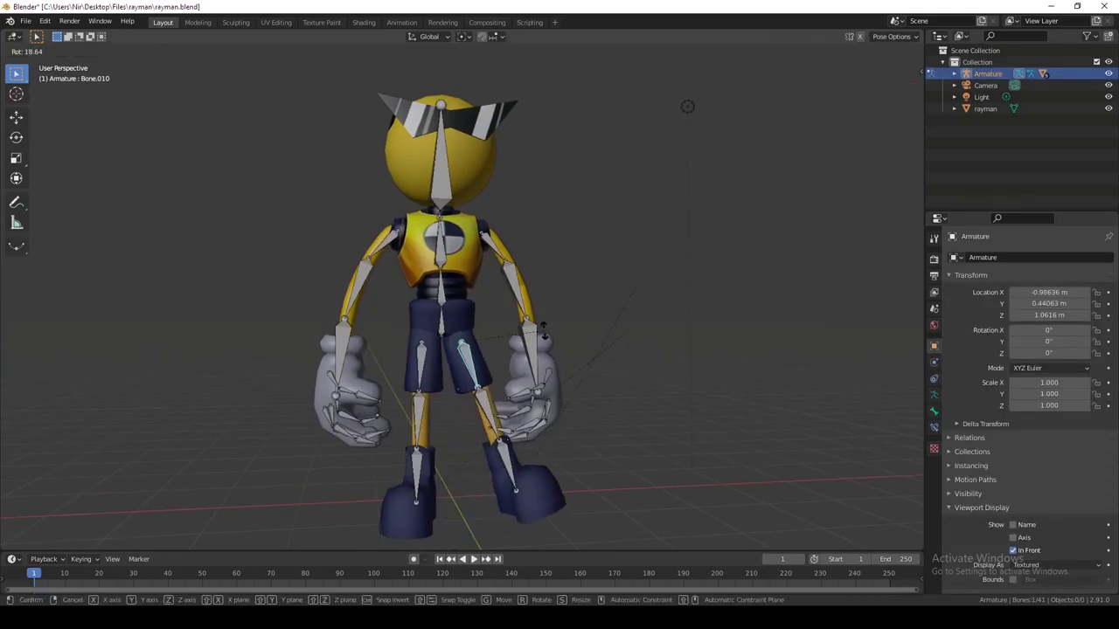
pyautogui.click(500, 366)
pyautogui.hotkey('ctrl', 'z')
# Step: Try setting the origin of the combined arms, gloves and shorts-leg mesh to its geometry, and undo it
pyautogui.click(429, 376)
pyautogui.rightClick(431, 373)
pyautogui.moveTo(432, 374)
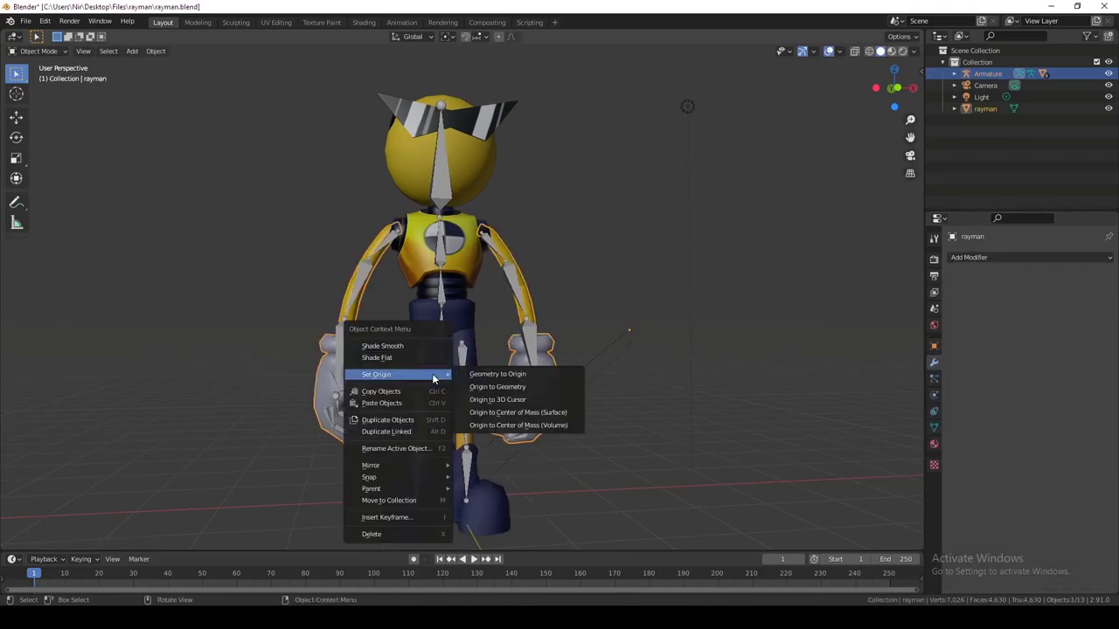
pyautogui.click(496, 388)
pyautogui.moveTo(495, 390); pyautogui.dragTo(479, 403, button='middle')
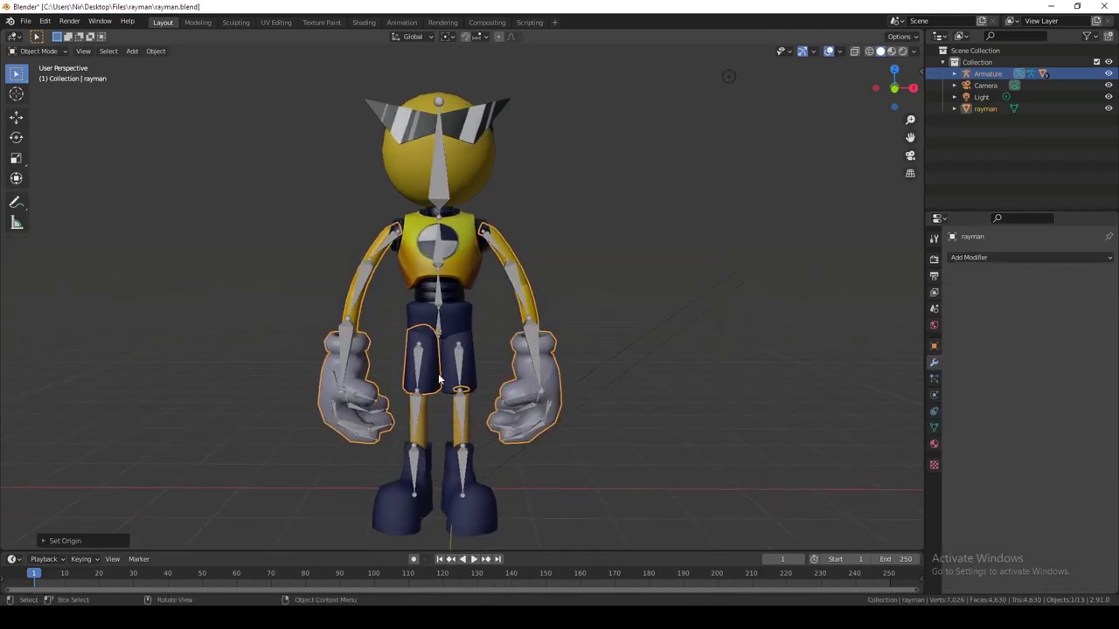
pyautogui.hotkey('ctrl', 'z')
# Step: Set the origin of each boot mesh to its own geometry
pyautogui.click(476, 517)
pyautogui.rightClick(476, 515)
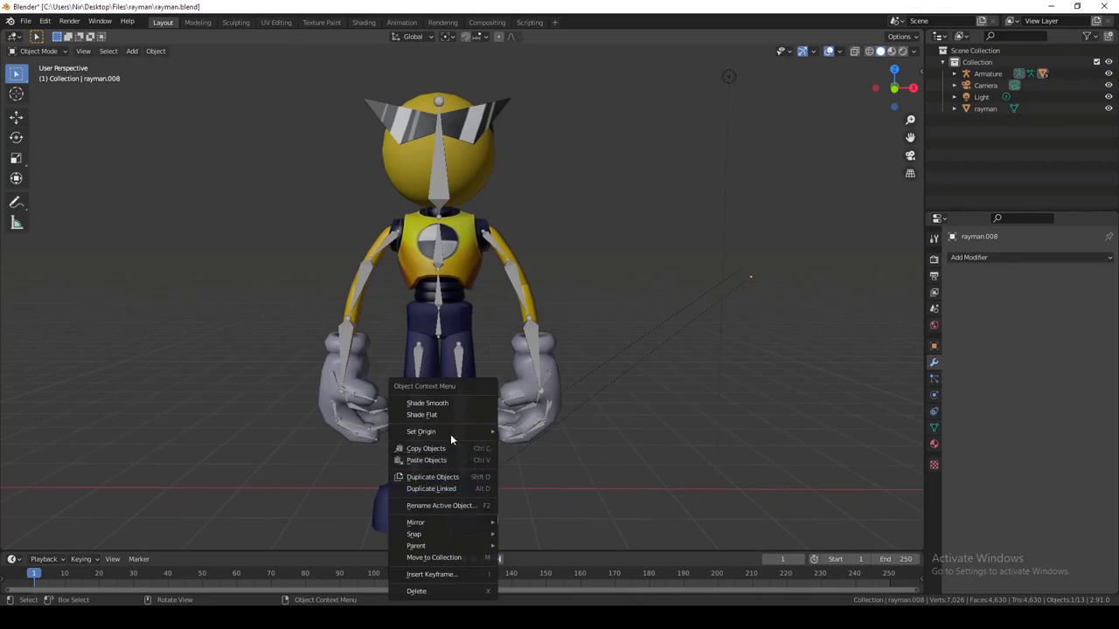
pyautogui.click(427, 459)
pyautogui.rightClick(399, 505)
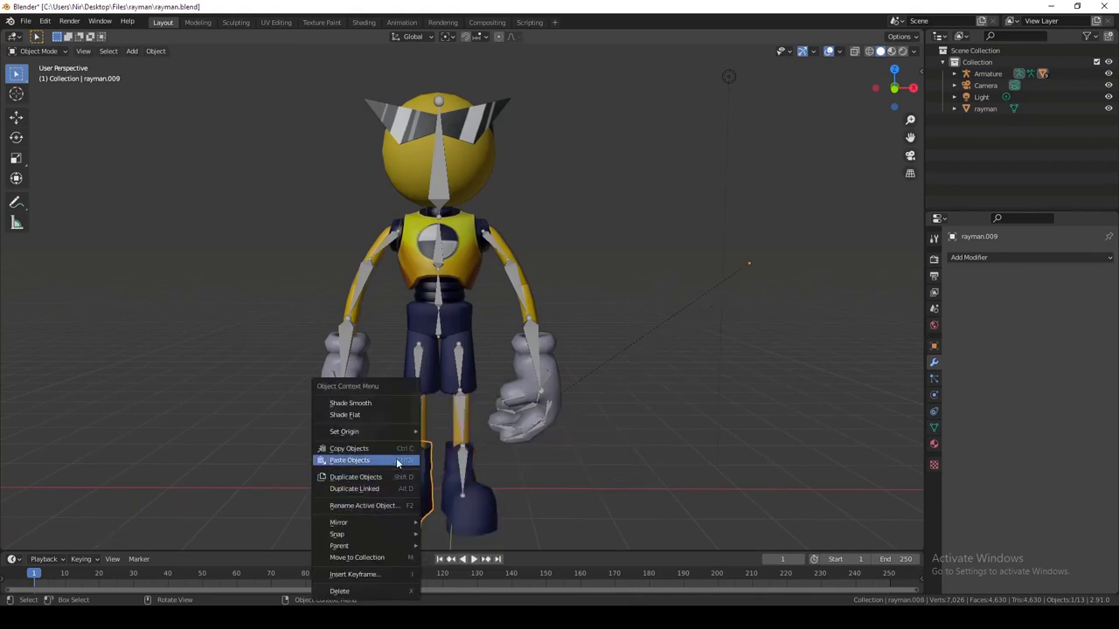
pyautogui.moveTo(398, 431)
pyautogui.click(453, 444)
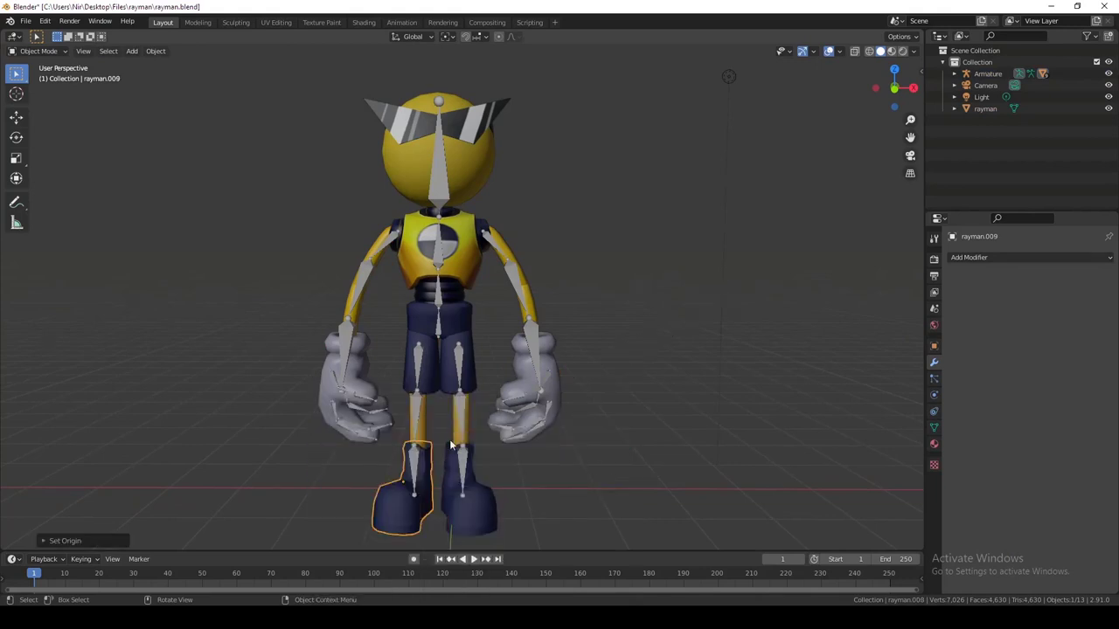
# Step: Separate the selected yellow arm faces from the glove mesh into their own object and leave Edit Mode
pyautogui.scroll(-2, 563, 444)
pyautogui.moveTo(563, 444); pyautogui.dragTo(516, 444, button='middle')
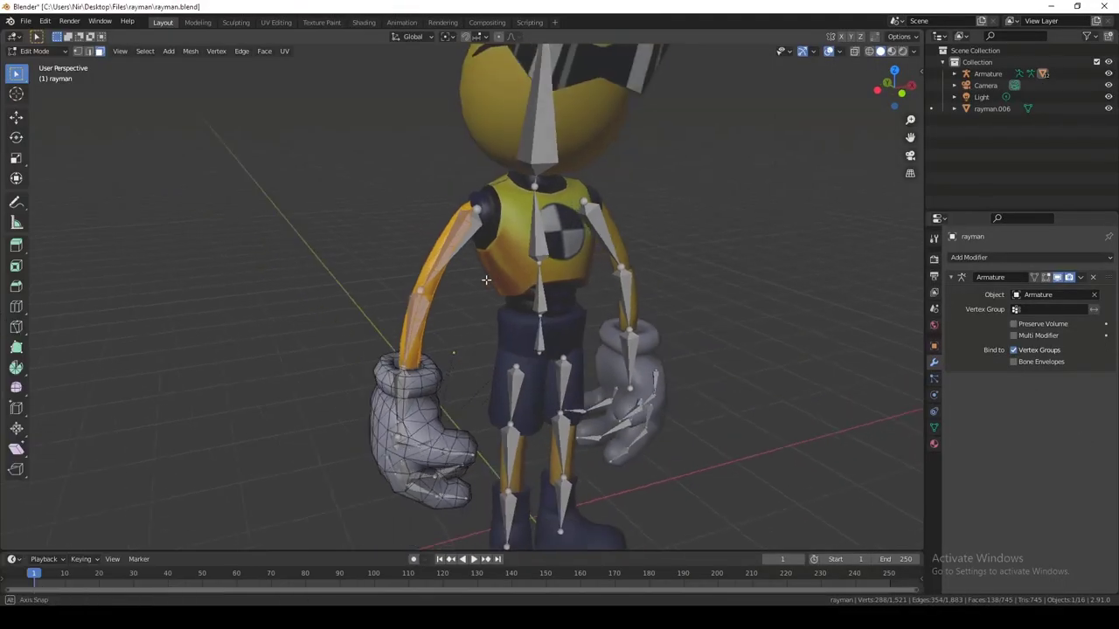
pyautogui.moveTo(455, 281); pyautogui.dragTo(477, 273, button='middle')
pyautogui.scroll(2, 477, 273)
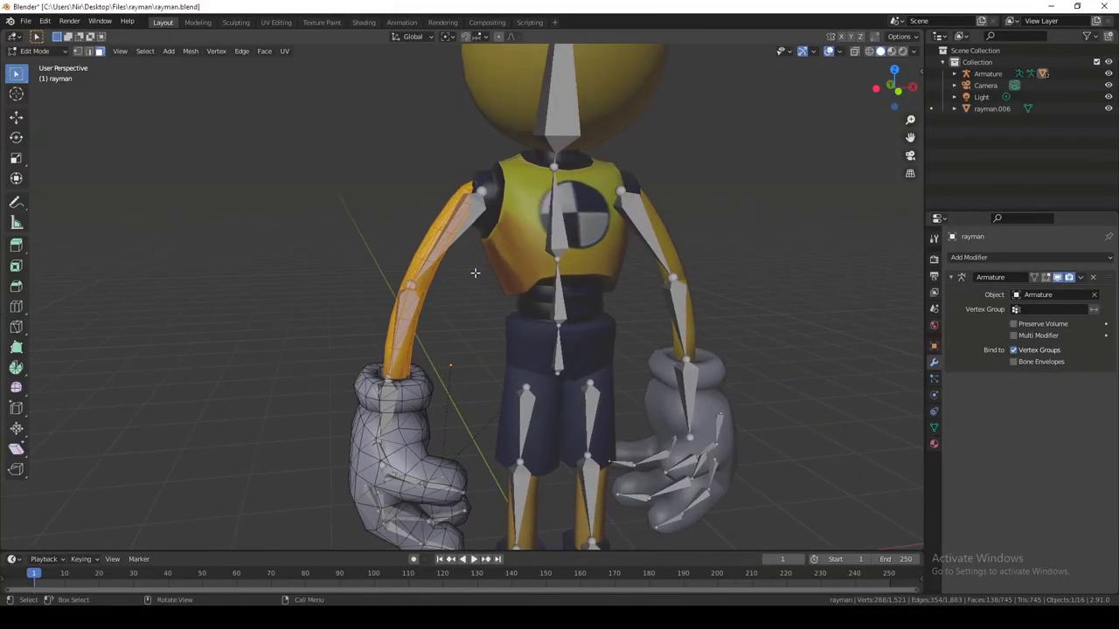
pyautogui.click(472, 272)
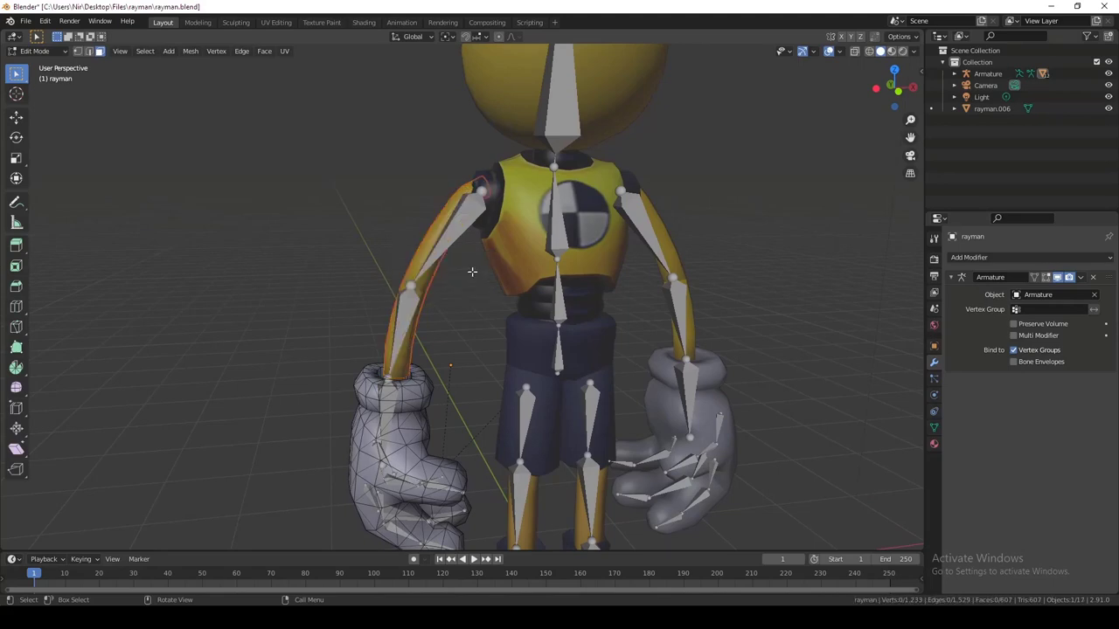
pyautogui.press('Tab')
# Step: Examine the separated arm and the remaining glove mesh up close in Edit Mode
pyautogui.moveTo(486, 213); pyautogui.dragTo(487, 219, button='middle')
pyautogui.press('Tab')
pyautogui.moveTo(553, 187); pyautogui.dragTo(529, 326, button='middle')
pyautogui.scroll(3, 529, 326)
pyautogui.scroll(3, 564, 302)
pyautogui.moveTo(670, 365); pyautogui.dragTo(413, 254, button='middle')
pyautogui.scroll(-2, 565, 303)
pyautogui.scroll(-8, 350, 275)
pyautogui.press('Tab')
pyautogui.moveTo(487, 404); pyautogui.dragTo(502, 327, button='middle')
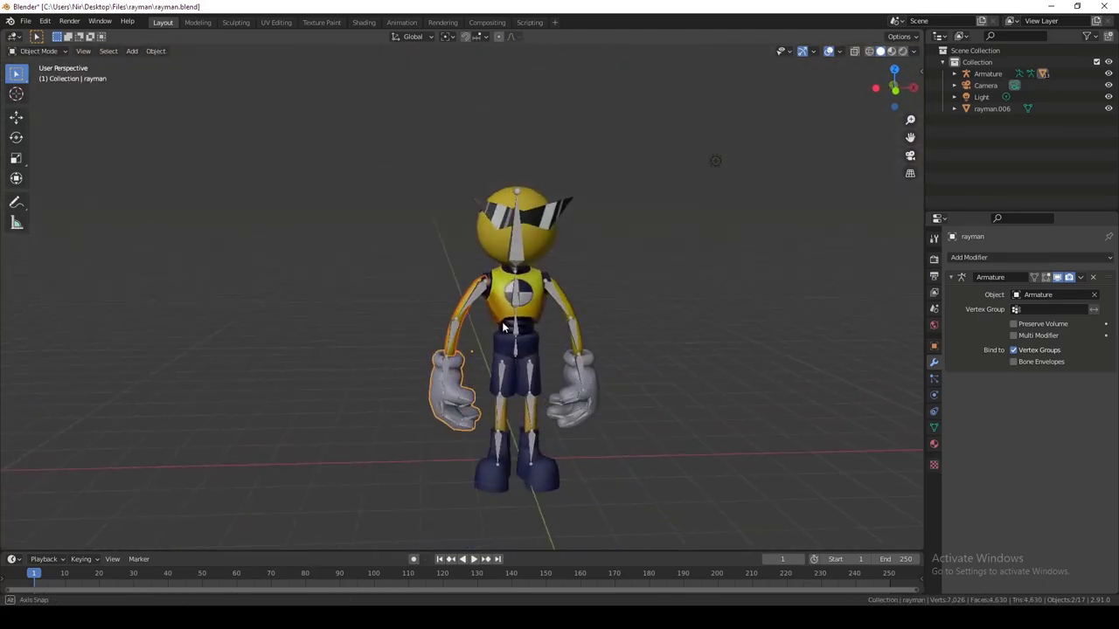
# Step: Move the separated right arm away from its bones to check the split, and undo the move
pyautogui.scroll(2, 489, 330)
pyautogui.click(456, 340)
pyautogui.scroll(3, 457, 339)
pyautogui.click(461, 336)
pyautogui.press('g')
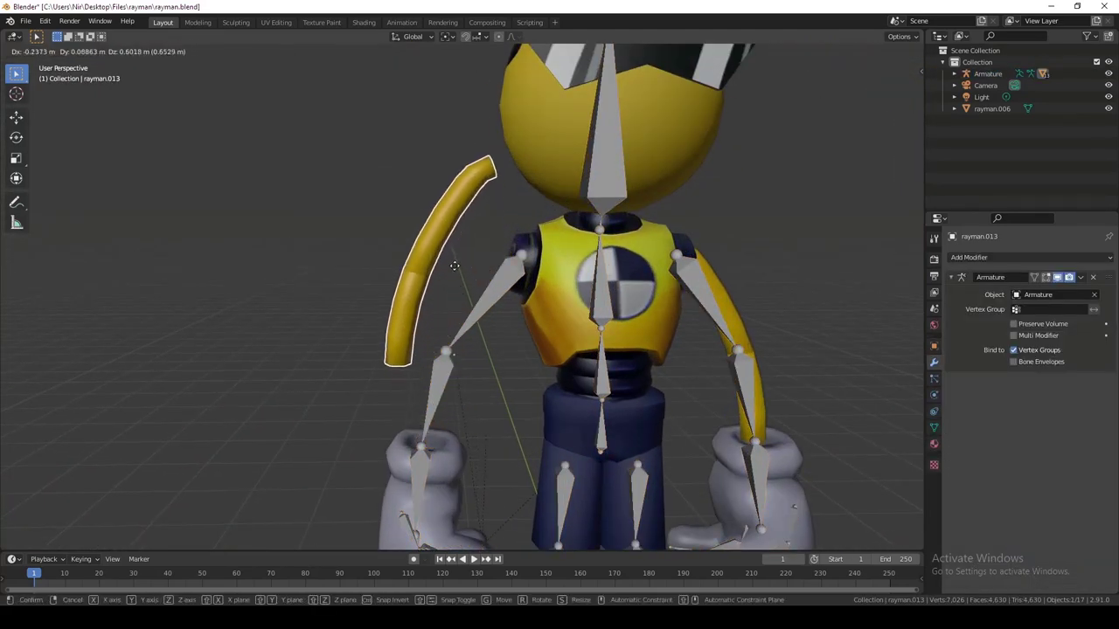
pyautogui.click(457, 212)
pyautogui.moveTo(457, 209); pyautogui.dragTo(535, 205, button='middle')
pyautogui.hotkey('ctrl', 'z')
# Step: Select the leftover arm faces still in the glove mesh as linked geometry and separate them into their own object
pyautogui.scroll(-3, 532, 367)
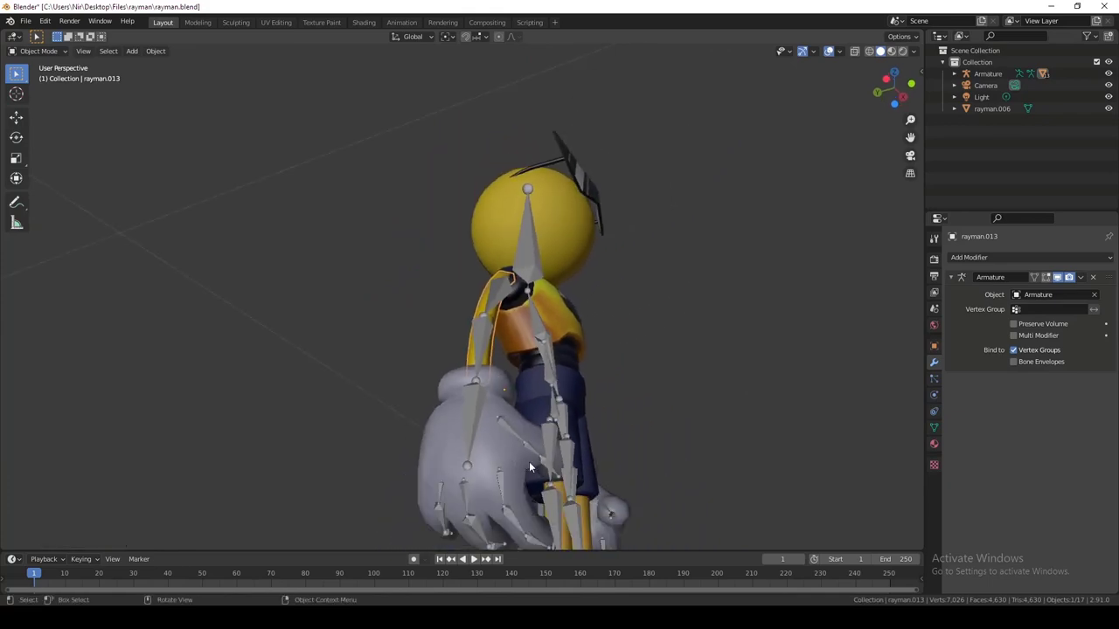
pyautogui.scroll(7, 523, 260)
pyautogui.keyDown('shift'); pyautogui.moveTo(529, 466); pyautogui.dragTo(496, 360, button='middle'); pyautogui.keyUp('shift')
pyautogui.moveTo(496, 360)
pyautogui.mouseDown(button='middle')
pyautogui.moveTo(485, 446)
pyautogui.moveTo(484, 353)
pyautogui.mouseUp(button='middle')
pyautogui.scroll(2, 484, 334)
pyautogui.click(485, 330)
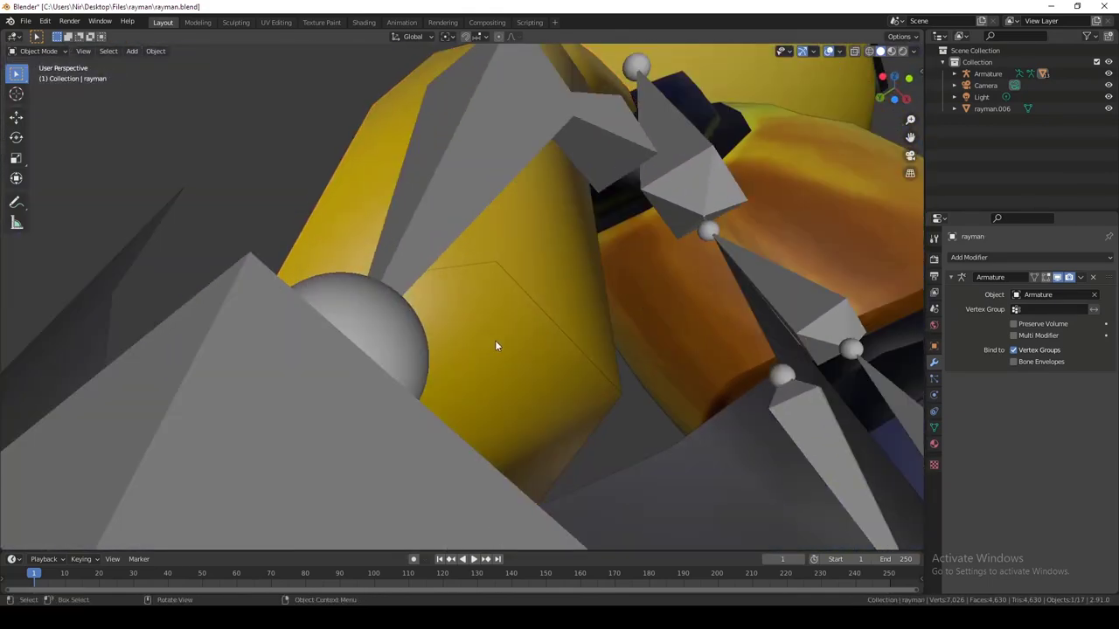
pyautogui.press('Tab')
pyautogui.click(528, 340)
pyautogui.moveTo(528, 340); pyautogui.dragTo(416, 320, button='middle')
pyautogui.moveTo(531, 465); pyautogui.dragTo(499, 395, button='middle')
pyautogui.scroll(2, 472, 439)
pyautogui.press('l')
pyautogui.moveTo(411, 439); pyautogui.dragTo(483, 327, button='middle')
pyautogui.click(510, 331)
pyautogui.press('l')
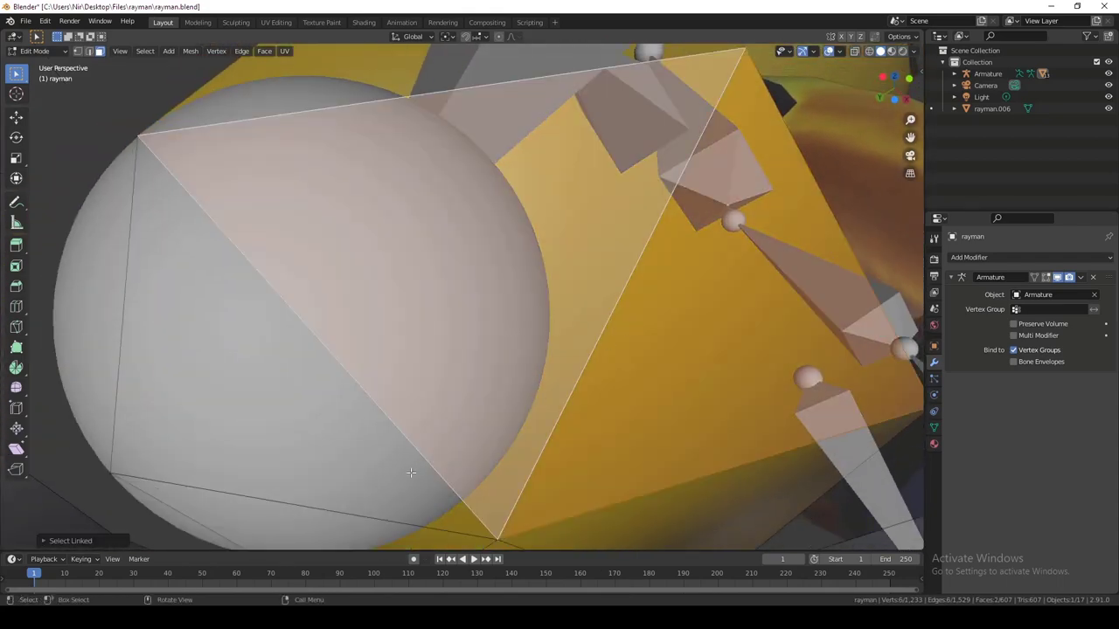
pyautogui.moveTo(411, 472); pyautogui.dragTo(403, 427, button='middle')
pyautogui.press('l')
pyautogui.press('l')
pyautogui.moveTo(537, 438); pyautogui.dragTo(499, 415, button='middle')
pyautogui.press('p')
pyautogui.click(561, 361)
pyautogui.press('Tab')
# Step: Join the separated leftover faces with the right arm mesh rayman.013
pyautogui.scroll(-8, 560, 361)
pyautogui.press('Tab')
pyautogui.scroll(3, 517, 341)
pyautogui.press('Tab')
pyautogui.click(549, 331)
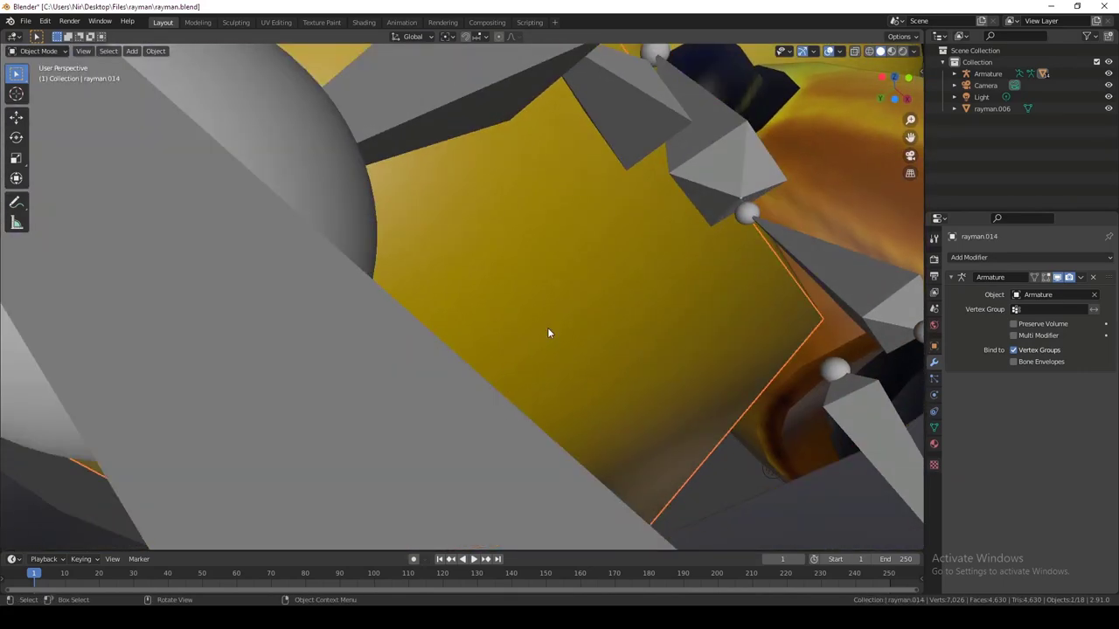
pyautogui.scroll(-5, 553, 327)
pyautogui.moveTo(553, 326); pyautogui.dragTo(480, 383, button='middle')
pyautogui.hotkey('ctrl', 'j')
# Step: Move the joined right arm away from the body as a test, and undo the move
pyautogui.scroll(-4, 481, 383)
pyautogui.press('g')
pyautogui.click(466, 305)
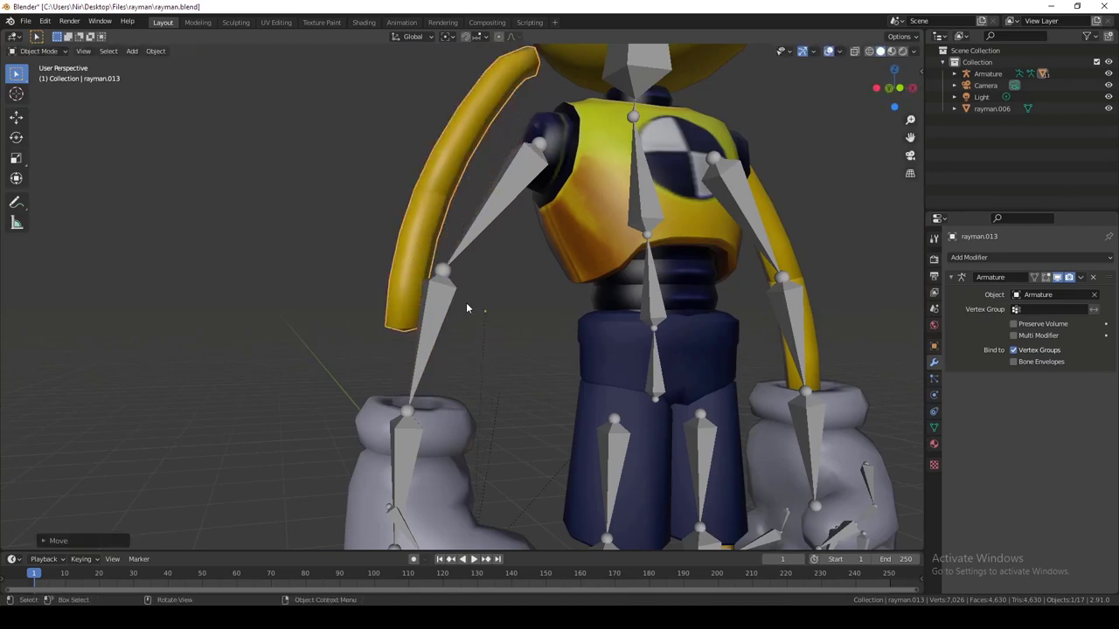
pyautogui.hotkey('ctrl', 'z')
# Step: Parent the right arm mesh to the armature and clear the selection
pyautogui.moveTo(466, 302); pyautogui.dragTo(461, 328, button='middle')
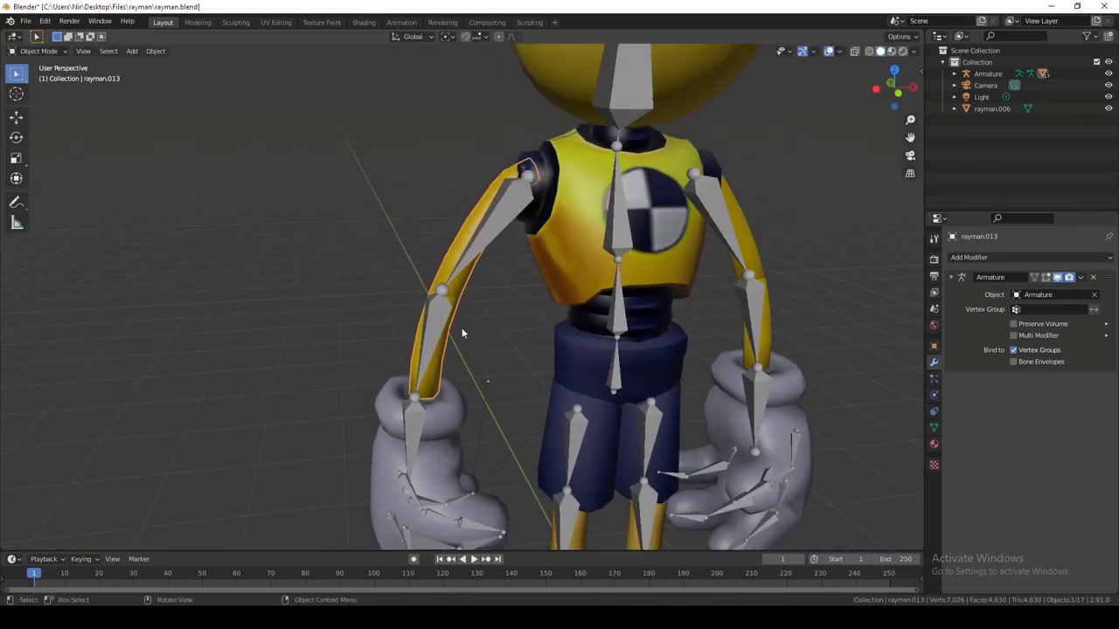
pyautogui.keyDown('shift'); pyautogui.click(485, 240); pyautogui.keyUp('shift')
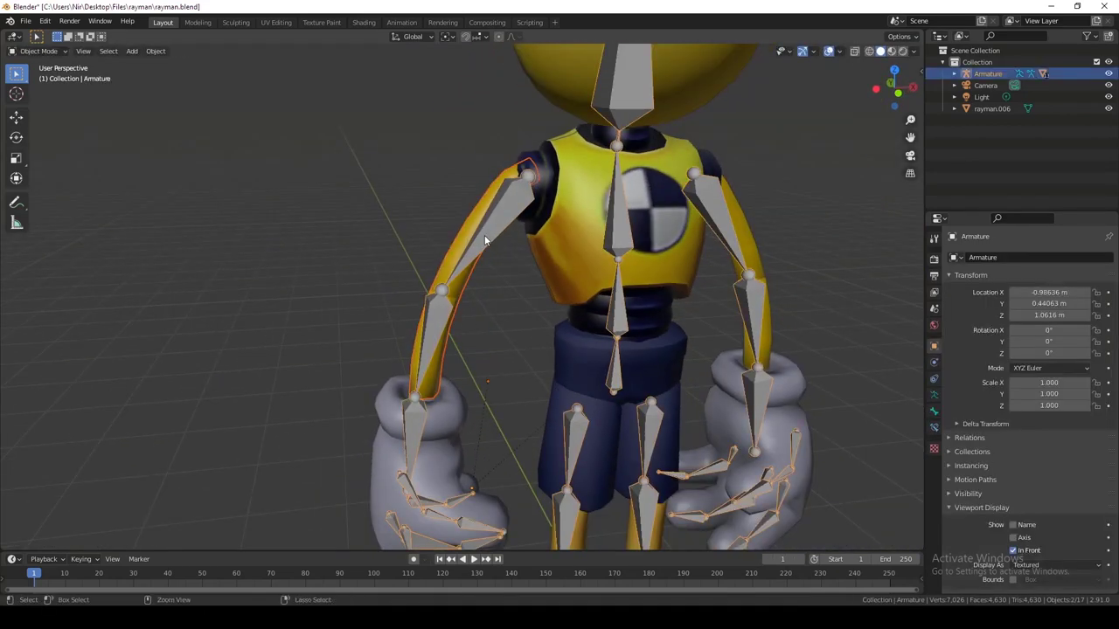
pyautogui.hotkey('ctrl', 'p')
pyautogui.click(485, 235)
pyautogui.click(490, 316)
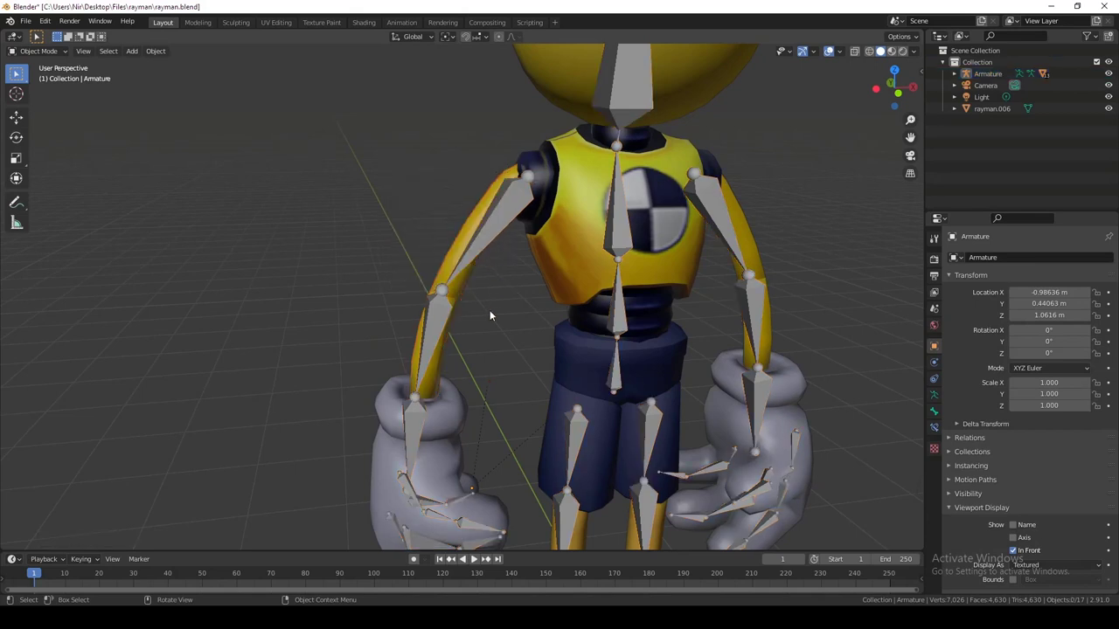
# Step: Examine the vertex groups of the right arm mesh in its object data properties
pyautogui.keyDown('shift'); pyautogui.moveTo(471, 429); pyautogui.dragTo(474, 355, button='middle'); pyautogui.keyUp('shift')
pyautogui.scroll(1, 461, 358)
pyautogui.click(454, 359)
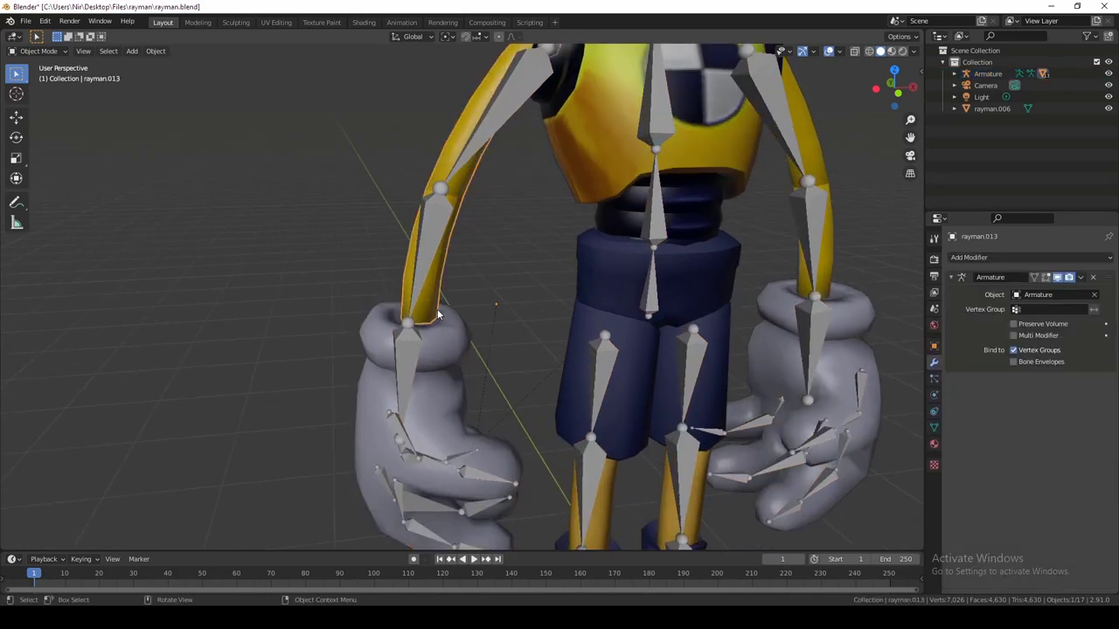
pyautogui.click(934, 429)
pyautogui.scroll(-5, 1041, 324)
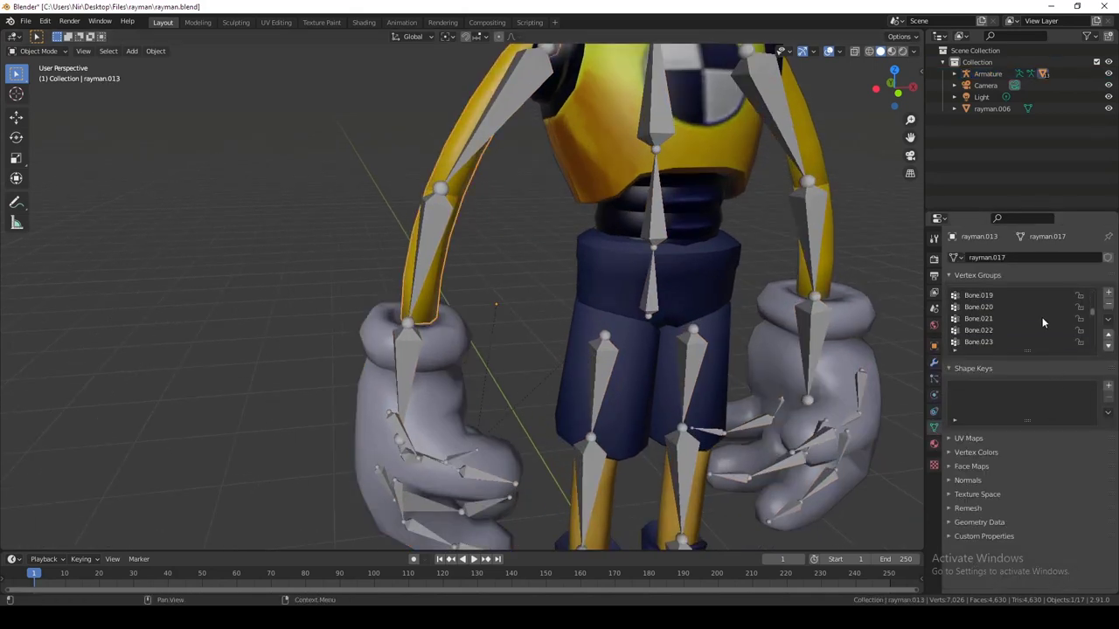
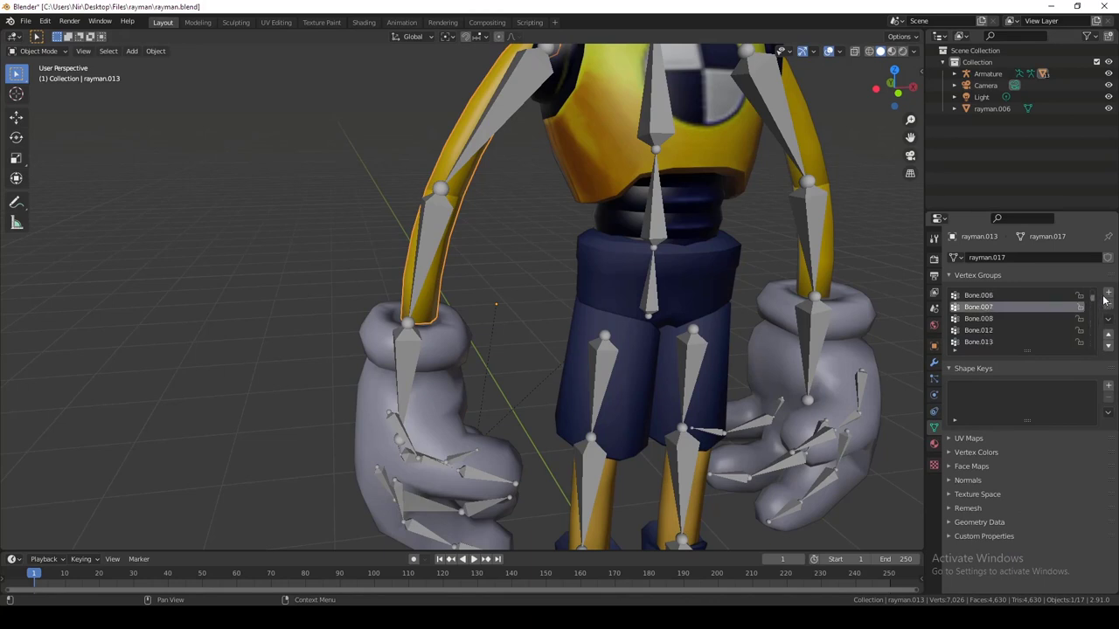
pyautogui.moveTo(1103, 300); pyautogui.dragTo(1103, 291)
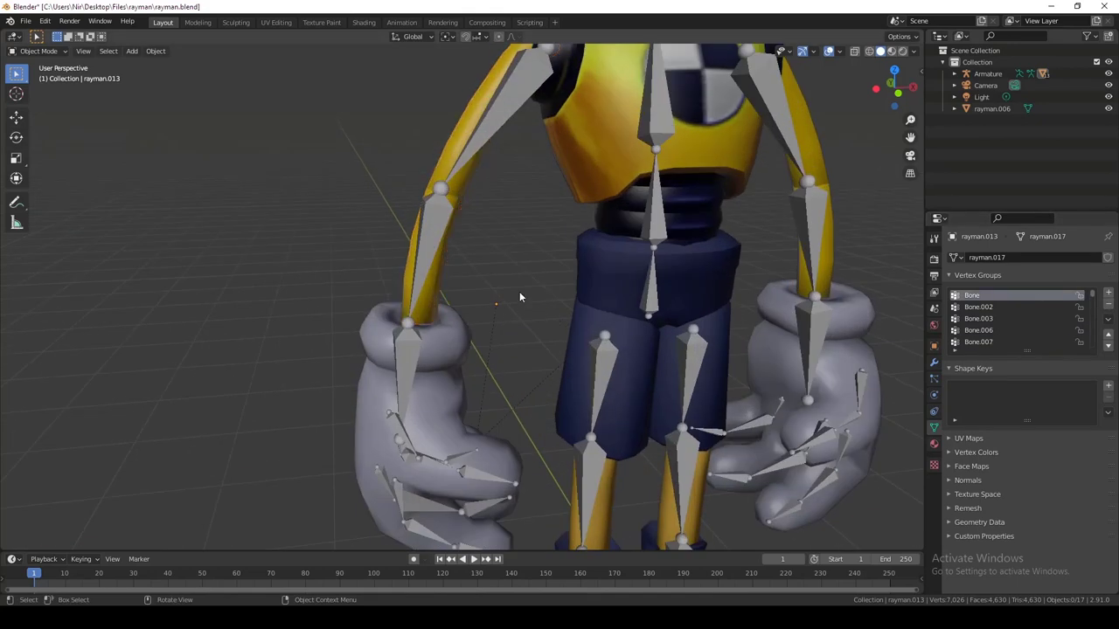
# Step: Select the armature and switch it to Pose Mode
pyautogui.moveTo(477, 339); pyautogui.dragTo(476, 396, button='middle')
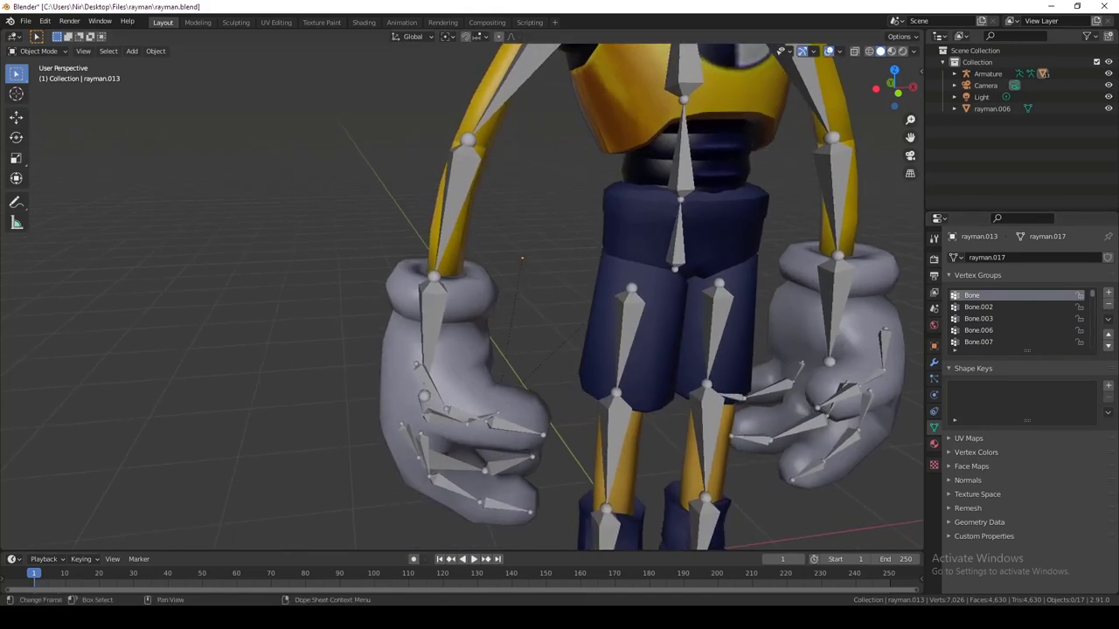
pyautogui.moveTo(447, 273); pyautogui.dragTo(377, 290, button='middle')
pyautogui.scroll(3, 484, 257)
pyautogui.click(425, 272)
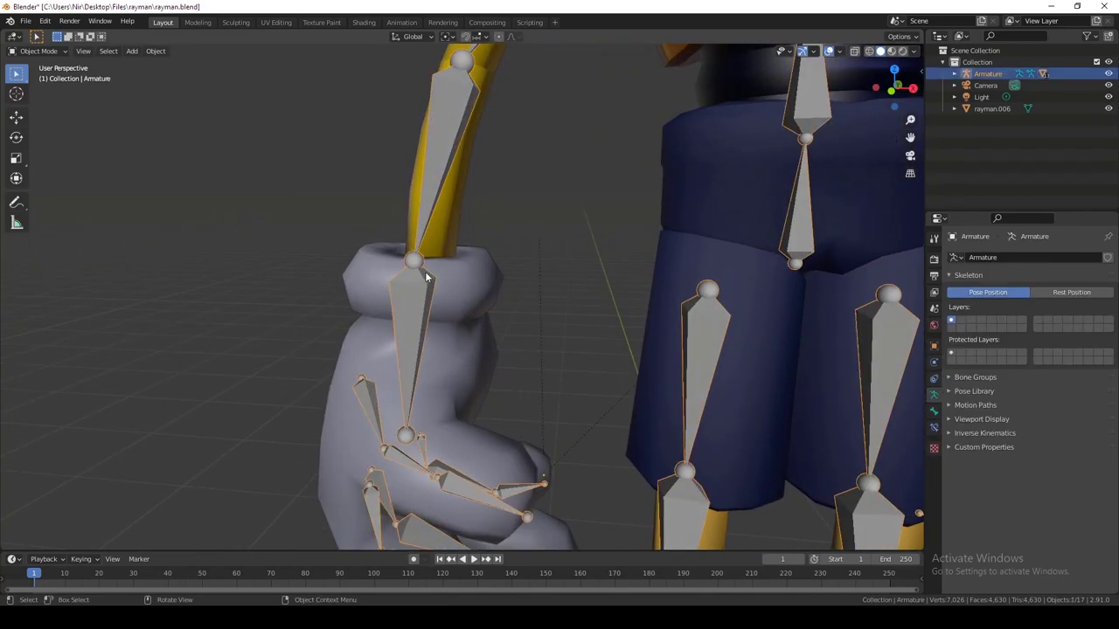
pyautogui.press('KP_Decimal')
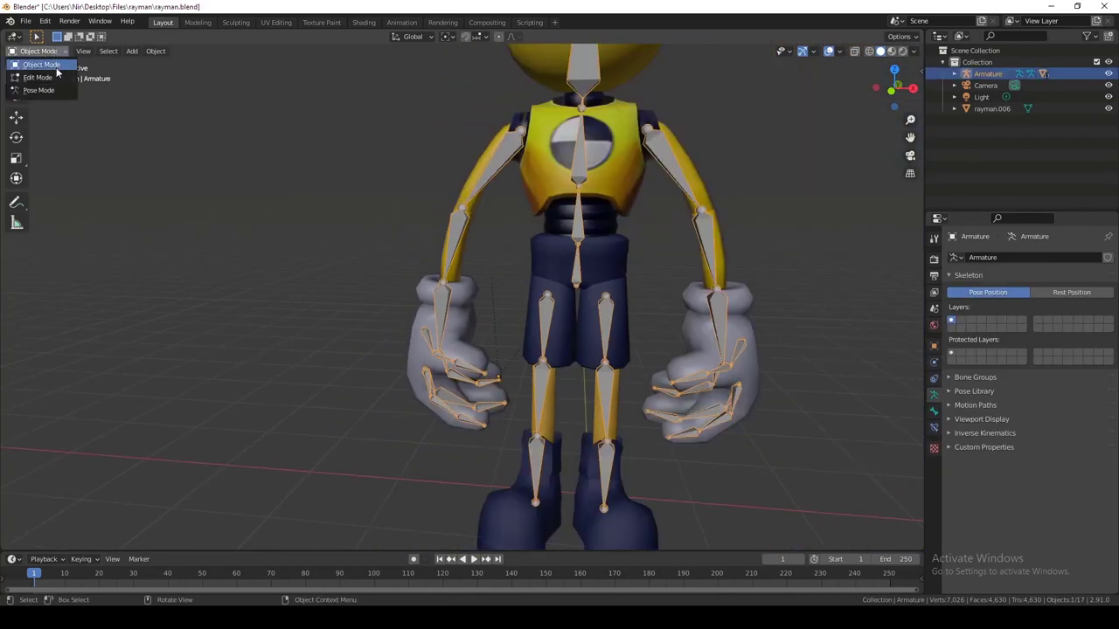
pyautogui.click(38, 90)
# Step: Rotate the right upper-arm and forearm bones to test how the arm mesh follows, cancelling each rotation
pyautogui.click(501, 168)
pyautogui.keyDown('shift'); pyautogui.moveTo(503, 189); pyautogui.dragTo(509, 241, button='middle'); pyautogui.keyUp('shift')
pyautogui.scroll(1, 508, 241)
pyautogui.press('r')
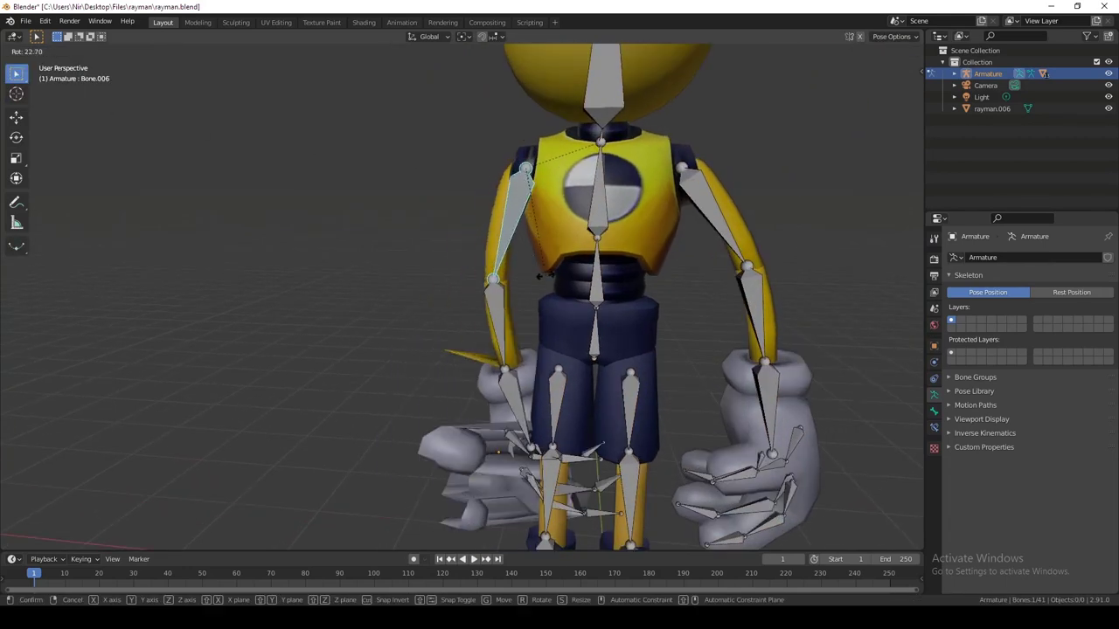
pyautogui.rightClick(444, 261)
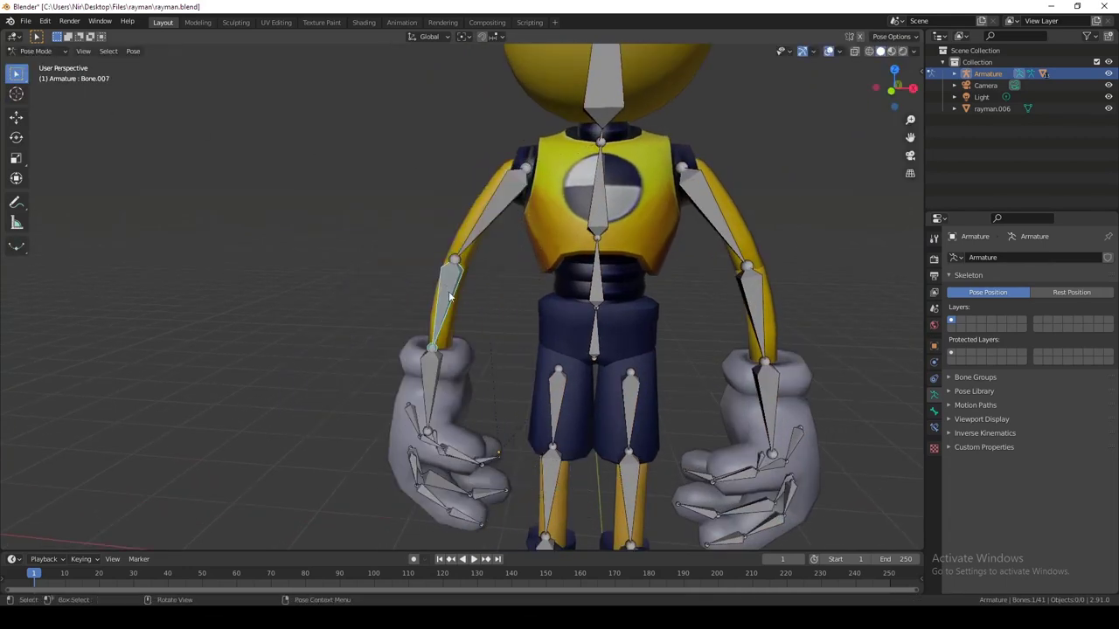
pyautogui.press('r')
pyautogui.rightClick(487, 284)
# Step: Select the right upper-arm bone and return the armature to Object Mode
pyautogui.scroll(3, 500, 285)
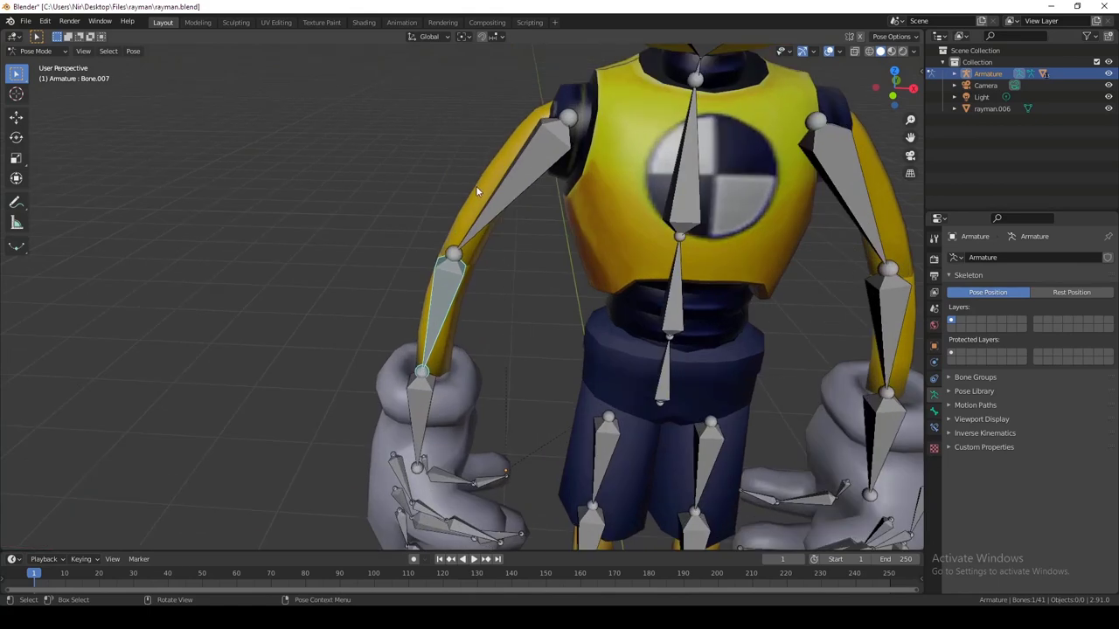
pyautogui.click(478, 191)
pyautogui.moveTo(491, 210)
pyautogui.mouseDown(button='middle')
pyautogui.moveTo(513, 224)
pyautogui.moveTo(499, 230)
pyautogui.mouseUp(button='middle')
pyautogui.click(512, 223)
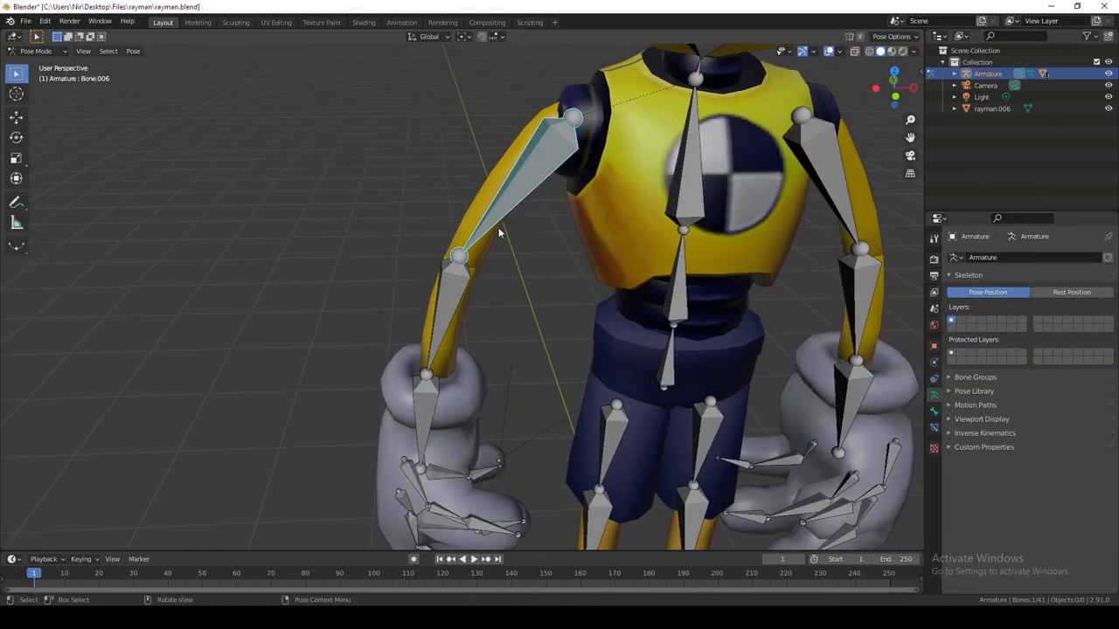
pyautogui.click(43, 53)
pyautogui.click(42, 67)
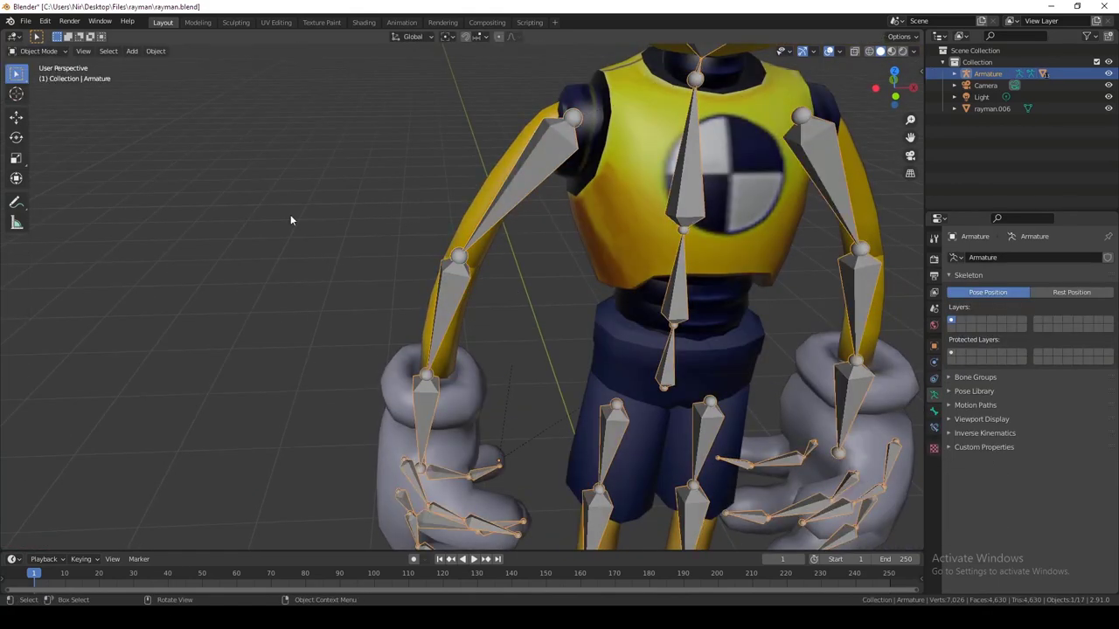
pyautogui.click(291, 221)
pyautogui.click(554, 162)
pyautogui.keyDown('shift'); pyautogui.click(482, 201); pyautogui.keyUp('shift')
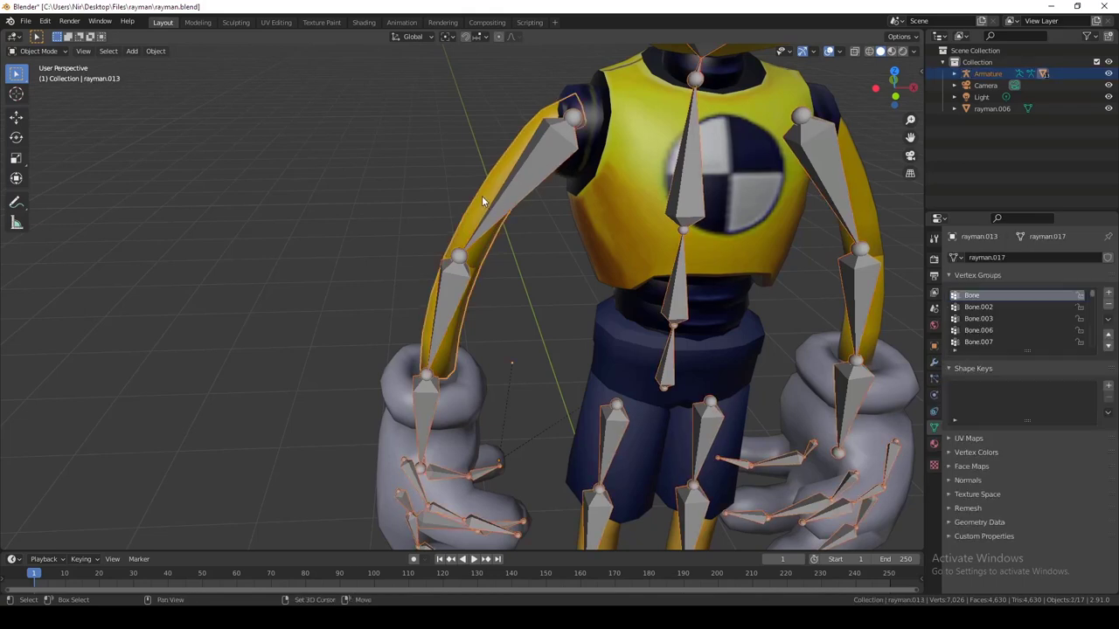
pyautogui.hotkey('ctrl', 'p')
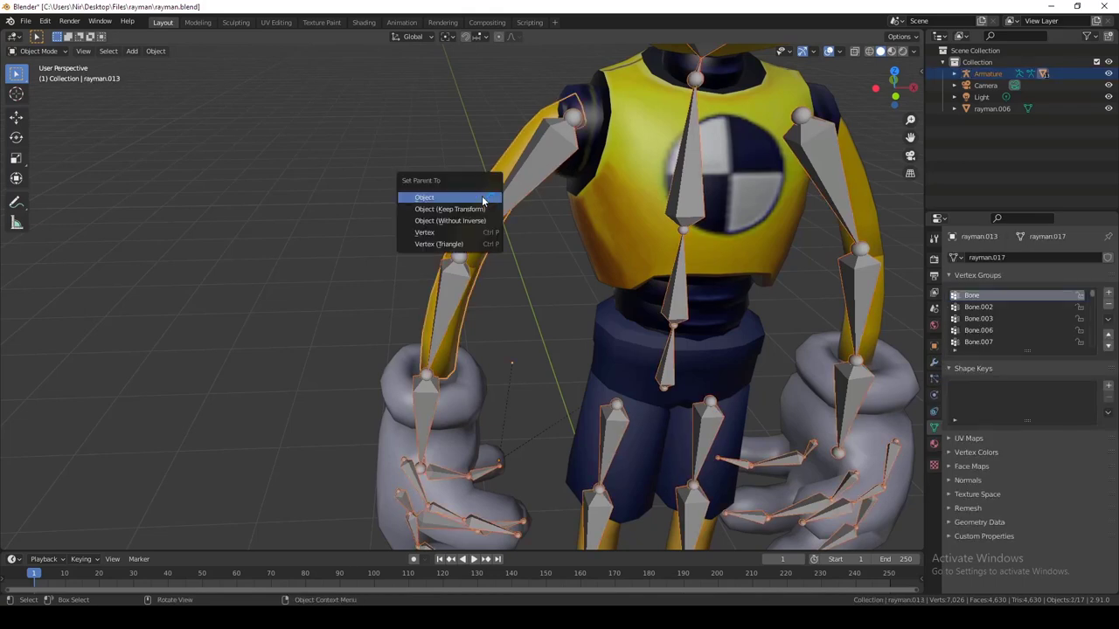
pyautogui.click(482, 199)
# Step: Parent the right arm mesh to the armature, with the armature as the active object
pyautogui.keyDown('shift'); pyautogui.click(515, 174); pyautogui.keyUp('shift')
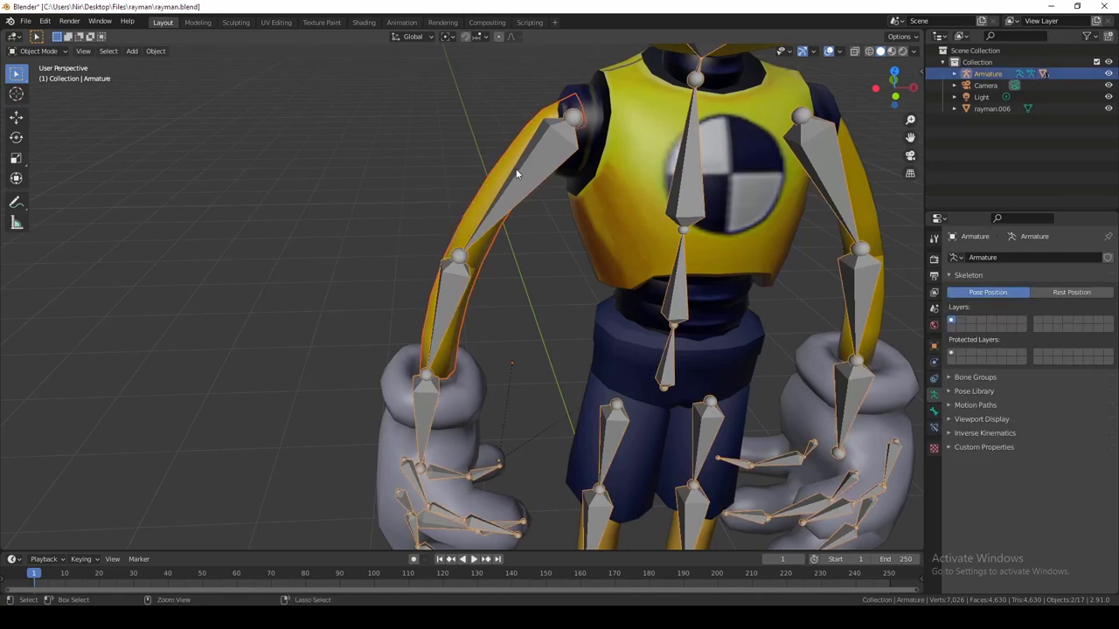
pyautogui.hotkey('ctrl', 'p')
pyautogui.click(502, 195)
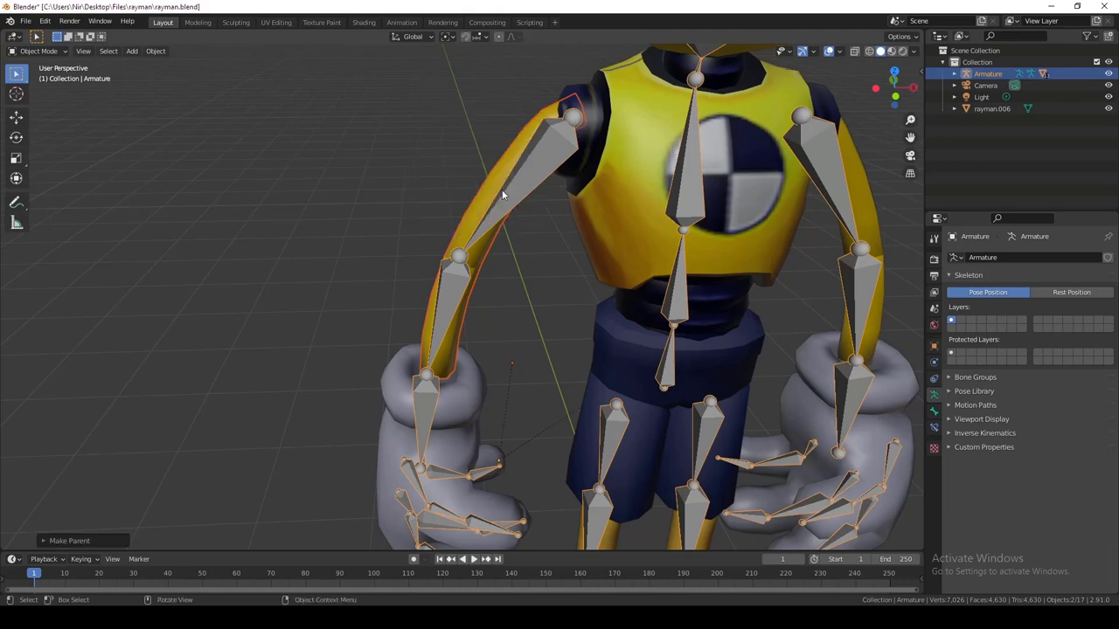
# Step: Switch the armature to Pose Mode and rotate the right upper-arm bone to test how the arm mesh follows
pyautogui.click(517, 150)
pyautogui.click(39, 51)
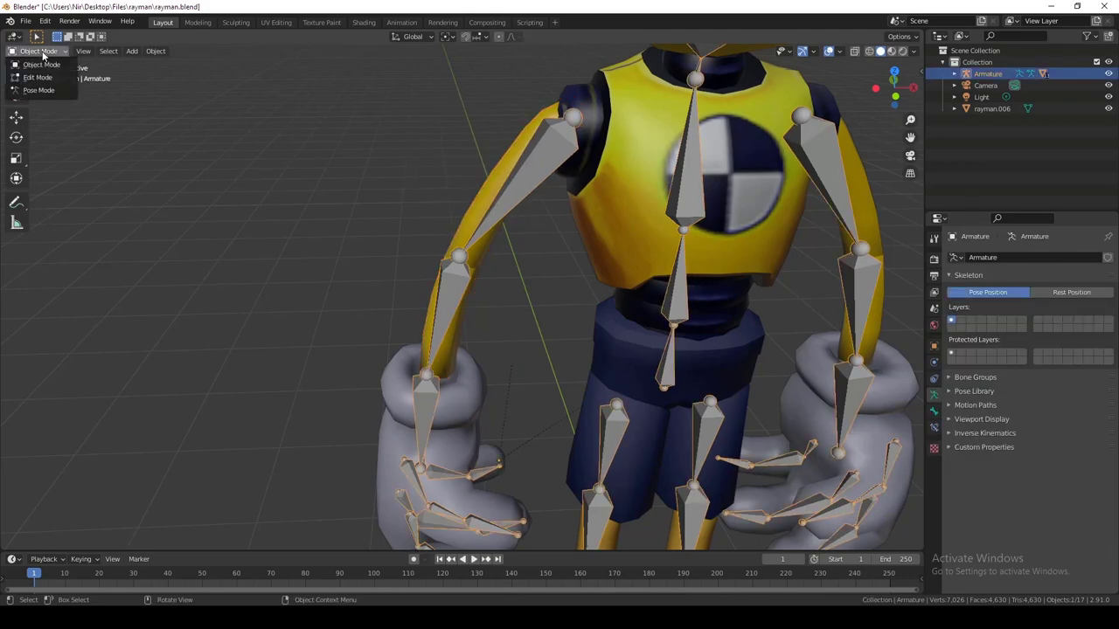
pyautogui.click(40, 90)
pyautogui.click(531, 163)
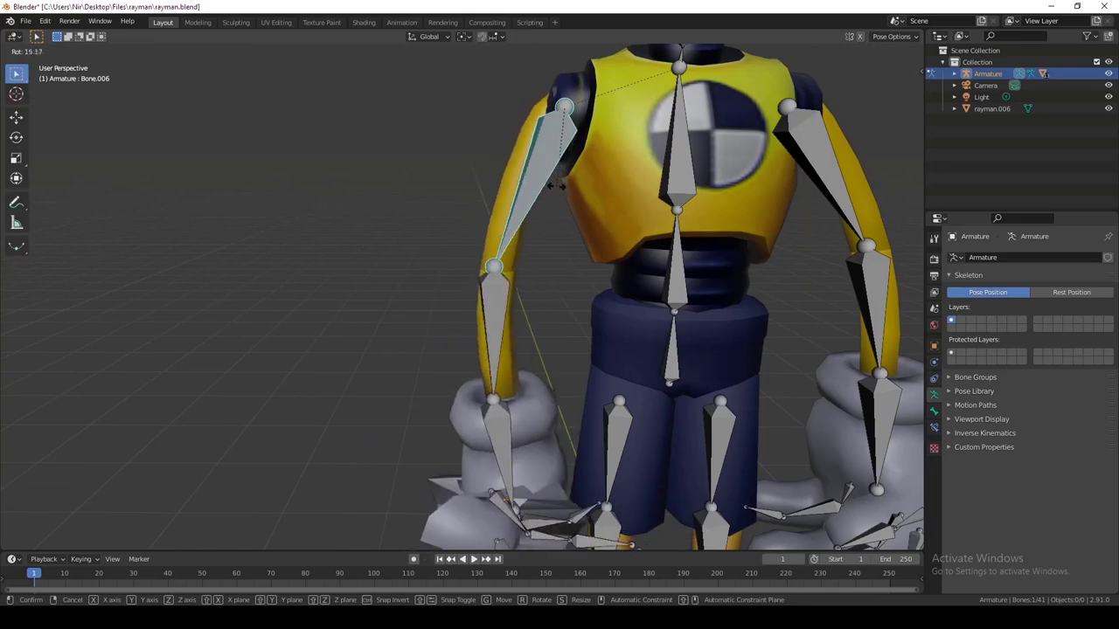
pyautogui.click(525, 178)
# Step: Rotate the right forearm bone to test the bend at the elbow, and undo the rotation
pyautogui.click(411, 284)
pyautogui.press('r')
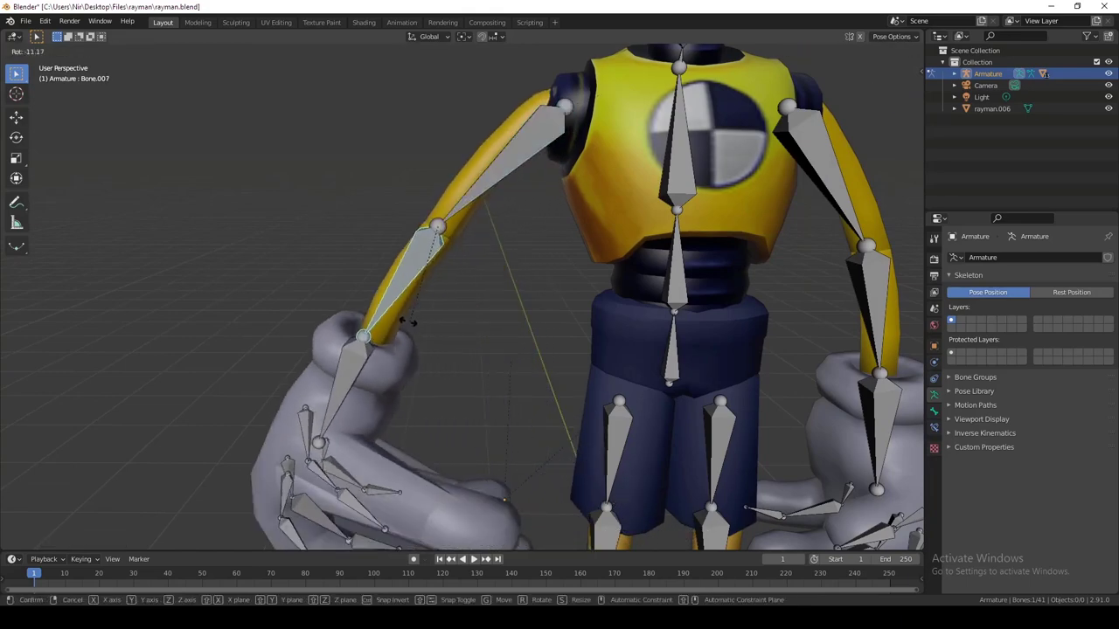
pyautogui.click(313, 250)
pyautogui.scroll(5, 375, 229)
pyautogui.moveTo(376, 219); pyautogui.dragTo(485, 259, button='middle')
pyautogui.hotkey('ctrl', 'z')
pyautogui.scroll(-5, 448, 229)
pyautogui.scroll(3, 490, 263)
pyautogui.scroll(-4, 496, 263)
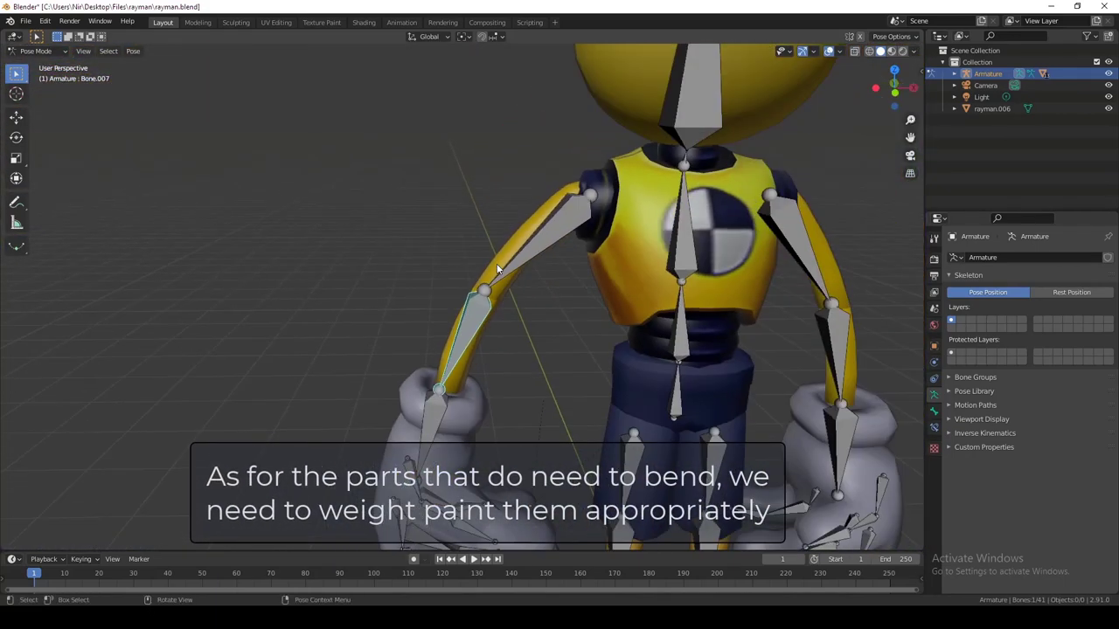
# Step: Select the right arm mesh in Object Mode and switch it to Weight Paint mode
pyautogui.hotkey('ctrl', 'Tab')
pyautogui.click(494, 260)
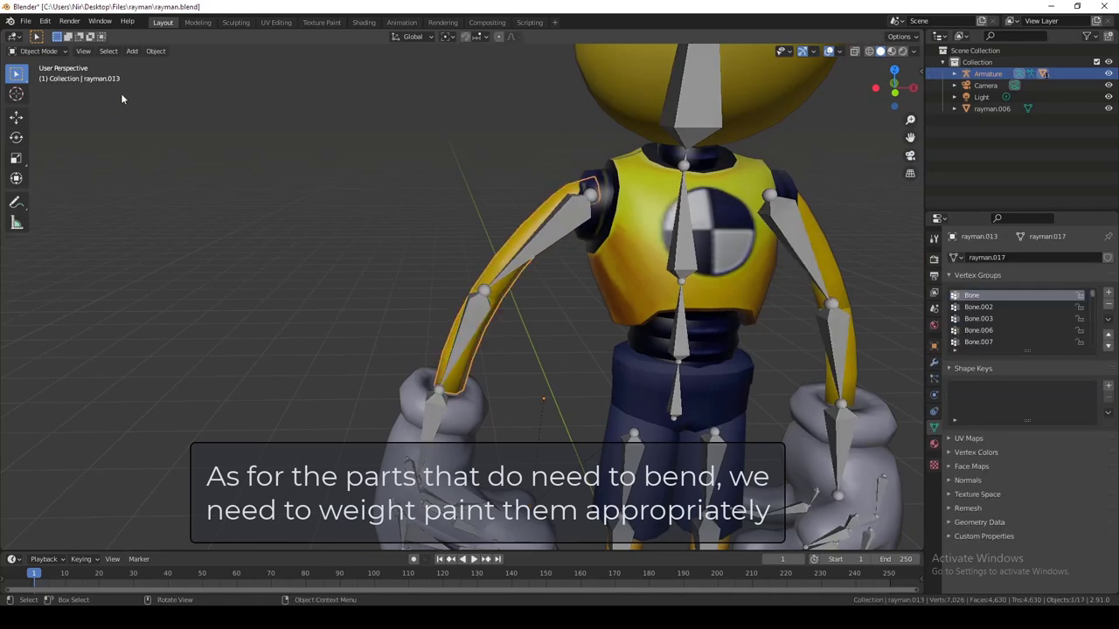
pyautogui.click(39, 50)
pyautogui.click(54, 117)
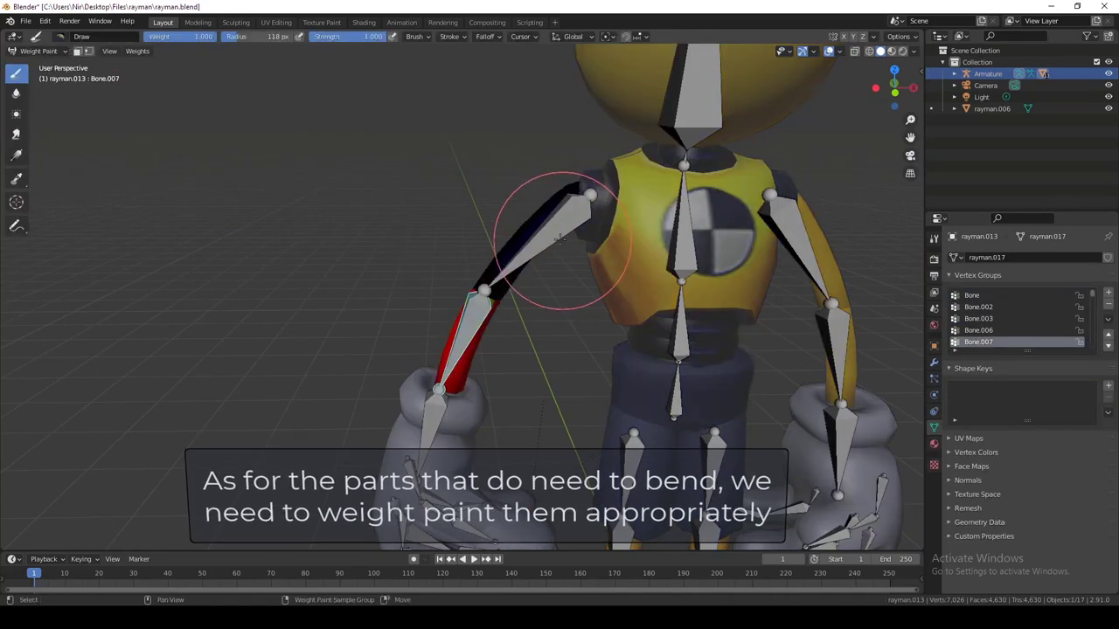
# Step: Examine the weights of the right upper-arm and forearm bones around the elbow, selecting each bone in turn
pyautogui.keyDown('ctrl'); pyautogui.click(557, 242); pyautogui.keyUp('ctrl')
pyautogui.moveTo(557, 242)
pyautogui.mouseDown(button='middle')
pyautogui.moveTo(582, 280)
pyautogui.moveTo(565, 252)
pyautogui.moveTo(525, 332)
pyautogui.moveTo(449, 288)
pyautogui.mouseUp(button='middle')
pyautogui.scroll(3, 582, 280)
pyautogui.scroll(3, 498, 306)
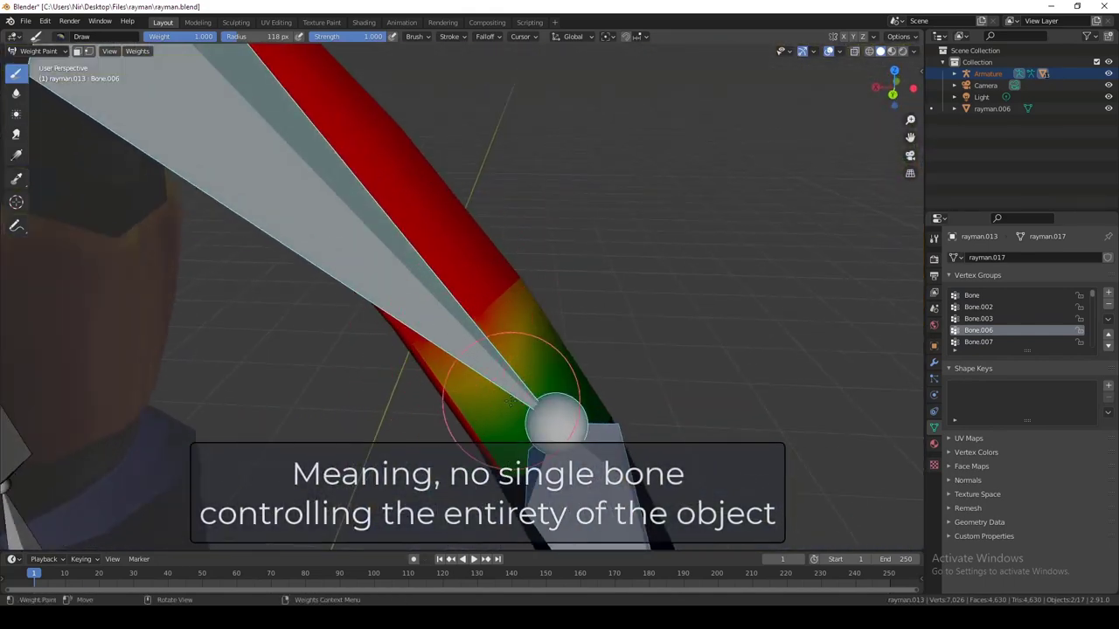
pyautogui.moveTo(510, 339); pyautogui.dragTo(319, 324, button='middle')
pyautogui.moveTo(462, 350); pyautogui.dragTo(512, 399, button='middle')
pyautogui.keyDown('ctrl'); pyautogui.click(367, 379); pyautogui.keyUp('ctrl')
pyautogui.moveTo(367, 379); pyautogui.dragTo(448, 242, button='middle')
pyautogui.moveTo(379, 250); pyautogui.dragTo(574, 312, button='middle')
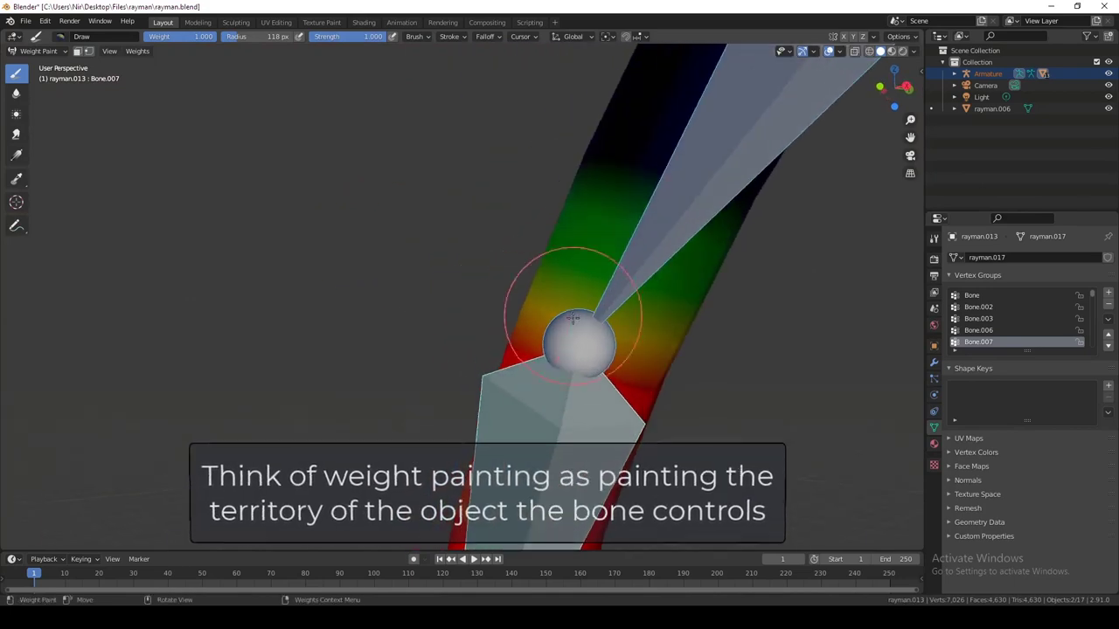
pyautogui.scroll(-7, 611, 339)
pyautogui.moveTo(467, 278); pyautogui.dragTo(535, 289, button='middle')
pyautogui.scroll(5, 563, 366)
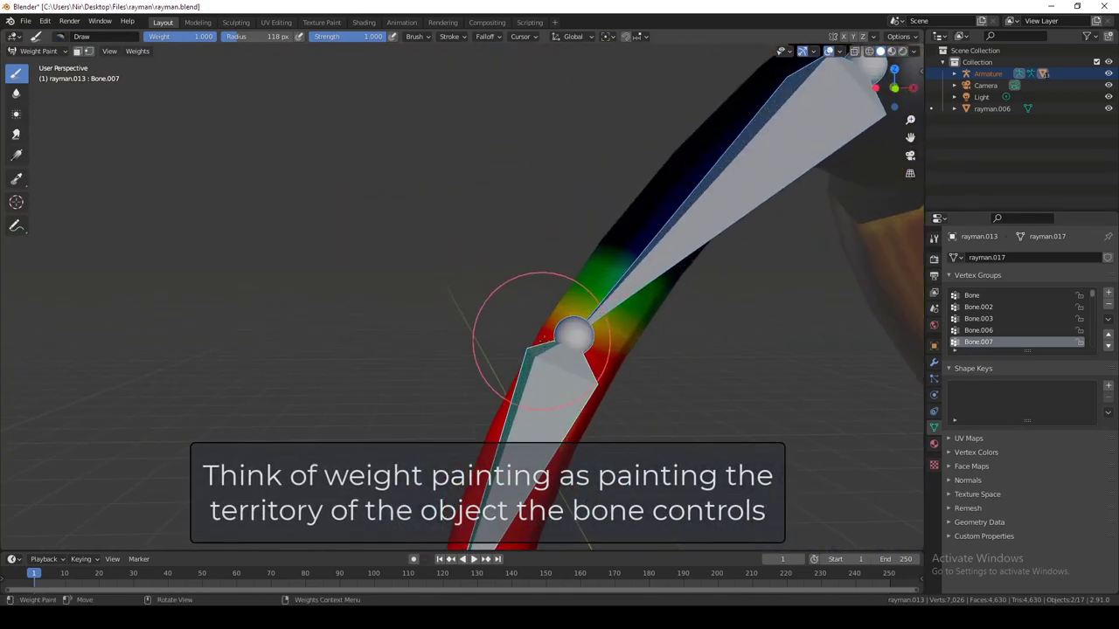
# Step: Return the arm mesh to Object Mode, select the armature and switch it to Pose Mode
pyautogui.click(35, 50)
pyautogui.click(33, 66)
pyautogui.scroll(-4, 319, 164)
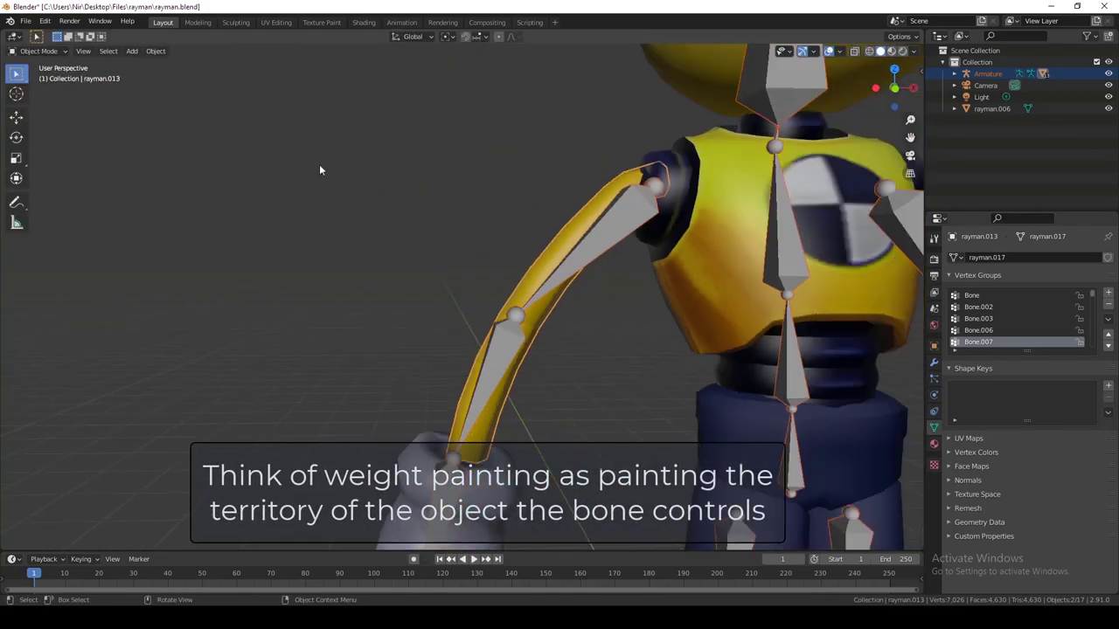
pyautogui.click(319, 166)
pyautogui.click(596, 241)
pyautogui.scroll(-3, 593, 239)
pyautogui.click(38, 51)
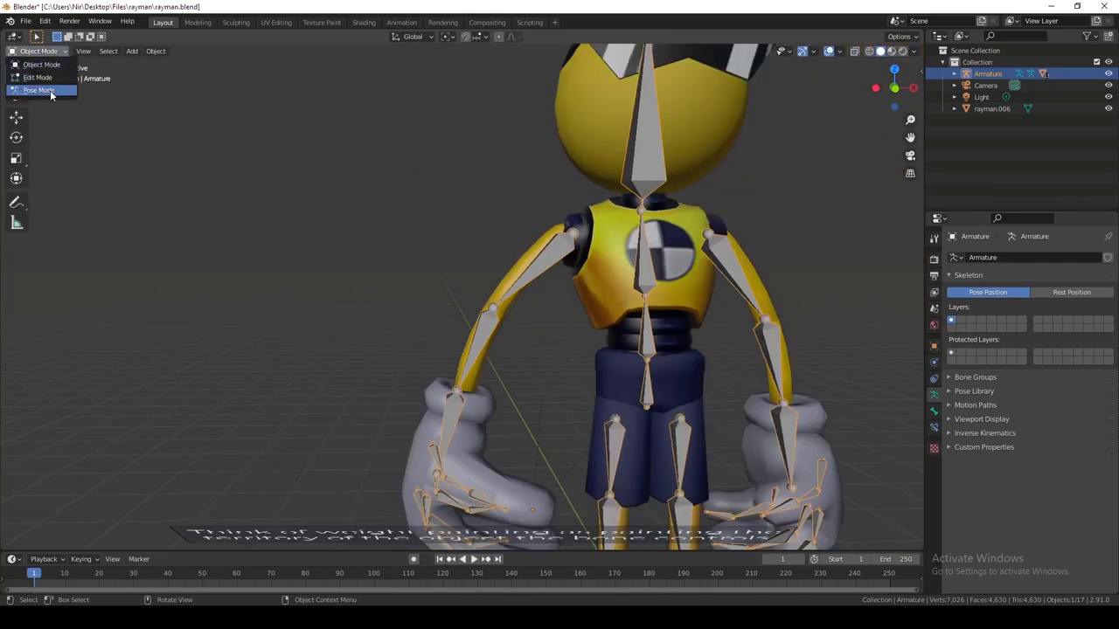
pyautogui.click(33, 92)
# Step: Rotate the right forearm bone to test the weighted elbow bend, cancelling the rotation
pyautogui.click(465, 271)
pyautogui.press('r')
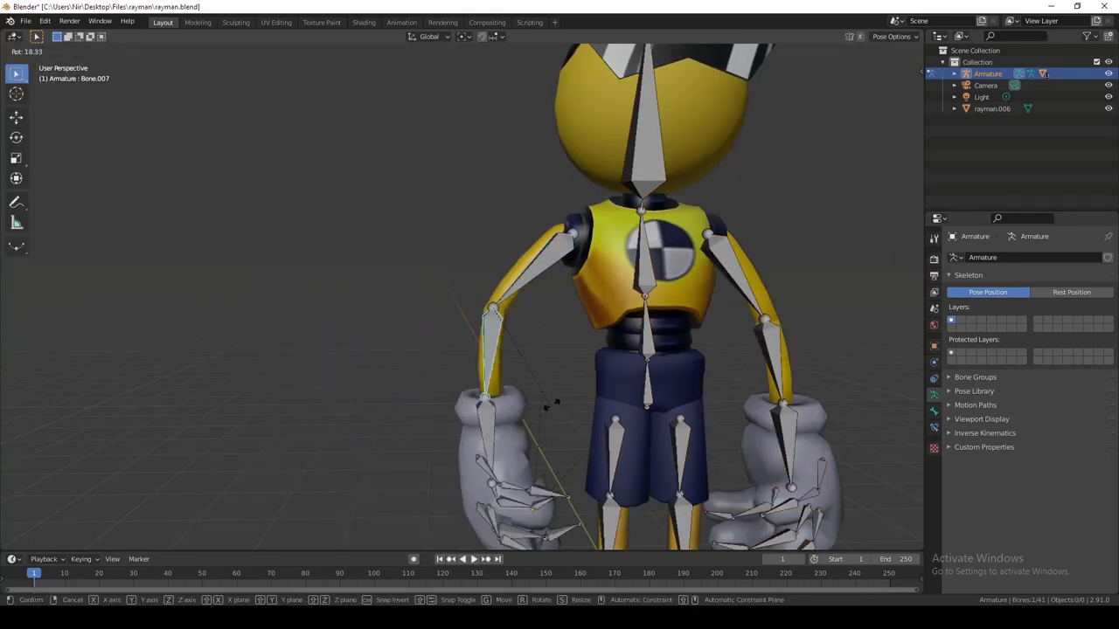
pyautogui.click(511, 355)
pyautogui.moveTo(511, 355); pyautogui.dragTo(419, 354, button='middle')
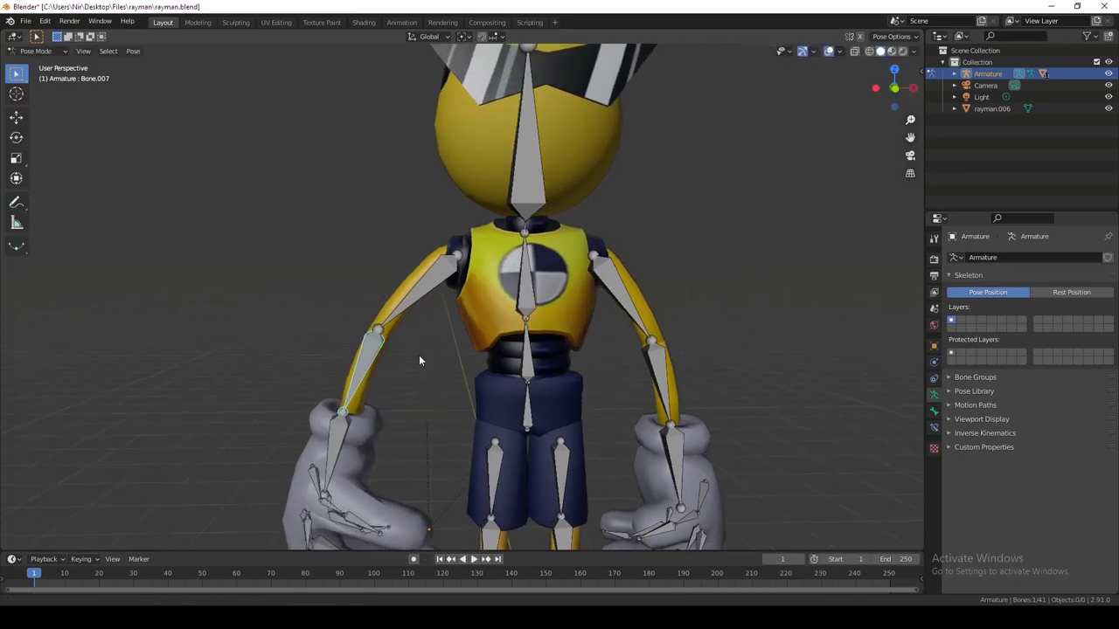
pyautogui.scroll(3, 402, 341)
pyautogui.scroll(-4, 431, 294)
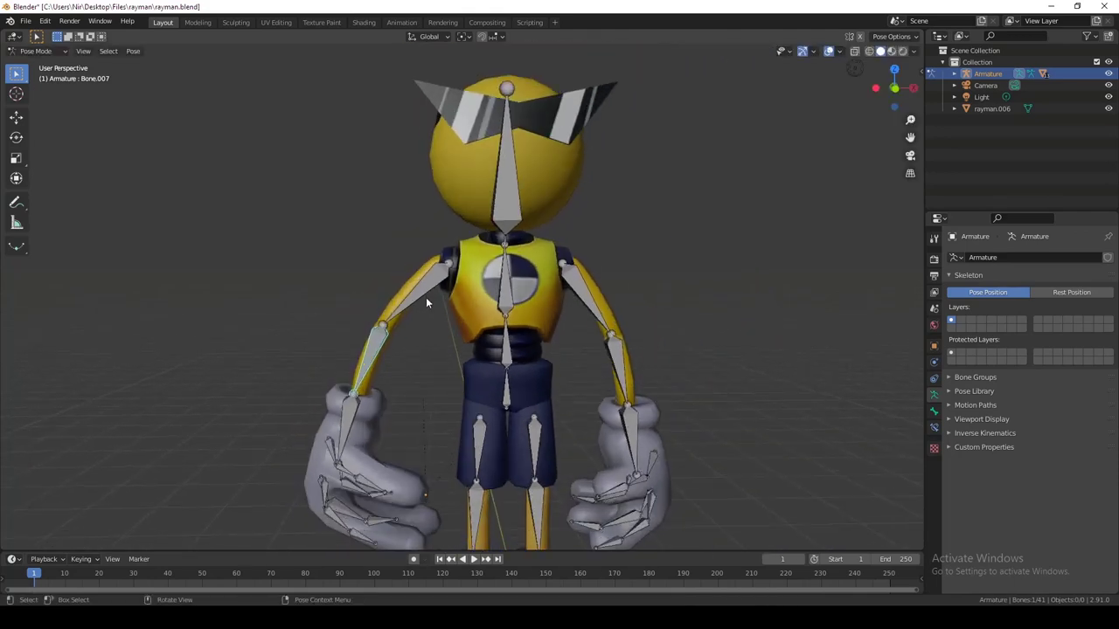
pyautogui.scroll(3, 426, 297)
pyautogui.moveTo(425, 299)
pyautogui.mouseDown(button='middle')
pyautogui.moveTo(443, 333)
pyautogui.moveTo(420, 295)
pyautogui.mouseUp(button='middle')
pyautogui.scroll(-3, 423, 313)
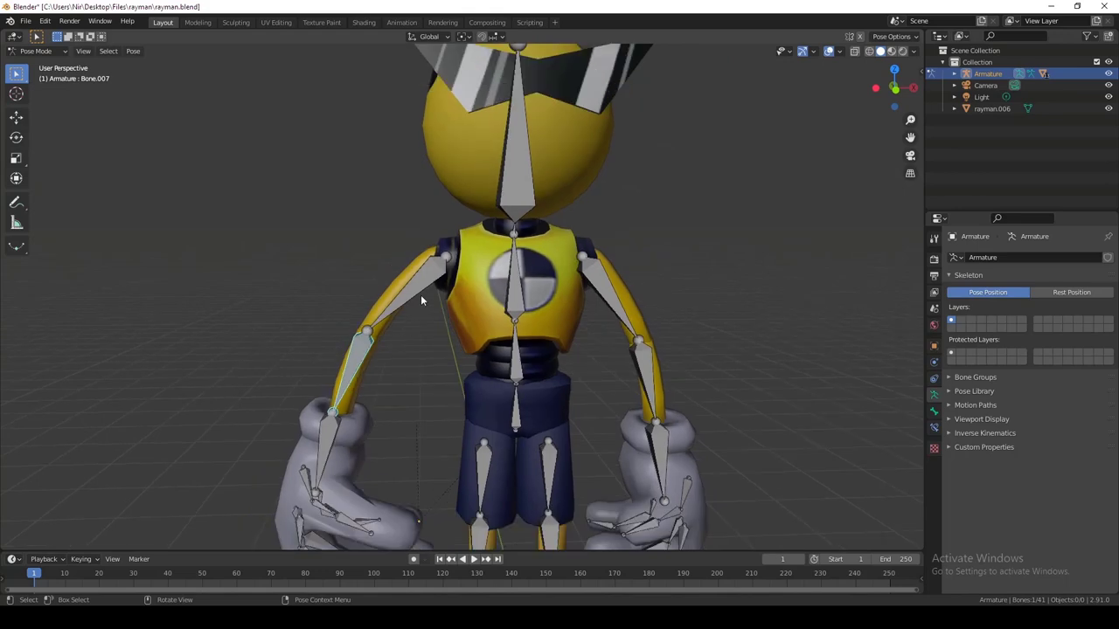
# Step: Rotate the right upper-arm bone as a test, and clear the rotation of all bones
pyautogui.click(421, 295)
pyautogui.press('r')
pyautogui.rightClick(435, 335)
pyautogui.press('a')
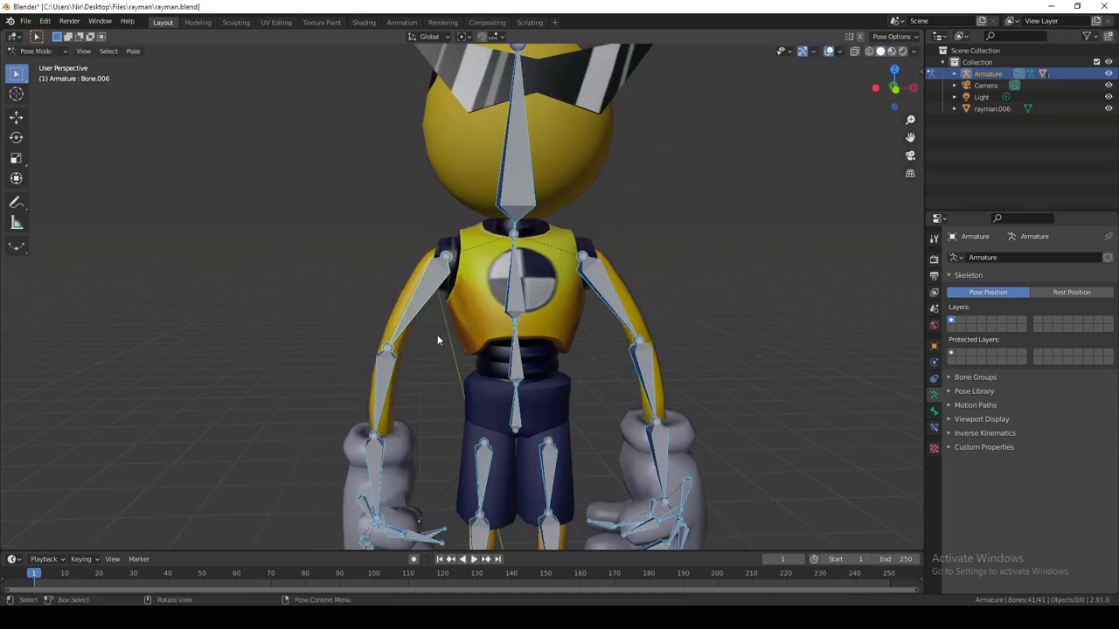
pyautogui.hotkey('alt', 'r')
pyautogui.click(426, 335)
# Step: Select the right hand mesh in Object Mode and check its vertex group list
pyautogui.moveTo(427, 335); pyautogui.dragTo(490, 323, button='middle')
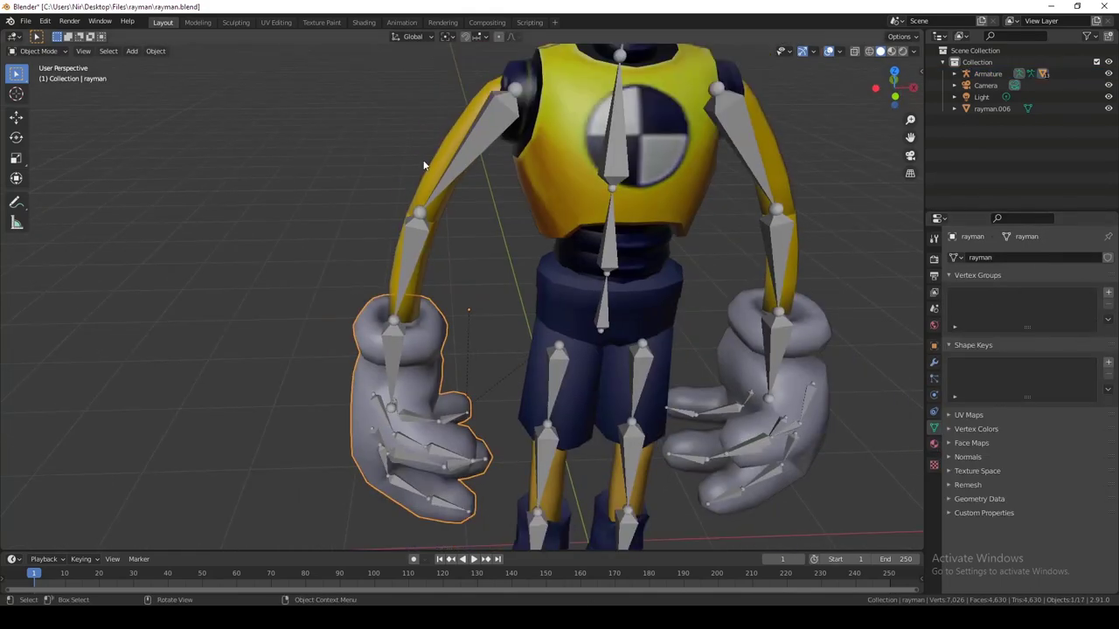
pyautogui.click(425, 166)
pyautogui.scroll(4, 525, 188)
pyautogui.moveTo(505, 174); pyautogui.dragTo(516, 214, button='middle')
pyautogui.scroll(-3, 480, 236)
pyautogui.click(332, 396)
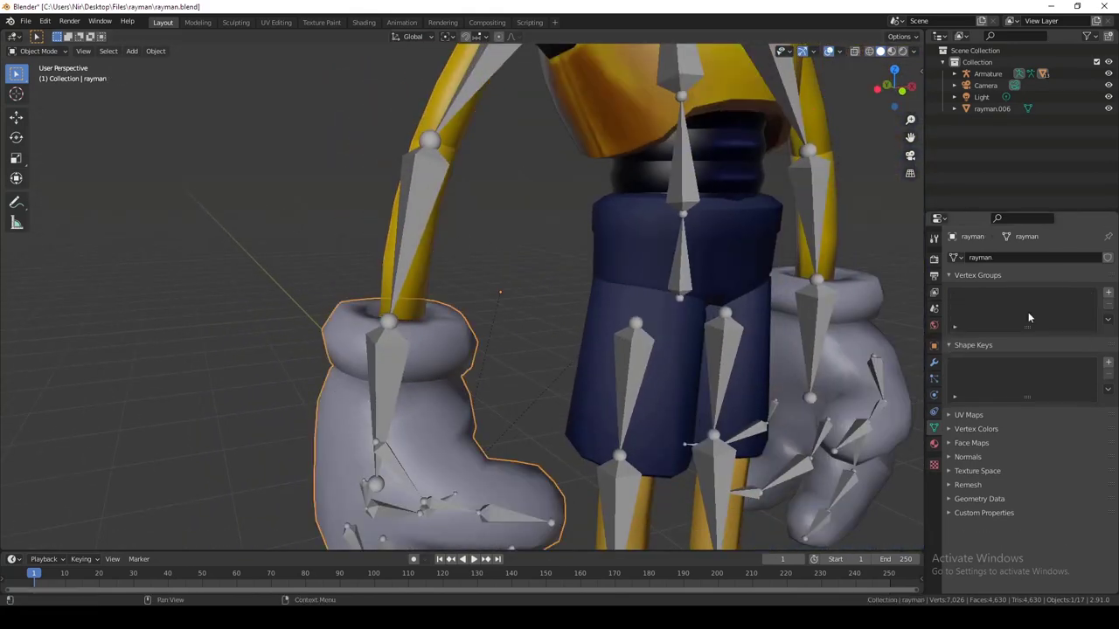
pyautogui.scroll(-5, 446, 293)
pyautogui.moveTo(445, 293); pyautogui.dragTo(472, 213, button='middle')
pyautogui.scroll(4, 412, 298)
pyautogui.scroll(2, 479, 210)
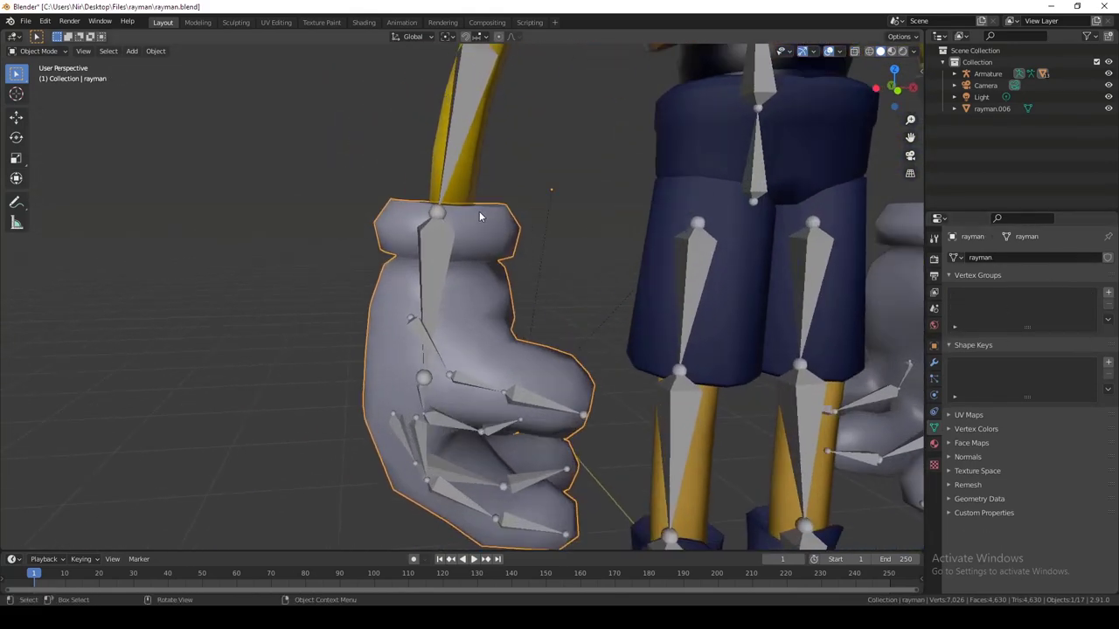
pyautogui.scroll(-1, 460, 252)
# Step: Return the armature to Object Mode and parent the right hand mesh to it using Armature Deform With Empty Groups
pyautogui.keyDown('shift'); pyautogui.click(437, 252); pyautogui.keyUp('shift')
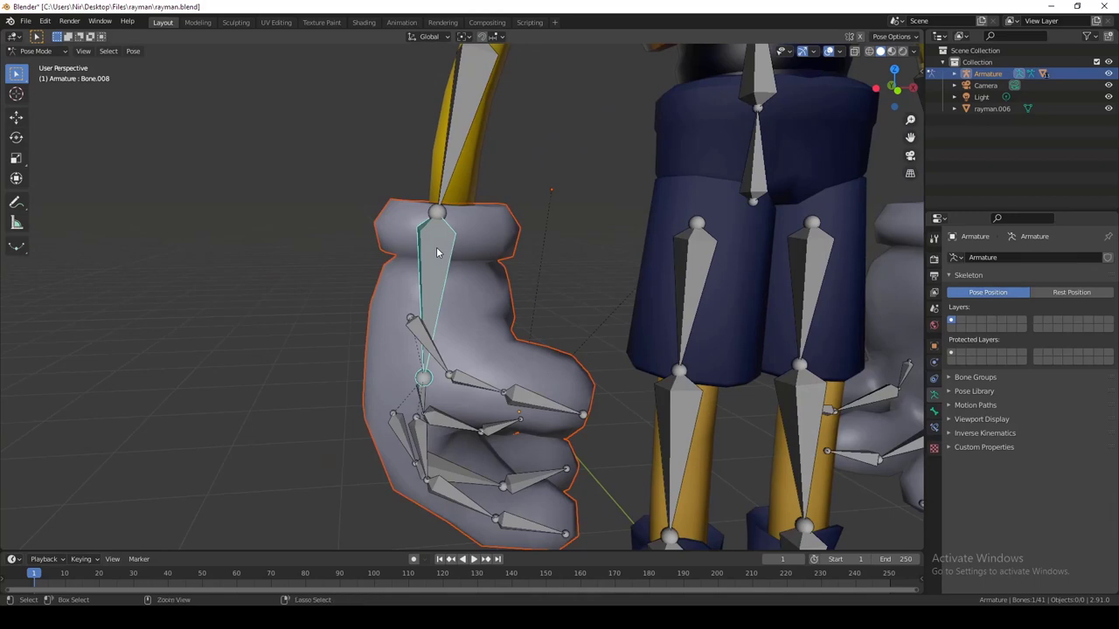
pyautogui.click(37, 52)
pyautogui.click(40, 65)
pyautogui.click(526, 291)
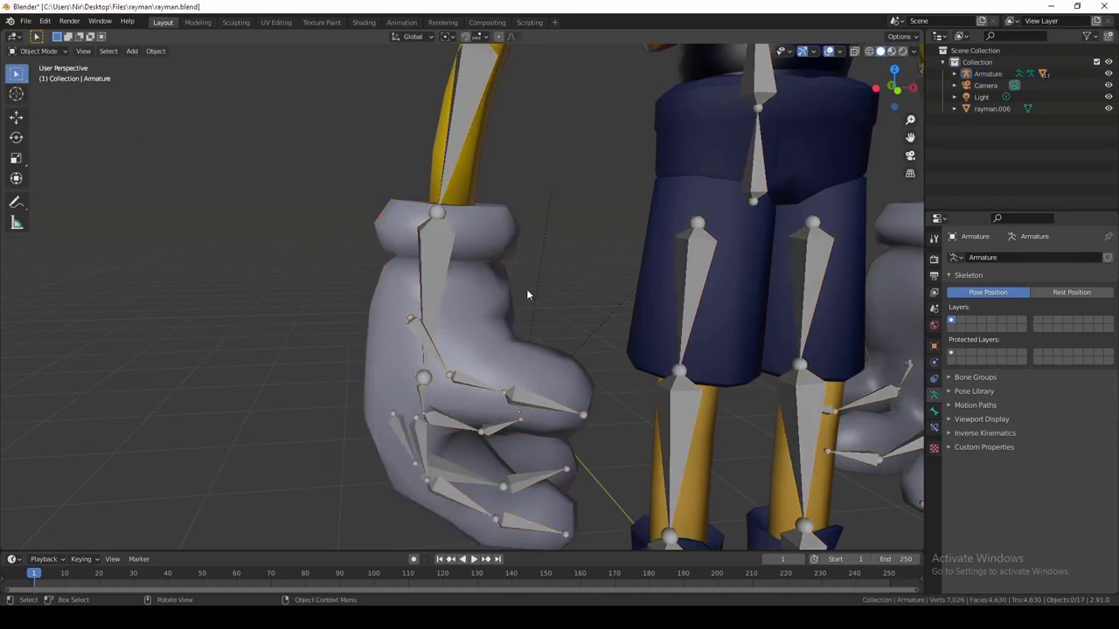
pyautogui.click(466, 278)
pyautogui.keyDown('shift'); pyautogui.click(444, 266); pyautogui.keyUp('shift')
pyautogui.hotkey('ctrl', 'p')
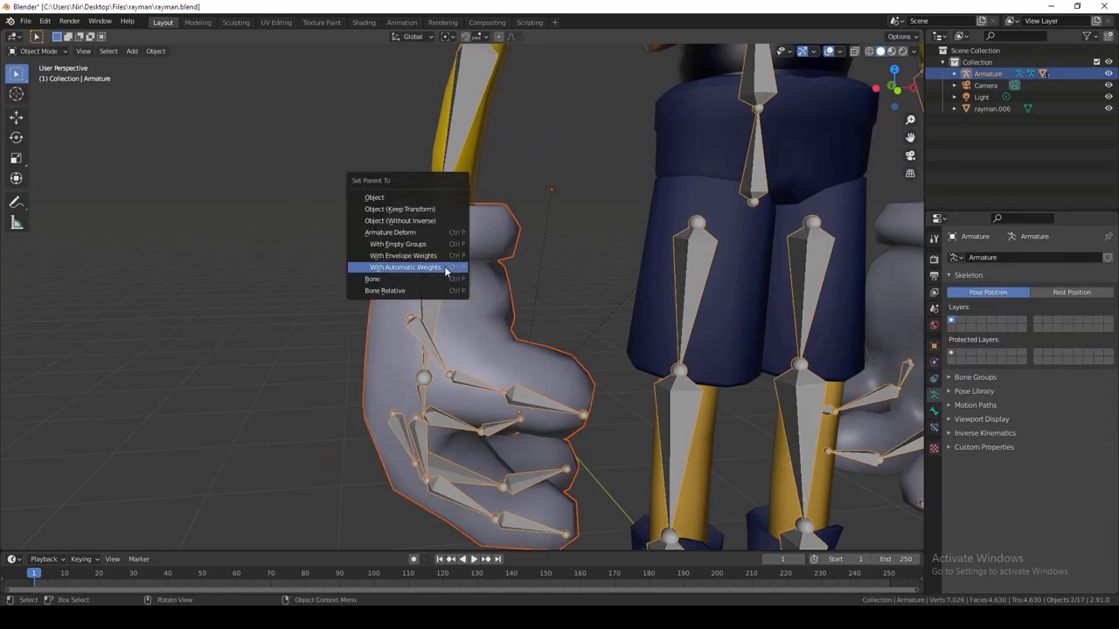
pyautogui.click(405, 247)
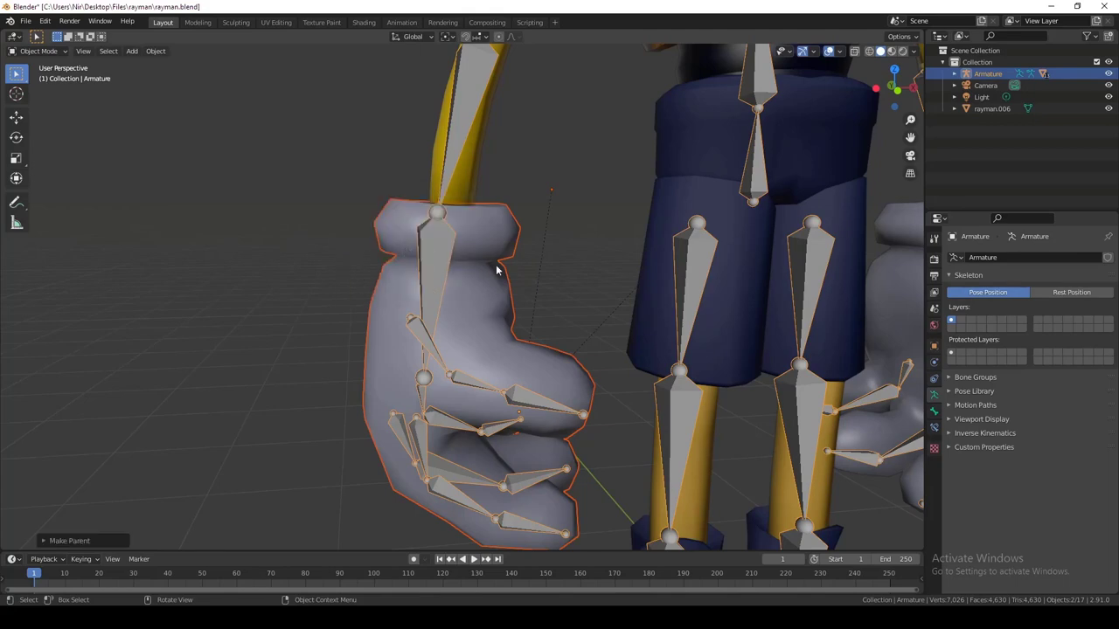
# Step: Select only the right hand mesh and switch it to Weight Paint mode
pyautogui.click(499, 271)
pyautogui.click(499, 271)
pyautogui.click(33, 51)
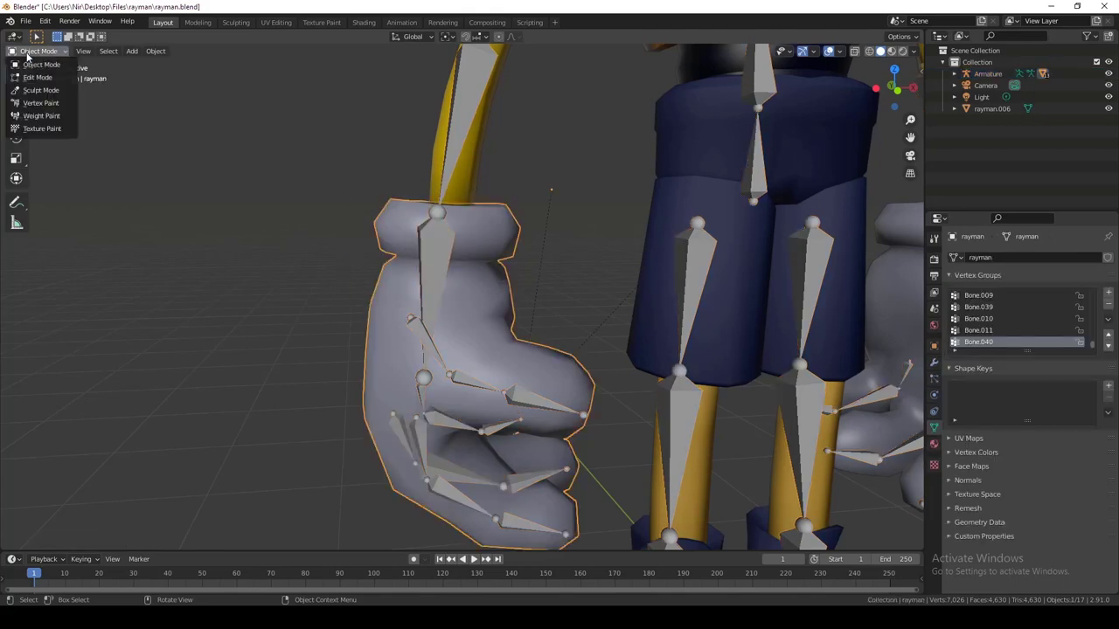
pyautogui.click(42, 115)
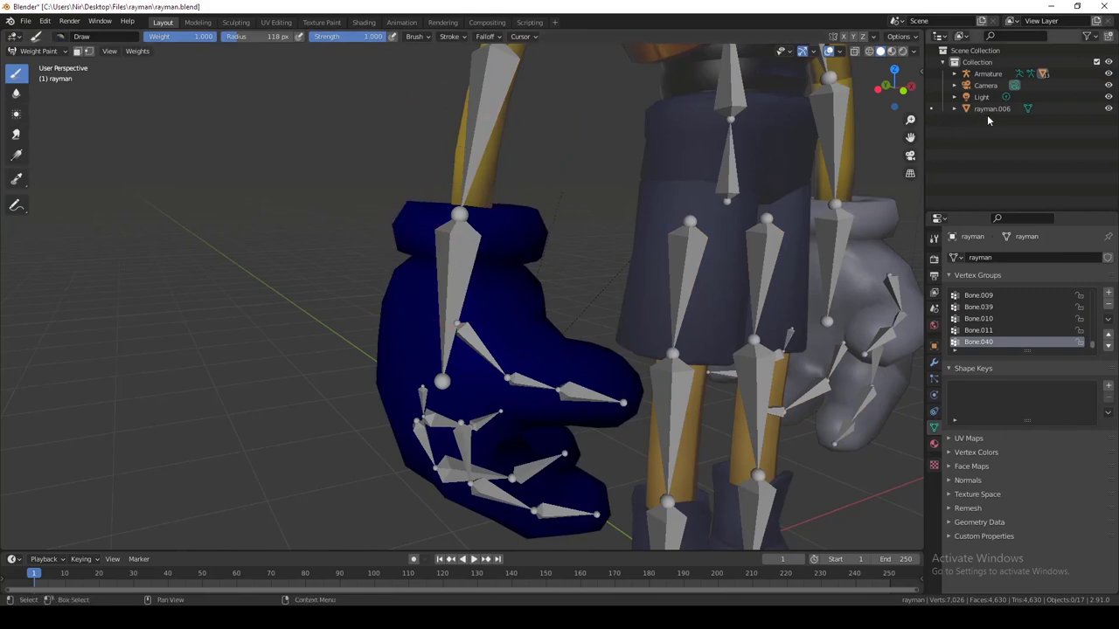
# Step: Put the armature in Pose Mode, select the right hand mesh together with it, and enter Weight Paint mode on the hand
pyautogui.click(987, 73)
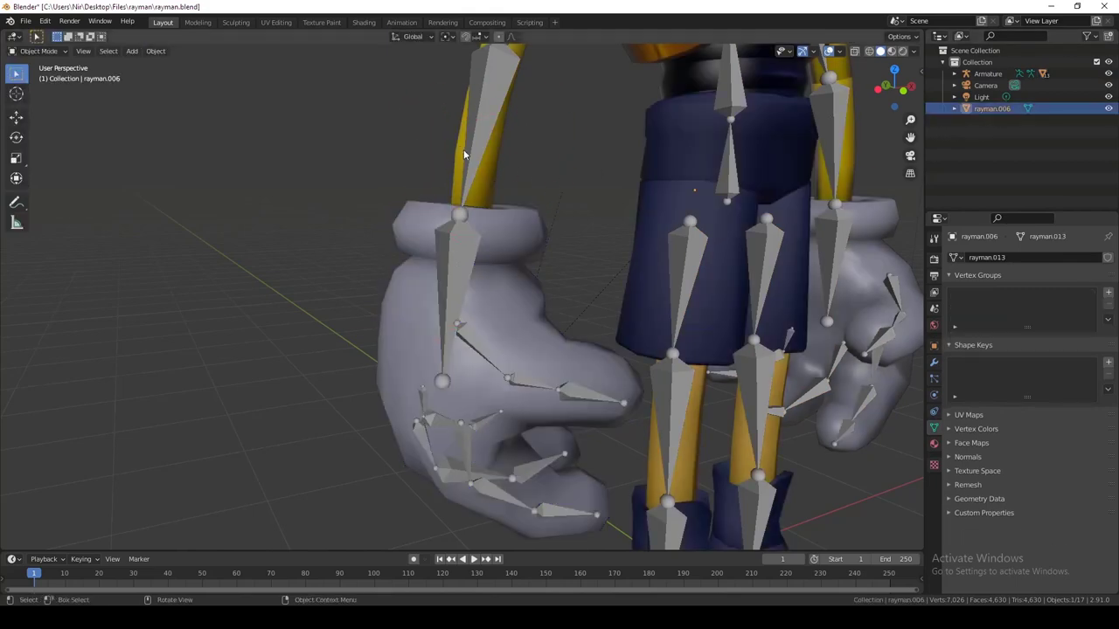
pyautogui.click(42, 51)
pyautogui.click(40, 90)
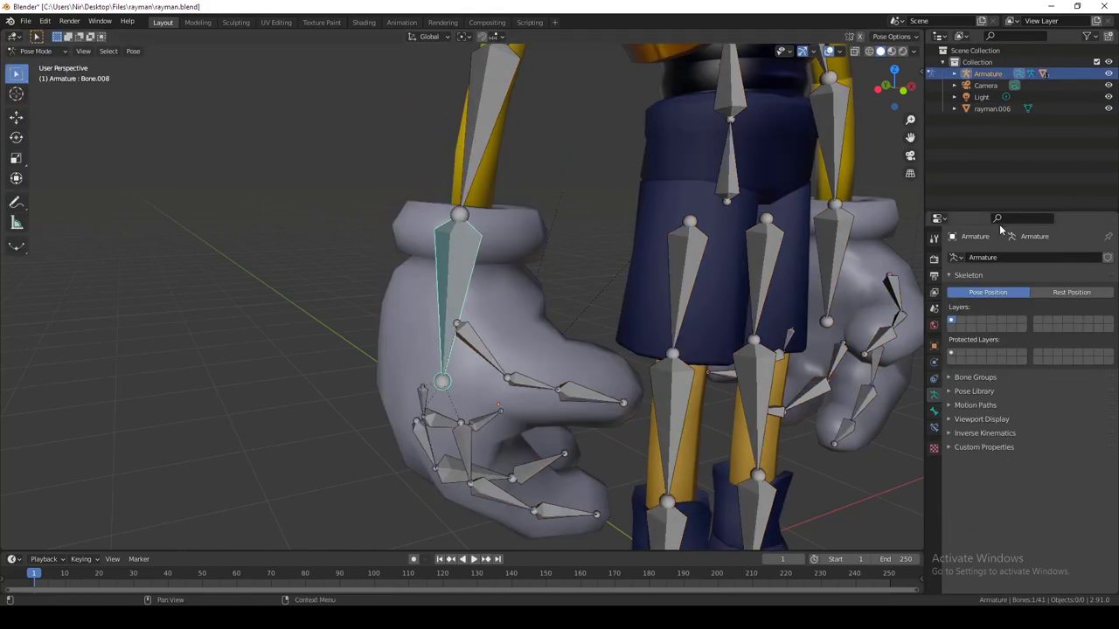
pyautogui.click(981, 112)
pyautogui.click(498, 294)
pyautogui.keyDown('shift'); pyautogui.click(459, 273); pyautogui.keyUp('shift')
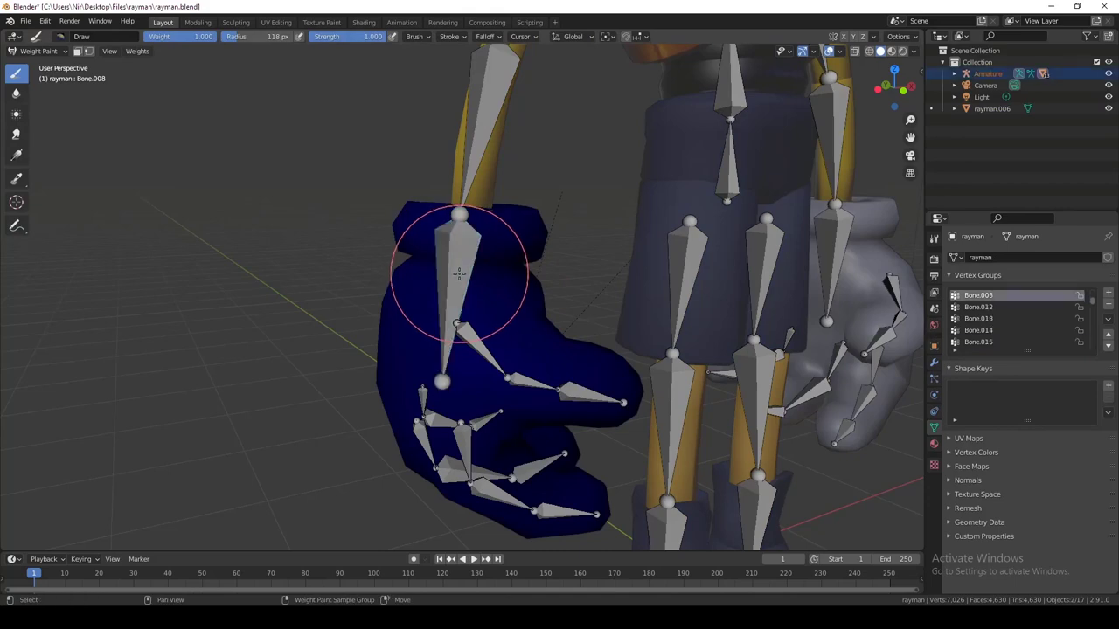
# Step: Select the main hand bone (Bone.008) and paint full weight over the right hand's cuff and the area just below the wrist
pyautogui.keyDown('shift'); pyautogui.click(460, 272); pyautogui.keyUp('shift')
pyautogui.moveTo(460, 273)
pyautogui.mouseDown(button='middle')
pyautogui.moveTo(485, 279)
pyautogui.moveTo(532, 236)
pyautogui.moveTo(366, 250)
pyautogui.mouseUp(button='middle')
pyautogui.moveTo(385, 330)
pyautogui.mouseDown()
pyautogui.moveTo(429, 332)
pyautogui.moveTo(469, 307)
pyautogui.mouseUp()
pyautogui.moveTo(480, 300)
pyautogui.mouseDown(button='middle')
pyautogui.moveTo(439, 322)
pyautogui.moveTo(423, 290)
pyautogui.moveTo(466, 271)
pyautogui.mouseUp(button='middle')
pyautogui.moveTo(492, 317); pyautogui.dragTo(362, 294, button='middle')
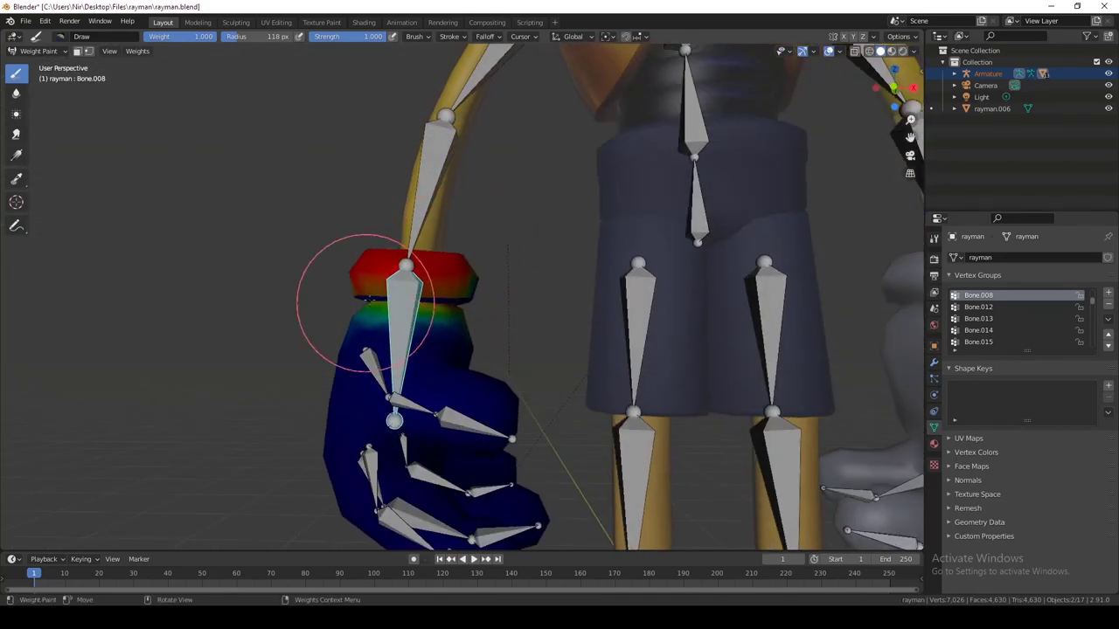
pyautogui.moveTo(430, 298)
pyautogui.mouseDown(button='middle')
pyautogui.moveTo(402, 257)
pyautogui.moveTo(517, 242)
pyautogui.moveTo(512, 287)
pyautogui.moveTo(592, 227)
pyautogui.mouseUp(button='middle')
pyautogui.moveTo(585, 279)
pyautogui.mouseDown(button='middle')
pyautogui.moveTo(551, 297)
pyautogui.moveTo(512, 350)
pyautogui.moveTo(507, 218)
pyautogui.moveTo(441, 293)
pyautogui.mouseUp(button='middle')
pyautogui.moveTo(518, 318)
pyautogui.mouseDown(button='middle')
pyautogui.moveTo(523, 246)
pyautogui.moveTo(443, 228)
pyautogui.moveTo(450, 250)
pyautogui.moveTo(554, 174)
pyautogui.moveTo(536, 222)
pyautogui.mouseUp(button='middle')
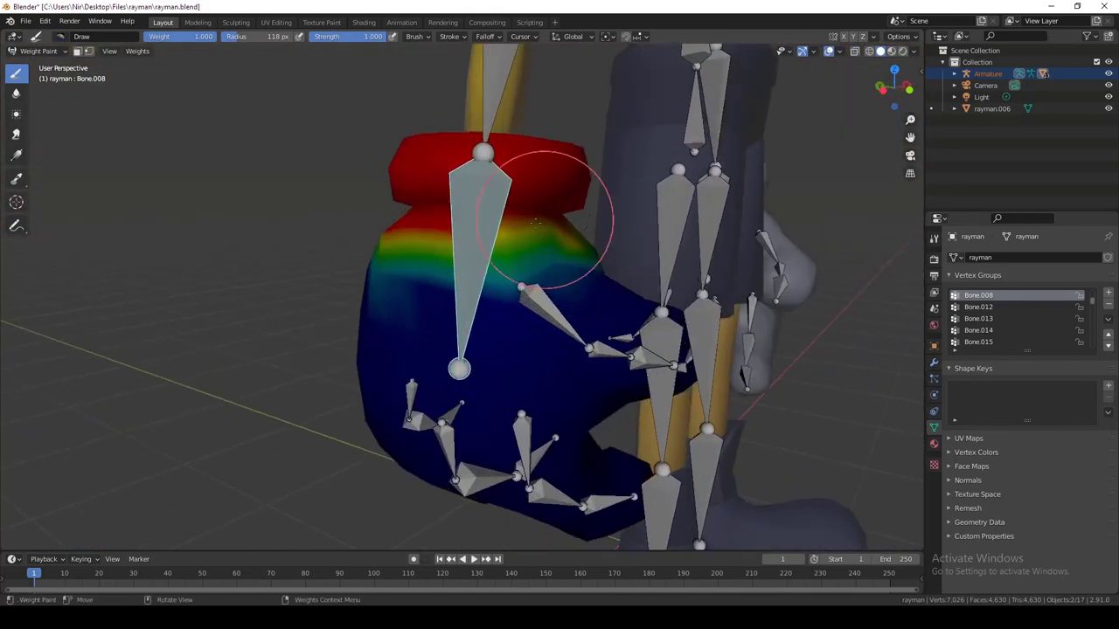
# Step: Extend the Bone.008 weight from the wrist down over the back of the hand, undoing the last stroke
pyautogui.moveTo(425, 284)
pyautogui.mouseDown(button='middle')
pyautogui.moveTo(524, 237)
pyautogui.moveTo(450, 324)
pyautogui.moveTo(454, 288)
pyautogui.moveTo(480, 315)
pyautogui.mouseUp(button='middle')
pyautogui.moveTo(408, 284); pyautogui.dragTo(489, 261, button='middle')
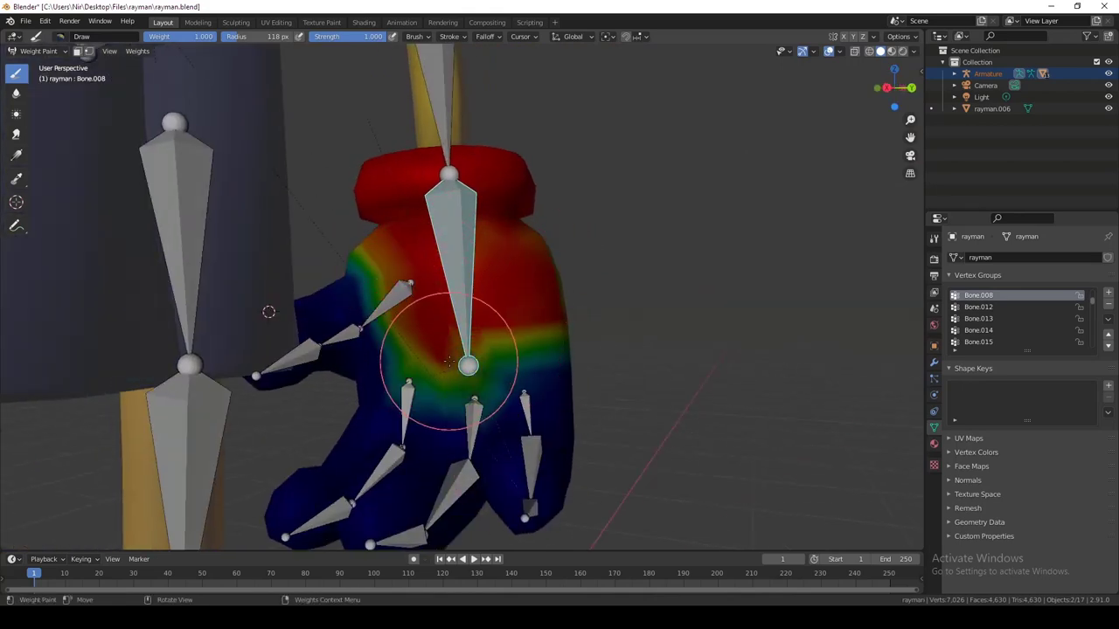
pyautogui.moveTo(543, 338); pyautogui.dragTo(444, 348, button='middle')
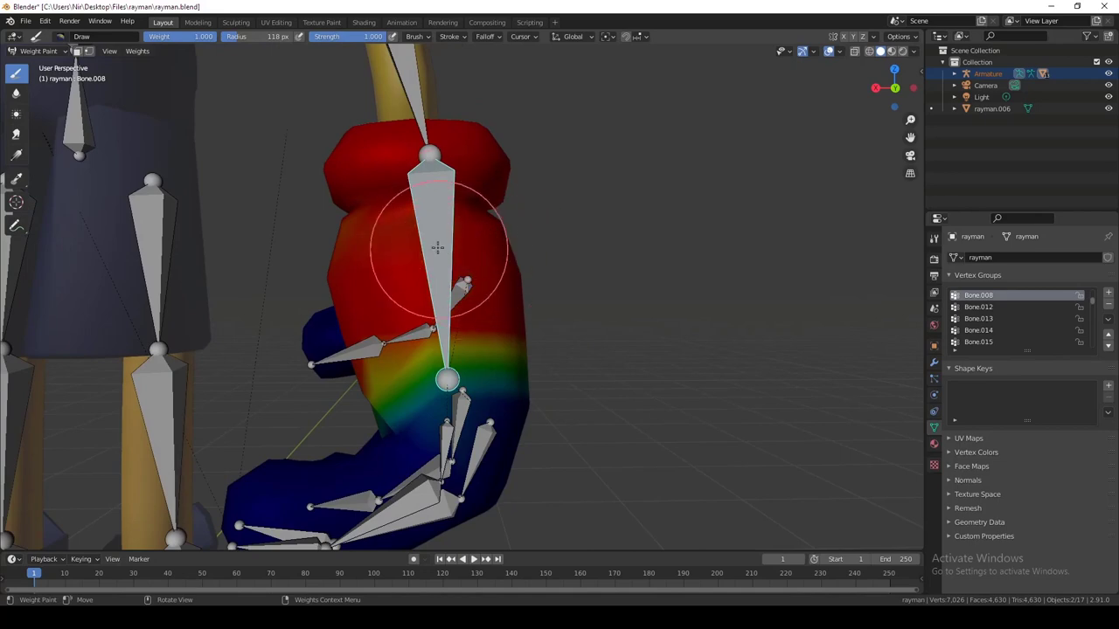
pyautogui.moveTo(414, 201)
pyautogui.mouseDown(button='middle')
pyautogui.moveTo(454, 217)
pyautogui.moveTo(157, 237)
pyautogui.moveTo(496, 291)
pyautogui.mouseUp(button='middle')
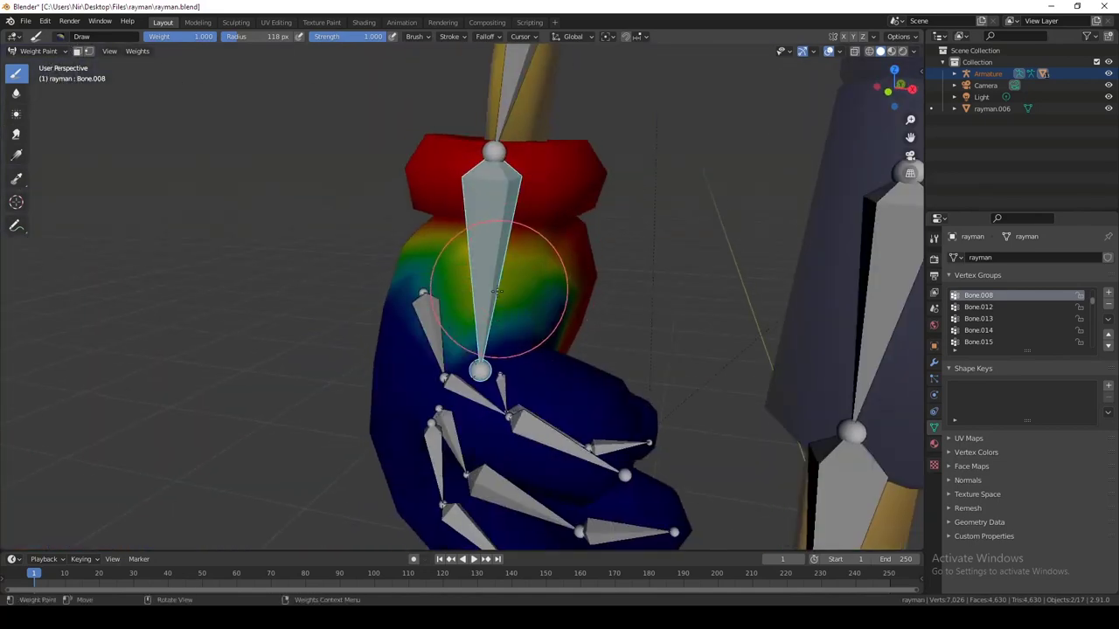
pyautogui.moveTo(454, 240); pyautogui.dragTo(494, 262, button='middle')
pyautogui.moveTo(469, 324); pyautogui.dragTo(512, 388)
pyautogui.hotkey('ctrl', 'z')
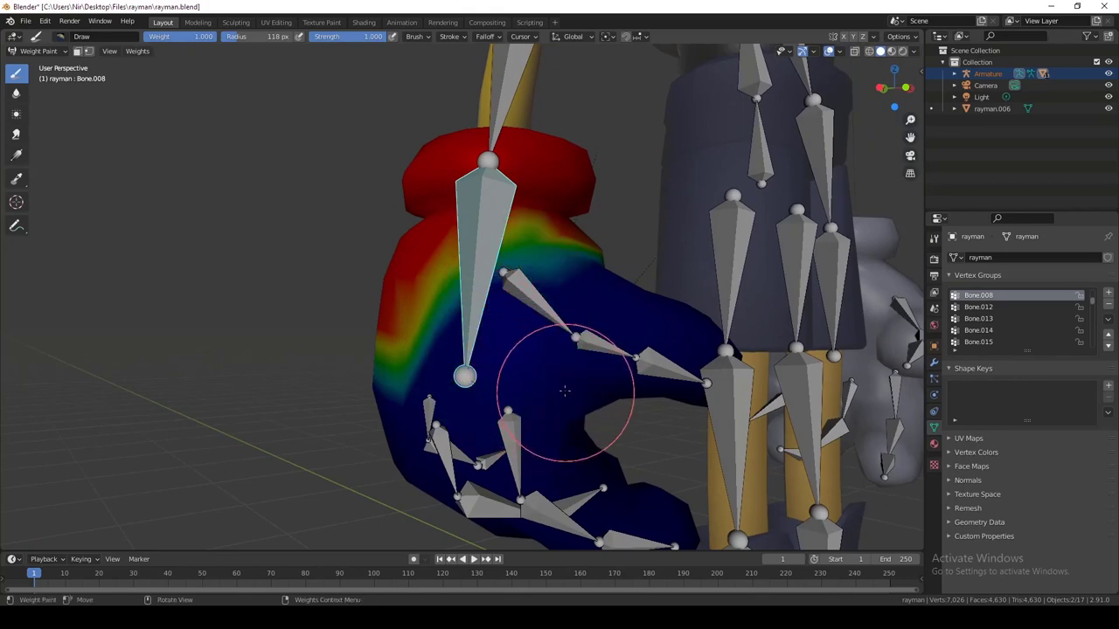
# Step: Paint Bone.008 weight across the inner palm and around the base of the thumb
pyautogui.moveTo(565, 390); pyautogui.dragTo(437, 281, button='middle')
pyautogui.moveTo(437, 280); pyautogui.dragTo(508, 346)
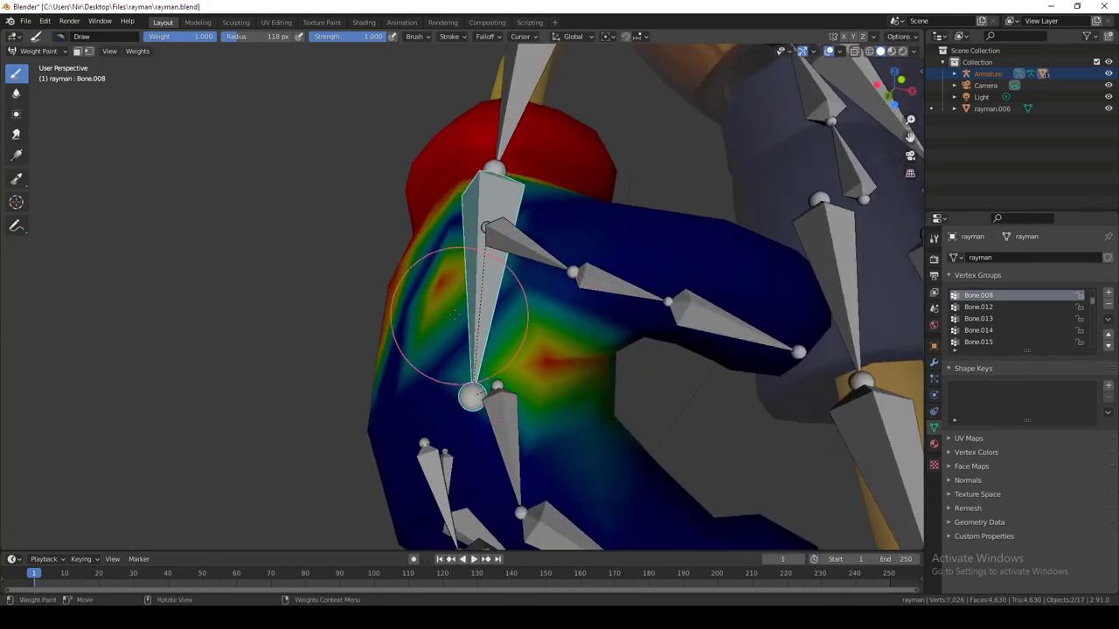
pyautogui.moveTo(454, 312); pyautogui.dragTo(524, 330, button='middle')
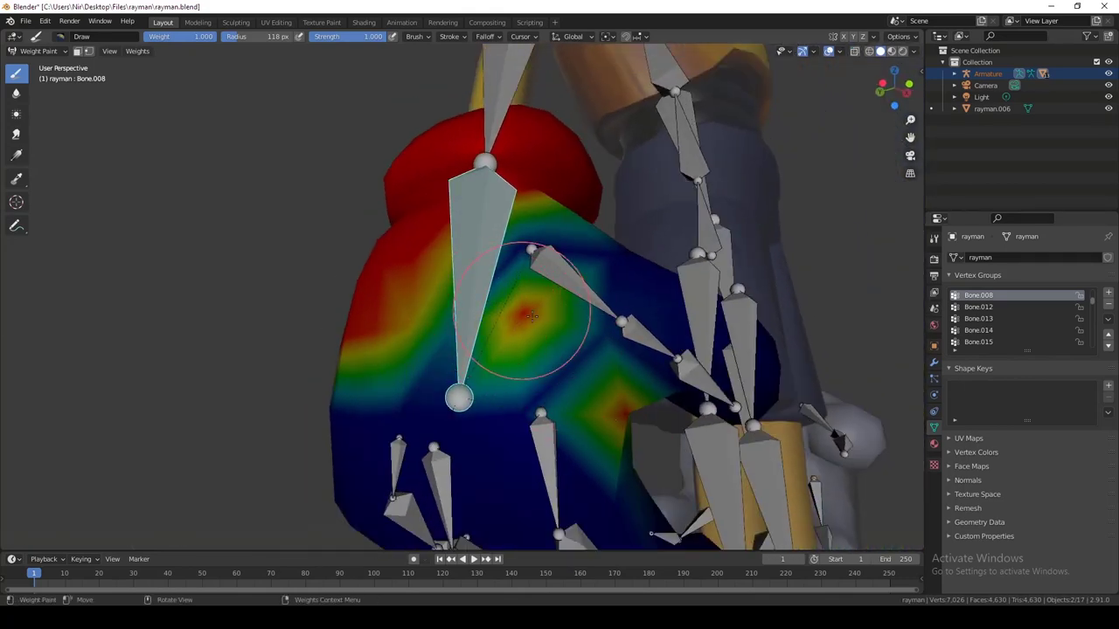
pyautogui.moveTo(531, 317)
pyautogui.mouseDown()
pyautogui.moveTo(466, 309)
pyautogui.moveTo(512, 230)
pyautogui.moveTo(527, 225)
pyautogui.mouseUp()
pyautogui.moveTo(527, 225); pyautogui.dragTo(490, 292, button='middle')
pyautogui.moveTo(535, 252)
pyautogui.mouseDown()
pyautogui.moveTo(514, 269)
pyautogui.moveTo(524, 275)
pyautogui.mouseUp()
pyautogui.moveTo(524, 274)
pyautogui.mouseDown(button='middle')
pyautogui.moveTo(543, 297)
pyautogui.moveTo(324, 262)
pyautogui.moveTo(362, 250)
pyautogui.mouseUp(button='middle')
pyautogui.moveTo(362, 250)
pyautogui.mouseDown()
pyautogui.moveTo(320, 242)
pyautogui.moveTo(386, 369)
pyautogui.moveTo(378, 359)
pyautogui.mouseUp()
pyautogui.moveTo(378, 360); pyautogui.dragTo(387, 383, button='middle')
pyautogui.moveTo(371, 380); pyautogui.dragTo(339, 372)
pyautogui.moveTo(339, 372); pyautogui.dragTo(287, 344, button='middle')
pyautogui.moveTo(286, 344)
pyautogui.mouseDown()
pyautogui.moveTo(271, 352)
pyautogui.moveTo(288, 376)
pyautogui.mouseUp()
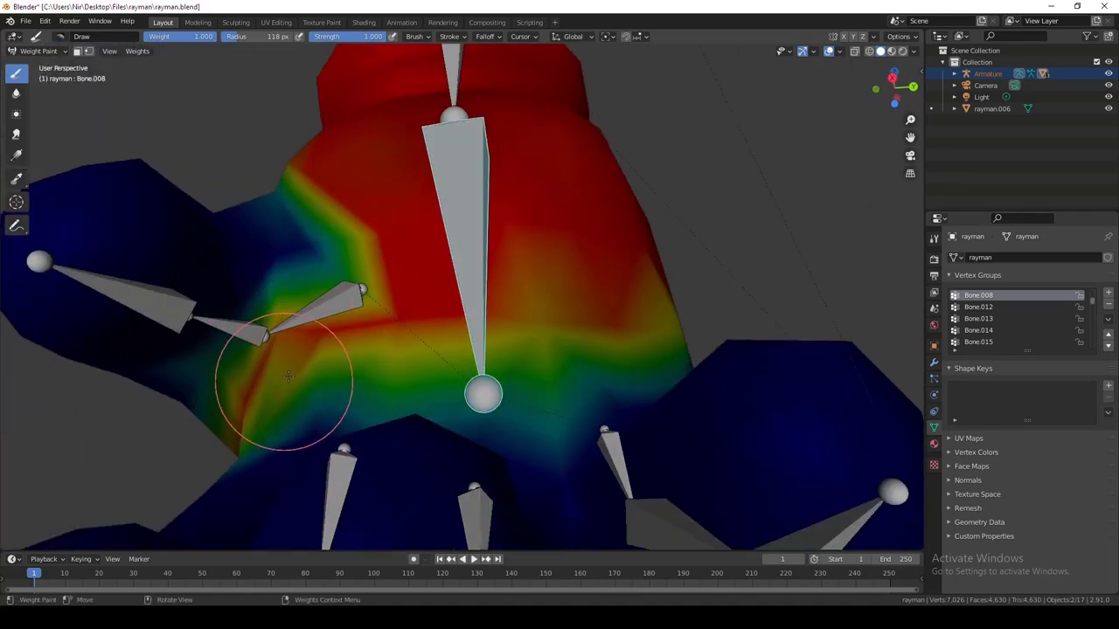
# Step: Fill in the Bone.008 weight over the lower palm and the back of the hand, down to the finger bases
pyautogui.moveTo(304, 290)
pyautogui.mouseDown()
pyautogui.moveTo(297, 270)
pyautogui.moveTo(302, 302)
pyautogui.mouseUp()
pyautogui.moveTo(426, 339); pyautogui.dragTo(398, 389, button='middle')
pyautogui.moveTo(314, 437); pyautogui.dragTo(304, 455)
pyautogui.moveTo(396, 457)
pyautogui.mouseDown()
pyautogui.moveTo(485, 467)
pyautogui.moveTo(469, 419)
pyautogui.mouseUp()
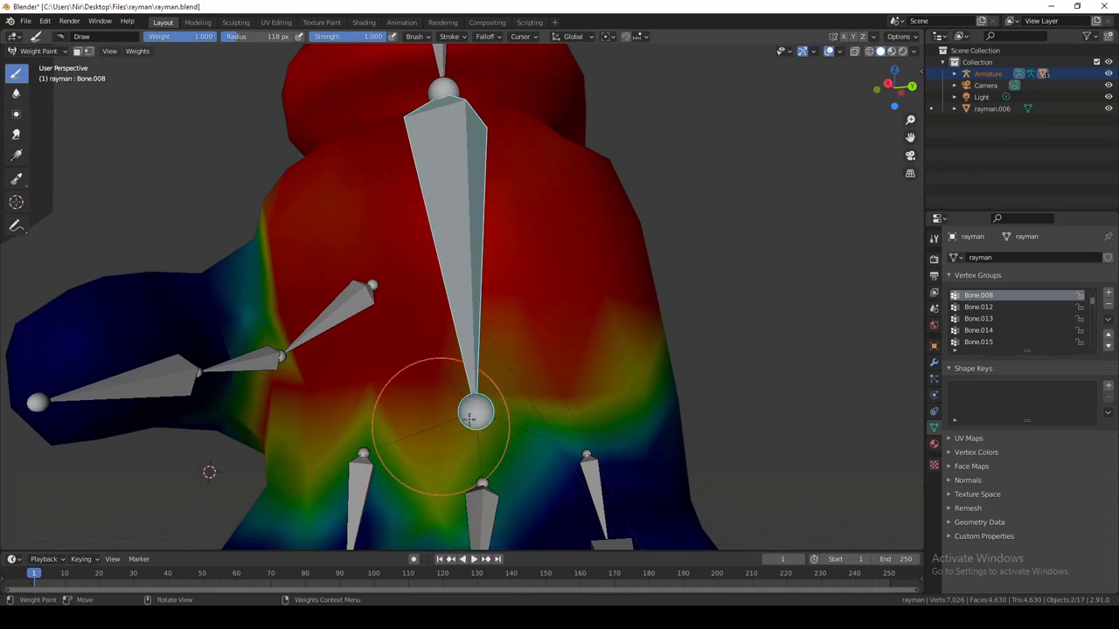
pyautogui.moveTo(362, 454)
pyautogui.mouseDown()
pyautogui.moveTo(367, 463)
pyautogui.moveTo(305, 475)
pyautogui.moveTo(412, 507)
pyautogui.moveTo(583, 402)
pyautogui.mouseUp()
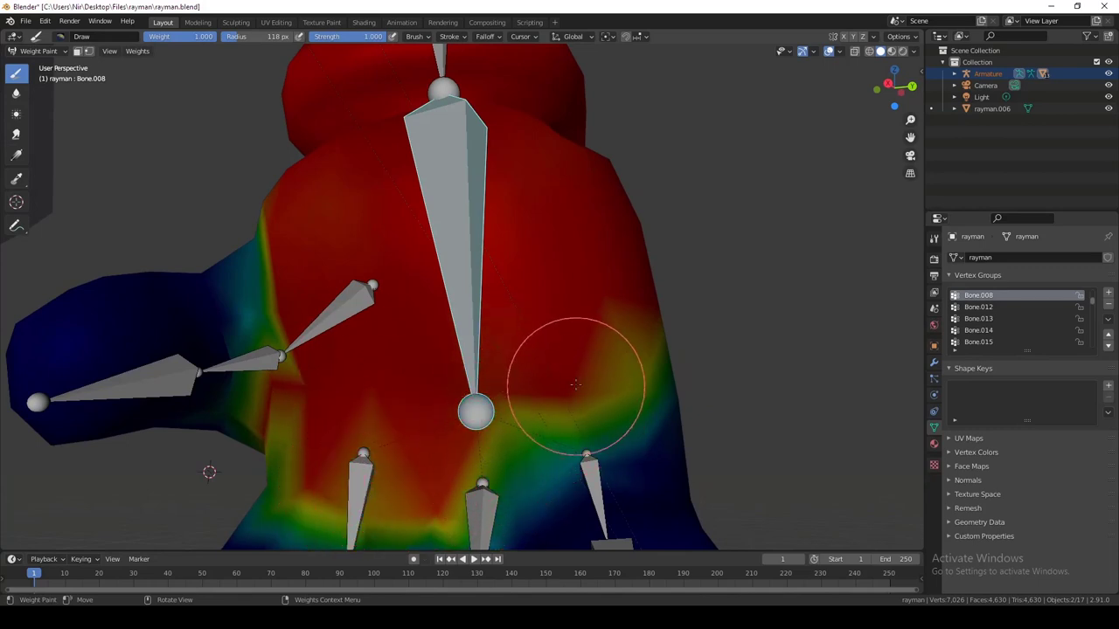
pyautogui.moveTo(624, 350)
pyautogui.mouseDown(button='middle')
pyautogui.moveTo(486, 362)
pyautogui.moveTo(437, 330)
pyautogui.moveTo(375, 325)
pyautogui.moveTo(491, 256)
pyautogui.mouseUp(button='middle')
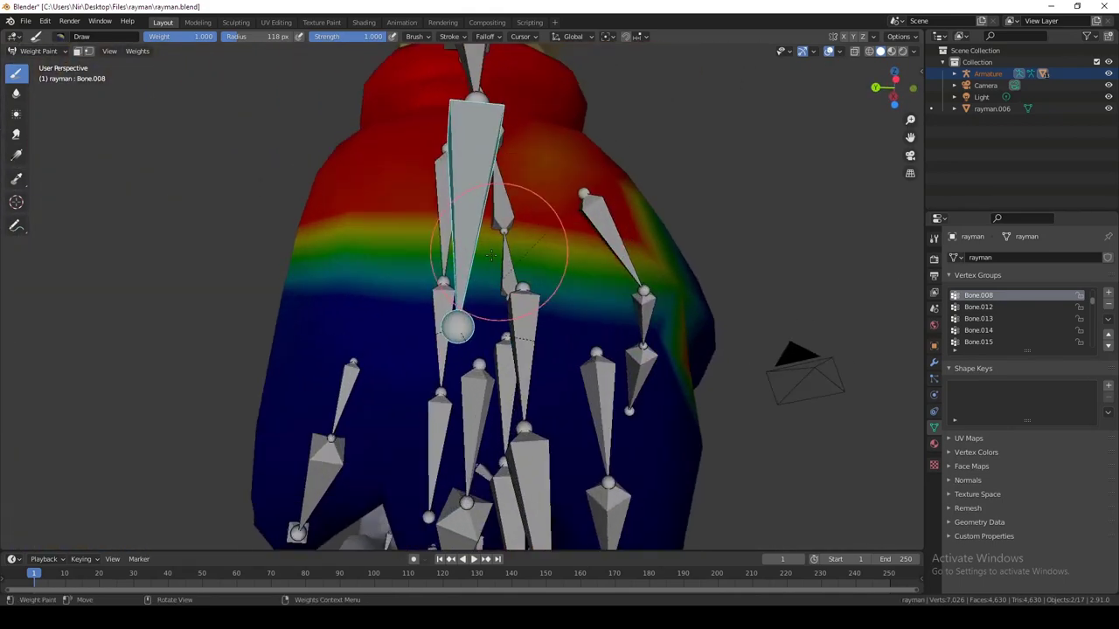
pyautogui.moveTo(491, 255); pyautogui.dragTo(373, 332)
pyautogui.moveTo(550, 337)
pyautogui.mouseDown(button='middle')
pyautogui.moveTo(456, 317)
pyautogui.moveTo(551, 282)
pyautogui.mouseUp(button='middle')
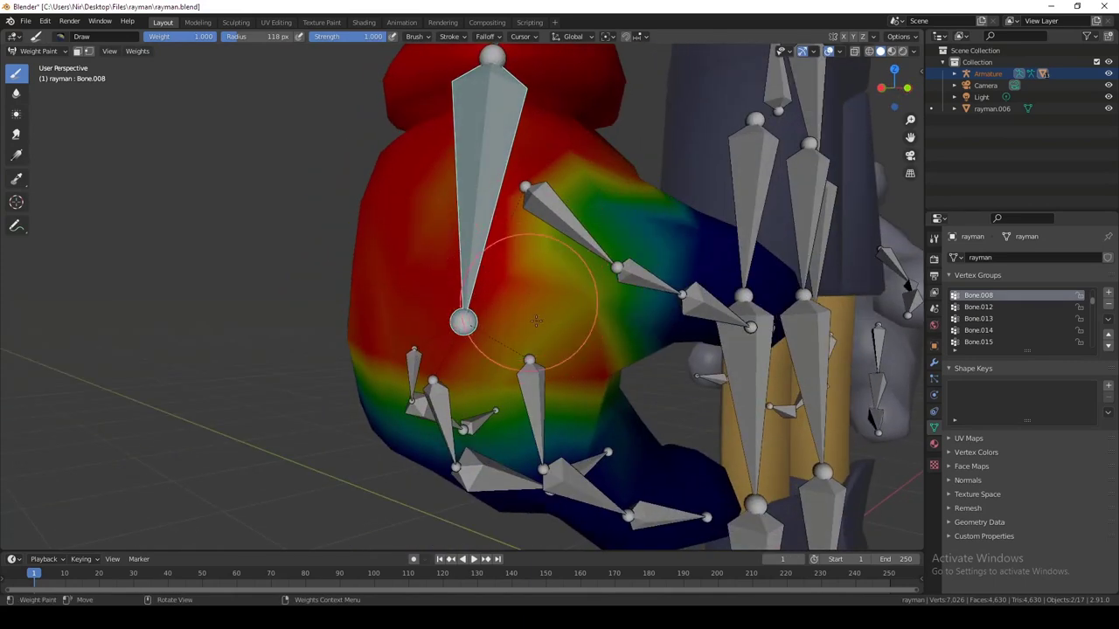
pyautogui.moveTo(536, 322)
pyautogui.mouseDown(button='middle')
pyautogui.moveTo(462, 325)
pyautogui.moveTo(570, 340)
pyautogui.mouseUp(button='middle')
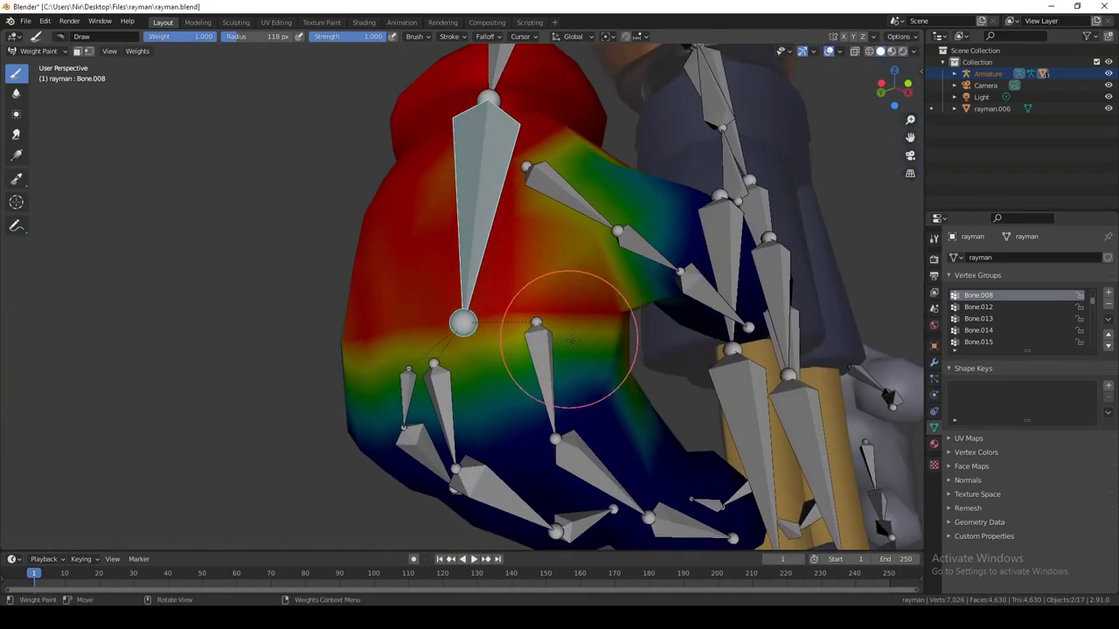
# Step: Select the middle finger's base bone (Bone.018) and paint its weight around the knuckle on both sides of the hand
pyautogui.scroll(-6, 577, 271)
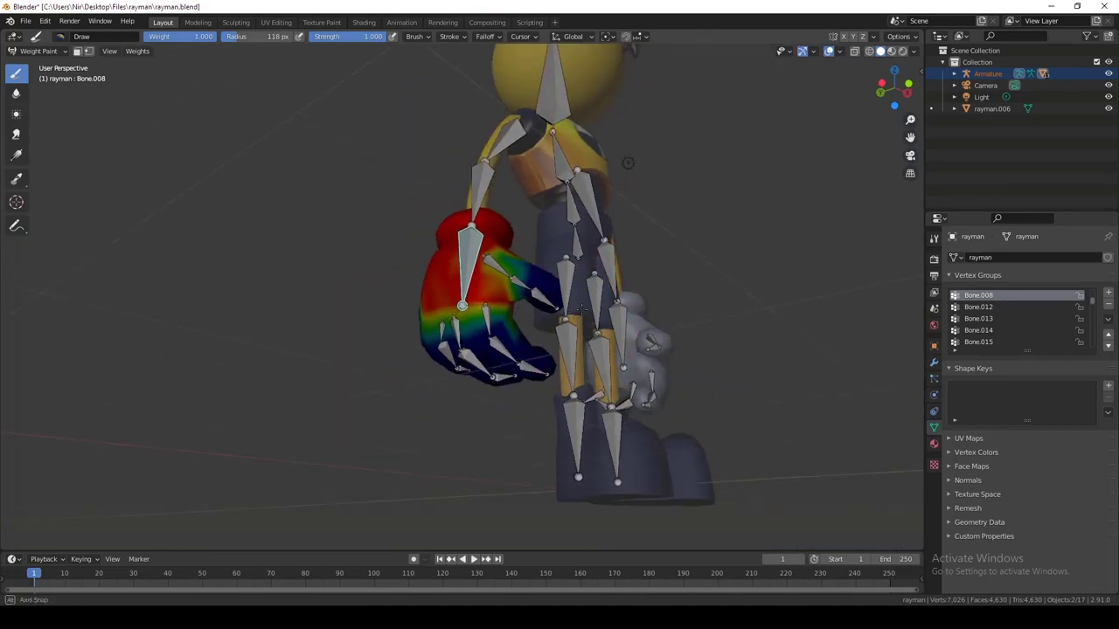
pyautogui.moveTo(578, 271)
pyautogui.mouseDown(button='middle')
pyautogui.moveTo(521, 166)
pyautogui.moveTo(457, 304)
pyautogui.moveTo(812, 130)
pyautogui.moveTo(342, 312)
pyautogui.moveTo(700, 302)
pyautogui.moveTo(319, 302)
pyautogui.moveTo(491, 353)
pyautogui.moveTo(454, 340)
pyautogui.moveTo(437, 312)
pyautogui.moveTo(455, 288)
pyautogui.moveTo(428, 305)
pyautogui.moveTo(449, 400)
pyautogui.moveTo(463, 292)
pyautogui.moveTo(397, 301)
pyautogui.mouseUp(button='middle')
pyautogui.scroll(6, 457, 304)
pyautogui.keyDown('ctrl'); pyautogui.click(452, 328); pyautogui.keyUp('ctrl')
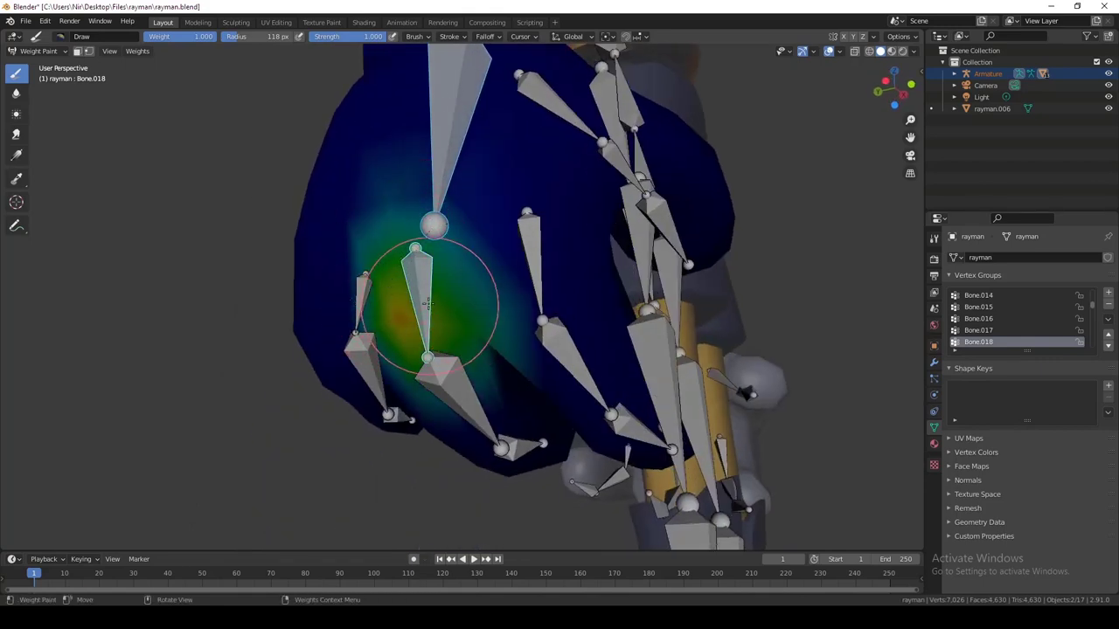
pyautogui.moveTo(404, 288); pyautogui.dragTo(417, 267, button='middle')
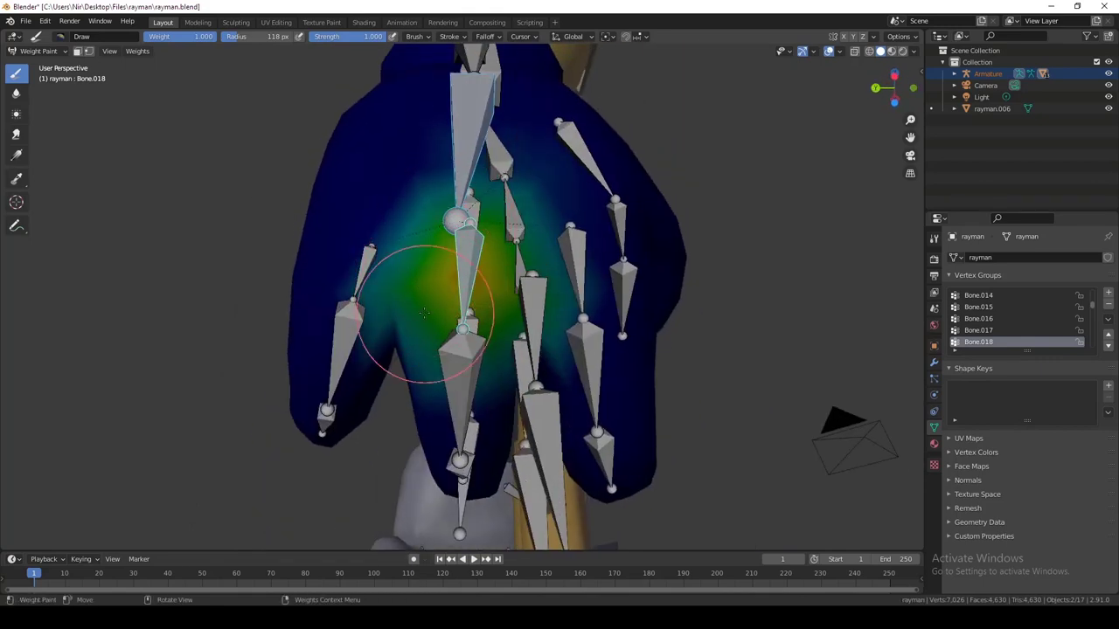
pyautogui.moveTo(424, 312)
pyautogui.mouseDown(button='middle')
pyautogui.moveTo(495, 251)
pyautogui.moveTo(433, 302)
pyautogui.moveTo(489, 284)
pyautogui.moveTo(506, 319)
pyautogui.moveTo(554, 339)
pyautogui.mouseUp(button='middle')
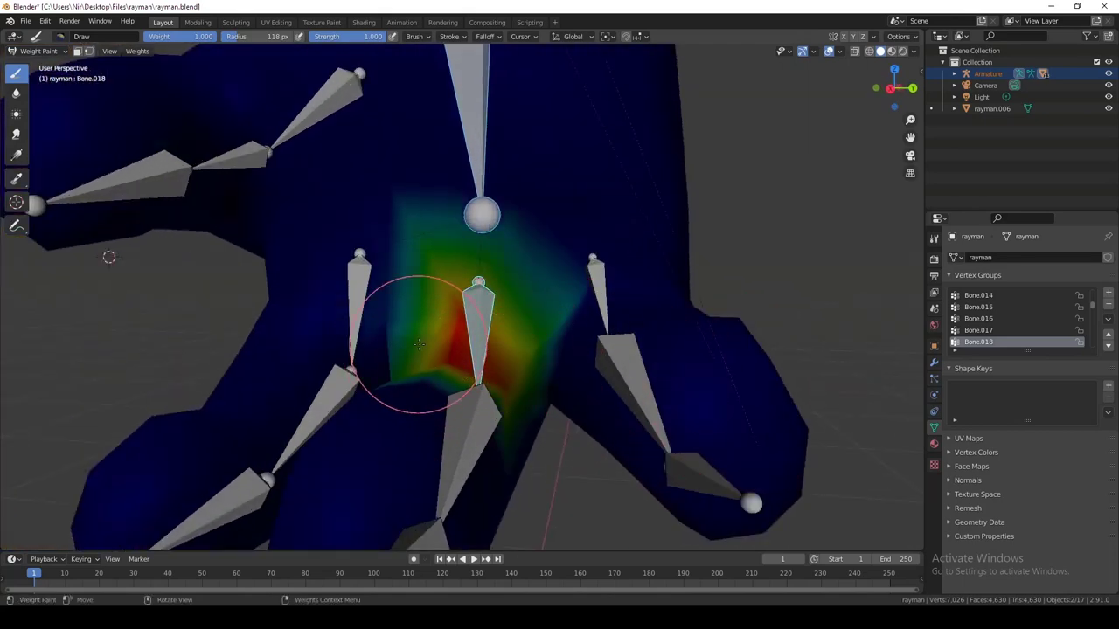
pyautogui.moveTo(419, 343); pyautogui.dragTo(521, 390, button='middle')
pyautogui.moveTo(420, 447)
pyautogui.mouseDown(button='middle')
pyautogui.moveTo(467, 282)
pyautogui.moveTo(426, 308)
pyautogui.mouseUp(button='middle')
pyautogui.moveTo(428, 354)
pyautogui.mouseDown(button='middle')
pyautogui.moveTo(624, 400)
pyautogui.moveTo(449, 349)
pyautogui.moveTo(494, 369)
pyautogui.mouseUp(button='middle')
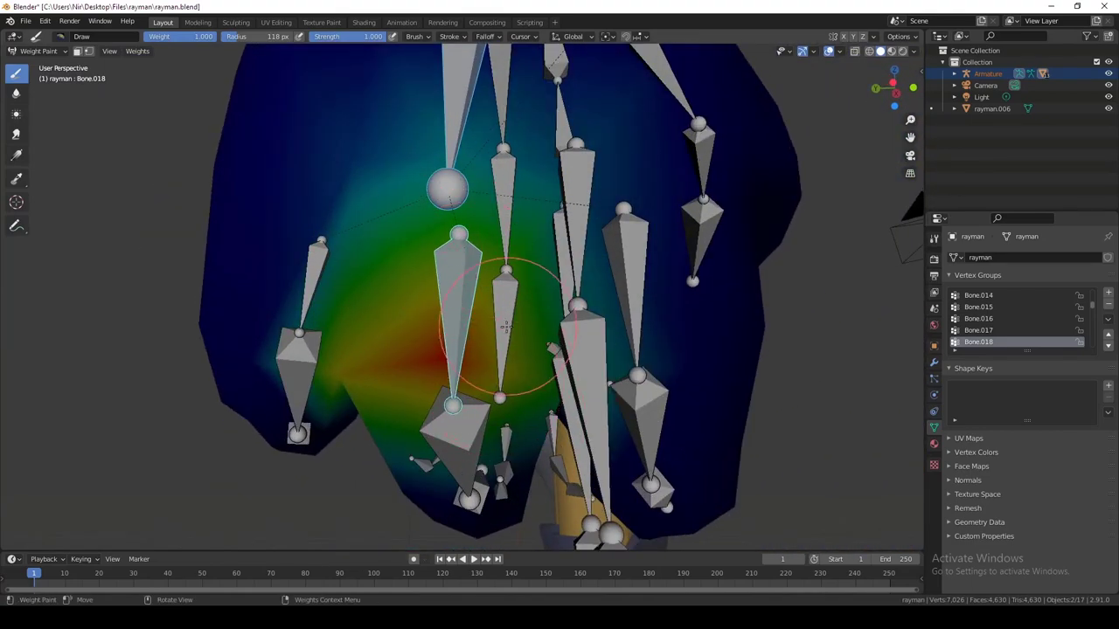
# Step: Select the middle finger's second bone (Bone.019) and paint its weight around the finger's middle section
pyautogui.moveTo(505, 326); pyautogui.dragTo(467, 263, button='middle')
pyautogui.keyDown('ctrl'); pyautogui.click(446, 327); pyautogui.keyUp('ctrl')
pyautogui.moveTo(445, 327); pyautogui.dragTo(437, 279, button='middle')
pyautogui.moveTo(436, 357); pyautogui.dragTo(439, 373)
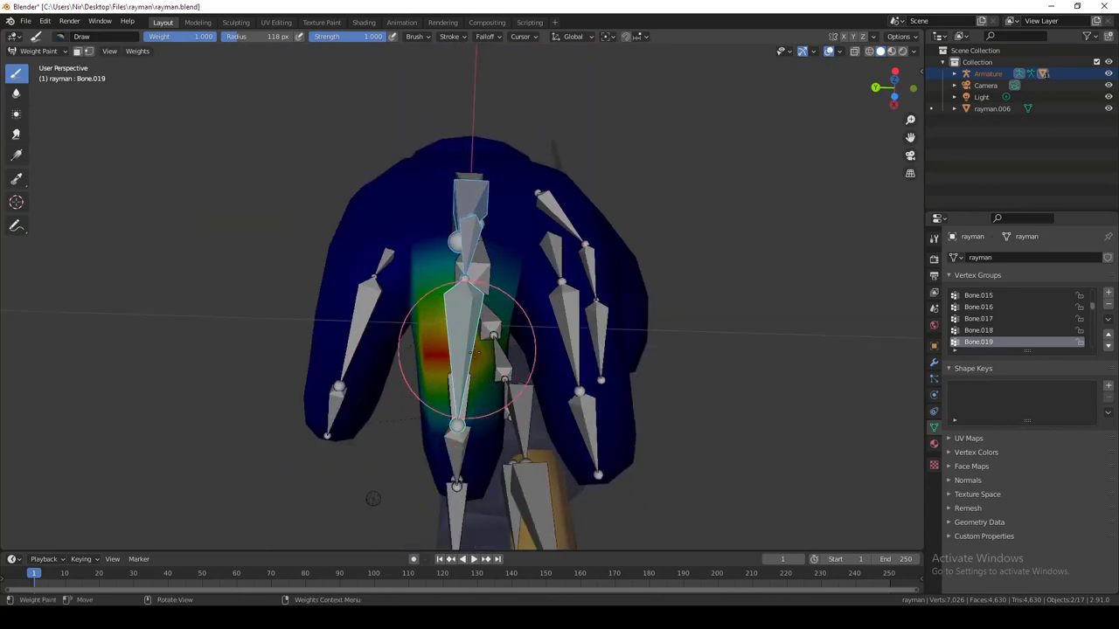
pyautogui.moveTo(444, 385)
pyautogui.mouseDown(button='middle')
pyautogui.moveTo(489, 372)
pyautogui.moveTo(595, 384)
pyautogui.moveTo(651, 371)
pyautogui.moveTo(625, 358)
pyautogui.mouseUp(button='middle')
pyautogui.moveTo(427, 353); pyautogui.dragTo(439, 364)
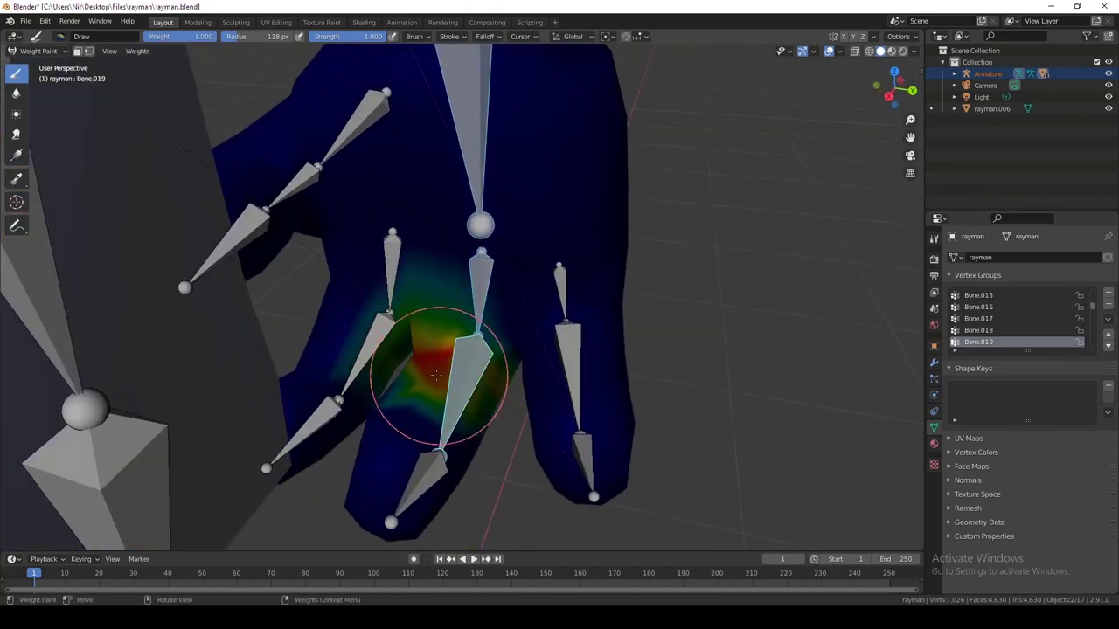
pyautogui.moveTo(437, 375); pyautogui.dragTo(411, 393, button='middle')
pyautogui.moveTo(496, 390)
pyautogui.mouseDown(button='middle')
pyautogui.moveTo(456, 388)
pyautogui.moveTo(393, 307)
pyautogui.mouseUp(button='middle')
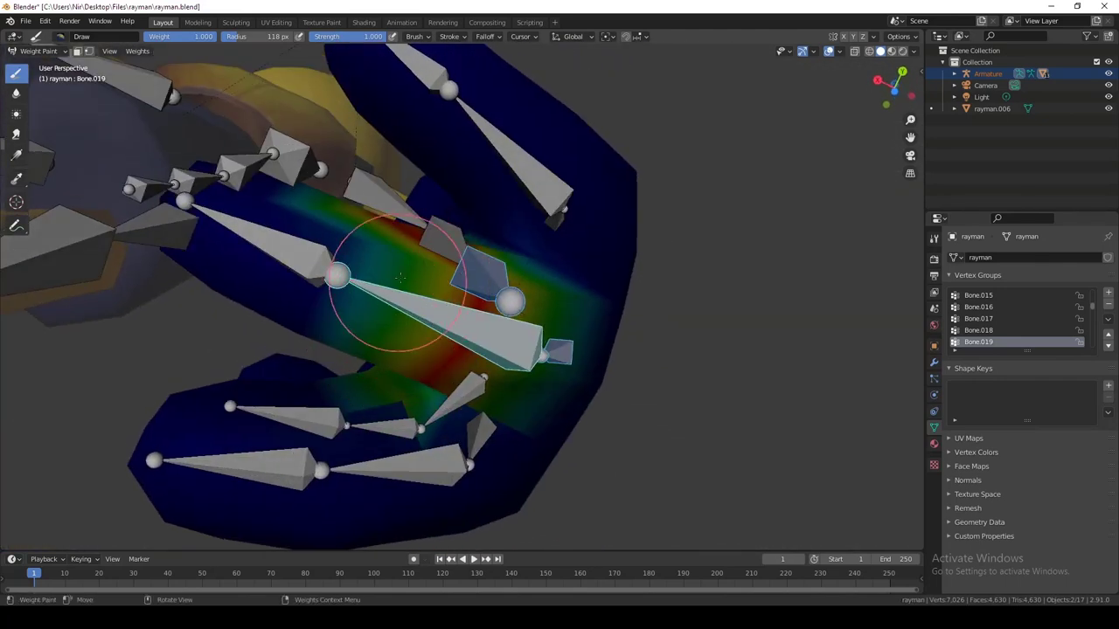
pyautogui.moveTo(430, 422); pyautogui.dragTo(442, 243, button='middle')
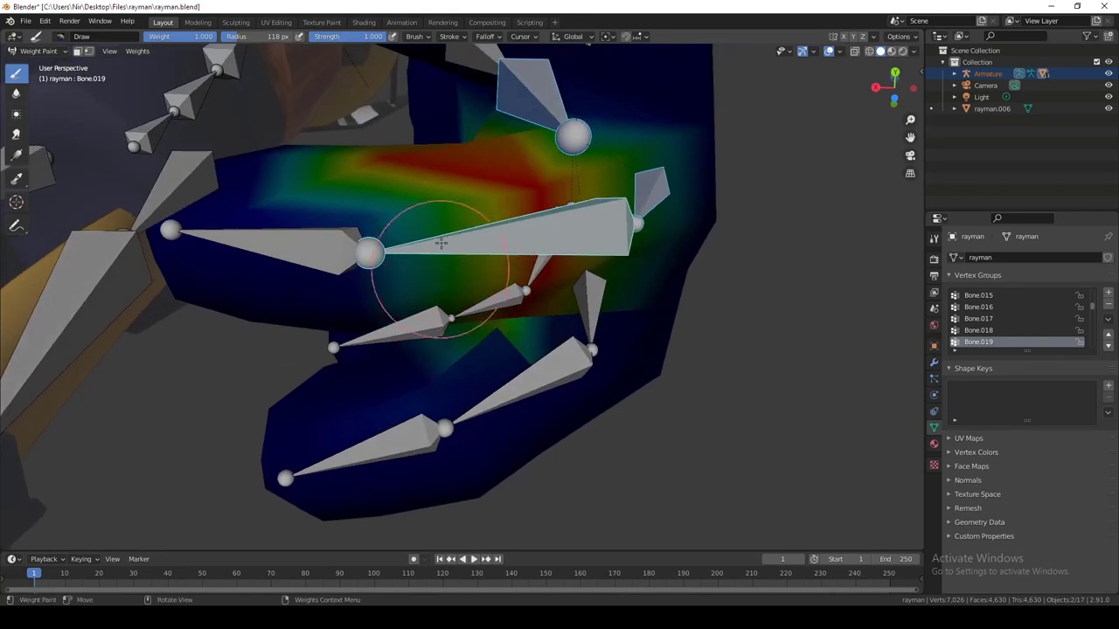
# Step: Select the middle finger's tip bone (Bone.020) and paint full weight over the fingertip
pyautogui.moveTo(406, 287)
pyautogui.mouseDown(button='middle')
pyautogui.moveTo(426, 194)
pyautogui.moveTo(618, 441)
pyautogui.moveTo(280, 437)
pyautogui.moveTo(456, 444)
pyautogui.mouseUp(button='middle')
pyautogui.keyDown('ctrl'); pyautogui.click(498, 407); pyautogui.keyUp('ctrl')
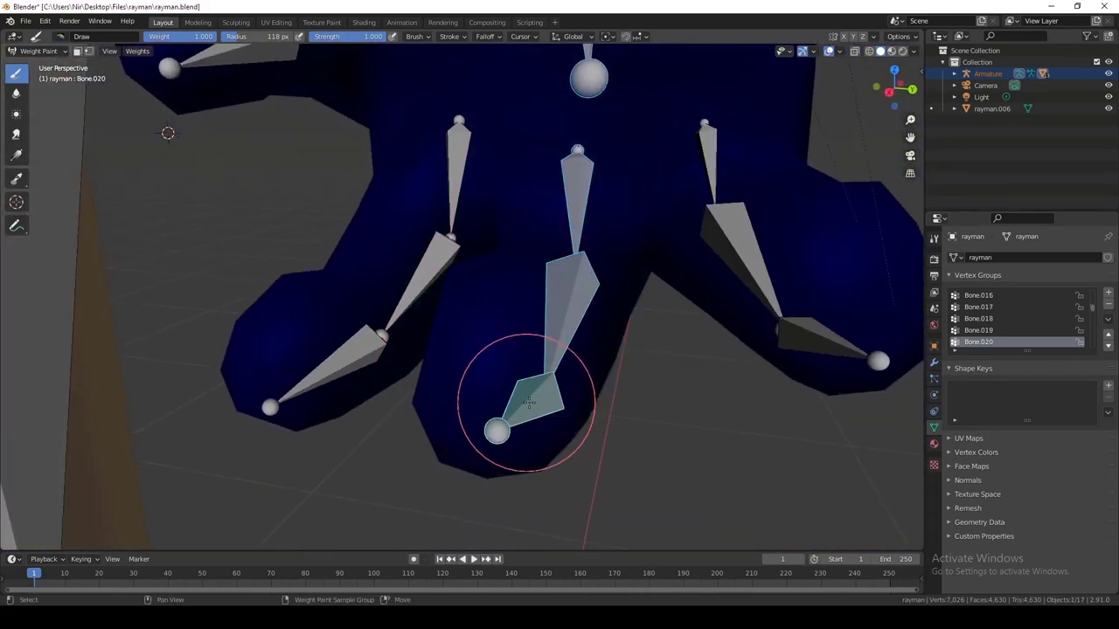
pyautogui.moveTo(499, 406); pyautogui.dragTo(480, 430, button='middle')
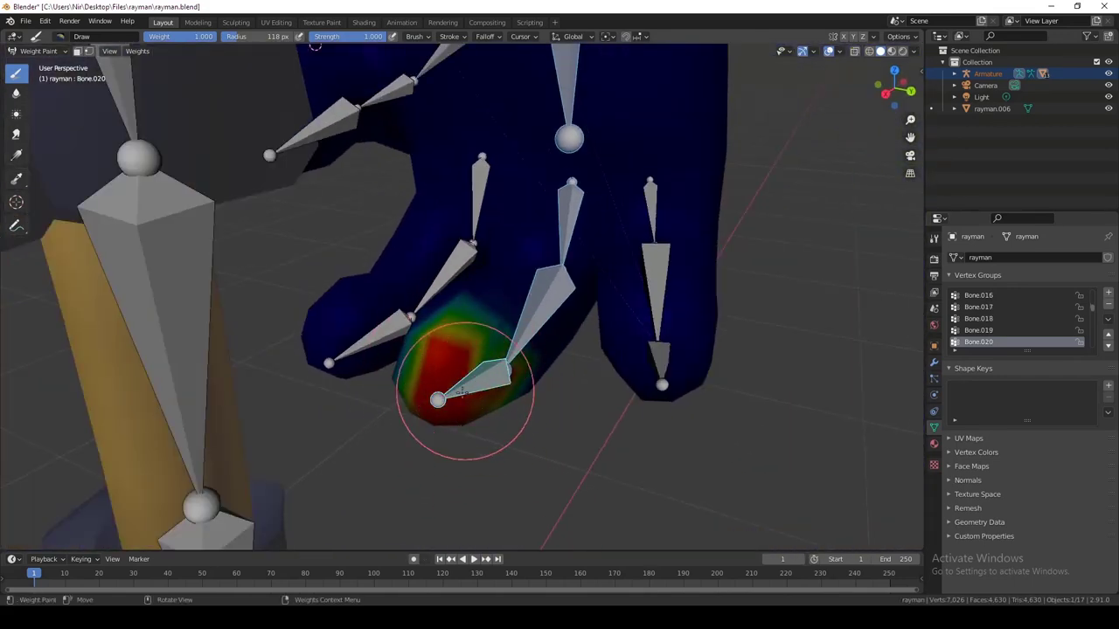
pyautogui.moveTo(461, 393)
pyautogui.mouseDown(button='middle')
pyautogui.moveTo(429, 403)
pyautogui.moveTo(437, 350)
pyautogui.moveTo(554, 279)
pyautogui.moveTo(656, 269)
pyautogui.mouseUp(button='middle')
pyautogui.moveTo(656, 269)
pyautogui.mouseDown()
pyautogui.moveTo(611, 367)
pyautogui.moveTo(674, 323)
pyautogui.mouseUp()
pyautogui.moveTo(674, 293); pyautogui.dragTo(681, 376, button='middle')
pyautogui.moveTo(649, 329); pyautogui.dragTo(677, 327)
pyautogui.moveTo(636, 324)
pyautogui.mouseDown(button='middle')
pyautogui.moveTo(602, 295)
pyautogui.moveTo(595, 399)
pyautogui.mouseUp(button='middle')
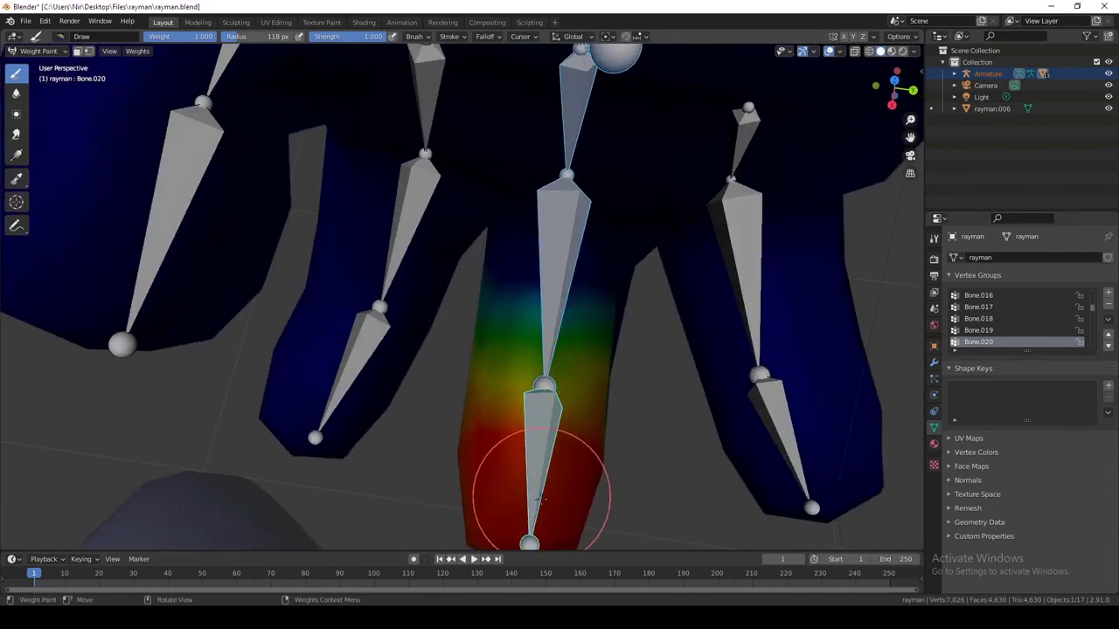
# Step: Extend the Bone.020 weight around the fingertip's remaining sides and up to the joint with the second bone
pyautogui.moveTo(532, 475)
pyautogui.mouseDown(button='middle')
pyautogui.moveTo(532, 445)
pyautogui.moveTo(466, 357)
pyautogui.mouseUp(button='middle')
pyautogui.moveTo(461, 316)
pyautogui.mouseDown(button='middle')
pyautogui.moveTo(524, 445)
pyautogui.moveTo(517, 376)
pyautogui.mouseUp(button='middle')
pyautogui.moveTo(559, 406)
pyautogui.mouseDown(button='middle')
pyautogui.moveTo(629, 187)
pyautogui.moveTo(449, 362)
pyautogui.moveTo(511, 223)
pyautogui.moveTo(515, 302)
pyautogui.moveTo(477, 393)
pyautogui.moveTo(451, 414)
pyautogui.mouseUp(button='middle')
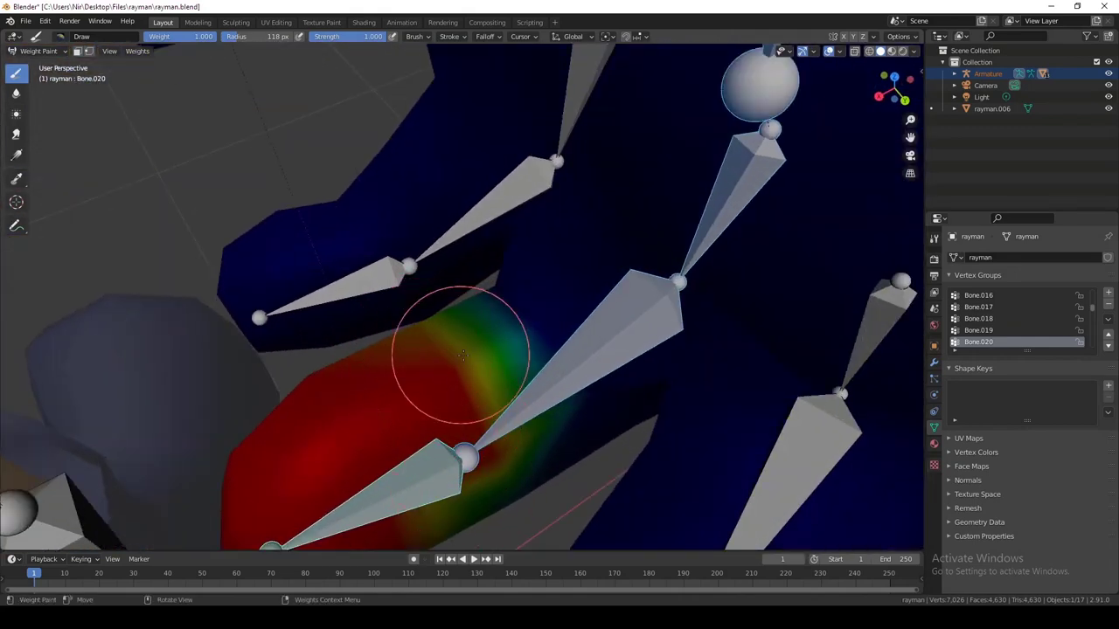
pyautogui.moveTo(462, 354)
pyautogui.mouseDown(button='middle')
pyautogui.moveTo(533, 325)
pyautogui.moveTo(566, 207)
pyautogui.mouseUp(button='middle')
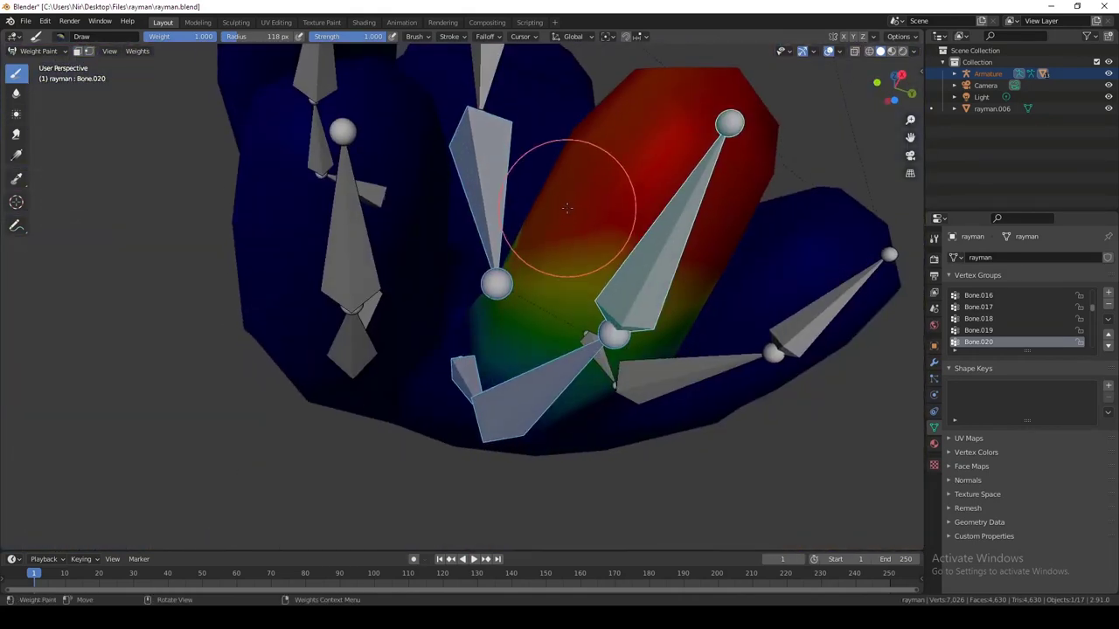
pyautogui.moveTo(567, 307); pyautogui.dragTo(405, 288, button='middle')
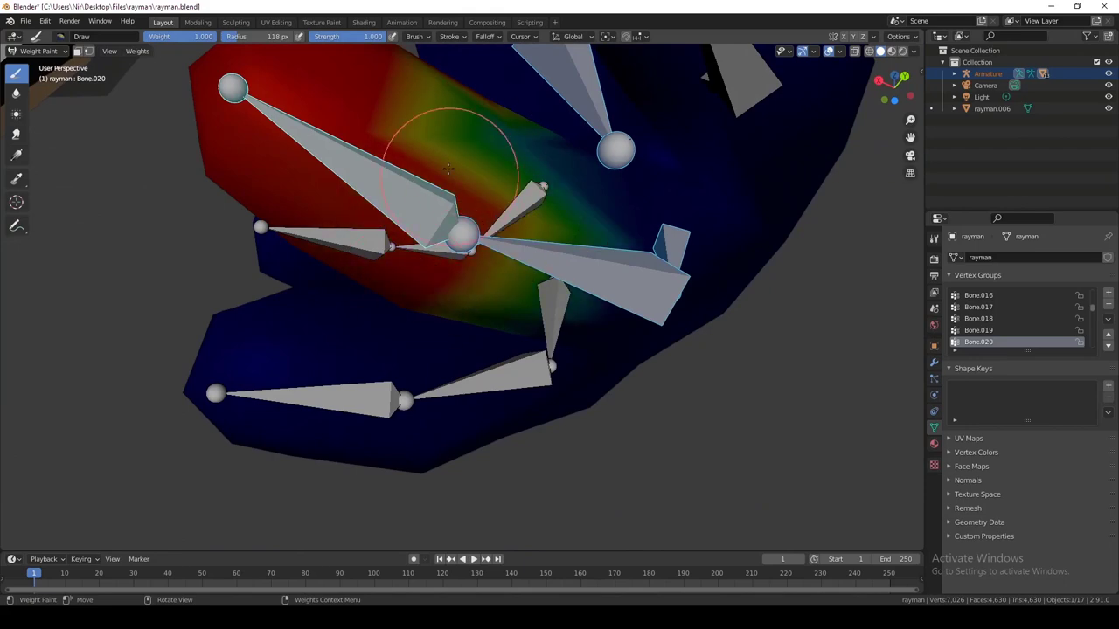
pyautogui.moveTo(449, 220); pyautogui.dragTo(487, 250, button='middle')
pyautogui.moveTo(449, 213)
pyautogui.mouseDown(button='middle')
pyautogui.moveTo(594, 397)
pyautogui.moveTo(568, 349)
pyautogui.mouseUp(button='middle')
# Step: Reselect Bone.019 and strengthen its weight on the inner side of the middle finger's central section
pyautogui.keyDown('ctrl'); pyautogui.click(543, 287); pyautogui.keyUp('ctrl')
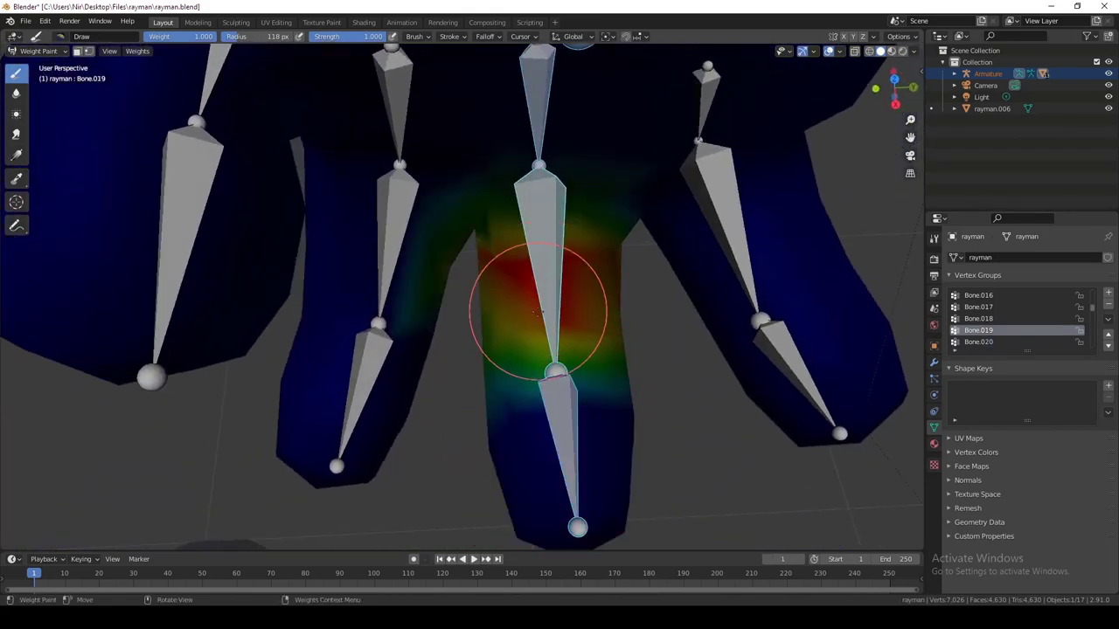
pyautogui.moveTo(538, 312); pyautogui.dragTo(519, 200, button='middle')
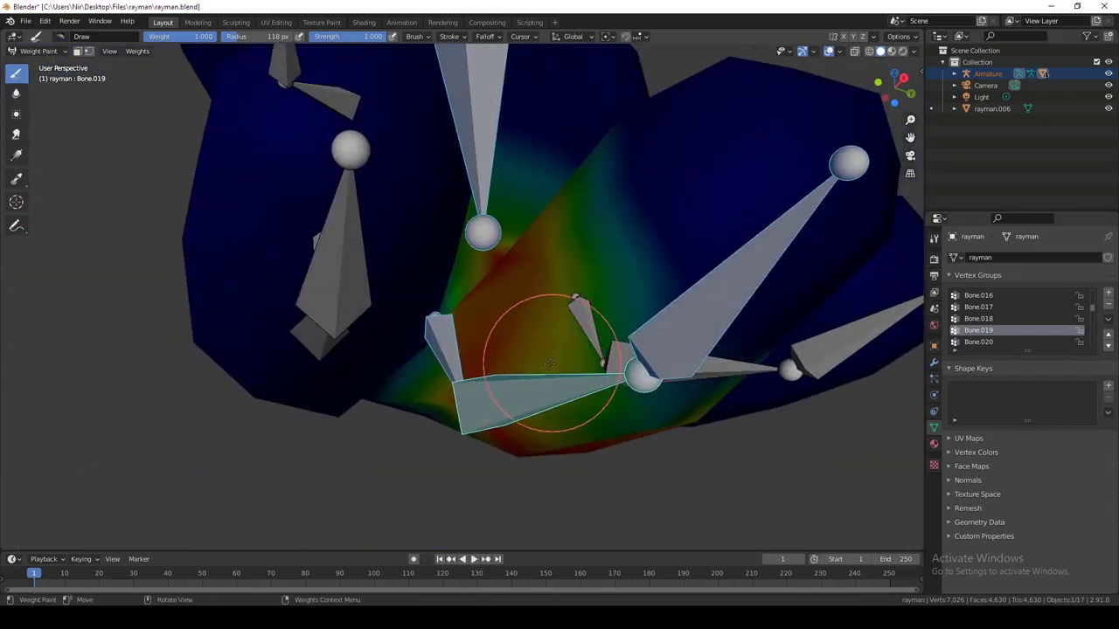
pyautogui.moveTo(591, 407); pyautogui.dragTo(509, 322, button='middle')
pyautogui.moveTo(581, 345); pyautogui.dragTo(623, 318)
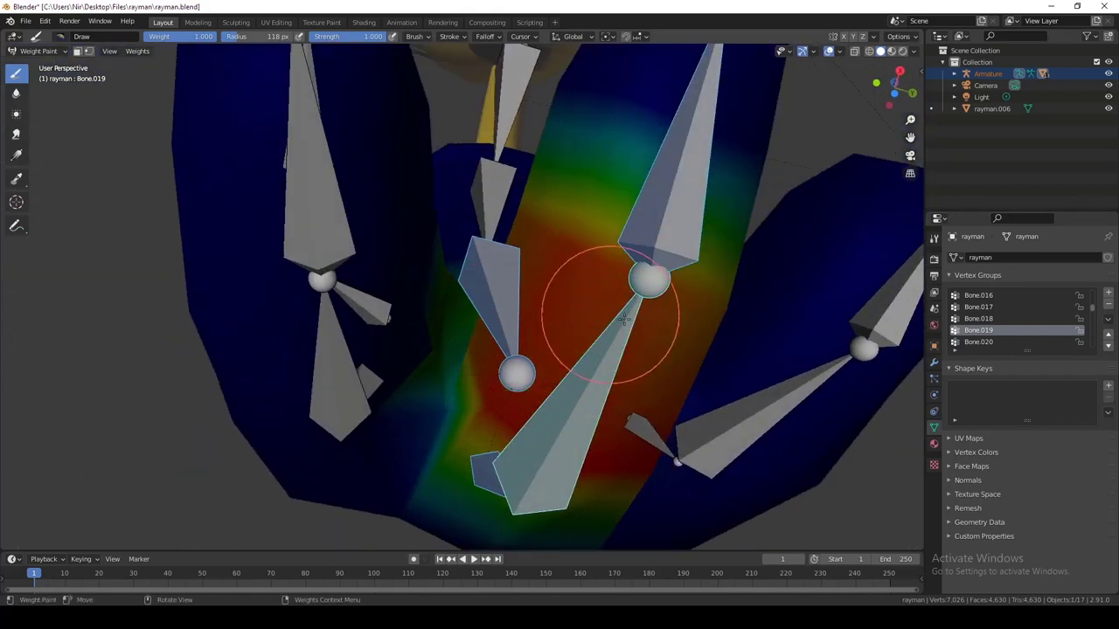
pyautogui.moveTo(626, 315); pyautogui.dragTo(457, 324, button='middle')
# Step: Select the outer finger's tip bone (Bone.023) and paint full weight over that fingertip
pyautogui.keyDown('ctrl'); pyautogui.click(628, 341); pyautogui.keyUp('ctrl')
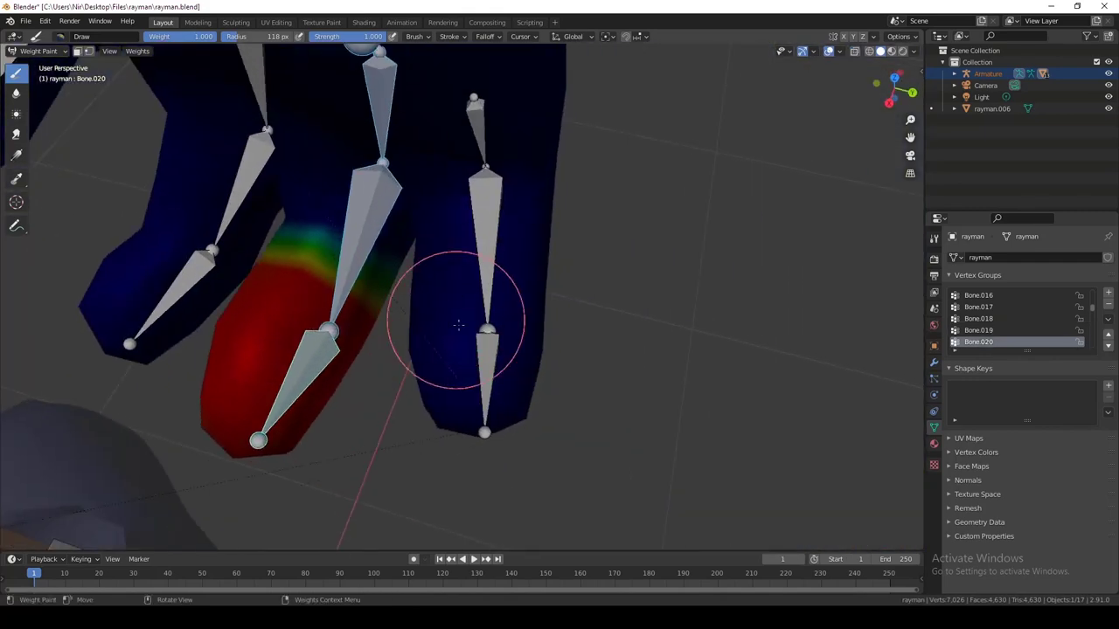
pyautogui.keyDown('ctrl'); pyautogui.click(489, 381); pyautogui.keyUp('ctrl')
pyautogui.moveTo(517, 414); pyautogui.dragTo(411, 225, button='middle')
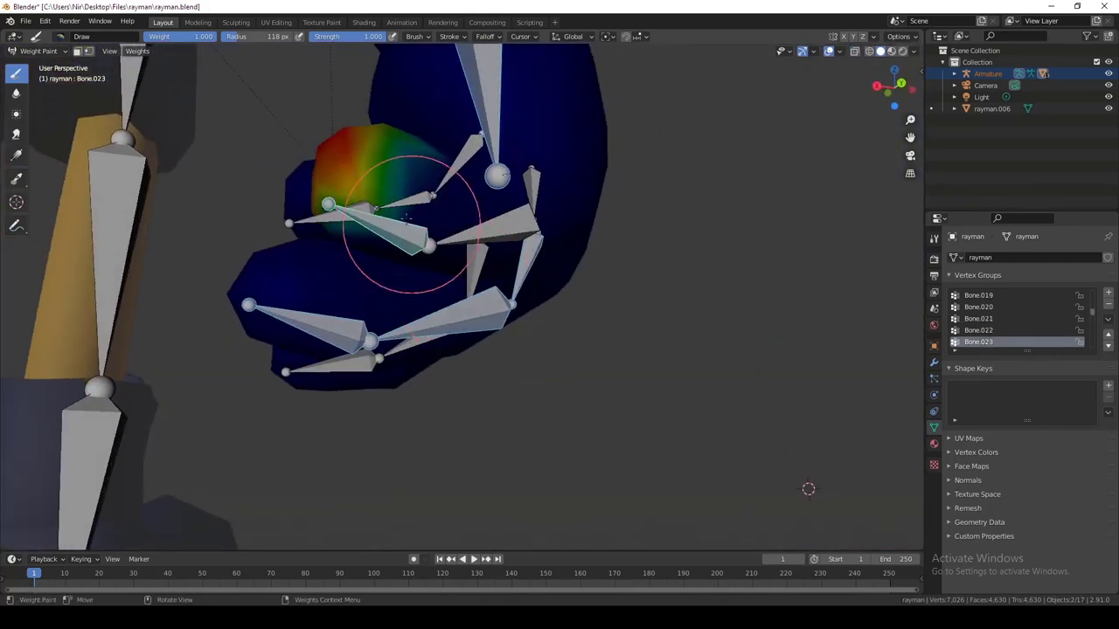
pyautogui.moveTo(412, 225); pyautogui.dragTo(362, 210)
pyautogui.moveTo(362, 210)
pyautogui.mouseDown(button='middle')
pyautogui.moveTo(409, 376)
pyautogui.moveTo(437, 385)
pyautogui.moveTo(520, 365)
pyautogui.moveTo(476, 380)
pyautogui.moveTo(486, 388)
pyautogui.mouseUp(button='middle')
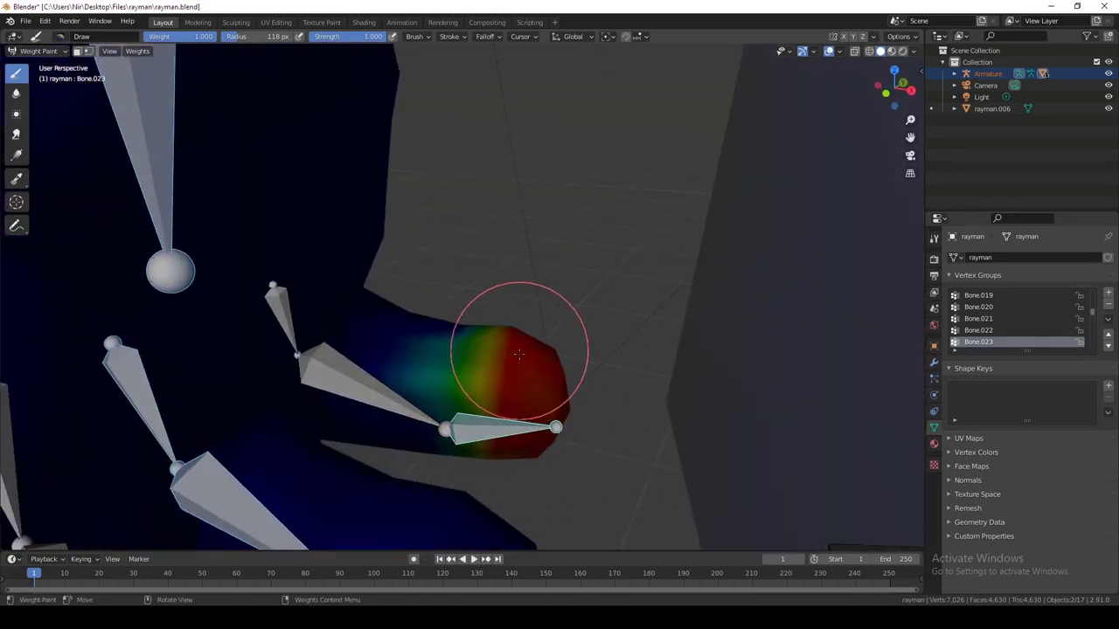
# Step: Select the outer finger's second bone (Bone.022) and paint full weight across the finger's central section
pyautogui.moveTo(519, 353); pyautogui.dragTo(555, 419, button='middle')
pyautogui.moveTo(499, 343); pyautogui.dragTo(471, 270, button='middle')
pyautogui.moveTo(468, 390); pyautogui.dragTo(499, 268, button='middle')
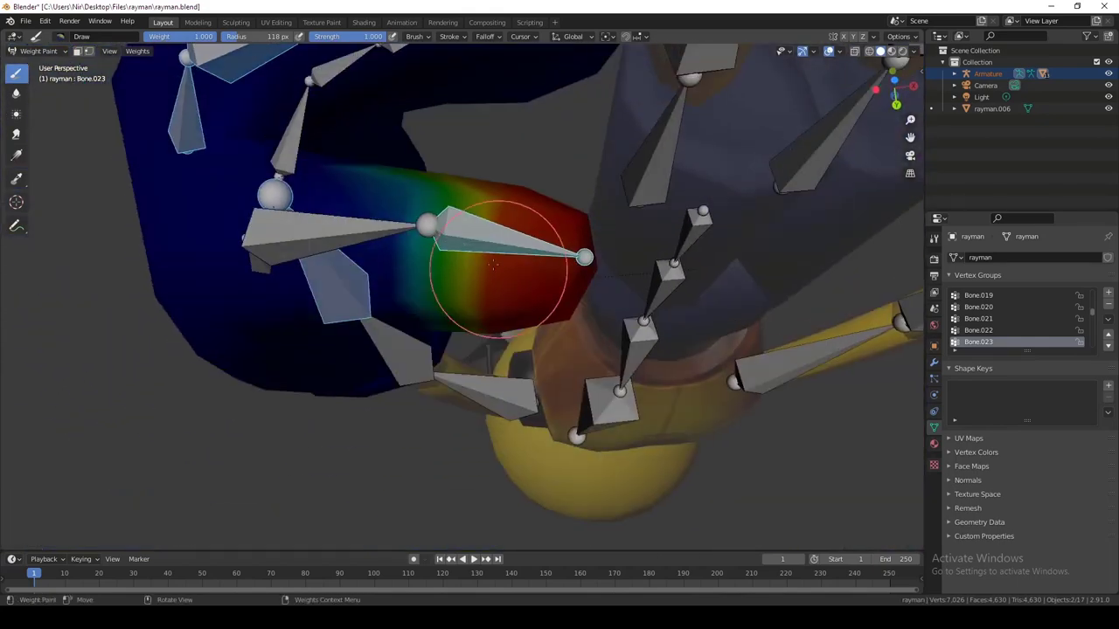
pyautogui.keyDown('shift'); pyautogui.moveTo(477, 258); pyautogui.dragTo(320, 232); pyautogui.keyUp('shift')
pyautogui.keyDown('ctrl'); pyautogui.click(320, 232); pyautogui.keyUp('ctrl')
pyautogui.moveTo(320, 231); pyautogui.dragTo(436, 269, button='middle')
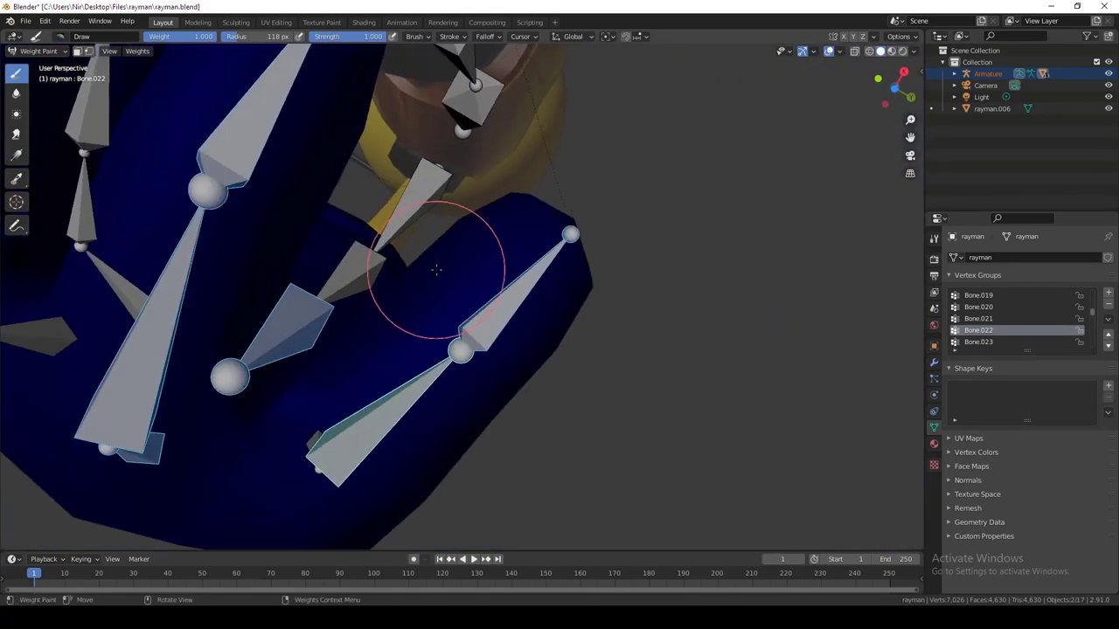
pyautogui.moveTo(440, 425); pyautogui.dragTo(442, 452)
pyautogui.moveTo(367, 355)
pyautogui.mouseDown(button='middle')
pyautogui.moveTo(399, 425)
pyautogui.moveTo(350, 449)
pyautogui.mouseUp(button='middle')
pyautogui.moveTo(350, 449); pyautogui.dragTo(263, 400)
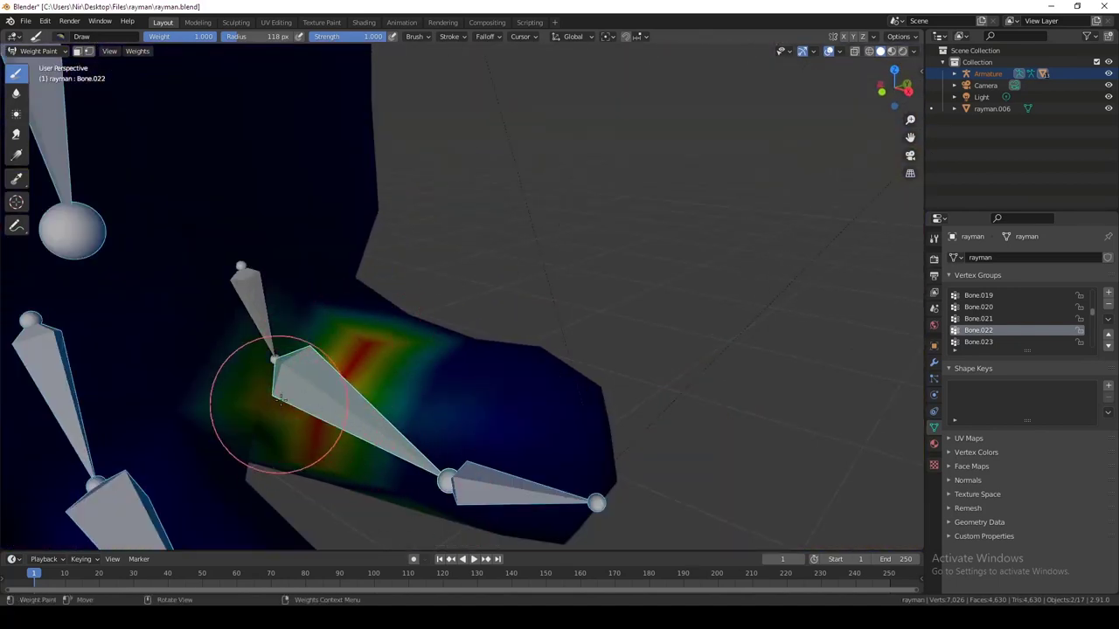
pyautogui.moveTo(262, 400)
pyautogui.mouseDown(button='middle')
pyautogui.moveTo(475, 399)
pyautogui.moveTo(442, 413)
pyautogui.mouseUp(button='middle')
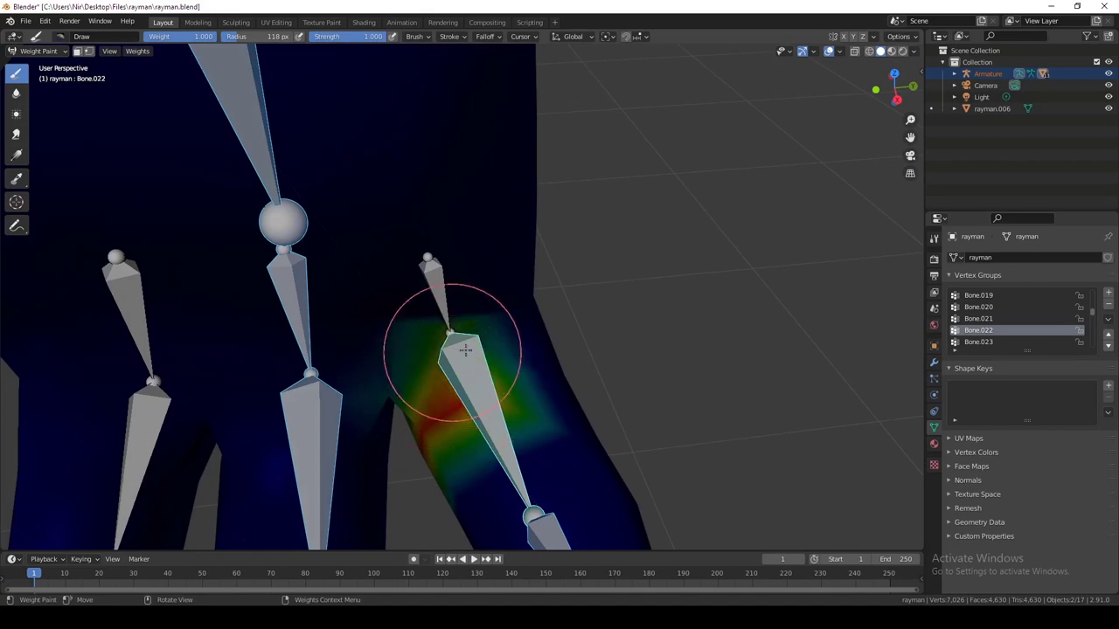
# Step: Extend the Bone.022 weight around the remaining sides of the outer finger's central section
pyautogui.moveTo(465, 350)
pyautogui.mouseDown(button='middle')
pyautogui.moveTo(387, 345)
pyautogui.moveTo(494, 402)
pyautogui.moveTo(464, 402)
pyautogui.moveTo(466, 388)
pyautogui.moveTo(487, 392)
pyautogui.mouseUp(button='middle')
pyautogui.moveTo(561, 402); pyautogui.dragTo(486, 316, button='middle')
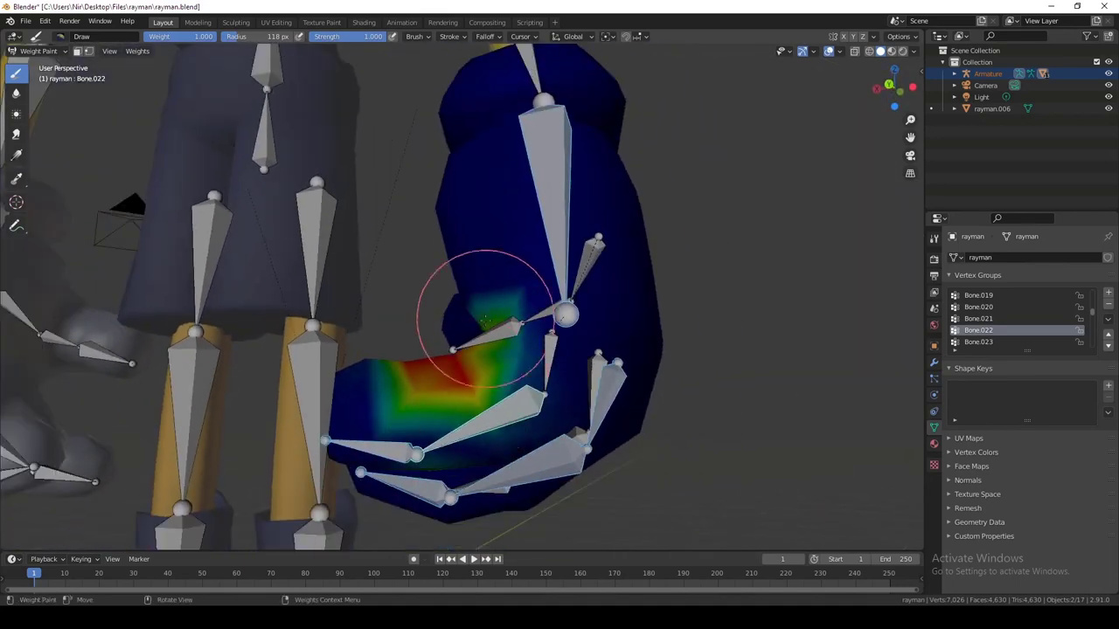
pyautogui.moveTo(474, 423); pyautogui.dragTo(474, 330, button='middle')
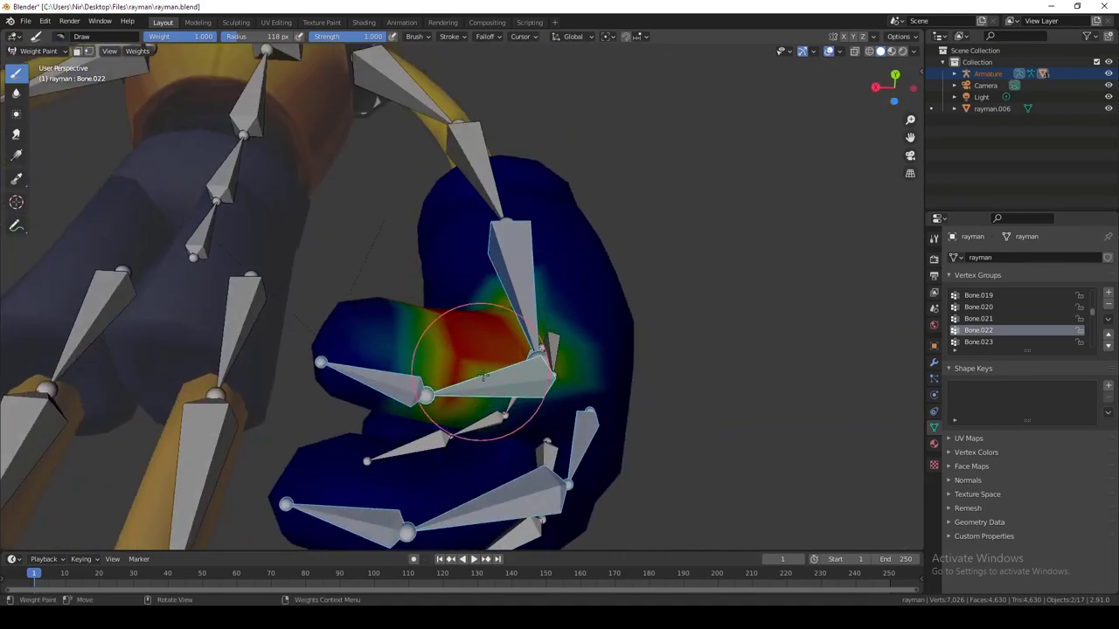
pyautogui.moveTo(505, 387); pyautogui.dragTo(582, 344, button='middle')
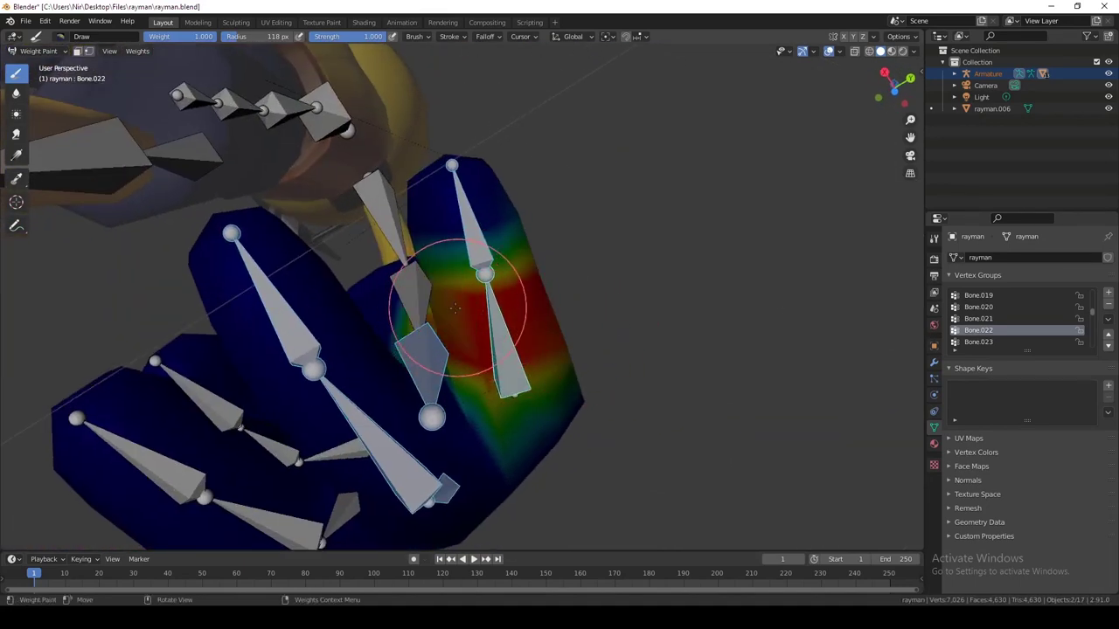
# Step: Erase the Bone.022 weight spilled onto the hand above the outer finger with brush weight 0, and restore the weight to 1
pyautogui.moveTo(485, 312)
pyautogui.mouseDown(button='middle')
pyautogui.moveTo(512, 370)
pyautogui.moveTo(449, 350)
pyautogui.moveTo(366, 289)
pyautogui.moveTo(341, 219)
pyautogui.mouseUp(button='middle')
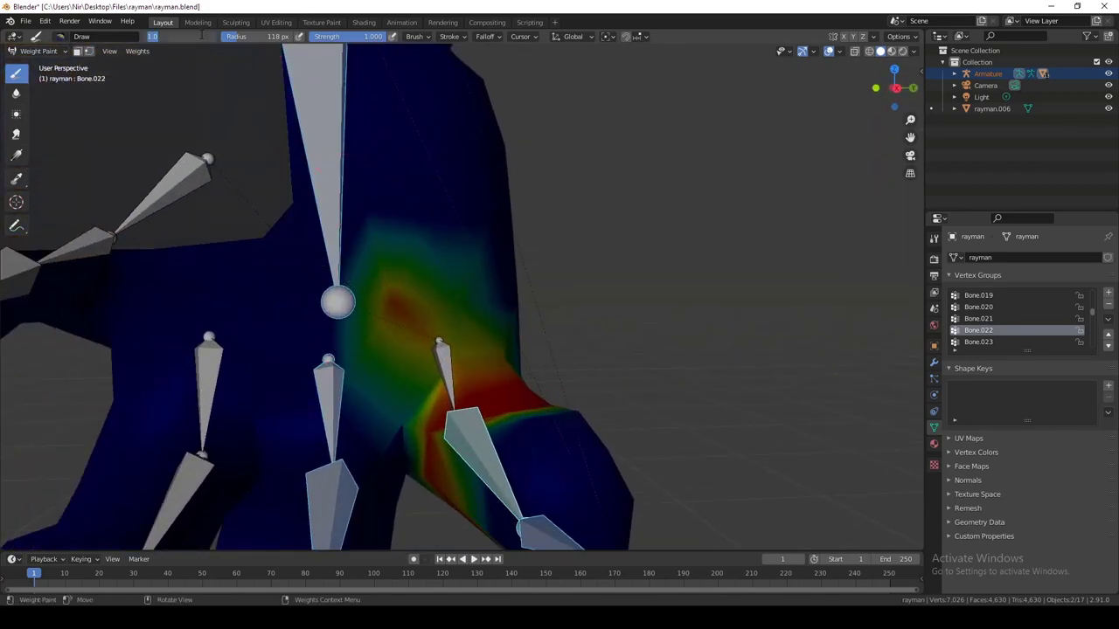
pyautogui.moveTo(367, 280); pyautogui.dragTo(387, 300)
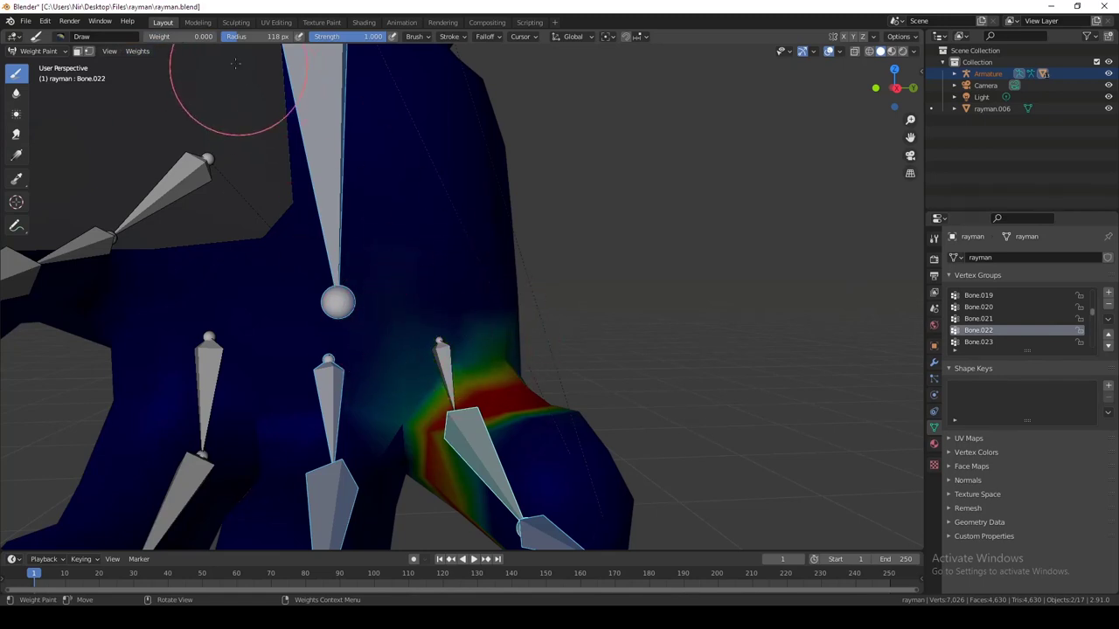
pyautogui.moveTo(208, 37); pyautogui.dragTo(215, 36)
# Step: Strengthen the Bone.022 weight along the side of the outer finger up to the tip joint
pyautogui.moveTo(375, 301); pyautogui.dragTo(512, 330, button='middle')
pyautogui.scroll(4, 512, 330)
pyautogui.moveTo(542, 495); pyautogui.dragTo(551, 490)
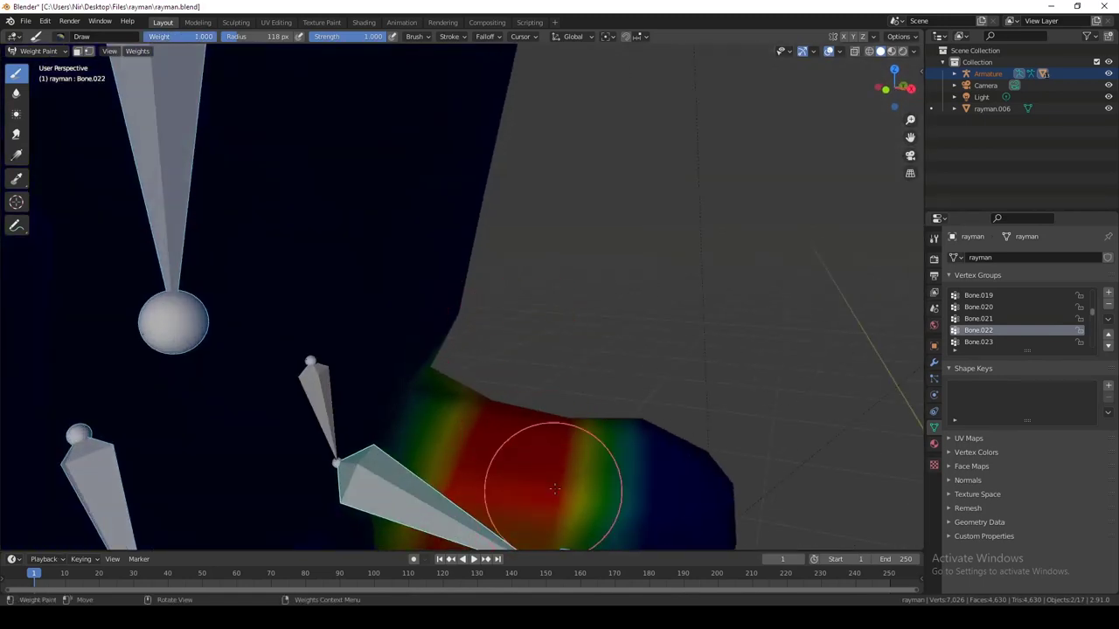
pyautogui.moveTo(570, 483)
pyautogui.keyDown('shift'); pyautogui.mouseDown(button='middle')
pyautogui.moveTo(551, 353)
pyautogui.moveTo(449, 345)
pyautogui.mouseUp(button='middle'); pyautogui.keyUp('shift')
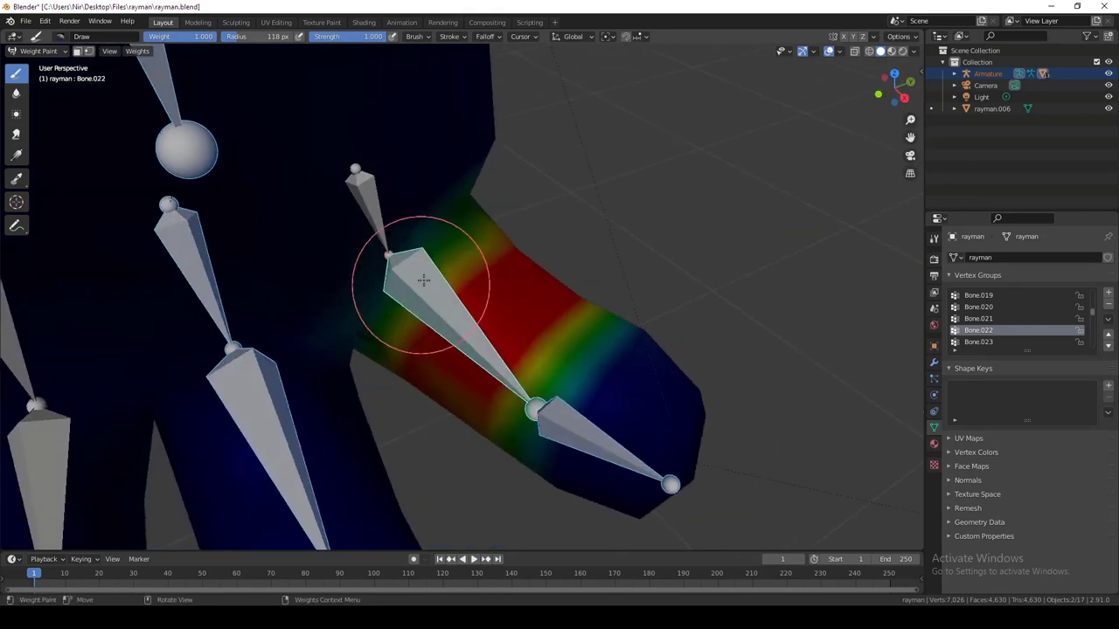
# Step: Paint full Bone.022 weight on the inner side of the outer finger, up to its base
pyautogui.moveTo(407, 280)
pyautogui.mouseDown(button='middle')
pyautogui.moveTo(404, 245)
pyautogui.moveTo(649, 437)
pyautogui.mouseUp(button='middle')
pyautogui.moveTo(624, 362); pyautogui.dragTo(554, 319, button='middle')
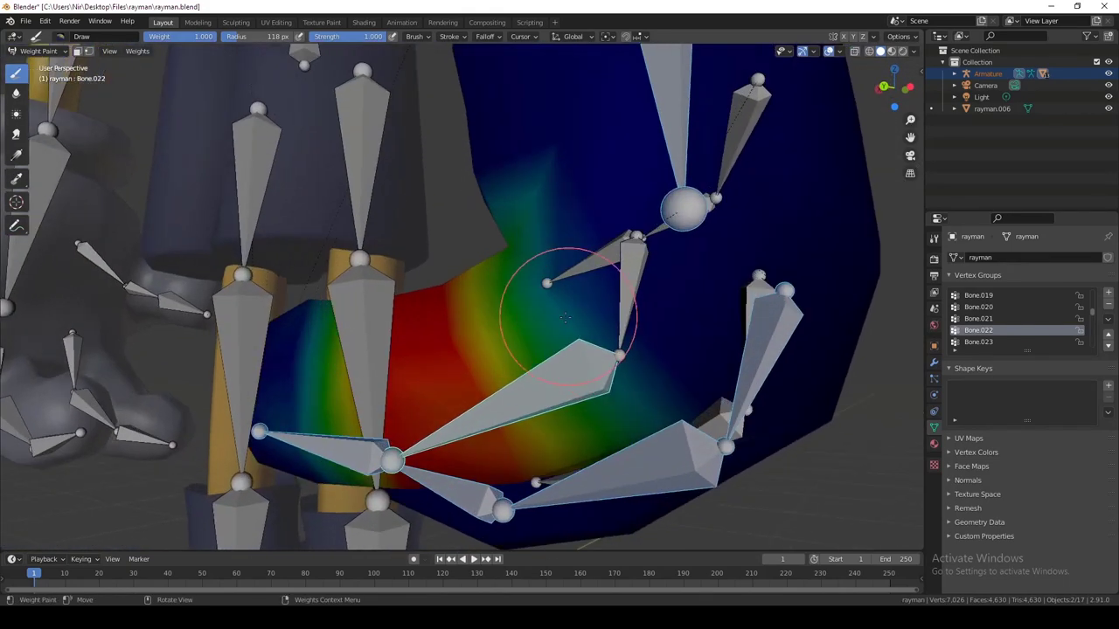
pyautogui.moveTo(569, 362); pyautogui.dragTo(469, 337, button='middle')
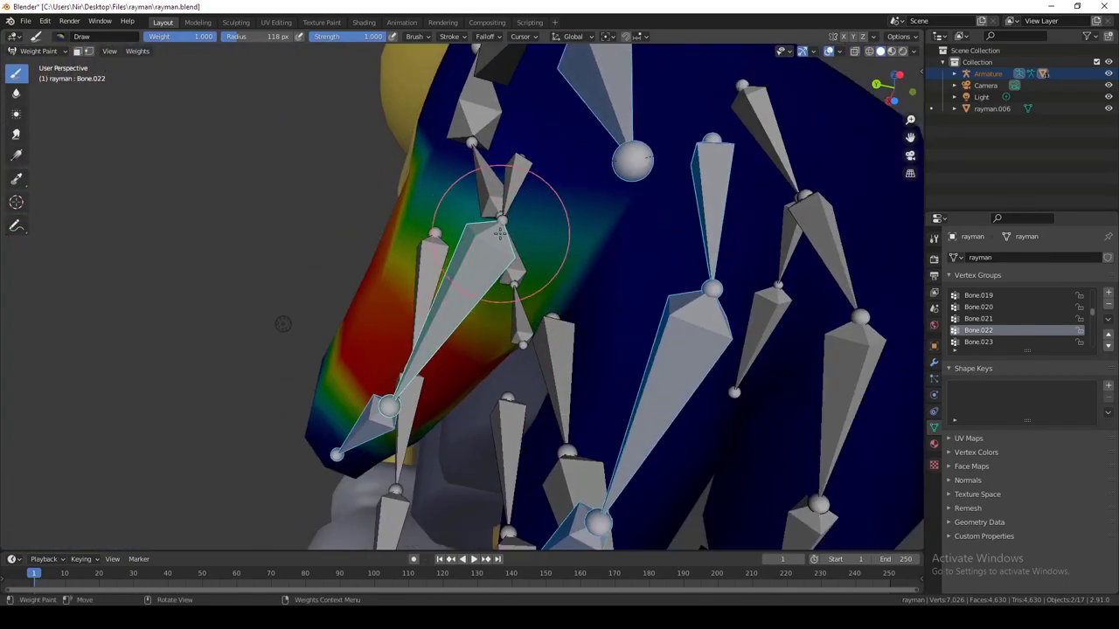
pyautogui.moveTo(419, 249)
pyautogui.mouseDown()
pyautogui.moveTo(379, 262)
pyautogui.moveTo(396, 276)
pyautogui.mouseUp()
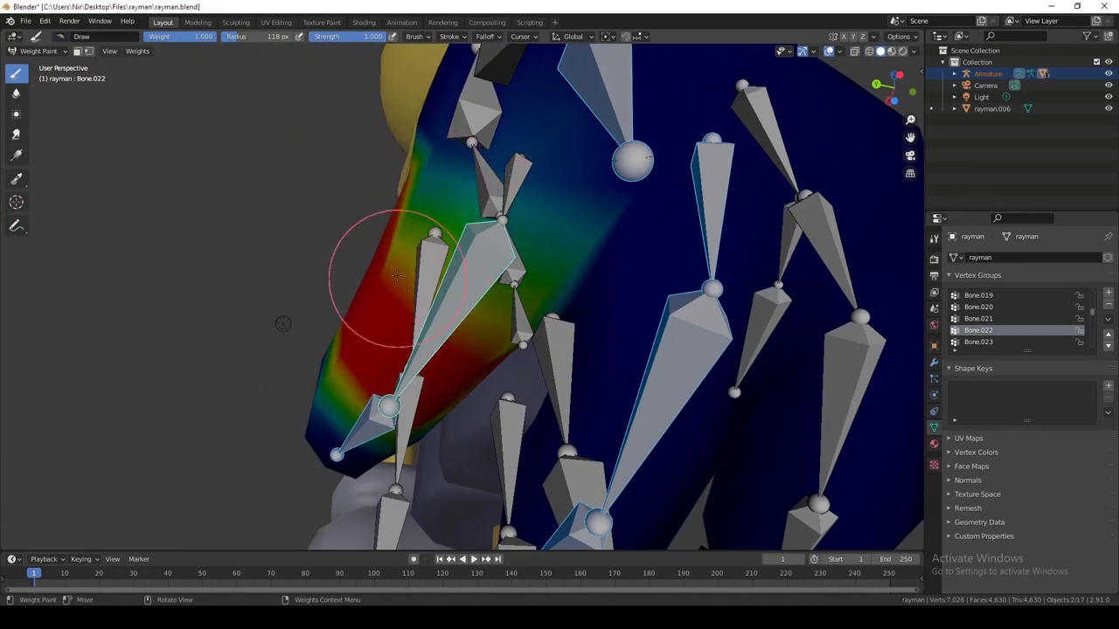
pyautogui.moveTo(495, 338); pyautogui.dragTo(399, 237, button='middle')
pyautogui.moveTo(294, 187)
pyautogui.mouseDown()
pyautogui.moveTo(349, 174)
pyautogui.moveTo(464, 250)
pyautogui.mouseUp()
# Step: Clear the excess Bone.022 weight from the hand surface around the outer finger's base
pyautogui.moveTo(397, 121)
pyautogui.mouseDown(button='middle')
pyautogui.moveTo(542, 243)
pyautogui.moveTo(419, 205)
pyautogui.mouseUp(button='middle')
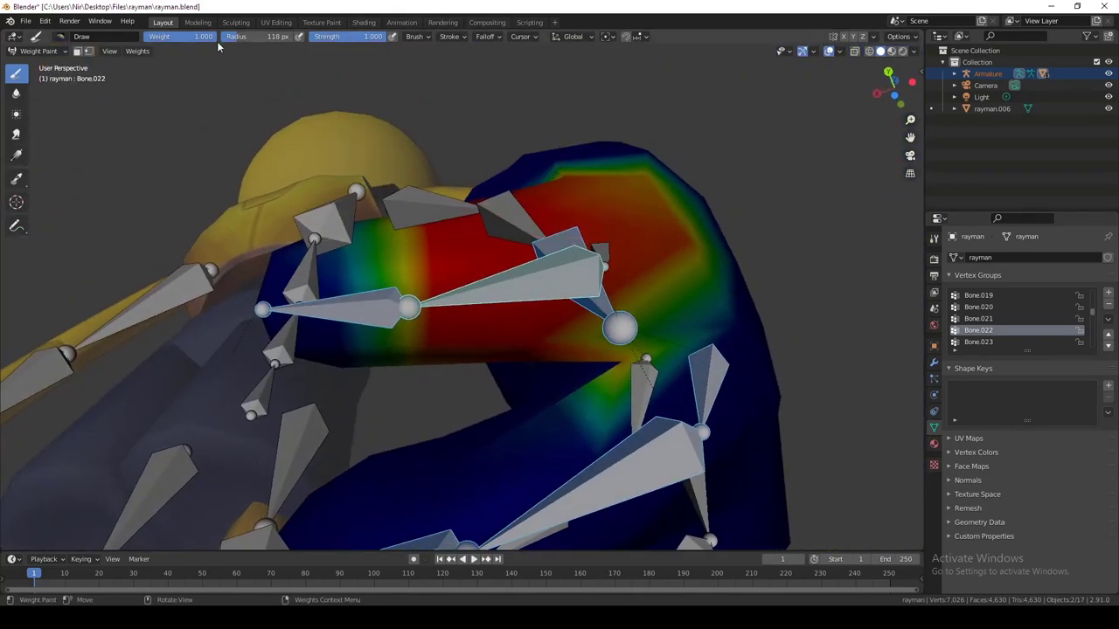
pyautogui.moveTo(601, 404)
pyautogui.mouseDown()
pyautogui.moveTo(592, 393)
pyautogui.moveTo(606, 337)
pyautogui.moveTo(609, 370)
pyautogui.moveTo(581, 376)
pyautogui.mouseUp()
pyautogui.moveTo(581, 375); pyautogui.dragTo(486, 236, button='middle')
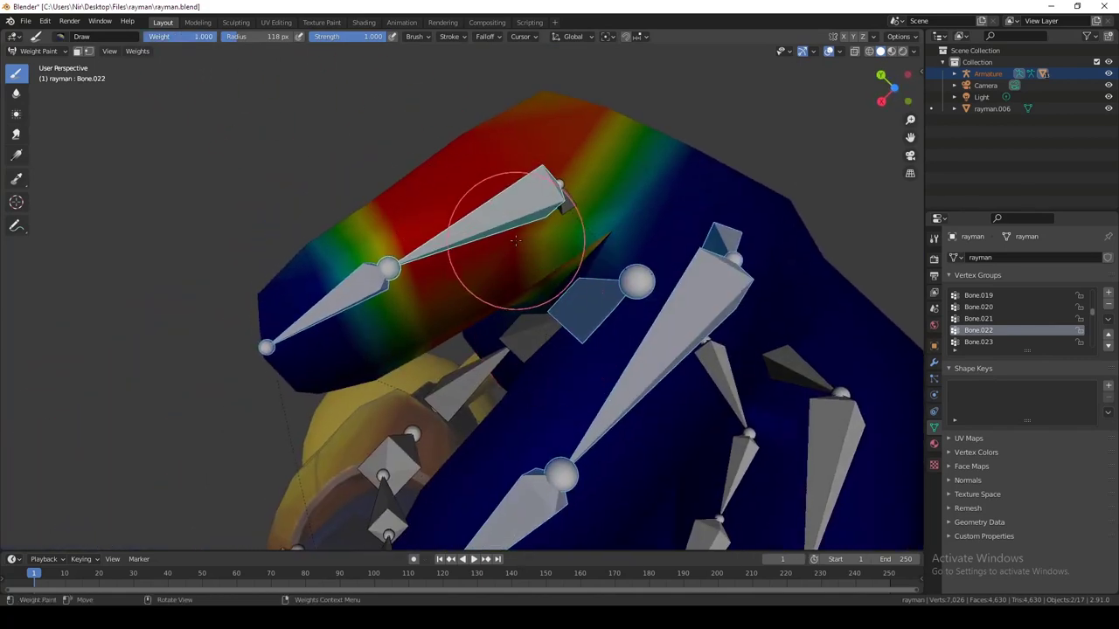
pyautogui.moveTo(568, 236); pyautogui.dragTo(544, 316, button='middle')
# Step: Select the outer finger's base bone (Bone.021) and paint full weight over the hand at that finger's base
pyautogui.keyDown('ctrl'); pyautogui.click(506, 325); pyautogui.keyUp('ctrl')
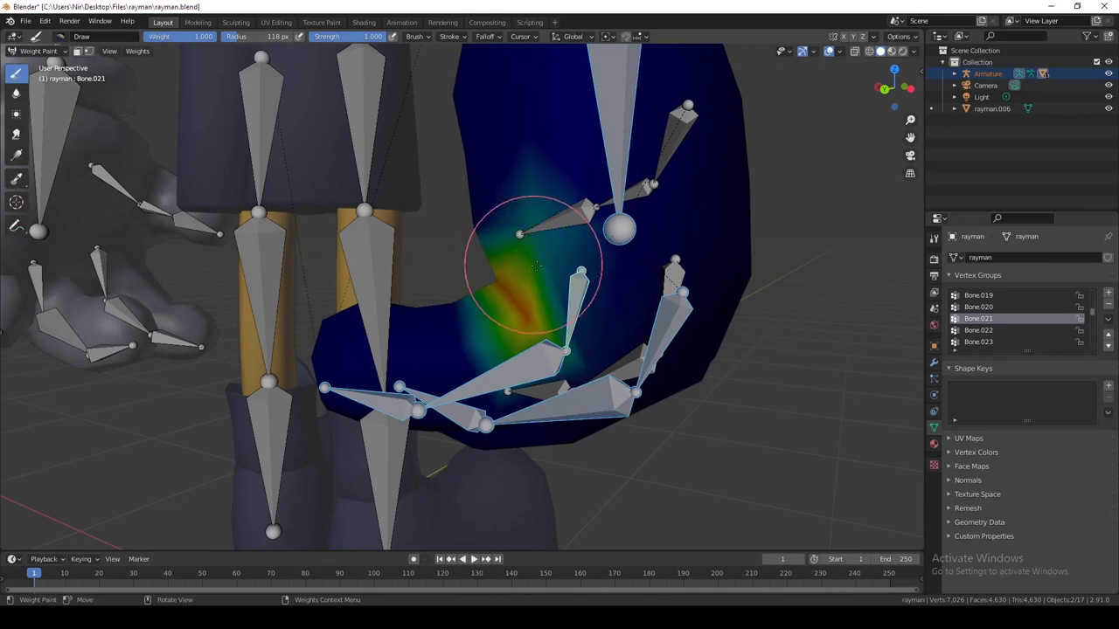
pyautogui.moveTo(572, 278); pyautogui.dragTo(525, 295, button='middle')
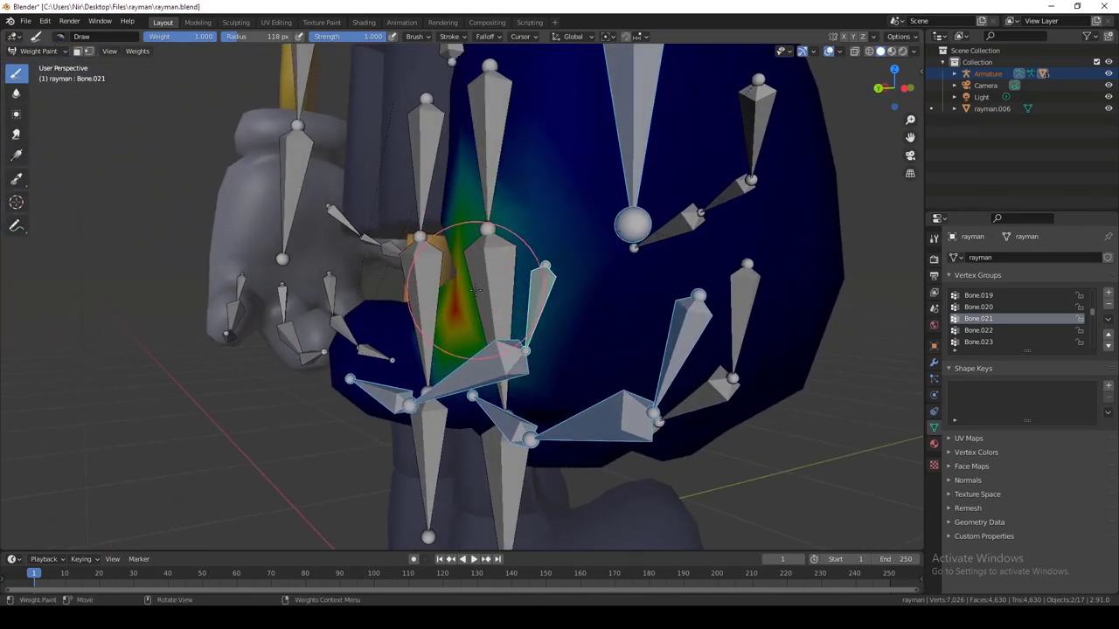
pyautogui.moveTo(501, 279)
pyautogui.mouseDown(button='middle')
pyautogui.moveTo(472, 312)
pyautogui.moveTo(424, 312)
pyautogui.moveTo(448, 244)
pyautogui.moveTo(483, 286)
pyautogui.mouseUp(button='middle')
pyautogui.moveTo(454, 304)
pyautogui.mouseDown()
pyautogui.moveTo(454, 238)
pyautogui.moveTo(486, 247)
pyautogui.mouseUp()
pyautogui.moveTo(482, 249); pyautogui.dragTo(594, 287, button='middle')
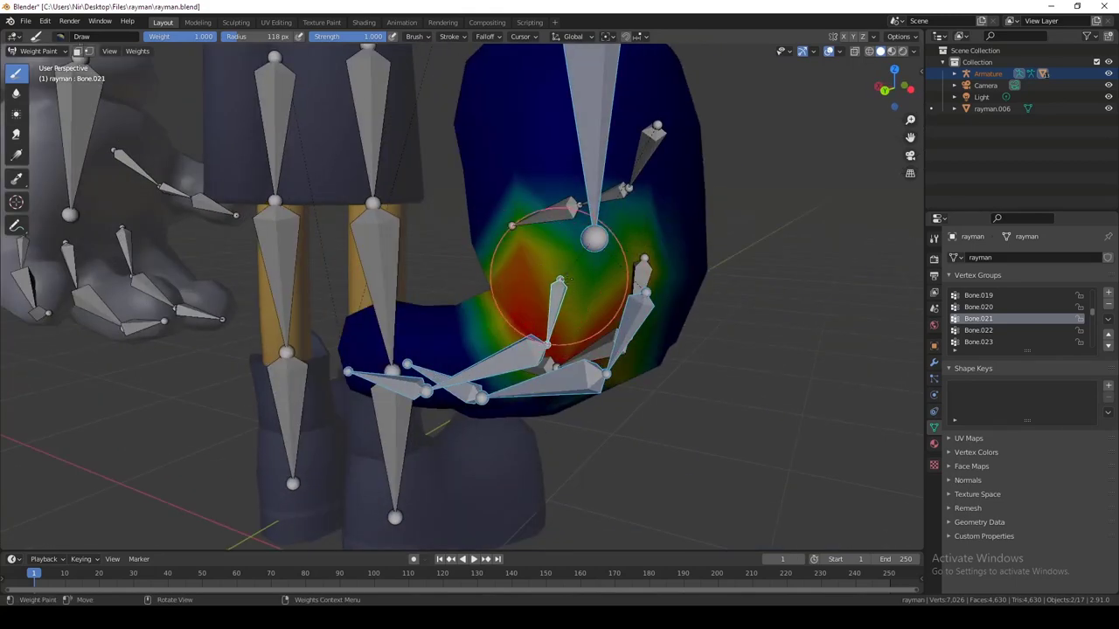
# Step: Paint the Bone.021 weight around the outer edge and opposite face of the hand at the outer finger's base
pyautogui.moveTo(533, 251)
pyautogui.mouseDown(button='middle')
pyautogui.moveTo(610, 252)
pyautogui.moveTo(465, 346)
pyautogui.mouseUp(button='middle')
pyautogui.moveTo(465, 346)
pyautogui.mouseDown(button='middle')
pyautogui.moveTo(499, 344)
pyautogui.moveTo(542, 294)
pyautogui.moveTo(512, 407)
pyautogui.moveTo(551, 373)
pyautogui.mouseUp(button='middle')
pyautogui.scroll(2, 542, 295)
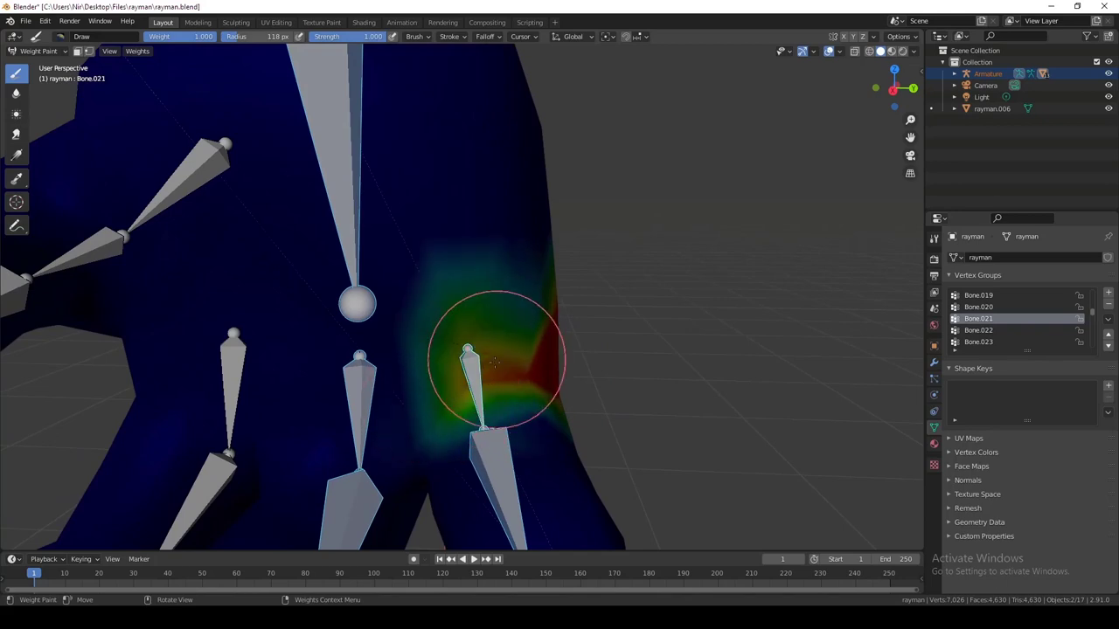
pyautogui.moveTo(441, 361)
pyautogui.mouseDown(button='middle')
pyautogui.moveTo(452, 382)
pyautogui.moveTo(404, 382)
pyautogui.mouseUp(button='middle')
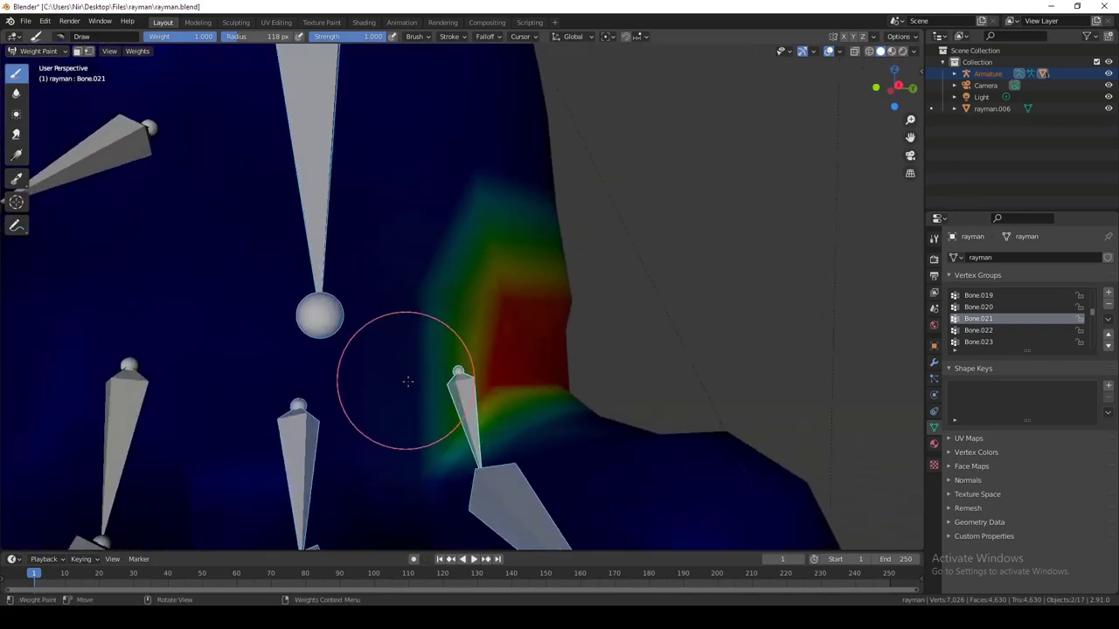
pyautogui.moveTo(405, 382)
pyautogui.mouseDown()
pyautogui.moveTo(399, 420)
pyautogui.moveTo(393, 362)
pyautogui.mouseUp()
pyautogui.scroll(-2, 394, 363)
pyautogui.moveTo(393, 362); pyautogui.dragTo(381, 263, button='middle')
pyautogui.moveTo(468, 420); pyautogui.dragTo(440, 348, button='middle')
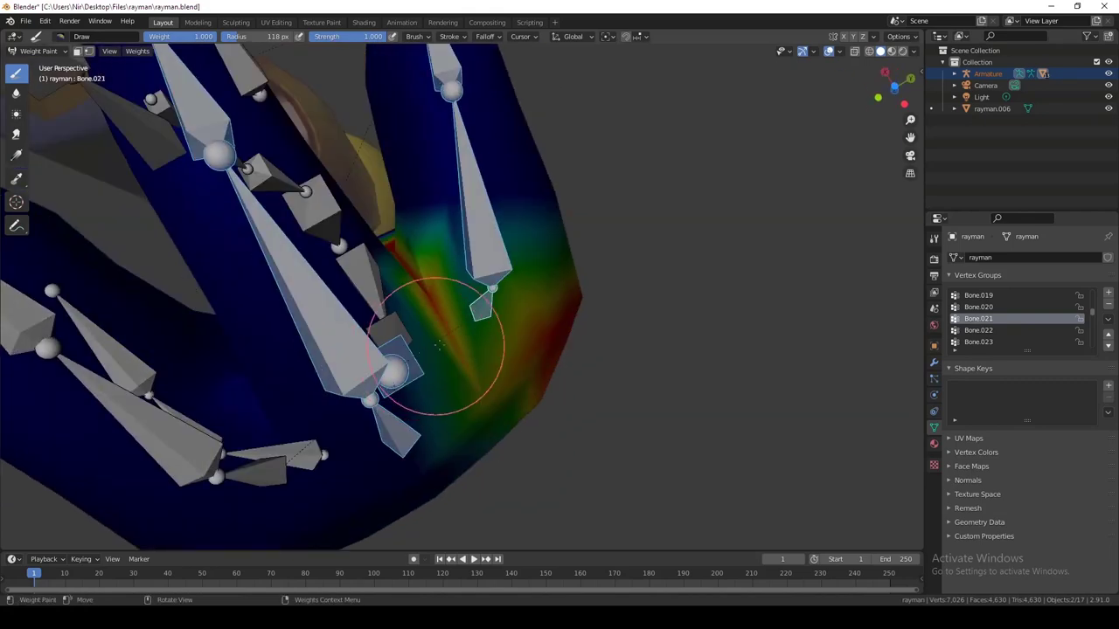
# Step: Fill in the Bone.021 weight between the outer finger's knuckle and the middle of the hand
pyautogui.moveTo(527, 329)
pyautogui.mouseDown(button='middle')
pyautogui.moveTo(465, 359)
pyautogui.moveTo(451, 388)
pyautogui.mouseUp(button='middle')
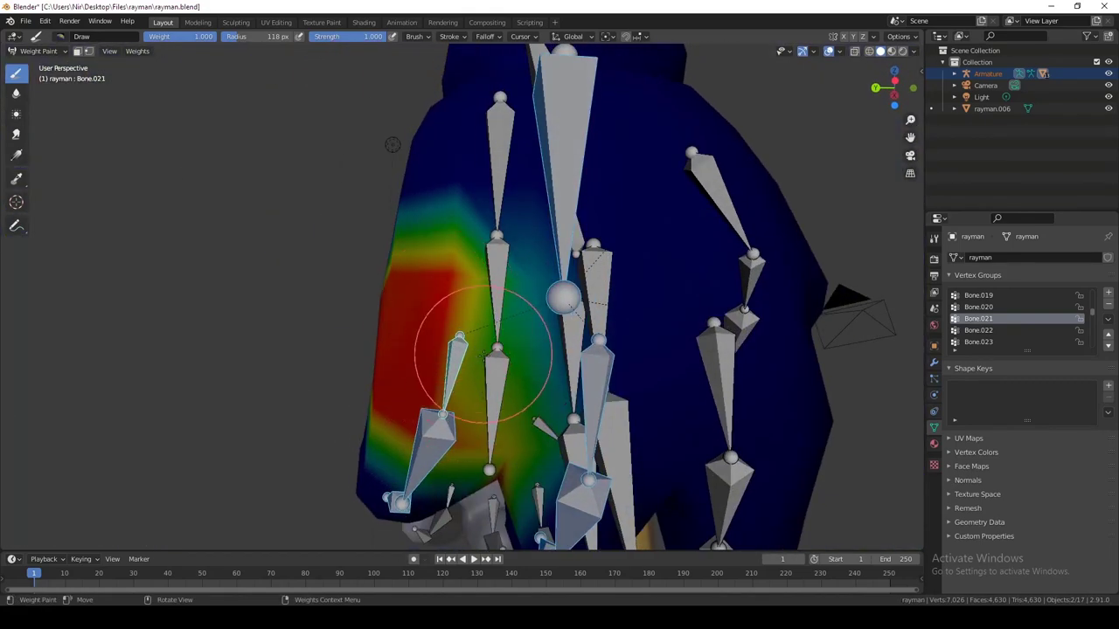
pyautogui.moveTo(482, 354)
pyautogui.mouseDown(button='middle')
pyautogui.moveTo(407, 374)
pyautogui.moveTo(472, 357)
pyautogui.moveTo(451, 465)
pyautogui.mouseUp(button='middle')
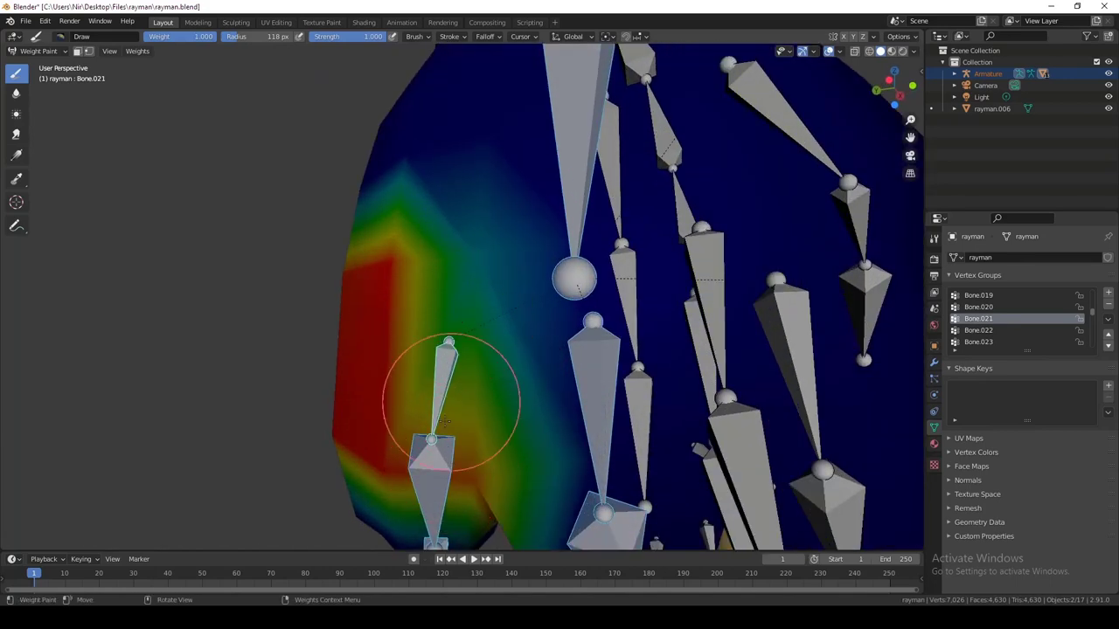
pyautogui.moveTo(445, 422)
pyautogui.mouseDown()
pyautogui.moveTo(405, 255)
pyautogui.moveTo(440, 374)
pyautogui.moveTo(442, 285)
pyautogui.mouseUp()
pyautogui.scroll(-3, 455, 293)
pyautogui.moveTo(458, 297)
pyautogui.mouseDown(button='middle')
pyautogui.moveTo(504, 309)
pyautogui.moveTo(494, 310)
pyautogui.moveTo(537, 288)
pyautogui.moveTo(441, 320)
pyautogui.moveTo(487, 299)
pyautogui.moveTo(426, 265)
pyautogui.moveTo(479, 312)
pyautogui.mouseUp(button='middle')
# Step: Reselect the middle finger's Bone.018 and Bone.019 in turn to check their painted weights
pyautogui.scroll(-1, 440, 318)
pyautogui.keyDown('ctrl'); pyautogui.click(469, 202); pyautogui.keyUp('ctrl')
pyautogui.keyDown('ctrl'); pyautogui.click(458, 350); pyautogui.keyUp('ctrl')
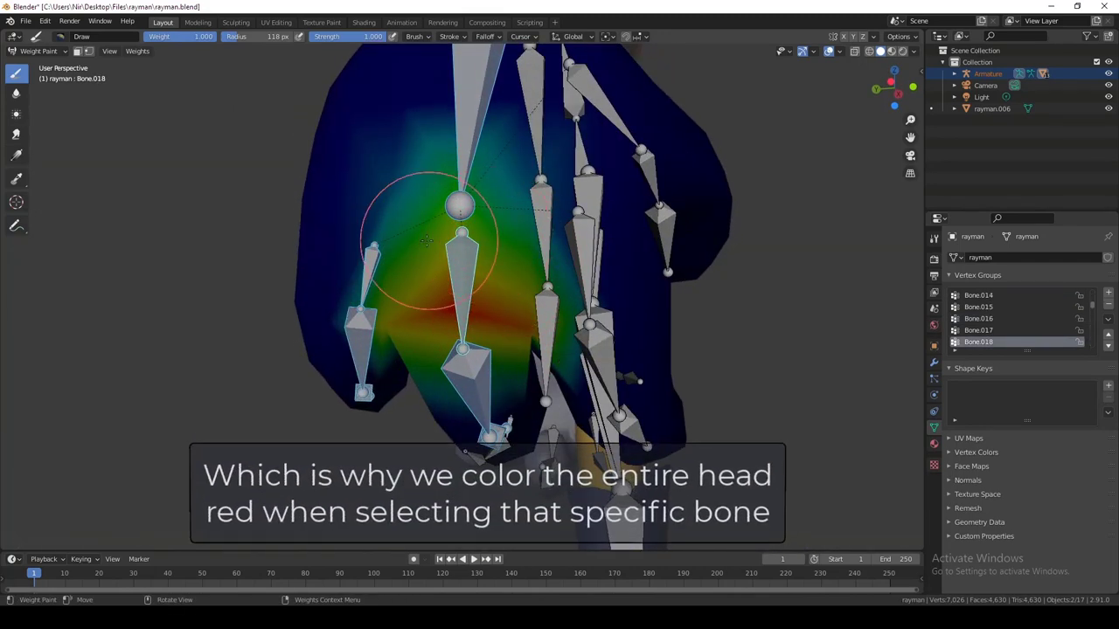
pyautogui.moveTo(412, 267)
pyautogui.mouseDown(button='middle')
pyautogui.moveTo(516, 280)
pyautogui.moveTo(382, 358)
pyautogui.moveTo(340, 347)
pyautogui.moveTo(325, 361)
pyautogui.moveTo(396, 293)
pyautogui.mouseUp(button='middle')
pyautogui.moveTo(332, 278); pyautogui.dragTo(487, 312, button='middle')
pyautogui.keyDown('ctrl'); pyautogui.click(476, 402); pyautogui.keyUp('ctrl')
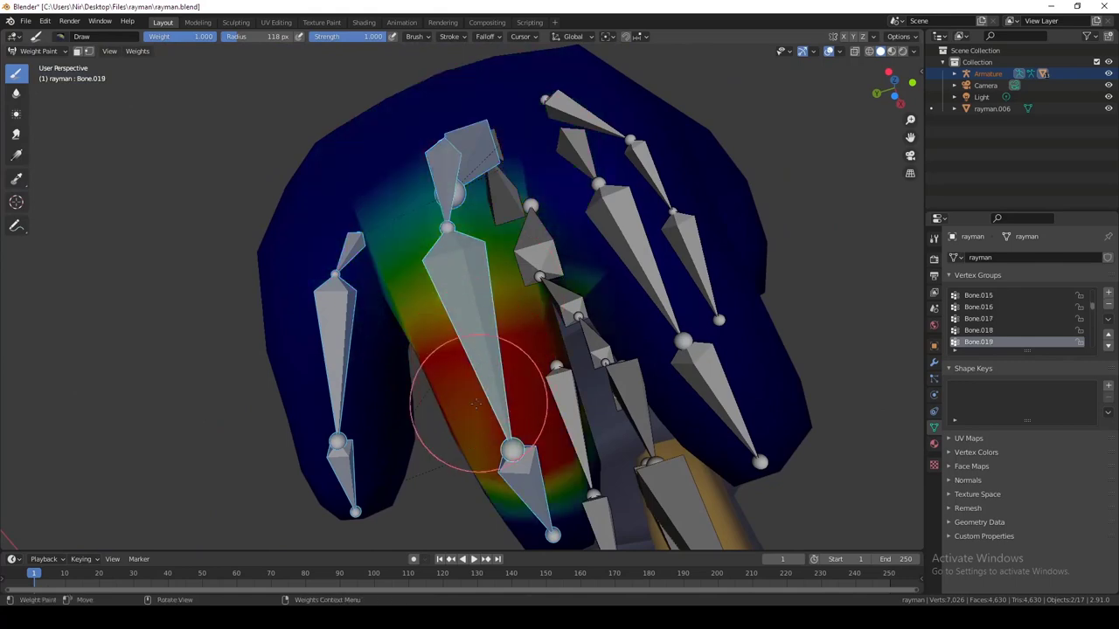
# Step: Select the index finger's tip bone (Bone.017) and paint full weight over the whole fingertip
pyautogui.moveTo(483, 377)
pyautogui.mouseDown(button='middle')
pyautogui.moveTo(639, 401)
pyautogui.moveTo(527, 212)
pyautogui.moveTo(450, 350)
pyautogui.moveTo(549, 363)
pyautogui.moveTo(548, 386)
pyautogui.moveTo(517, 413)
pyautogui.moveTo(379, 454)
pyautogui.moveTo(428, 381)
pyautogui.moveTo(490, 385)
pyautogui.moveTo(512, 399)
pyautogui.moveTo(525, 349)
pyautogui.moveTo(504, 320)
pyautogui.moveTo(562, 408)
pyautogui.moveTo(448, 280)
pyautogui.mouseUp(button='middle')
pyautogui.keyDown('ctrl'); pyautogui.click(549, 364); pyautogui.keyUp('ctrl')
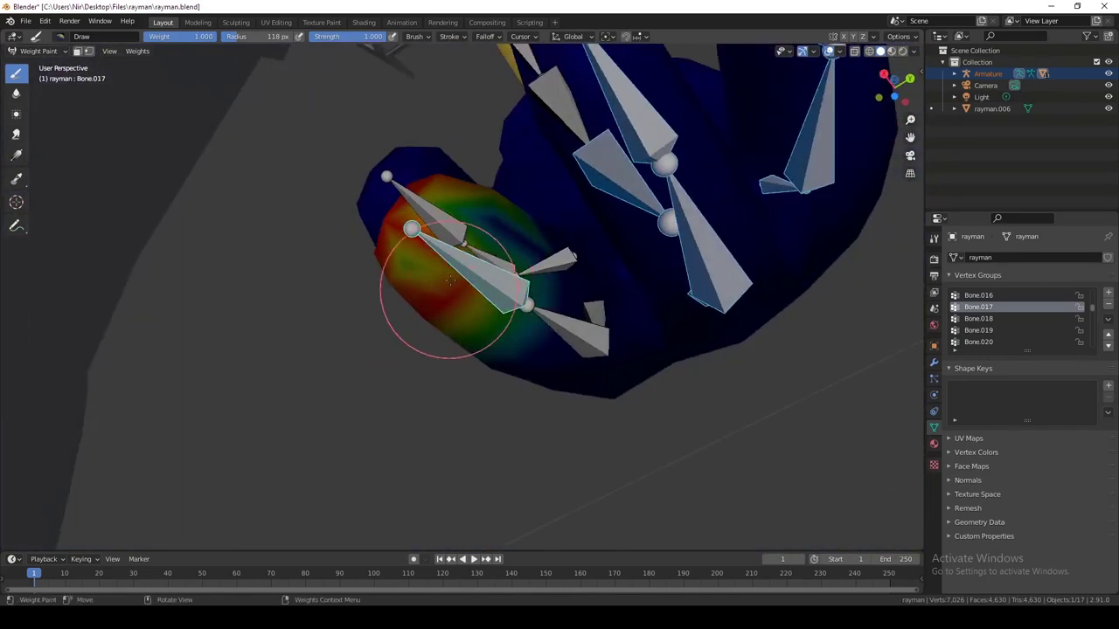
pyautogui.moveTo(464, 229)
pyautogui.mouseDown(button='middle')
pyautogui.moveTo(437, 287)
pyautogui.moveTo(494, 345)
pyautogui.moveTo(499, 400)
pyautogui.moveTo(442, 354)
pyautogui.moveTo(465, 284)
pyautogui.moveTo(468, 329)
pyautogui.moveTo(443, 298)
pyautogui.moveTo(451, 281)
pyautogui.moveTo(448, 320)
pyautogui.mouseUp(button='middle')
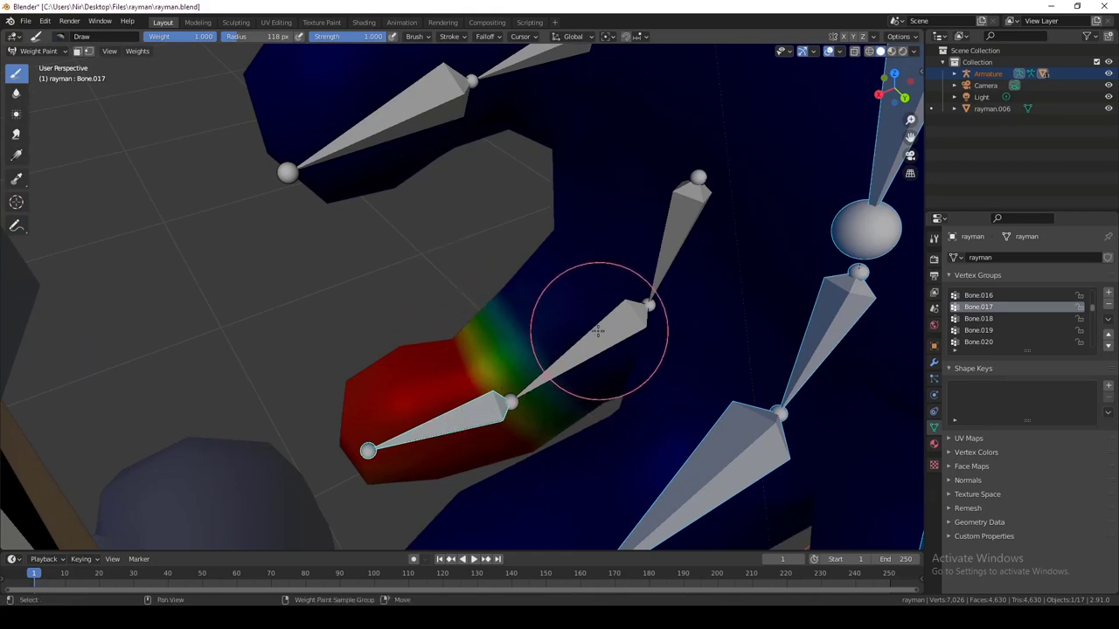
# Step: Select the index finger's second bone (Bone.016) and paint full weight across the finger's central section
pyautogui.keyDown('ctrl'); pyautogui.click(595, 344); pyautogui.keyUp('ctrl')
pyautogui.moveTo(594, 345)
pyautogui.mouseDown(button='middle')
pyautogui.moveTo(387, 324)
pyautogui.moveTo(399, 261)
pyautogui.moveTo(328, 341)
pyautogui.moveTo(324, 320)
pyautogui.moveTo(378, 306)
pyautogui.moveTo(400, 353)
pyautogui.mouseUp(button='middle')
pyautogui.scroll(2, 399, 353)
pyautogui.moveTo(594, 354); pyautogui.dragTo(485, 375, button='middle')
pyautogui.moveTo(559, 392); pyautogui.dragTo(499, 398, button='middle')
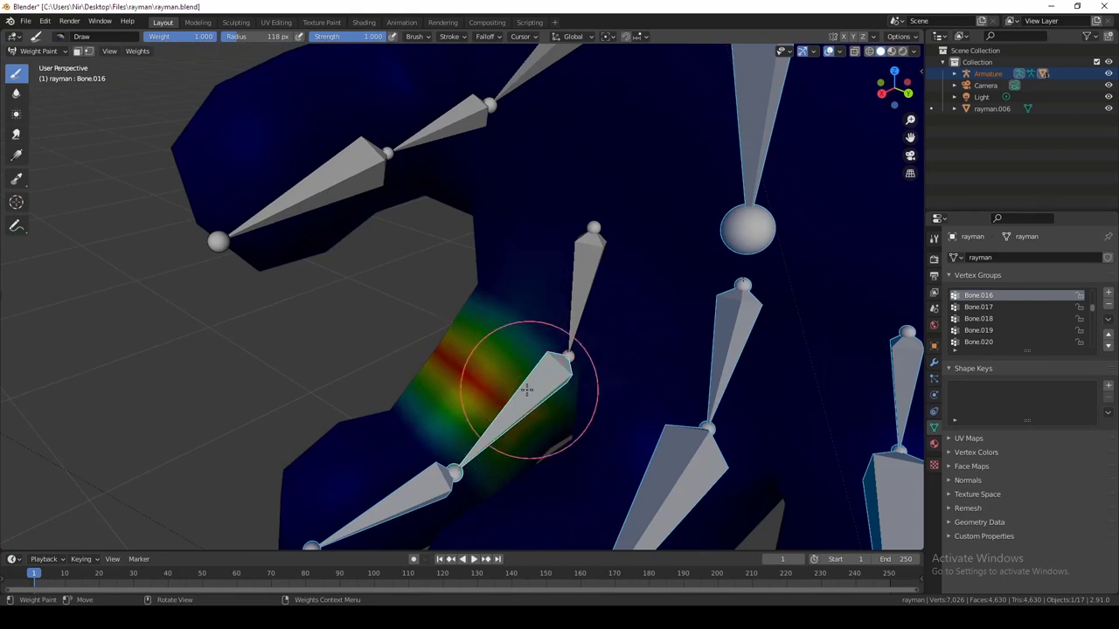
pyautogui.moveTo(525, 376)
pyautogui.mouseDown()
pyautogui.moveTo(502, 334)
pyautogui.moveTo(525, 372)
pyautogui.mouseUp()
# Step: Extend the Bone.016 weight around the index finger's outer side and underside
pyautogui.moveTo(519, 374); pyautogui.dragTo(557, 364, button='middle')
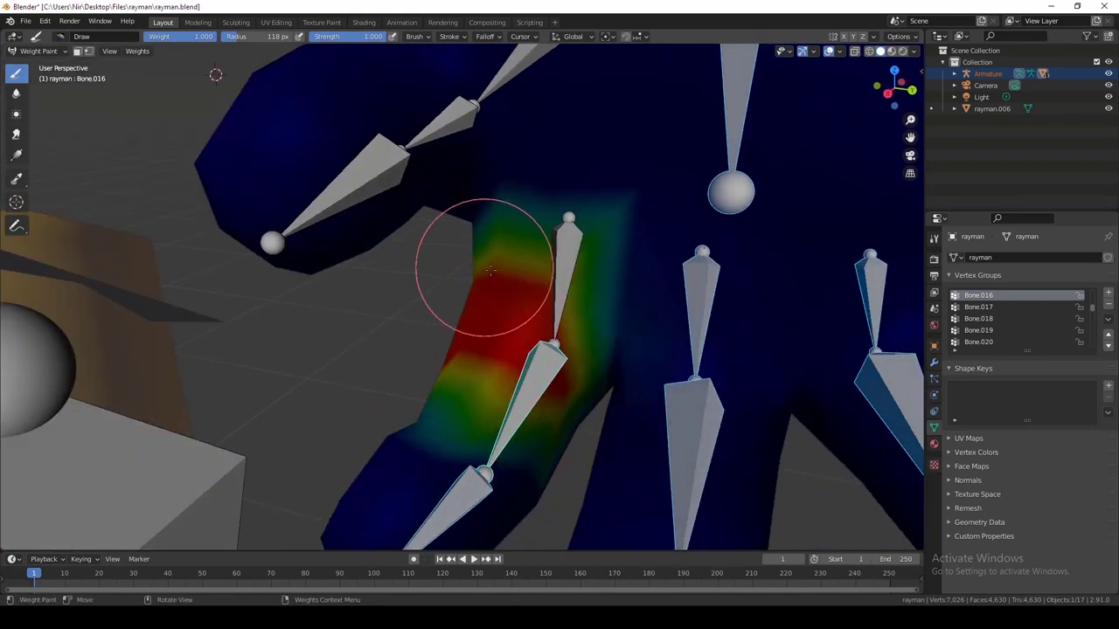
pyautogui.moveTo(568, 358)
pyautogui.mouseDown(button='middle')
pyautogui.moveTo(532, 337)
pyautogui.moveTo(483, 242)
pyautogui.mouseUp(button='middle')
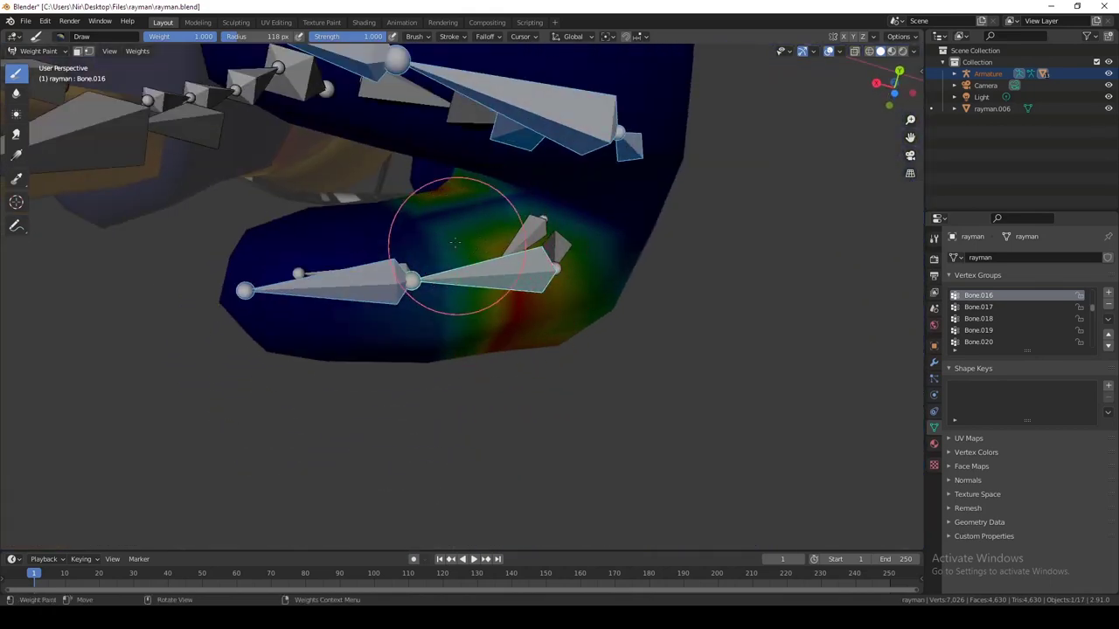
pyautogui.moveTo(515, 227)
pyautogui.mouseDown()
pyautogui.moveTo(527, 213)
pyautogui.moveTo(572, 258)
pyautogui.mouseUp()
pyautogui.moveTo(573, 288)
pyautogui.mouseDown(button='middle')
pyautogui.moveTo(427, 306)
pyautogui.moveTo(375, 280)
pyautogui.moveTo(324, 291)
pyautogui.moveTo(402, 335)
pyautogui.moveTo(301, 325)
pyautogui.moveTo(378, 344)
pyautogui.mouseUp(button='middle')
# Step: Select the index finger's base bone (Bone.015) and paint weight along the edge of the hand beside it
pyautogui.keyDown('ctrl'); pyautogui.click(385, 292); pyautogui.keyUp('ctrl')
pyautogui.moveTo(385, 290); pyautogui.dragTo(387, 324, button='middle')
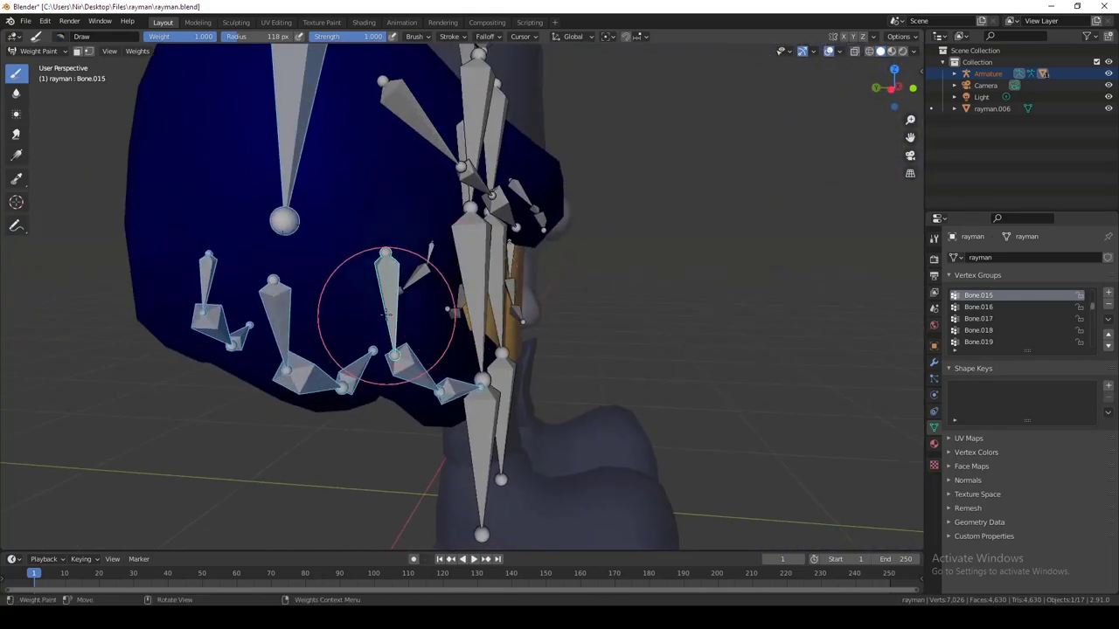
pyautogui.moveTo(387, 325); pyautogui.dragTo(359, 330)
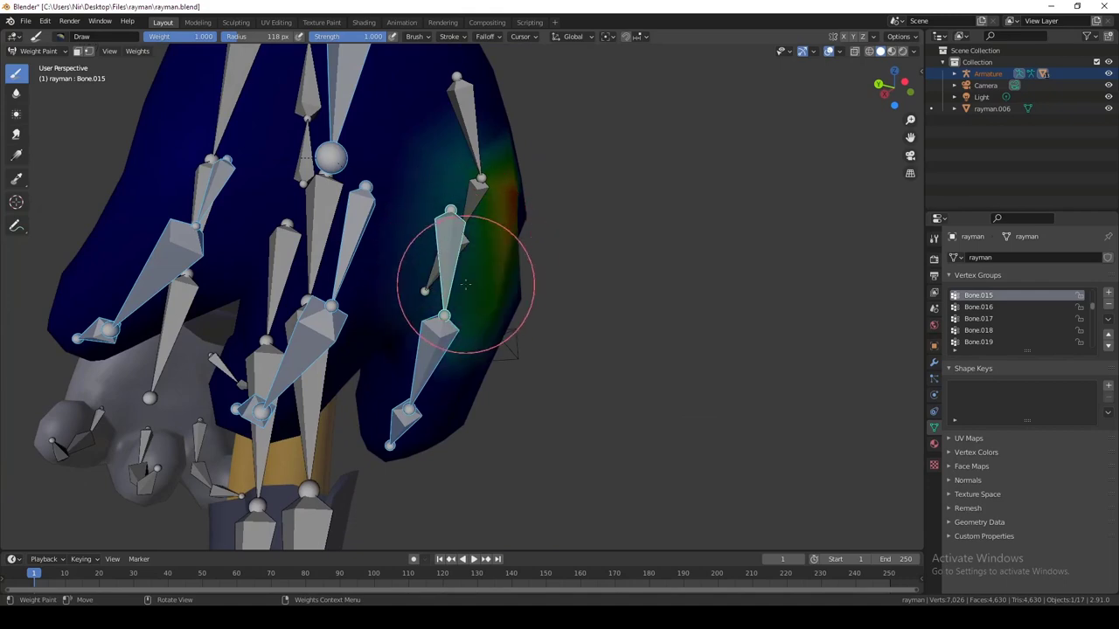
pyautogui.moveTo(493, 265); pyautogui.dragTo(407, 297, button='middle')
# Step: Paint full Bone.015 weight all around the index finger's knuckle, covering the palm side, outer edge and back of the hand
pyautogui.moveTo(408, 297); pyautogui.dragTo(418, 305)
pyautogui.moveTo(418, 305); pyautogui.dragTo(347, 271, button='middle')
pyautogui.moveTo(348, 271); pyautogui.dragTo(343, 261)
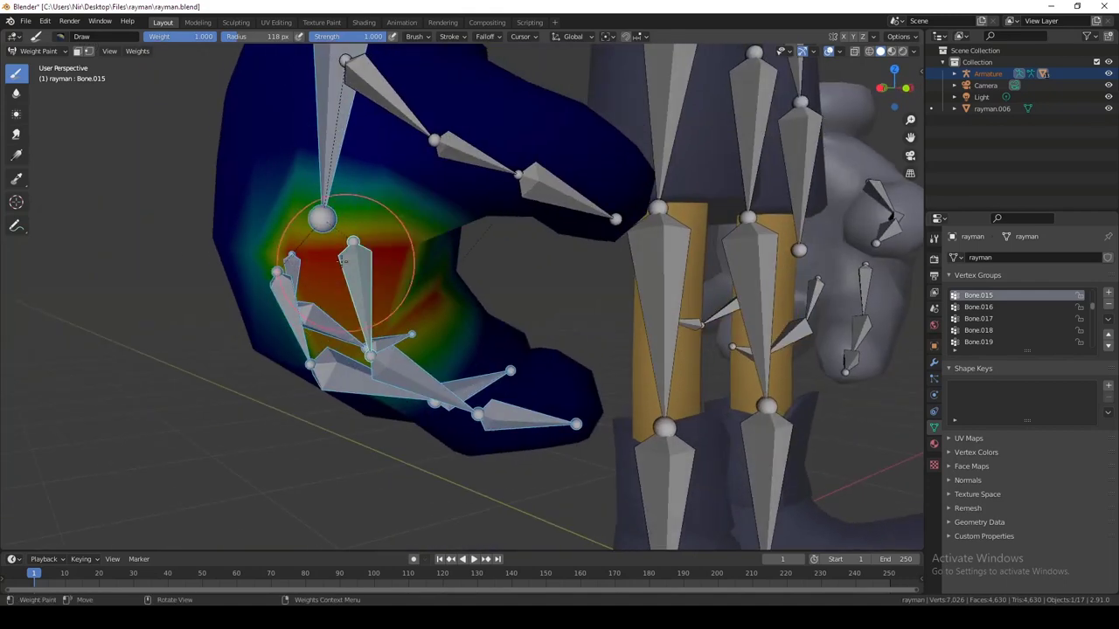
pyautogui.moveTo(319, 252); pyautogui.dragTo(425, 274, button='middle')
pyautogui.scroll(3, 503, 273)
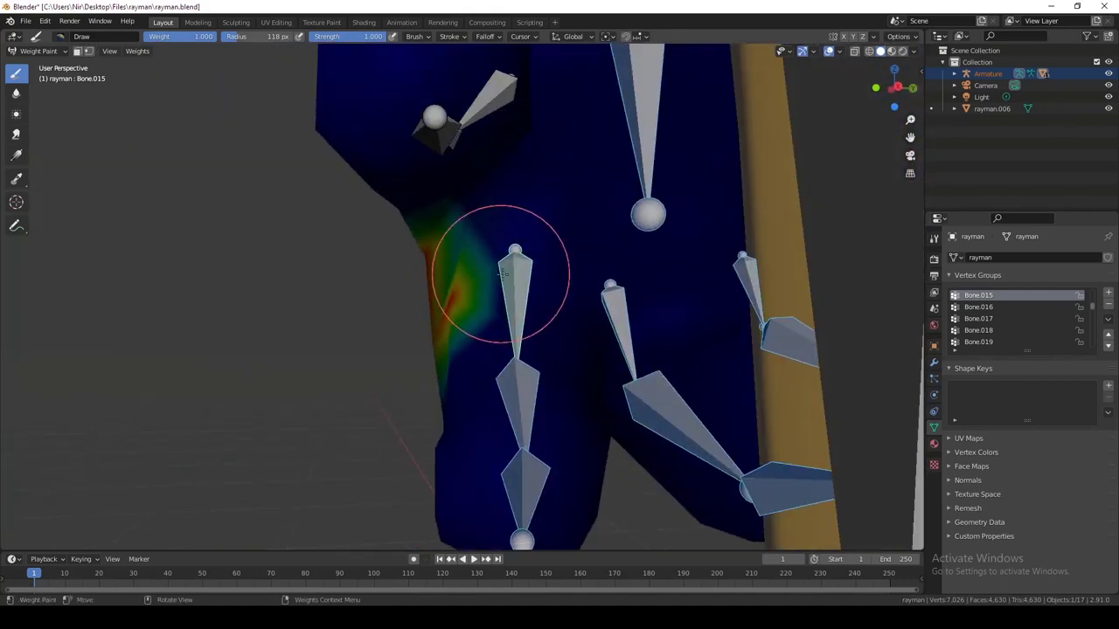
pyautogui.moveTo(494, 238); pyautogui.dragTo(550, 263)
pyautogui.moveTo(566, 290)
pyautogui.mouseDown(button='middle')
pyautogui.moveTo(507, 269)
pyautogui.moveTo(501, 312)
pyautogui.mouseUp(button='middle')
pyautogui.moveTo(501, 312); pyautogui.dragTo(589, 332)
pyautogui.moveTo(570, 274); pyautogui.dragTo(480, 212)
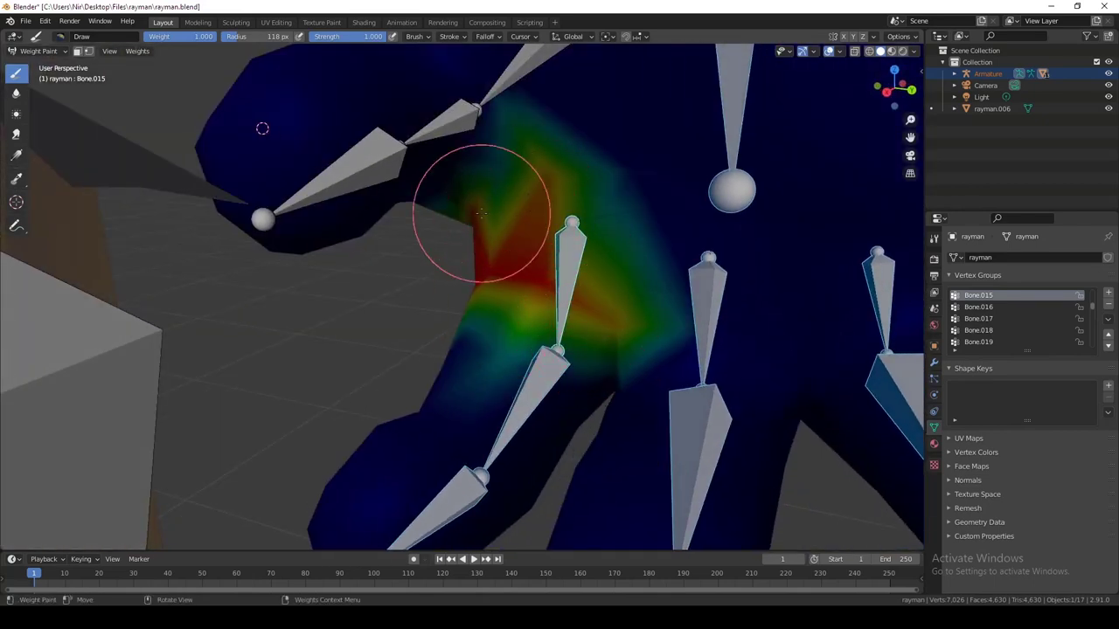
pyautogui.moveTo(559, 242)
pyautogui.mouseDown(button='middle')
pyautogui.moveTo(462, 242)
pyautogui.moveTo(434, 299)
pyautogui.mouseUp(button='middle')
pyautogui.moveTo(433, 298); pyautogui.dragTo(403, 323)
pyautogui.moveTo(388, 313)
pyautogui.mouseDown(button='middle')
pyautogui.moveTo(426, 226)
pyautogui.moveTo(400, 212)
pyautogui.moveTo(337, 237)
pyautogui.moveTo(365, 291)
pyautogui.moveTo(407, 220)
pyautogui.mouseUp(button='middle')
# Step: Examine the painted weights of the finger bones one by one, including Bone.016, Bone.020, Bone.018 and Bone.023
pyautogui.keyDown('ctrl'); pyautogui.click(428, 137); pyautogui.keyUp('ctrl')
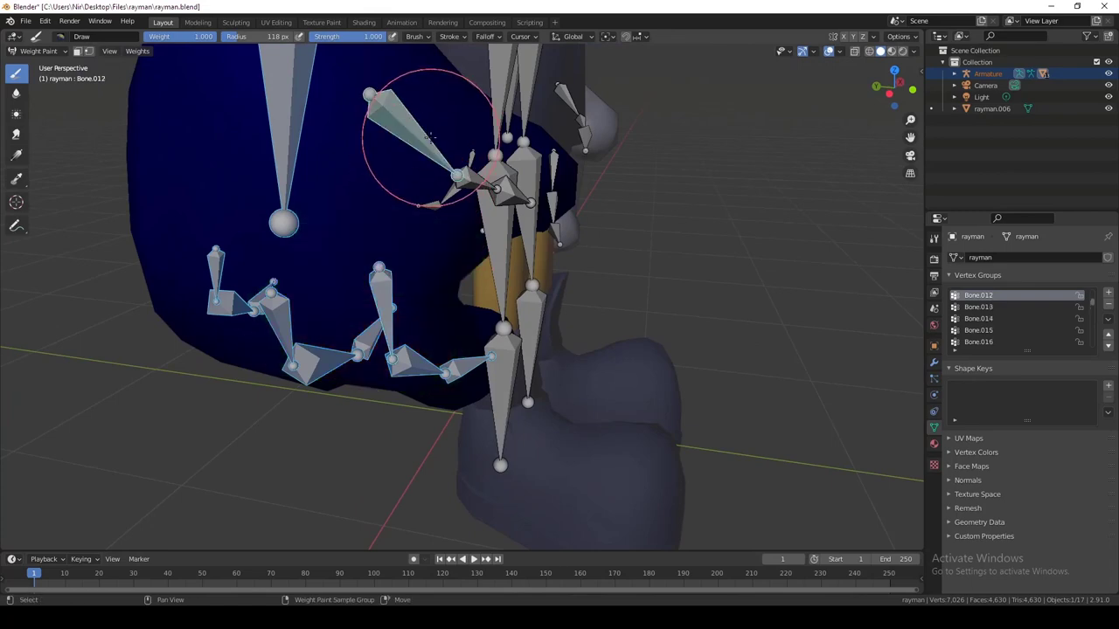
pyautogui.keyDown('ctrl'); pyautogui.click(408, 363); pyautogui.keyUp('ctrl')
pyautogui.moveTo(408, 363); pyautogui.dragTo(358, 353, button='middle')
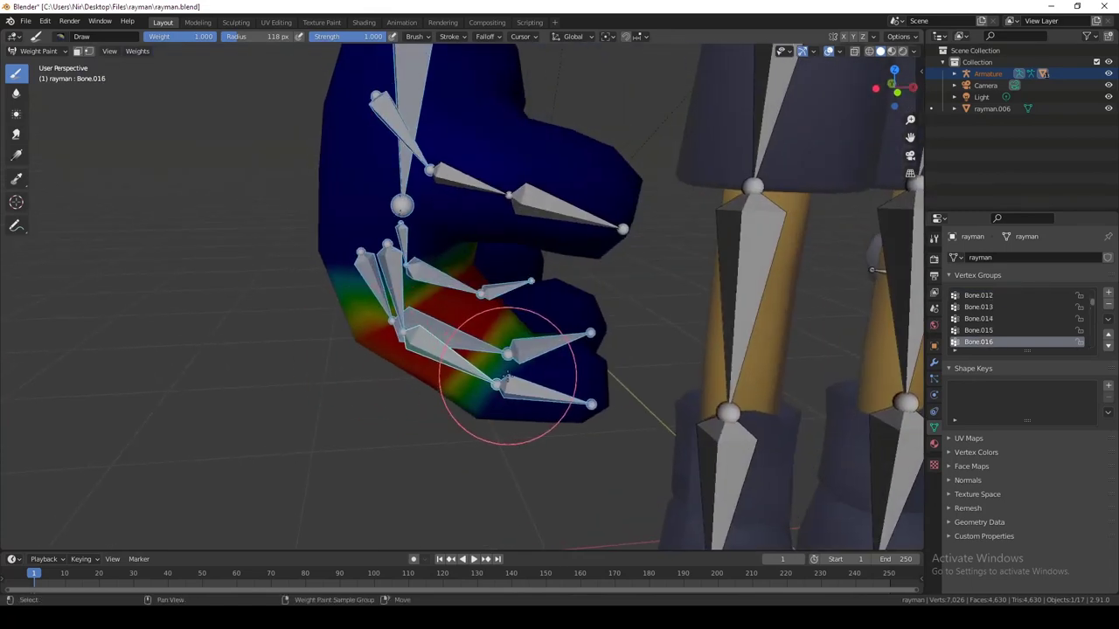
pyautogui.moveTo(505, 377); pyautogui.dragTo(624, 374, button='middle')
pyautogui.keyDown('ctrl'); pyautogui.click(589, 363); pyautogui.keyUp('ctrl')
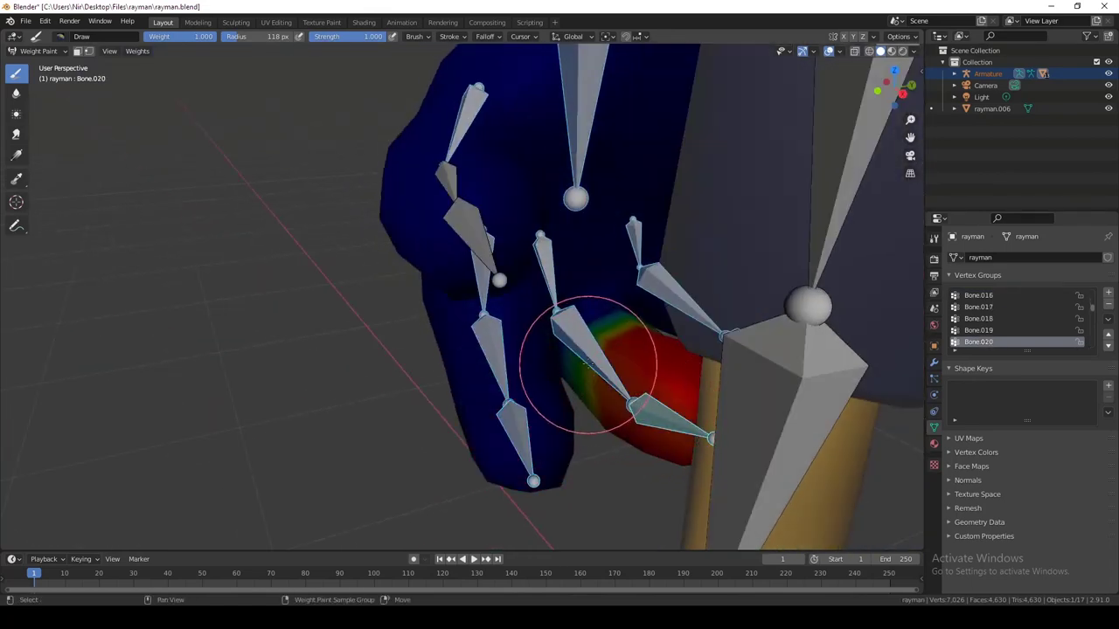
pyautogui.keyDown('ctrl'); pyautogui.click(592, 279); pyautogui.keyUp('ctrl')
pyautogui.keyDown('ctrl'); pyautogui.click(549, 276); pyautogui.keyUp('ctrl')
pyautogui.moveTo(549, 276); pyautogui.dragTo(419, 347, button='middle')
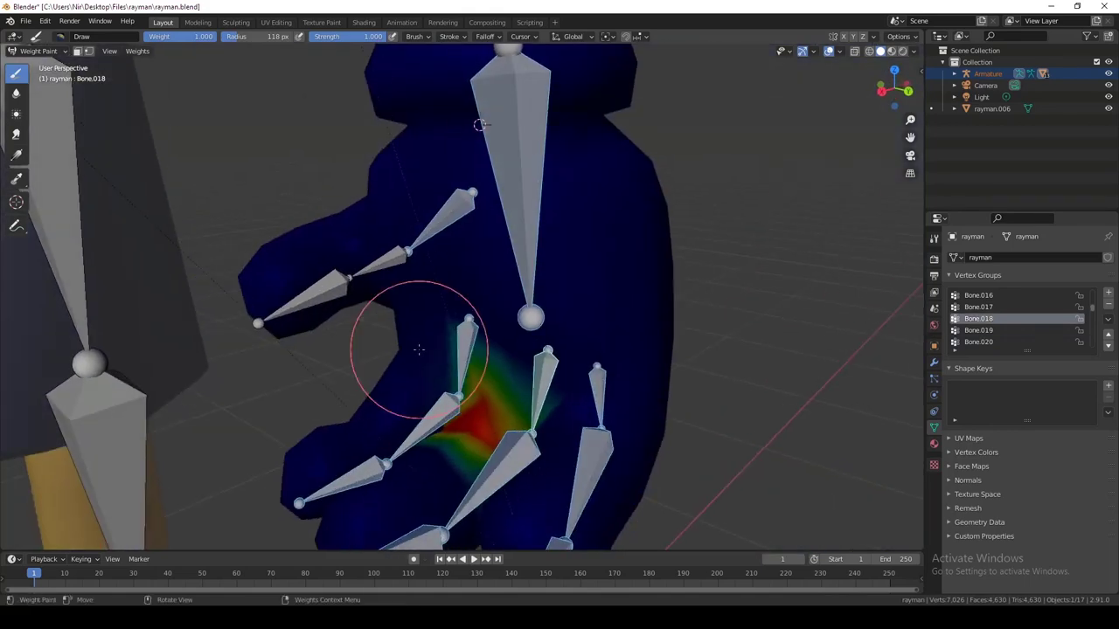
pyautogui.scroll(-1, 420, 347)
pyautogui.moveTo(559, 464); pyautogui.dragTo(474, 482, button='middle')
pyautogui.keyDown('ctrl'); pyautogui.click(475, 470); pyautogui.keyUp('ctrl')
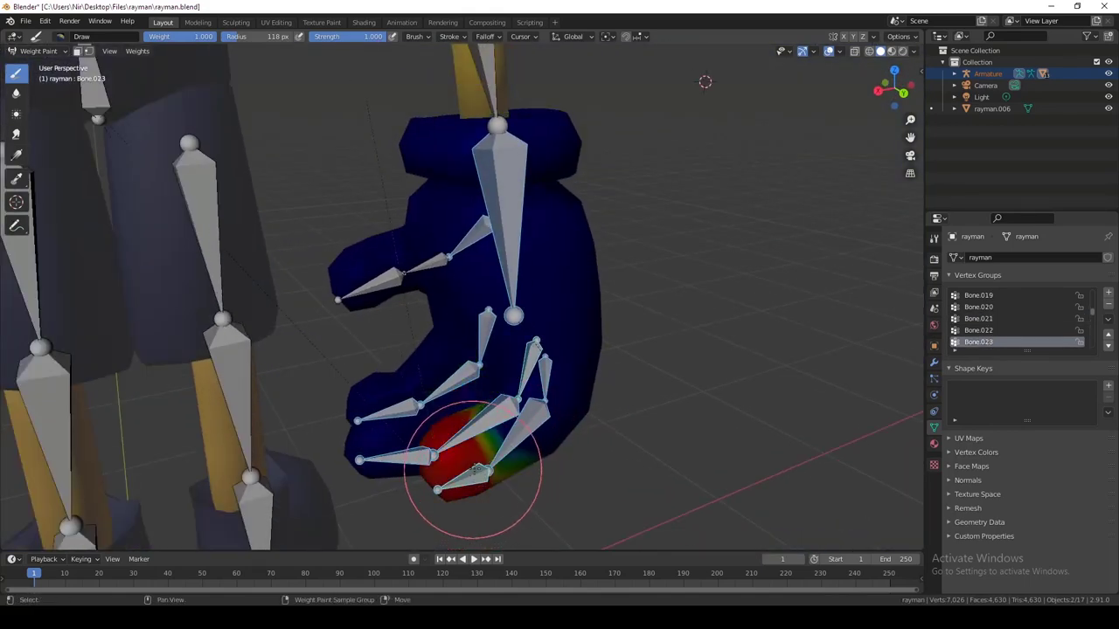
pyautogui.keyDown('ctrl'); pyautogui.click(517, 410); pyautogui.keyUp('ctrl')
pyautogui.keyDown('ctrl'); pyautogui.click(514, 367); pyautogui.keyUp('ctrl')
pyautogui.moveTo(514, 367); pyautogui.dragTo(485, 396, button='middle')
# Step: Select the thumb's base bone (Bone.012) and paint full weight around the thumb's base on every side
pyautogui.keyDown('ctrl'); pyautogui.click(462, 337); pyautogui.keyUp('ctrl')
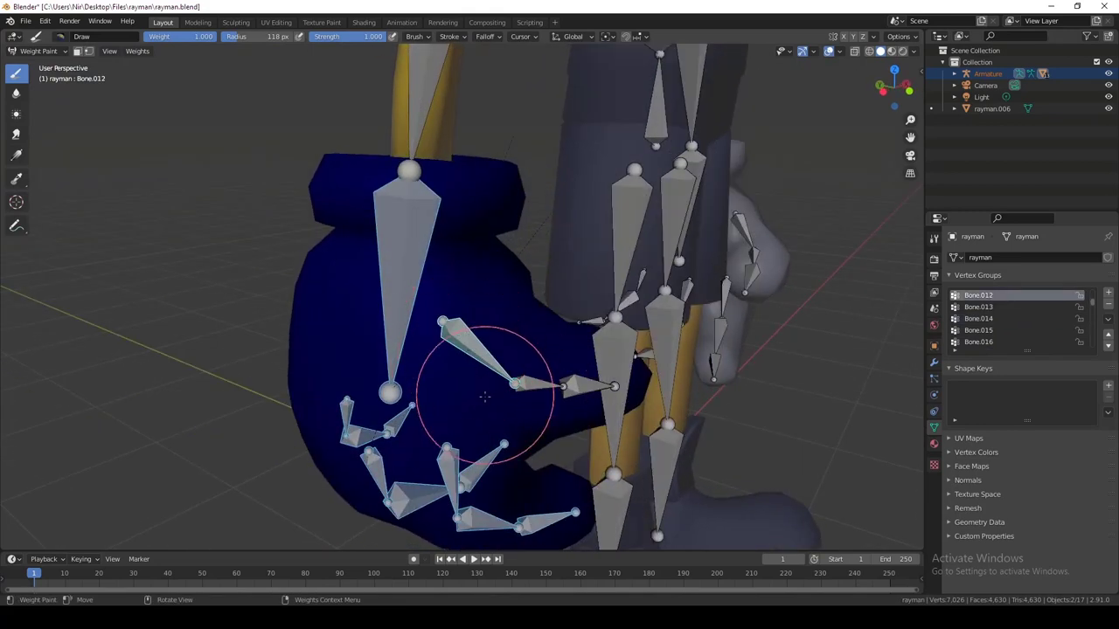
pyautogui.moveTo(459, 345); pyautogui.dragTo(430, 357, button='middle')
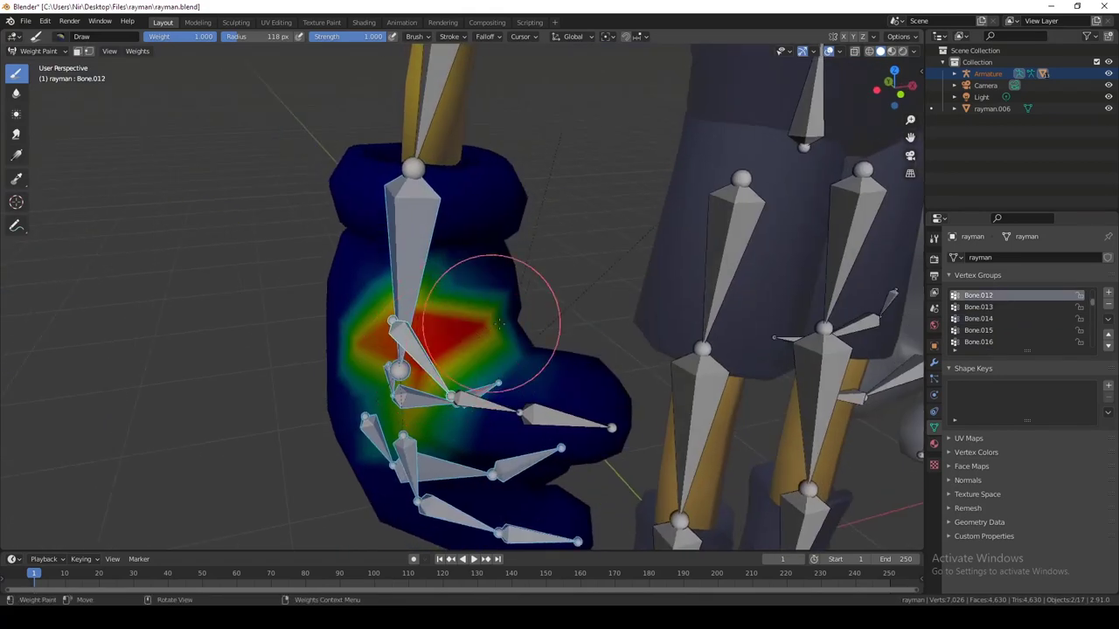
pyautogui.moveTo(499, 324); pyautogui.dragTo(434, 327, button='middle')
pyautogui.moveTo(388, 282)
pyautogui.mouseDown(button='middle')
pyautogui.moveTo(387, 240)
pyautogui.moveTo(400, 342)
pyautogui.mouseUp(button='middle')
pyautogui.moveTo(399, 342)
pyautogui.mouseDown()
pyautogui.moveTo(370, 395)
pyautogui.moveTo(386, 394)
pyautogui.moveTo(347, 358)
pyautogui.mouseUp()
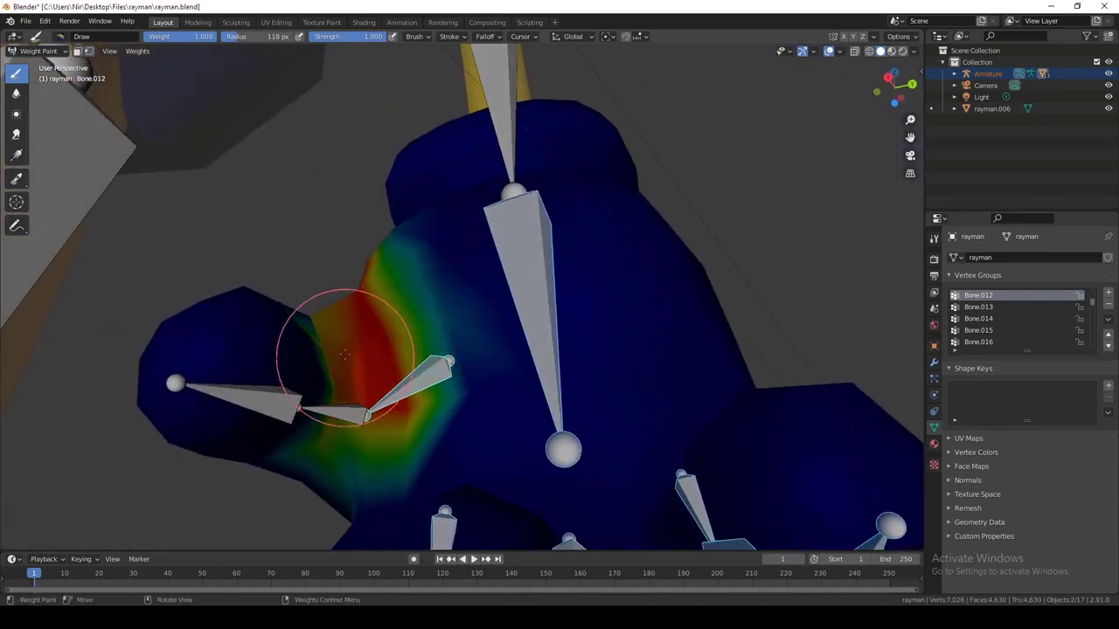
pyautogui.moveTo(347, 357)
pyautogui.mouseDown(button='middle')
pyautogui.moveTo(345, 308)
pyautogui.moveTo(384, 303)
pyautogui.mouseUp(button='middle')
pyautogui.moveTo(314, 305); pyautogui.dragTo(451, 320, button='middle')
pyautogui.moveTo(452, 320); pyautogui.dragTo(400, 288)
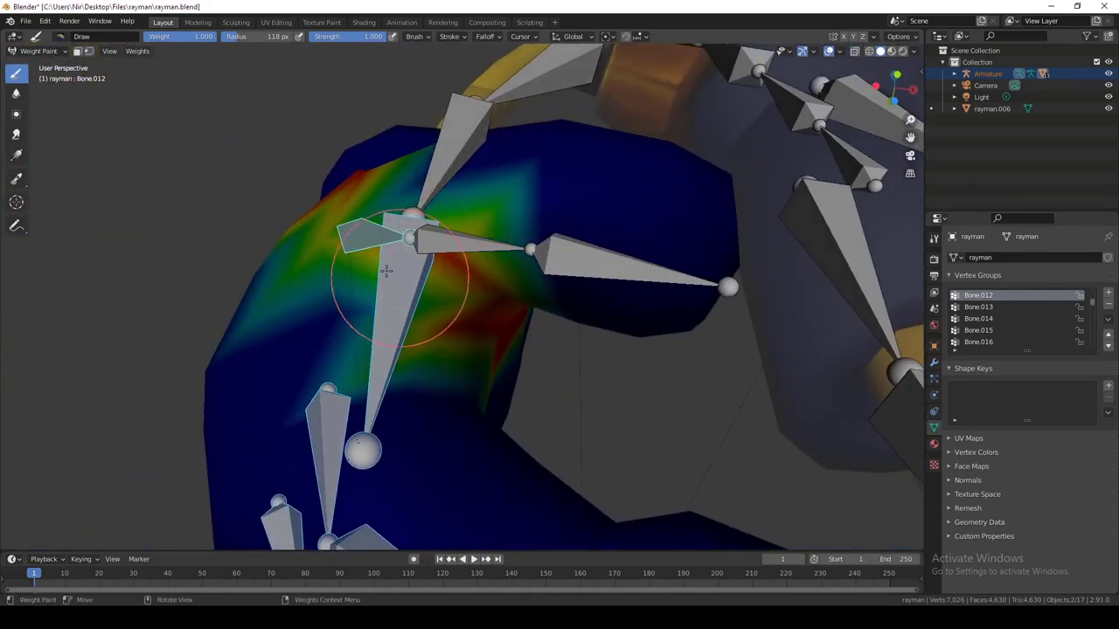
pyautogui.moveTo(399, 288)
pyautogui.mouseDown(button='middle')
pyautogui.moveTo(481, 320)
pyautogui.moveTo(485, 304)
pyautogui.moveTo(468, 297)
pyautogui.mouseUp(button='middle')
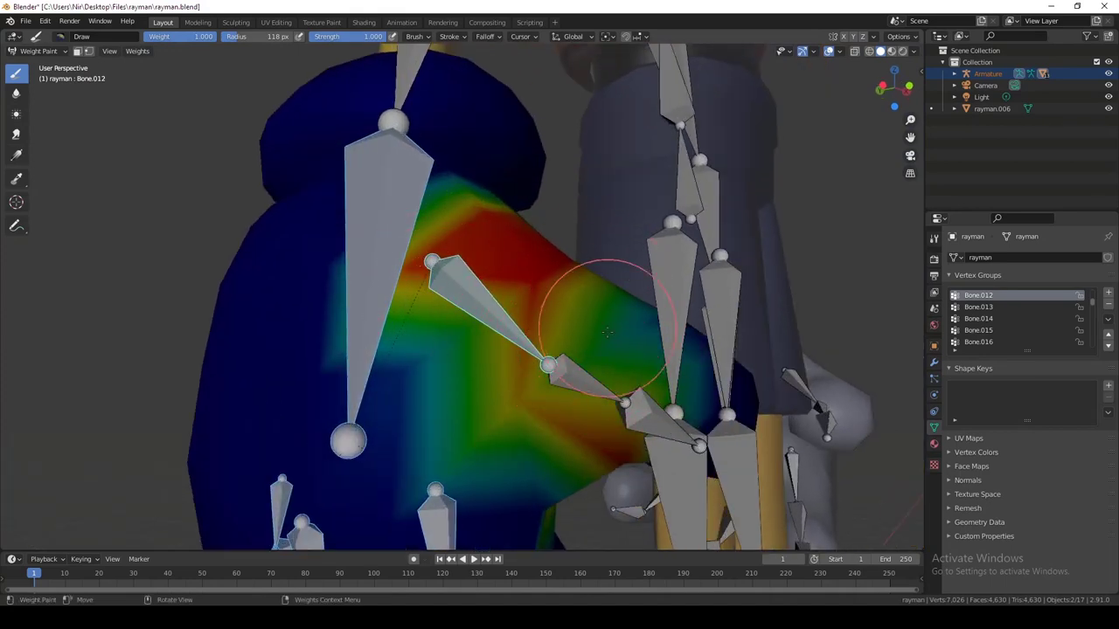
# Step: Set the brush weight to 0 and erase the Bone.012 weight from the outer part of the thumb
pyautogui.moveTo(592, 324)
pyautogui.mouseDown(button='middle')
pyautogui.moveTo(537, 350)
pyautogui.moveTo(521, 334)
pyautogui.mouseUp(button='middle')
pyautogui.moveTo(462, 356); pyautogui.dragTo(417, 383, button='middle')
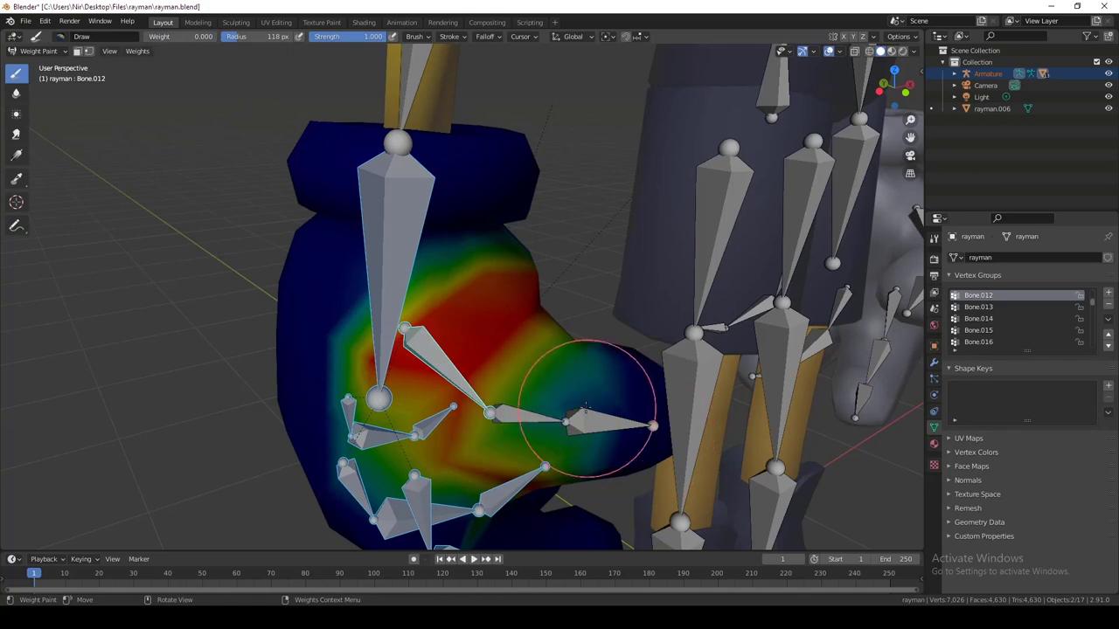
pyautogui.moveTo(574, 422); pyautogui.dragTo(527, 280, button='middle')
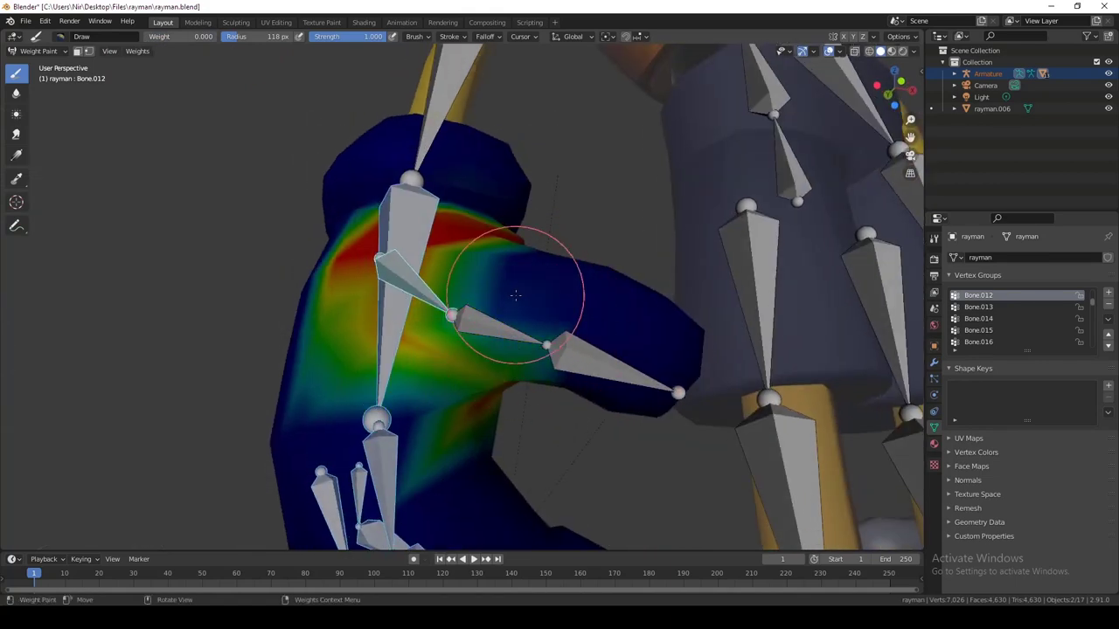
pyautogui.moveTo(532, 360)
pyautogui.mouseDown(button='middle')
pyautogui.moveTo(466, 339)
pyautogui.moveTo(300, 349)
pyautogui.moveTo(384, 393)
pyautogui.moveTo(463, 413)
pyautogui.moveTo(406, 396)
pyautogui.moveTo(376, 327)
pyautogui.moveTo(299, 375)
pyautogui.moveTo(385, 272)
pyautogui.moveTo(412, 417)
pyautogui.moveTo(503, 324)
pyautogui.mouseUp(button='middle')
pyautogui.moveTo(499, 253); pyautogui.dragTo(527, 409, button='middle')
pyautogui.moveTo(512, 363); pyautogui.dragTo(459, 278, button='middle')
pyautogui.scroll(-4, 532, 357)
pyautogui.scroll(3, 457, 312)
# Step: Select the thumb's second bone (Bone.013), set the brush weight to 1, and paint weight over the thumb's middle section
pyautogui.keyDown('ctrl'); pyautogui.click(427, 312); pyautogui.keyUp('ctrl')
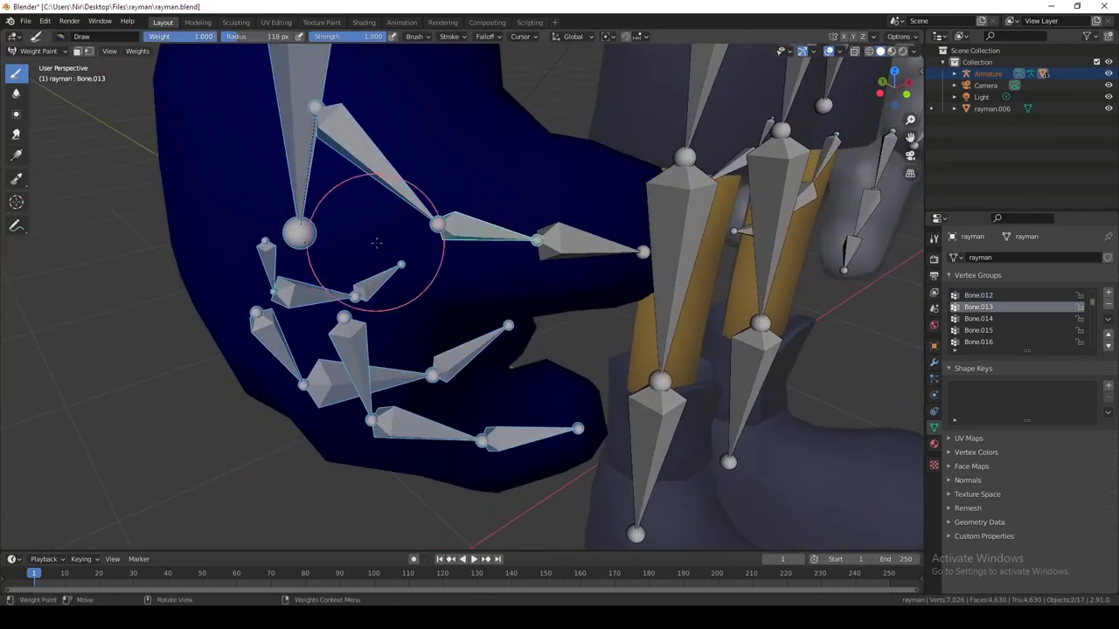
pyautogui.moveTo(472, 226); pyautogui.dragTo(522, 311, button='middle')
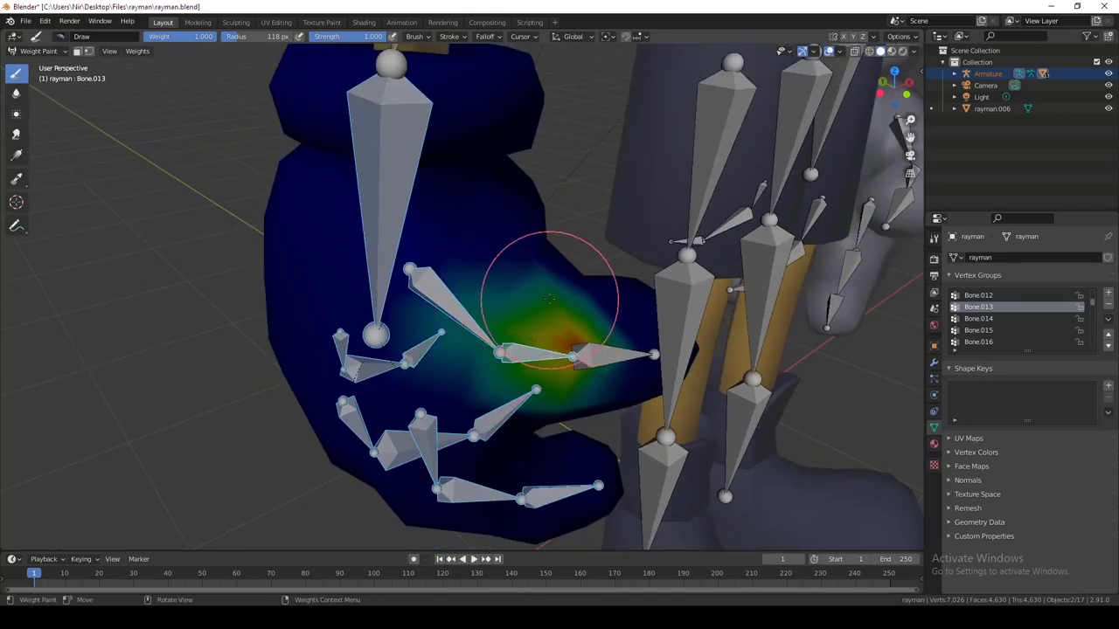
pyautogui.moveTo(548, 299)
pyautogui.mouseDown(button='middle')
pyautogui.moveTo(395, 344)
pyautogui.moveTo(569, 329)
pyautogui.moveTo(540, 250)
pyautogui.mouseUp(button='middle')
pyautogui.moveTo(540, 251); pyautogui.dragTo(495, 209)
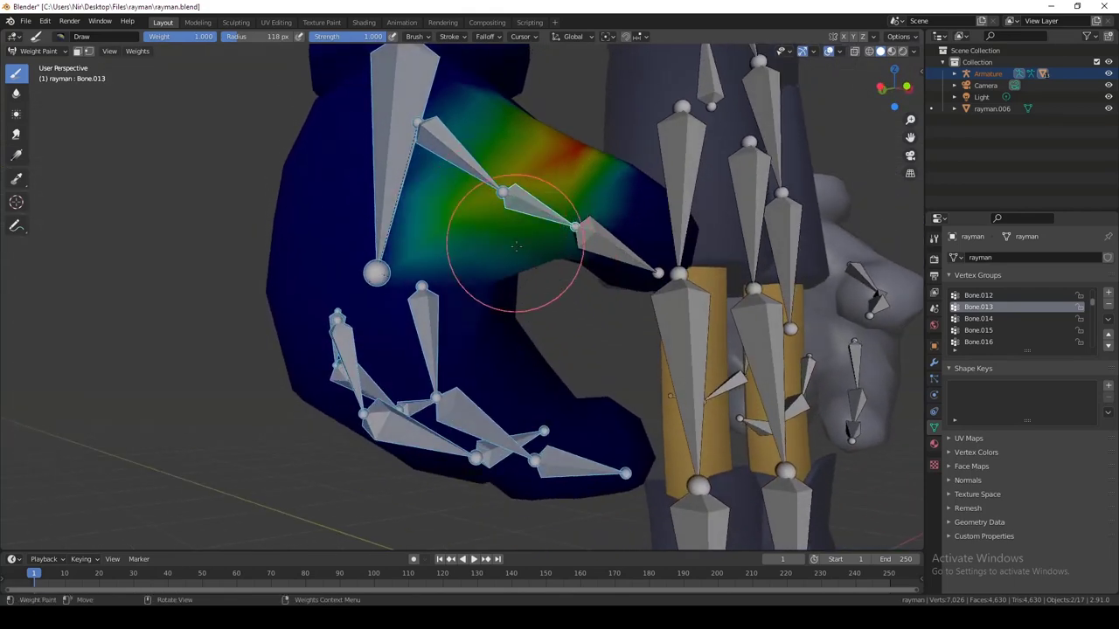
pyautogui.keyDown('shift'); pyautogui.moveTo(533, 233); pyautogui.dragTo(573, 338, button='middle'); pyautogui.keyUp('shift')
pyautogui.scroll(2, 550, 301)
# Step: Extend the Bone.013 weight around the inner side and underside of the thumb's middle section
pyautogui.moveTo(545, 294); pyautogui.dragTo(405, 265, button='middle')
pyautogui.moveTo(166, 313); pyautogui.dragTo(262, 288)
pyautogui.moveTo(263, 288)
pyautogui.mouseDown(button='middle')
pyautogui.moveTo(299, 362)
pyautogui.moveTo(387, 350)
pyautogui.moveTo(375, 375)
pyautogui.mouseUp(button='middle')
pyautogui.moveTo(375, 375); pyautogui.dragTo(355, 250)
pyautogui.moveTo(355, 250); pyautogui.dragTo(446, 361, button='middle')
pyautogui.moveTo(479, 319); pyautogui.dragTo(558, 312, button='middle')
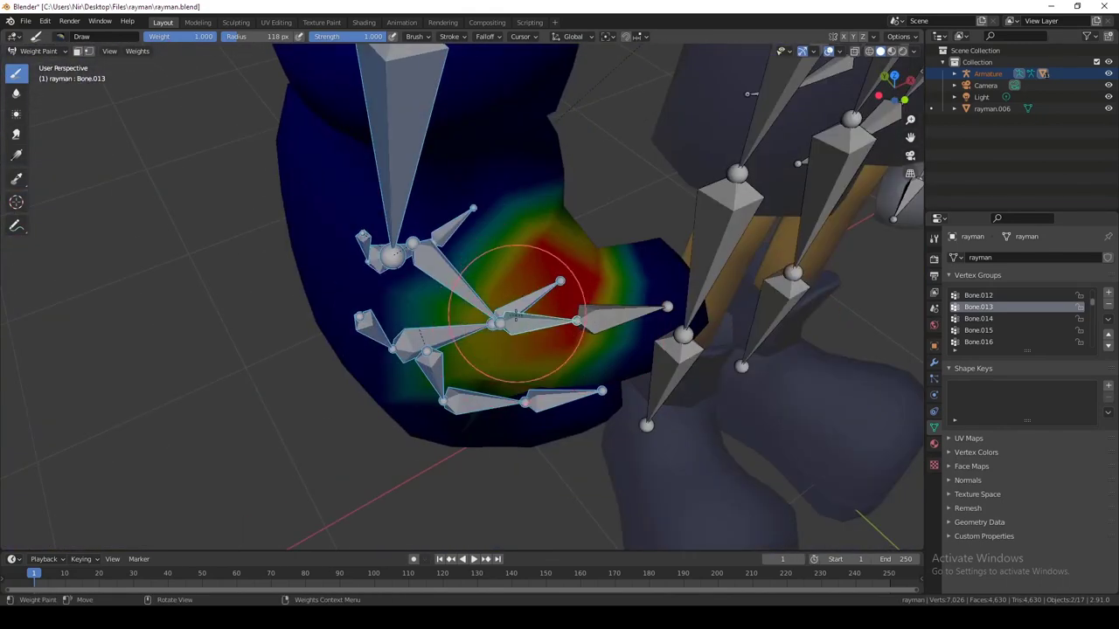
pyautogui.moveTo(551, 355); pyautogui.dragTo(536, 254, button='middle')
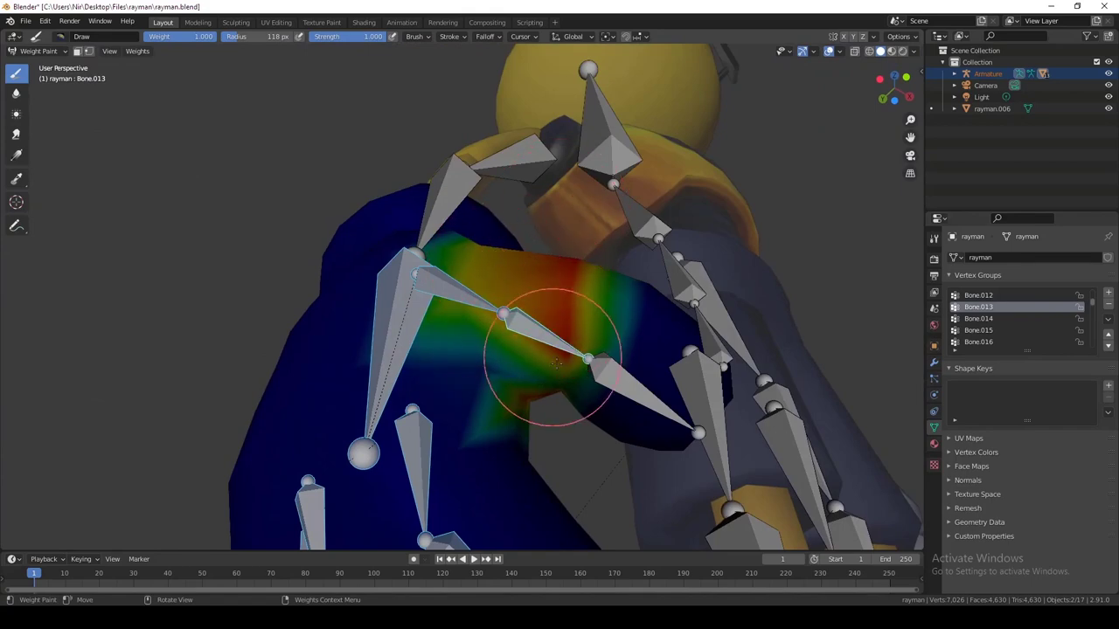
# Step: Set the brush weight to 0 and clean up stray Bone.013 weight around the thumb
pyautogui.moveTo(539, 337); pyautogui.dragTo(357, 348, button='middle')
pyautogui.moveTo(413, 375)
pyautogui.mouseDown(button='middle')
pyautogui.moveTo(393, 304)
pyautogui.moveTo(504, 304)
pyautogui.mouseUp(button='middle')
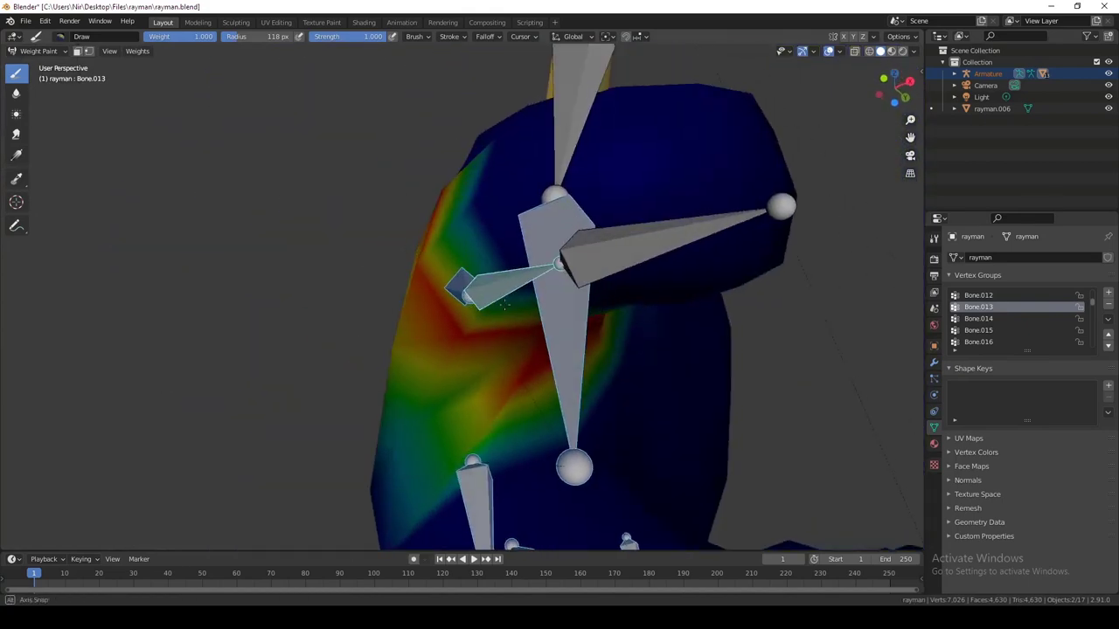
pyautogui.moveTo(460, 369); pyautogui.dragTo(341, 80, button='middle')
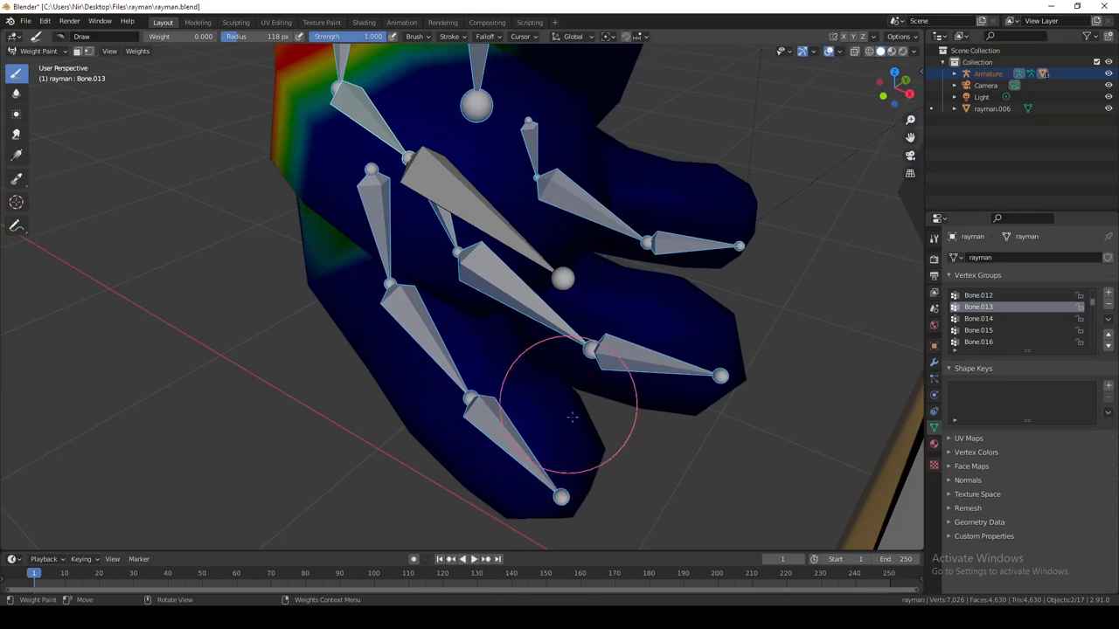
pyautogui.moveTo(571, 418); pyautogui.dragTo(574, 324, button='middle')
# Step: Select the thumb's tip bone (Bone.014), set the brush weight to 1, and paint full weight over the whole thumb tip
pyautogui.keyDown('ctrl'); pyautogui.click(549, 329); pyautogui.keyUp('ctrl')
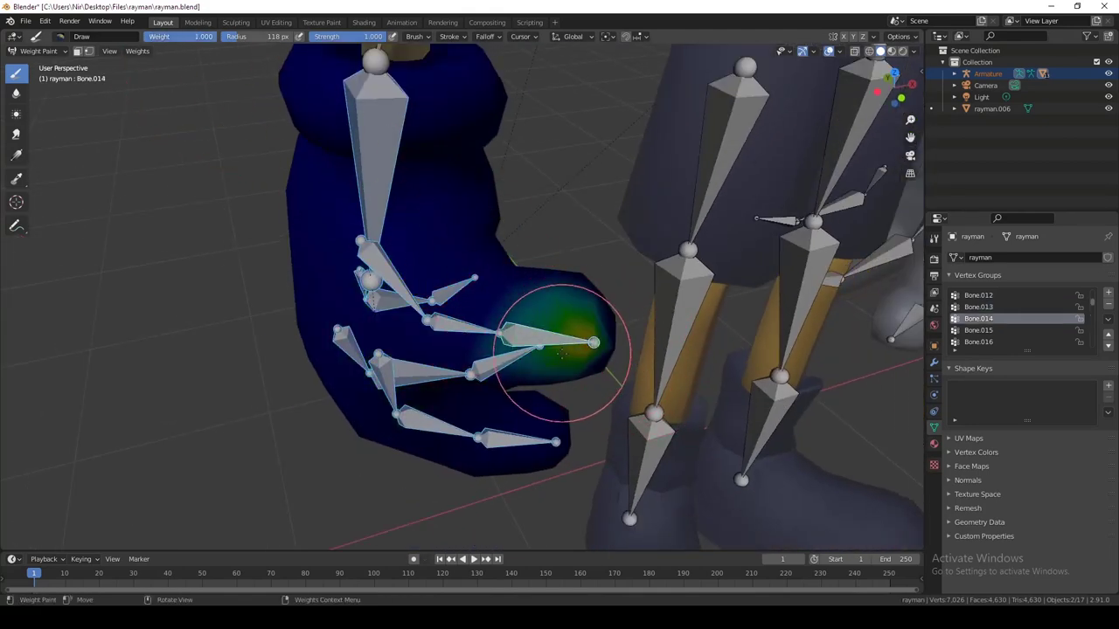
pyautogui.moveTo(545, 298); pyautogui.dragTo(531, 275, button='middle')
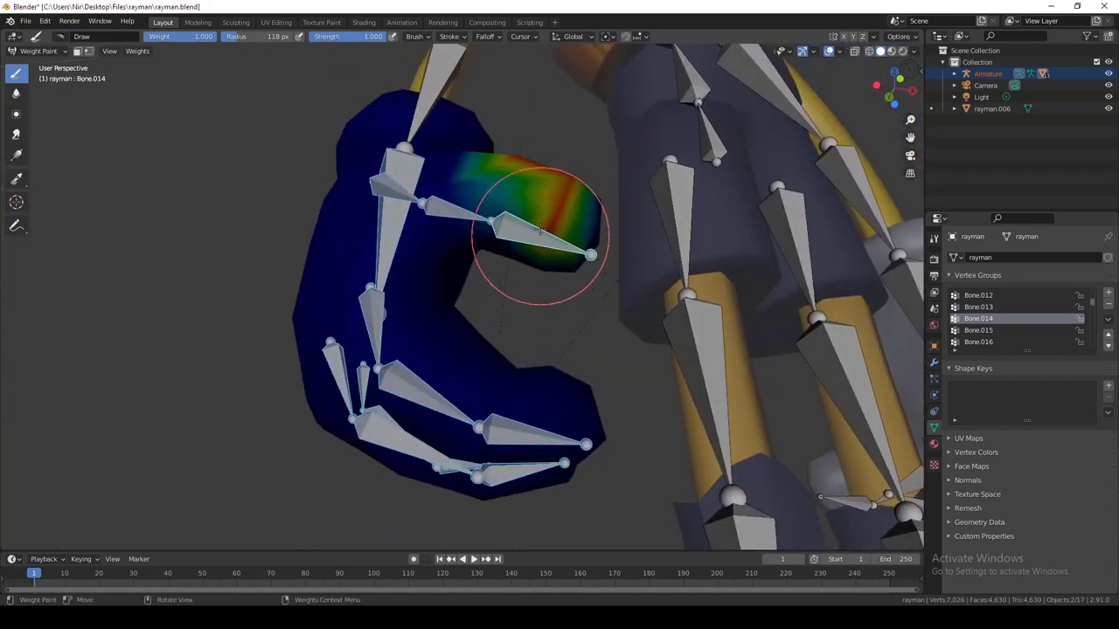
pyautogui.moveTo(531, 274)
pyautogui.mouseDown()
pyautogui.moveTo(513, 200)
pyautogui.moveTo(593, 221)
pyautogui.mouseUp()
pyautogui.moveTo(593, 221)
pyautogui.mouseDown(button='middle')
pyautogui.moveTo(562, 237)
pyautogui.moveTo(378, 267)
pyautogui.moveTo(398, 296)
pyautogui.mouseUp(button='middle')
pyautogui.scroll(2, 393, 297)
pyautogui.moveTo(384, 302)
pyautogui.mouseDown()
pyautogui.moveTo(396, 320)
pyautogui.moveTo(405, 302)
pyautogui.mouseUp()
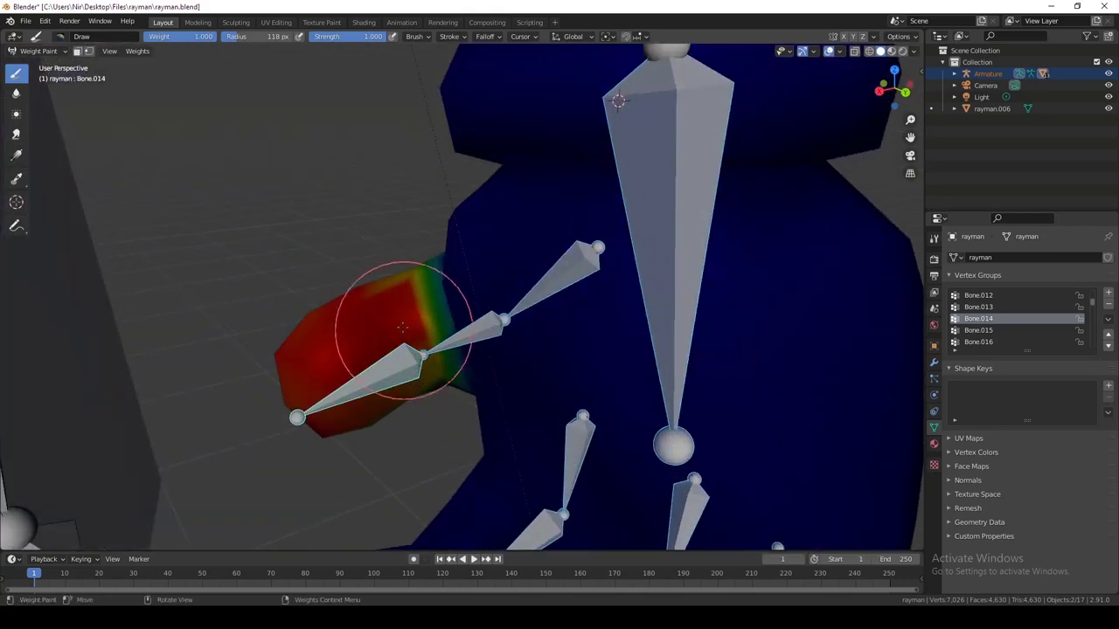
pyautogui.moveTo(374, 324)
pyautogui.mouseDown(button='middle')
pyautogui.moveTo(562, 295)
pyautogui.moveTo(604, 336)
pyautogui.mouseUp(button='middle')
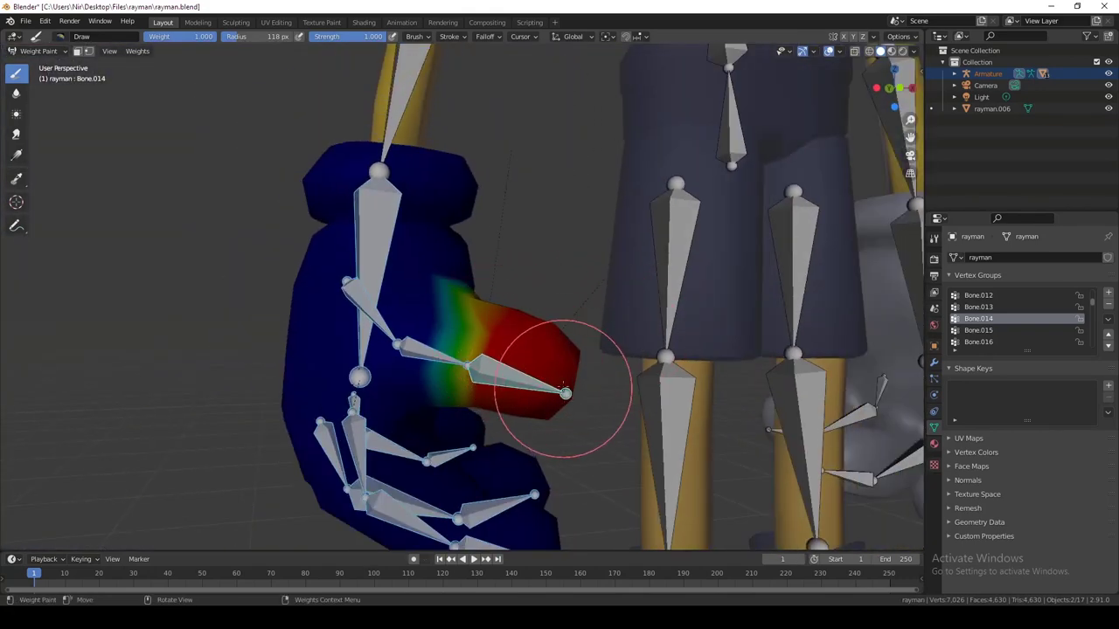
pyautogui.moveTo(541, 384); pyautogui.dragTo(318, 334, button='middle')
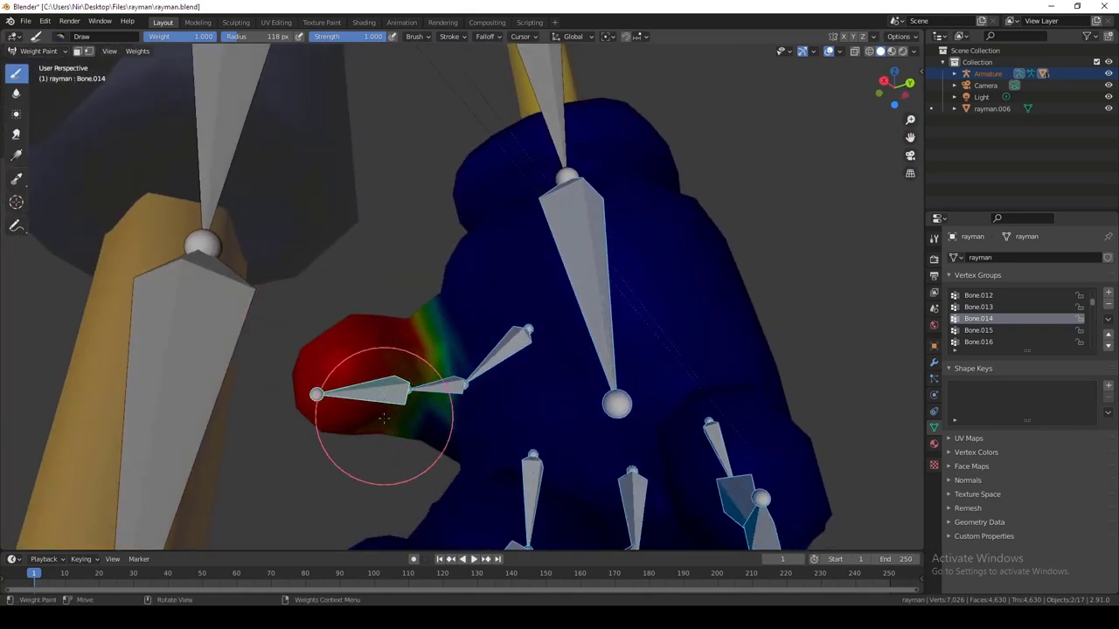
pyautogui.moveTo(398, 365); pyautogui.dragTo(496, 391, button='middle')
pyautogui.moveTo(426, 404); pyautogui.dragTo(392, 275, button='middle')
# Step: Examine the painted weights of the thumb's base bone (Bone.012) and the main hand bone (Bone.008)
pyautogui.keyDown('ctrl'); pyautogui.click(425, 324); pyautogui.keyUp('ctrl')
pyautogui.scroll(-1, 426, 322)
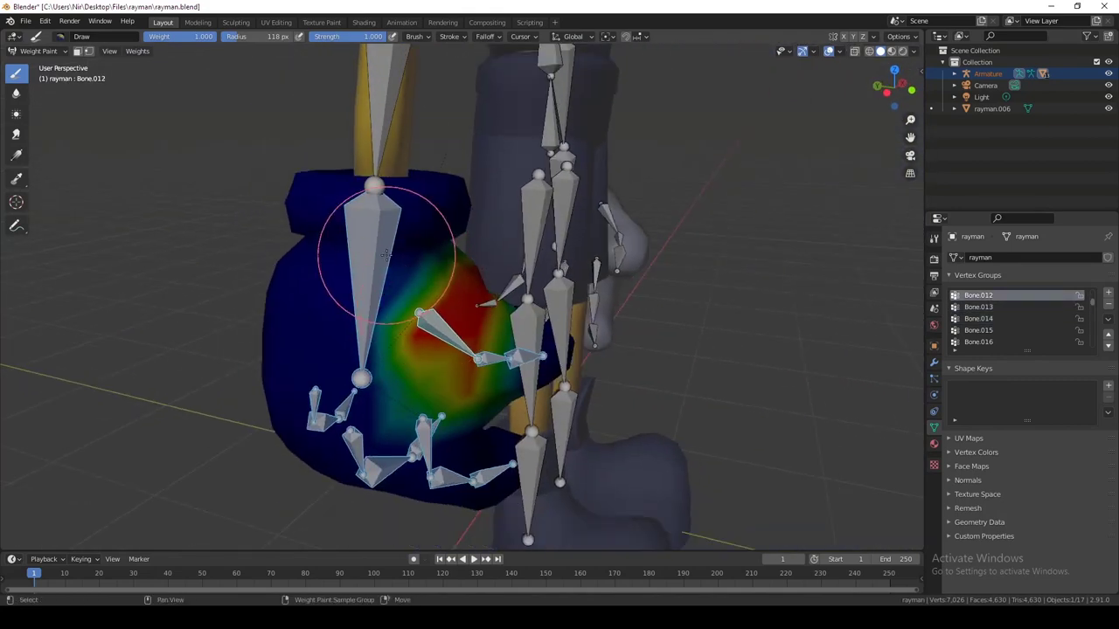
pyautogui.keyDown('ctrl'); pyautogui.click(389, 254); pyautogui.keyUp('ctrl')
pyautogui.scroll(-2, 394, 260)
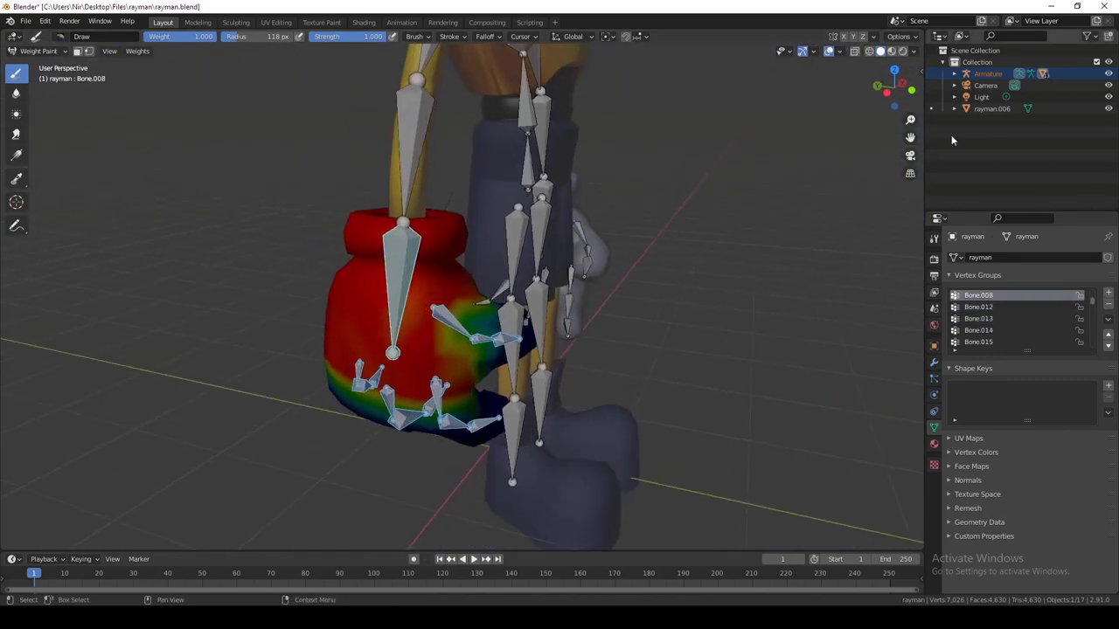
# Step: Switch to posing the armature and rotate the right hand's main bone to test its deformation
pyautogui.click(972, 108)
pyautogui.click(397, 279)
pyautogui.moveTo(489, 252); pyautogui.dragTo(358, 232, button='middle')
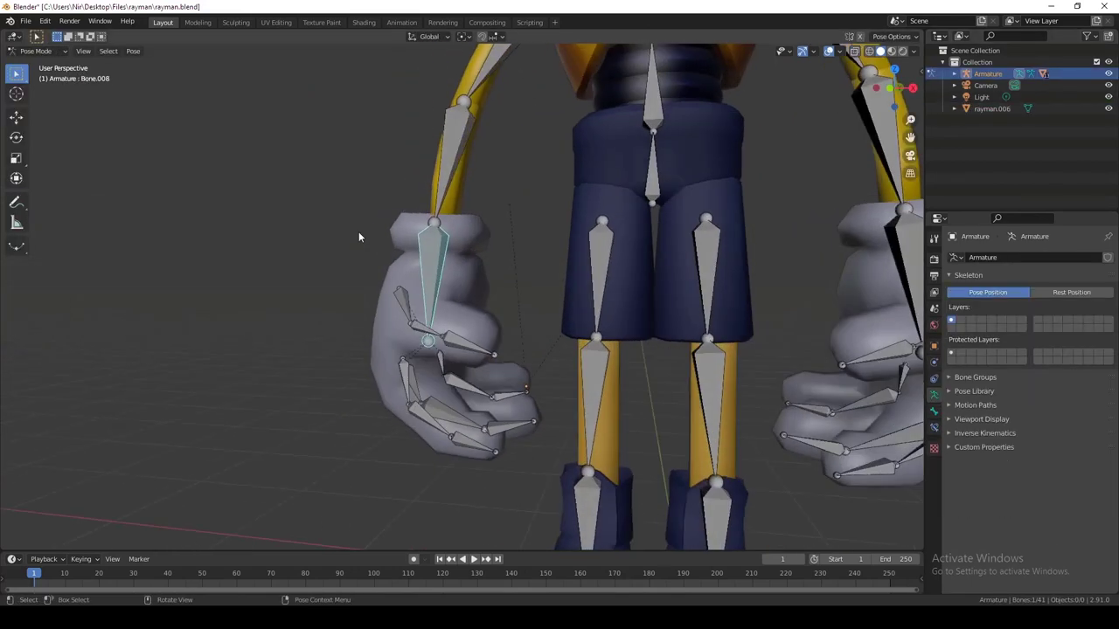
pyautogui.scroll(-3, 393, 244)
pyautogui.press('r')
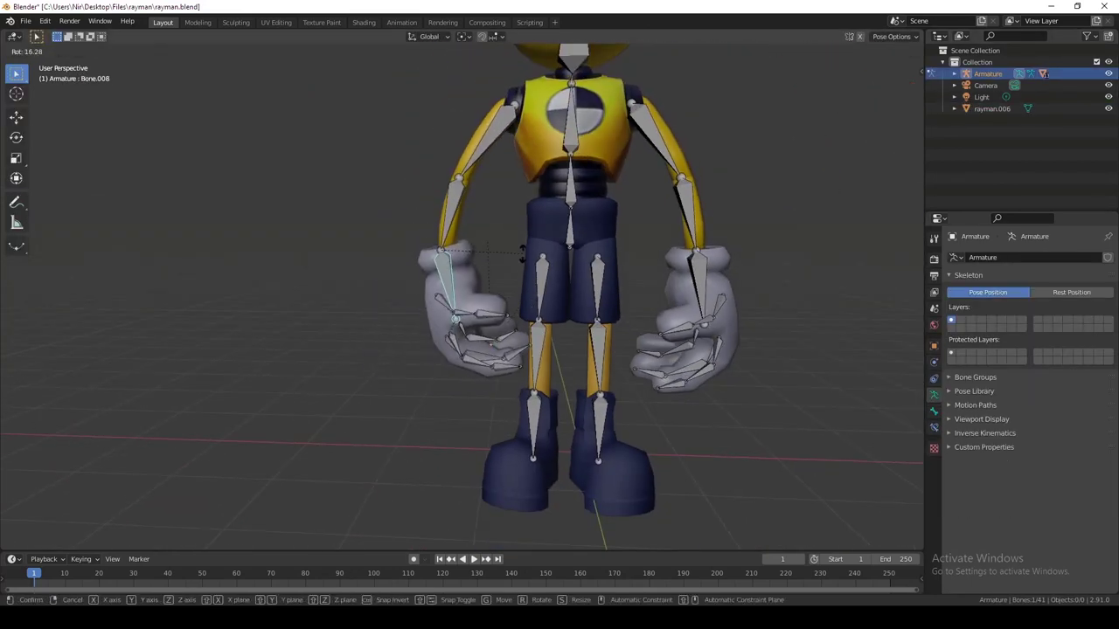
# Step: Try rotating the thumb's base bone (Bone.012) and second bone (Bone.013), undoing each rotation
pyautogui.click(446, 321)
pyautogui.moveTo(447, 310); pyautogui.dragTo(438, 299, button='middle')
pyautogui.press('r')
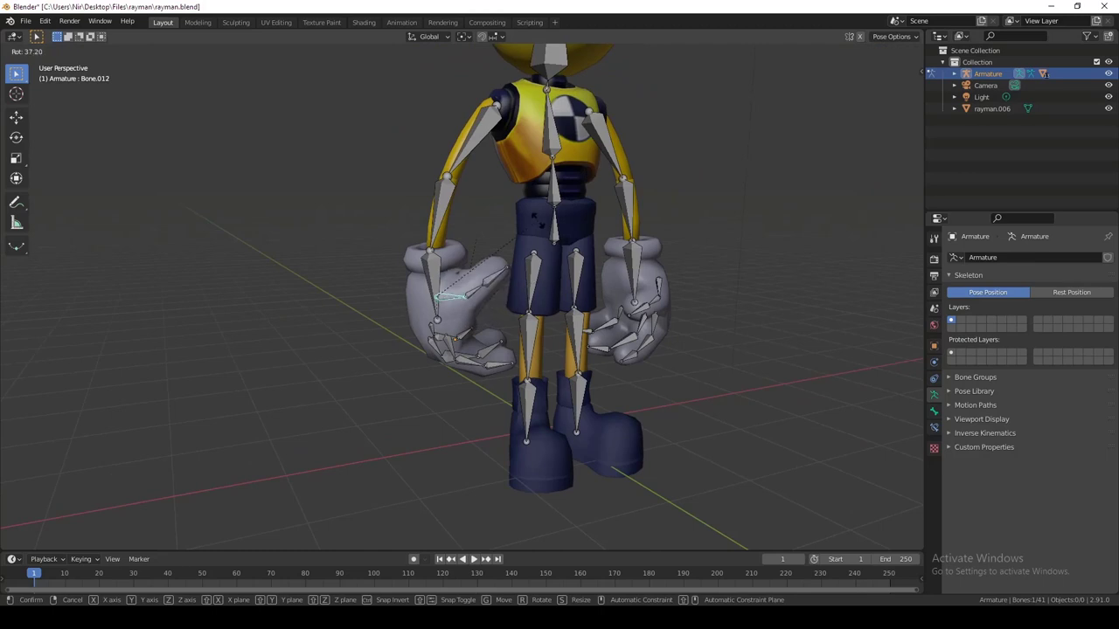
pyautogui.click(513, 345)
pyautogui.moveTo(513, 345); pyautogui.dragTo(567, 301, button='middle')
pyautogui.scroll(5, 419, 324)
pyautogui.hotkey('ctrl', 'z')
pyautogui.press('r')
pyautogui.click(552, 219)
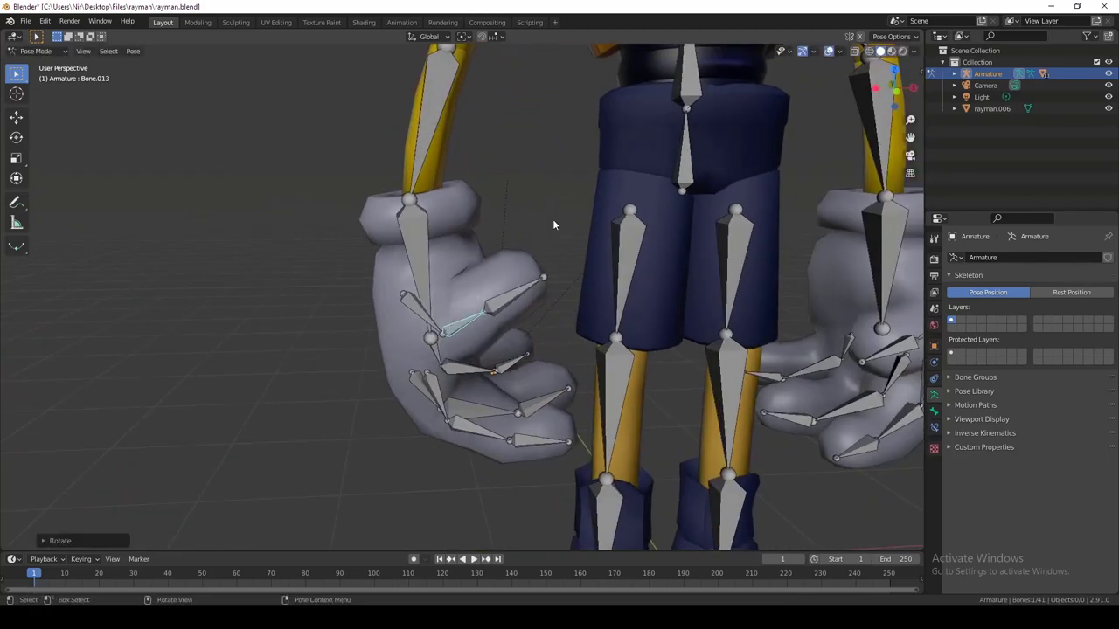
pyautogui.hotkey('ctrl', 'z')
# Step: Try rotating the main hand bone (Bone.008) again and undo the rotation
pyautogui.click(423, 230)
pyautogui.press('r')
pyautogui.click(273, 340)
pyautogui.hotkey('ctrl', 'z')
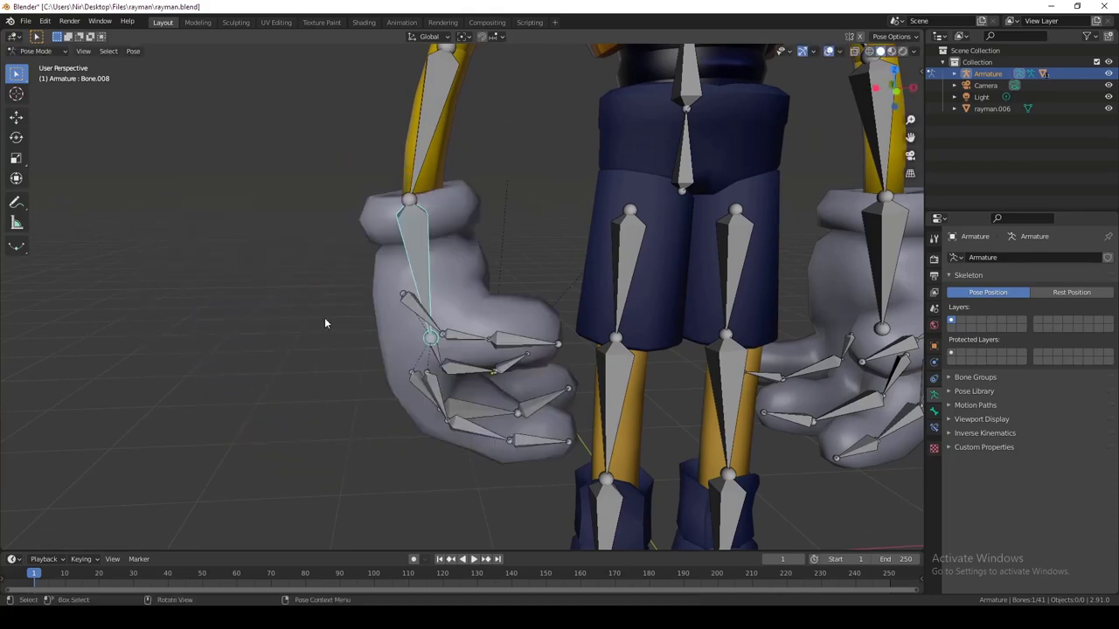
# Step: Try rotating the right hand's finger bones, including the base bone (Bone.015) and tip bone (Bone.017), and undo the rotations
pyautogui.scroll(-1, 414, 367)
pyautogui.click(492, 417)
pyautogui.moveTo(492, 417); pyautogui.dragTo(534, 309, button='middle')
pyautogui.click(441, 382)
pyautogui.moveTo(462, 382); pyautogui.dragTo(516, 354, button='middle')
pyautogui.press('r')
pyautogui.click(524, 339)
pyautogui.click(546, 371)
pyautogui.press('r')
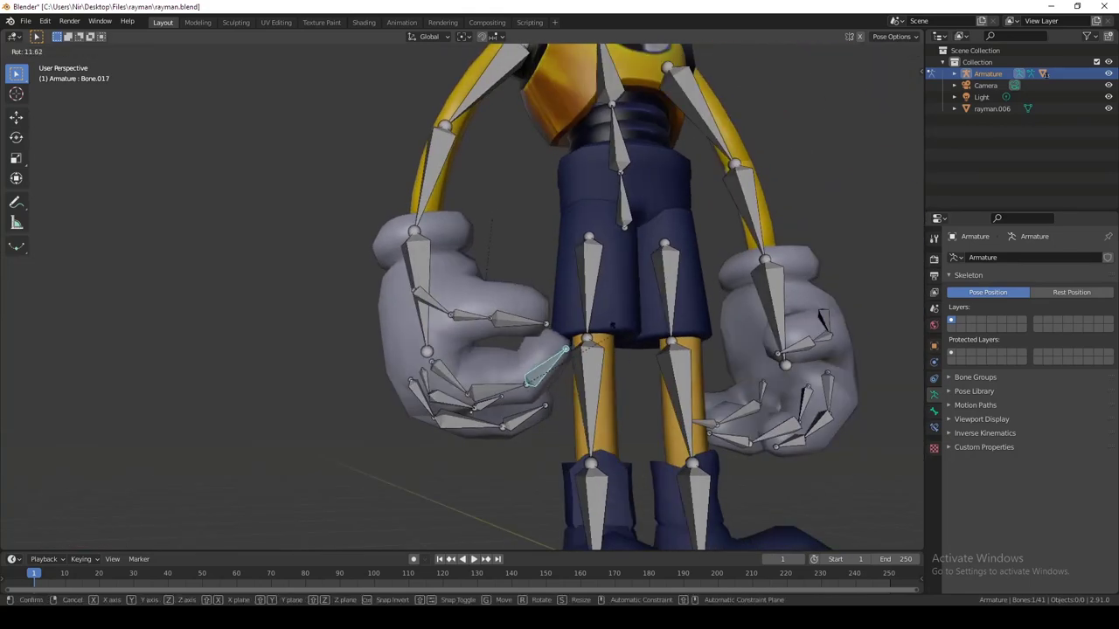
pyautogui.click(581, 284)
pyautogui.hotkey('ctrl', 'z')
pyautogui.hotkey('ctrl', 'z')
pyautogui.hotkey('ctrl', 'z')
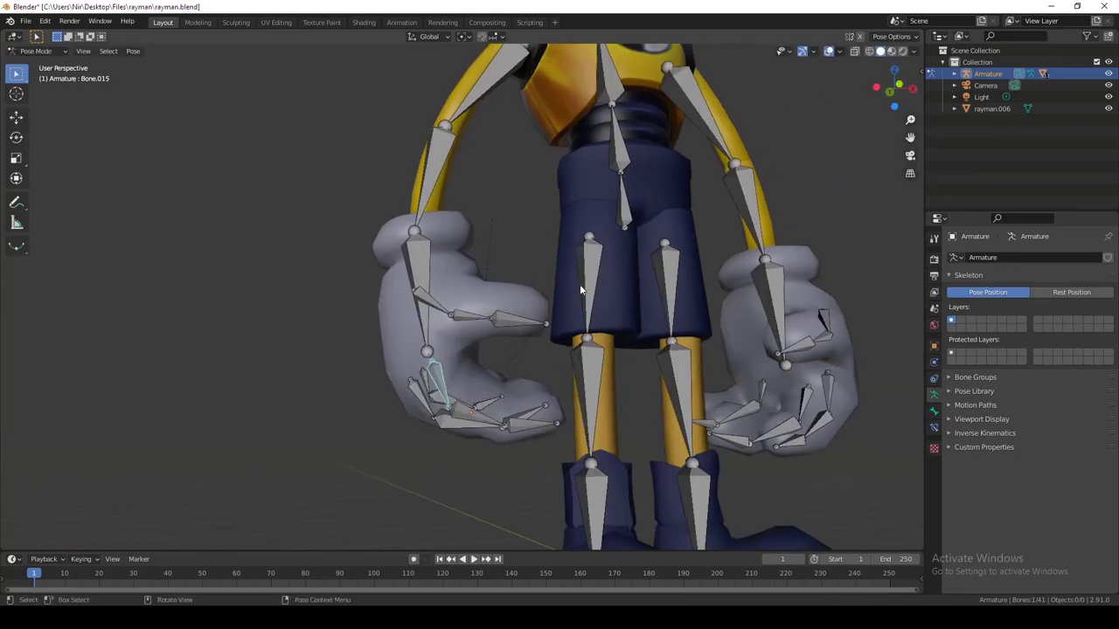
# Step: Select the whole character with its armature, set up an FBX export limited to Selected Objects, and cancel the export
pyautogui.scroll(-5, 579, 284)
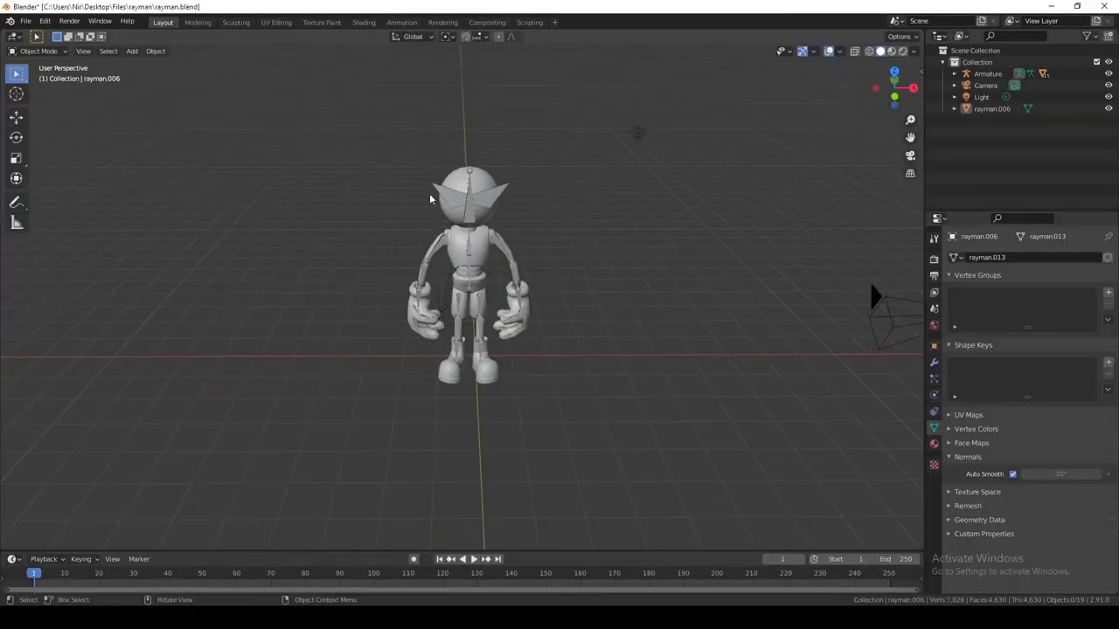
pyautogui.moveTo(362, 111); pyautogui.dragTo(570, 439)
pyautogui.scroll(-3, 612, 402)
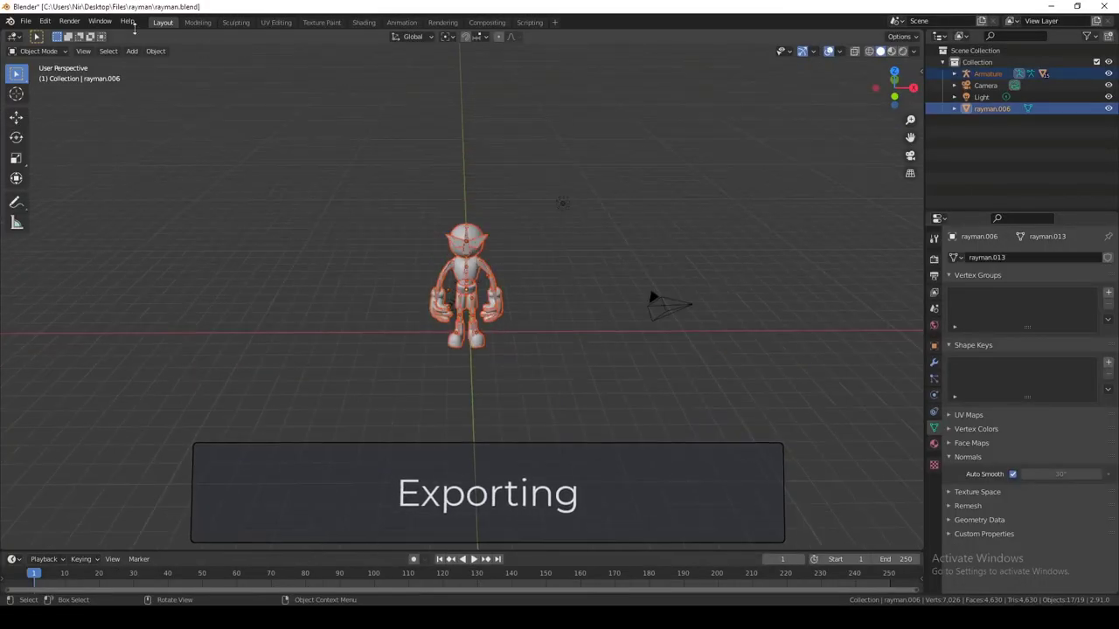
pyautogui.click(26, 20)
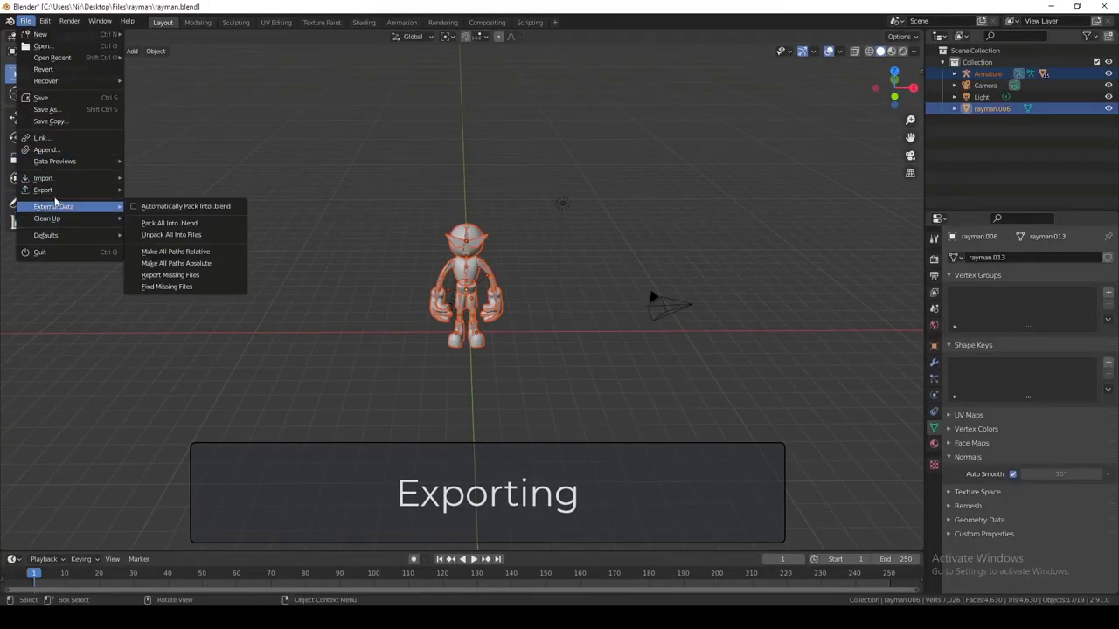
pyautogui.moveTo(57, 191)
pyautogui.click(171, 257)
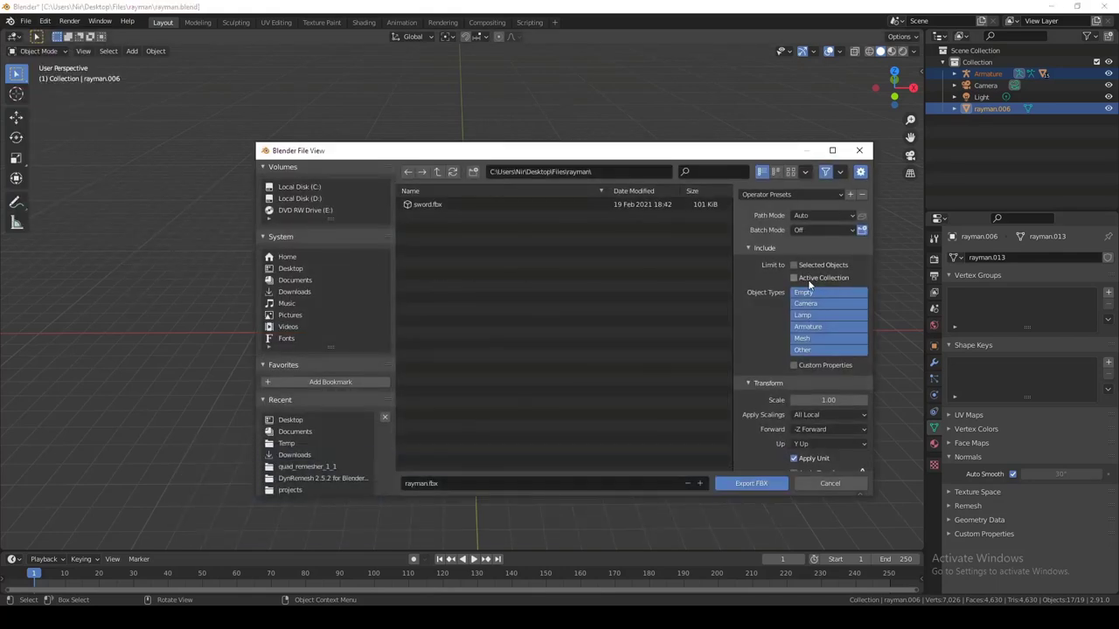
pyautogui.scroll(-1, 800, 279)
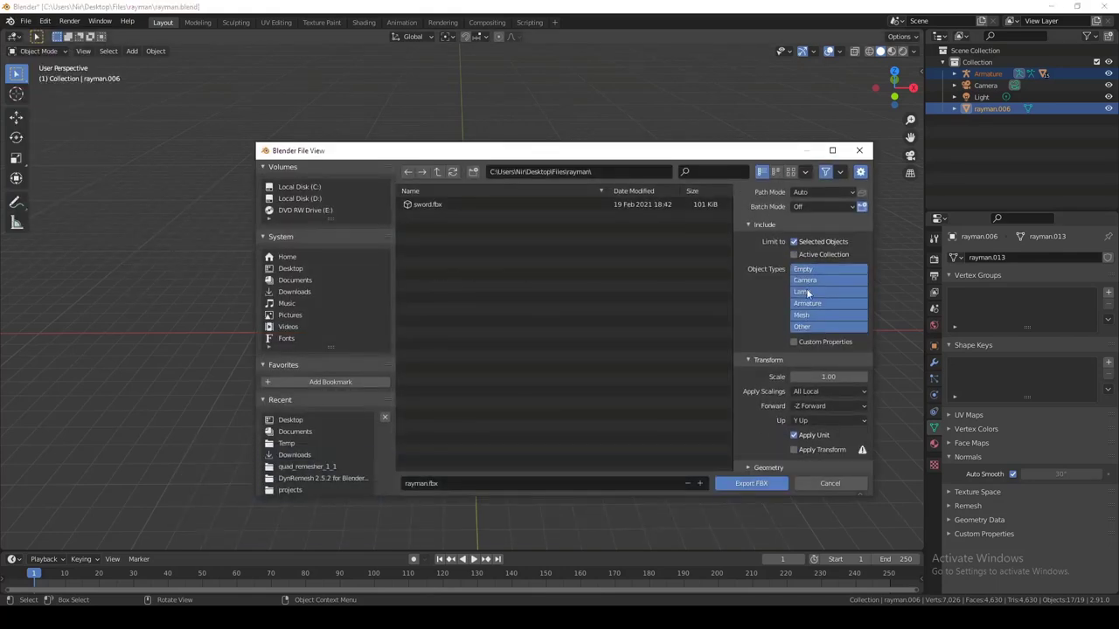
pyautogui.click(809, 483)
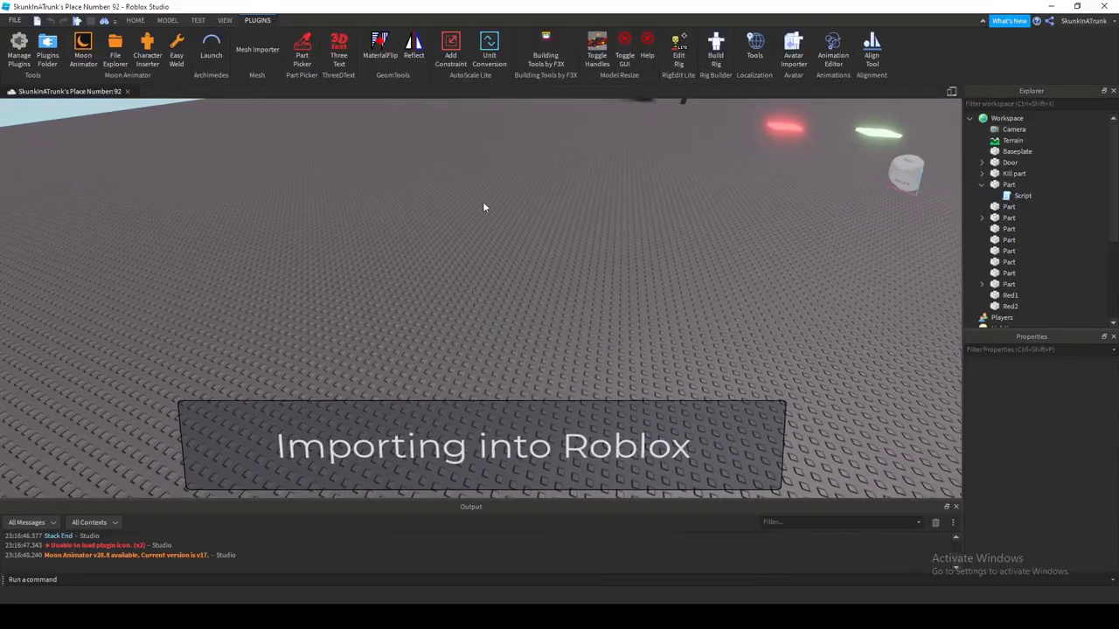
# Step: In Roblox Studio, import the rayman FBX rig from the Desktop with the Avatar Importer as a Custom avatar
pyautogui.moveTo(371, 187); pyautogui.dragTo(371, 187, button='right')
pyautogui.click(798, 53)
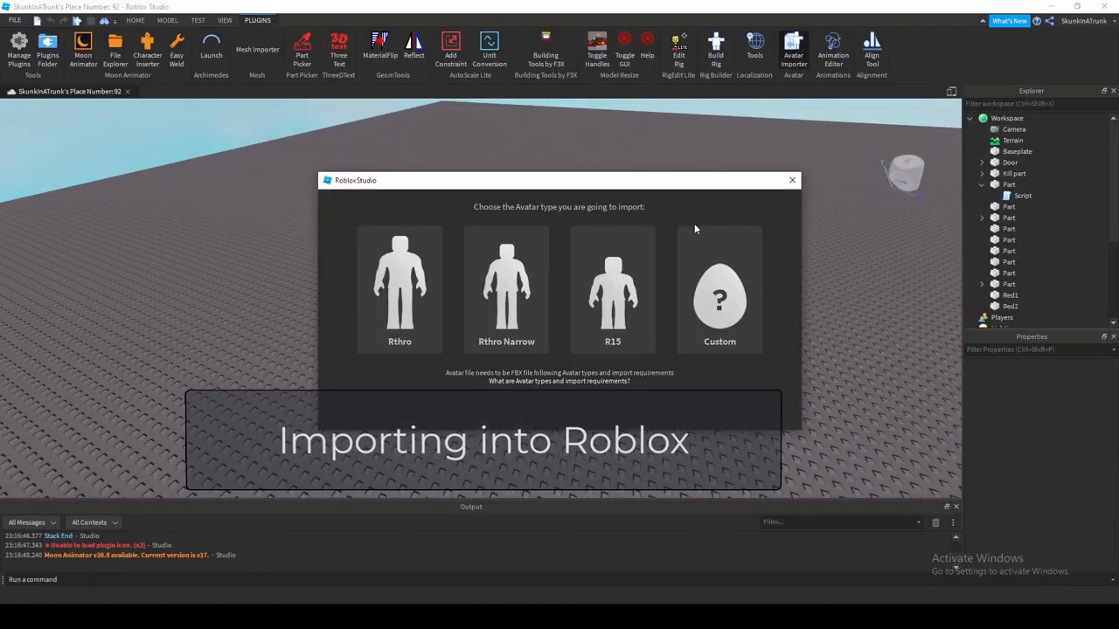
pyautogui.click(715, 300)
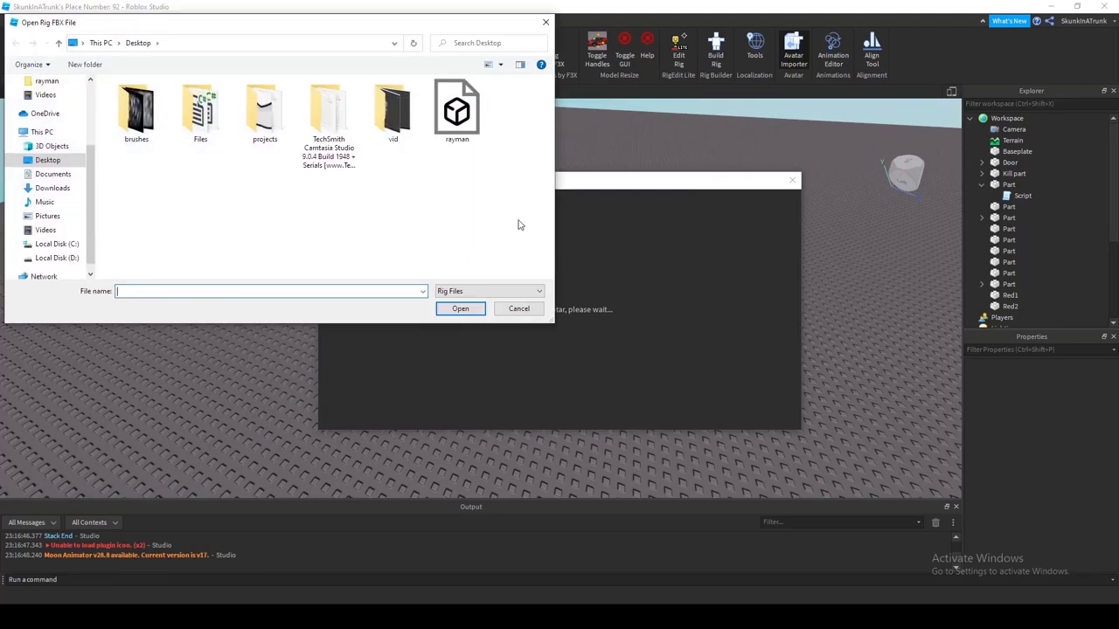
pyautogui.doubleClick(459, 127)
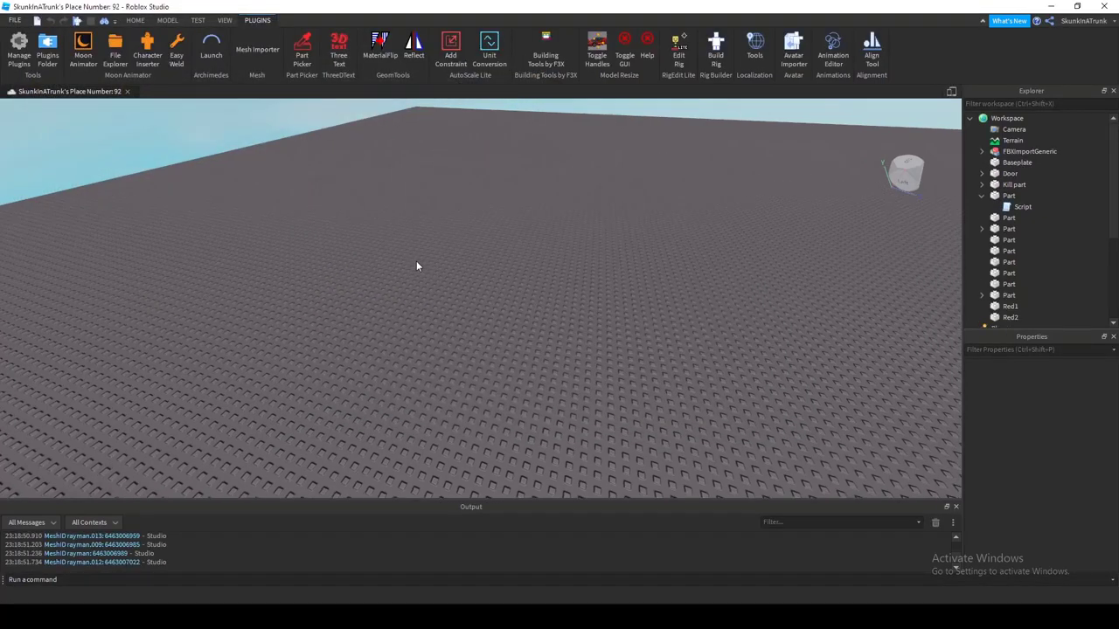
# Step: Start the Animation Editor on the imported FBXImportGeneric model and create an animation under the default name Untitled Animation Clip
pyautogui.moveTo(416, 262); pyautogui.dragTo(413, 261, button='right')
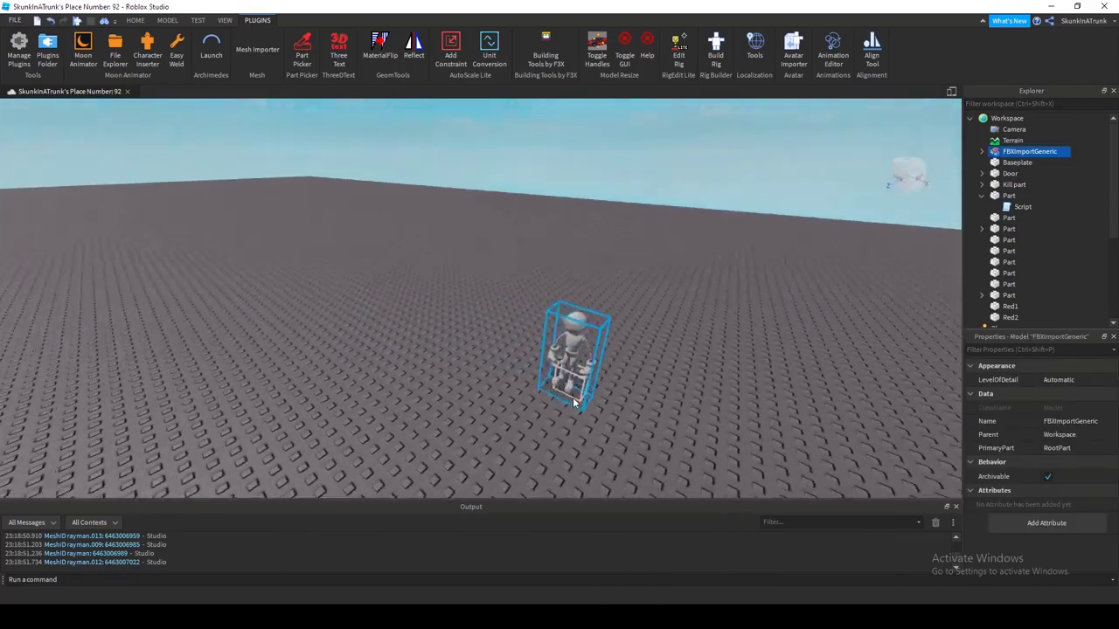
pyautogui.moveTo(573, 402); pyautogui.dragTo(573, 402, button='right')
pyautogui.scroll(4, 573, 402)
pyautogui.scroll(-3, 574, 402)
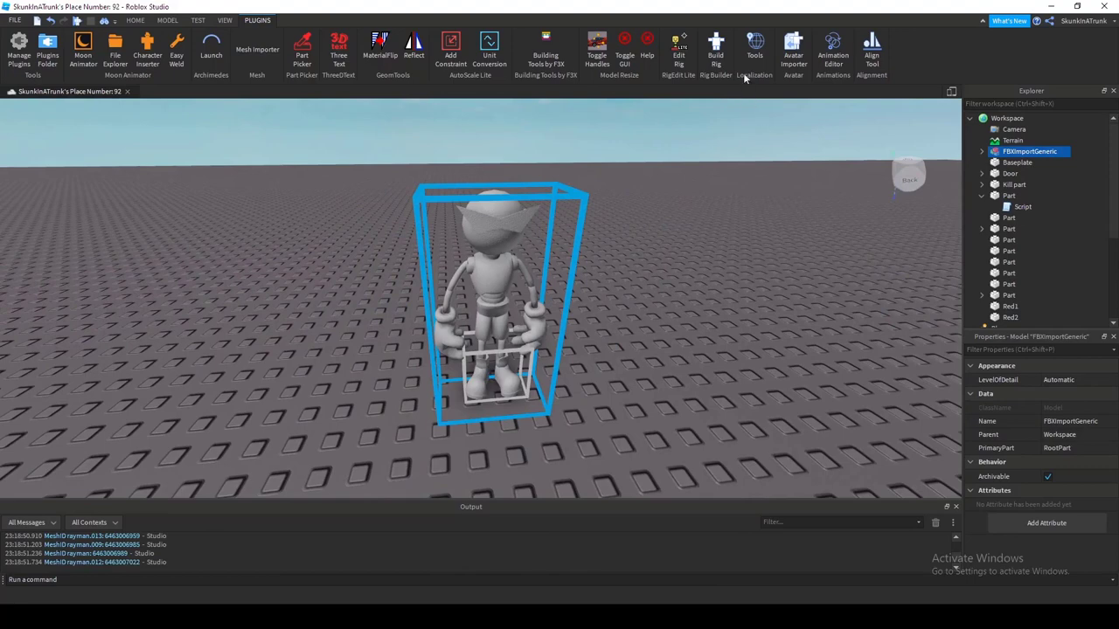
pyautogui.click(818, 59)
pyautogui.click(506, 293)
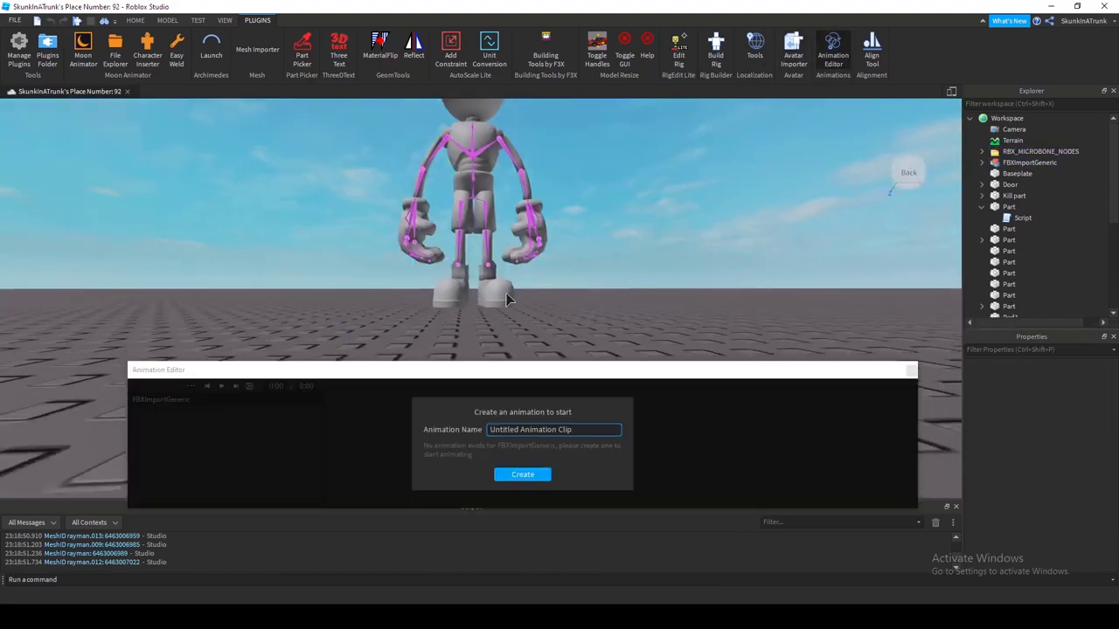
pyautogui.click(525, 474)
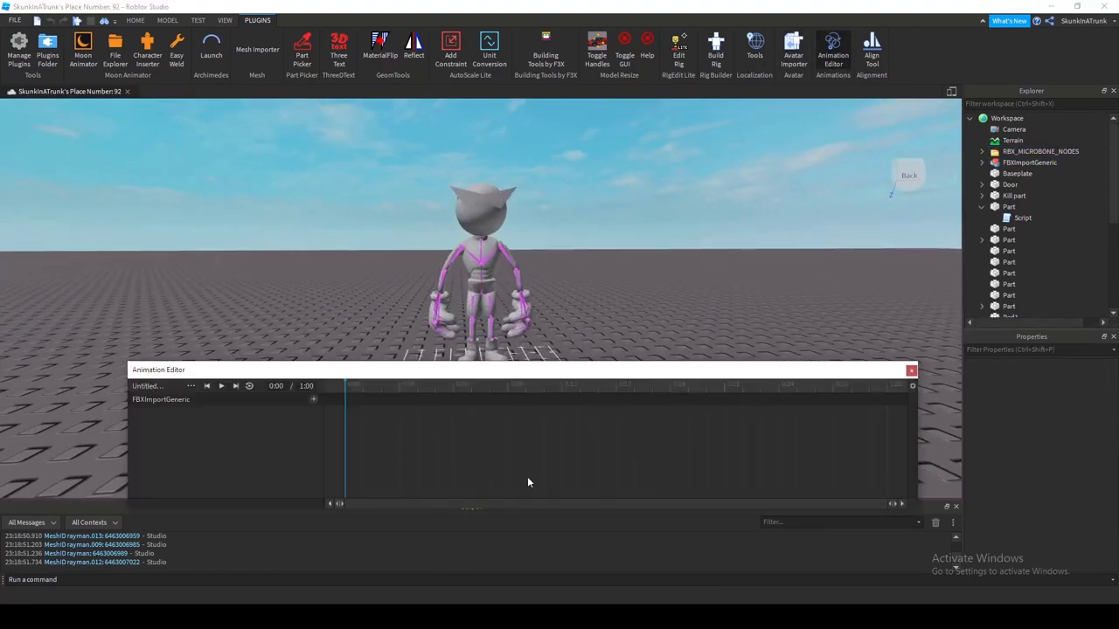